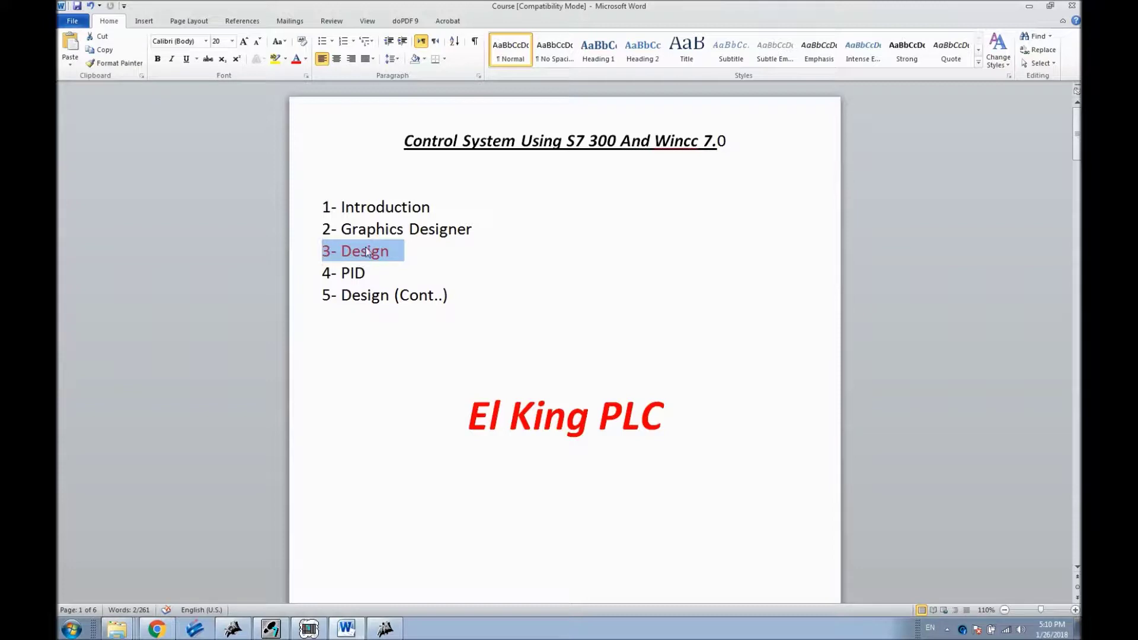
pyautogui.click(355, 273)
pyautogui.moveTo(375, 274); pyautogui.dragTo(323, 274)
pyautogui.click(432, 344)
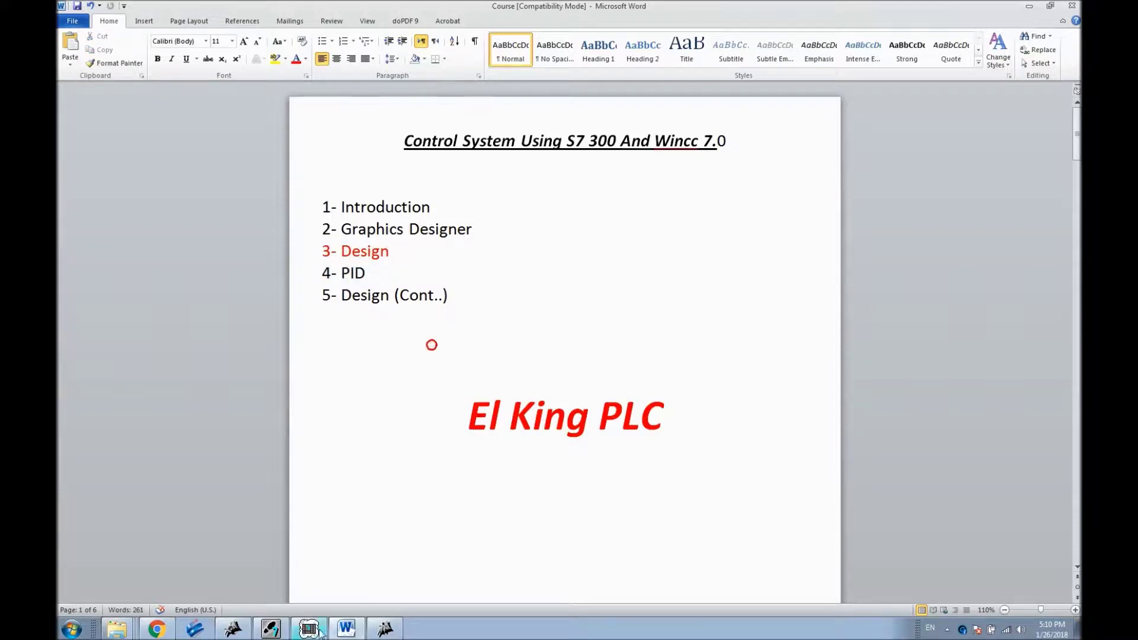
# Step: Review the valve in the Graphics Designer burner picture, and the HS 101 signal list in the Word course document
pyautogui.click(385, 629)
pyautogui.click(458, 409)
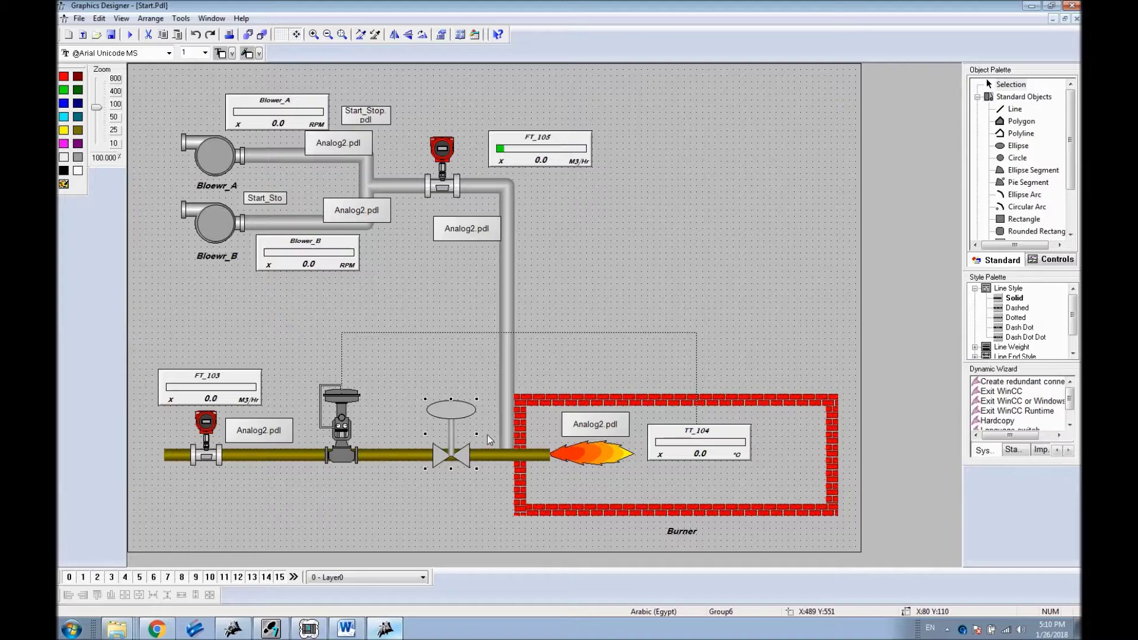
pyautogui.click(671, 231)
pyautogui.click(347, 628)
pyautogui.scroll(-20, 384, 552)
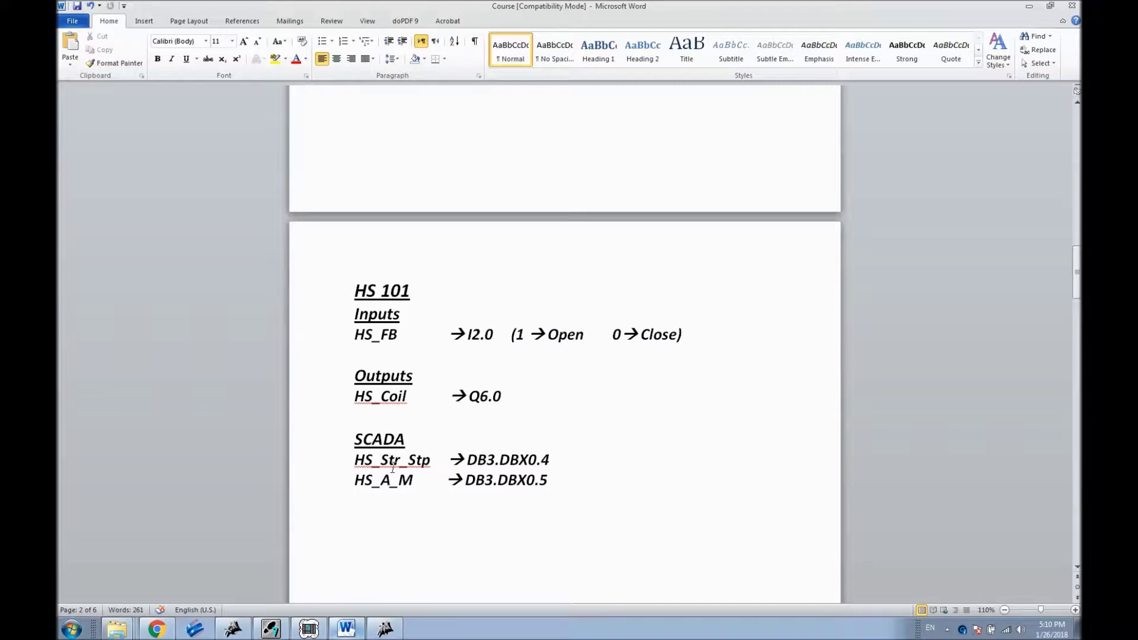
# Step: Open data block DB3 (Scada_Start_Stop) from SIMATIC Manager and add a BOOL variable HS_A_M with initial value FALSE below BB_Stop
pyautogui.click(307, 627)
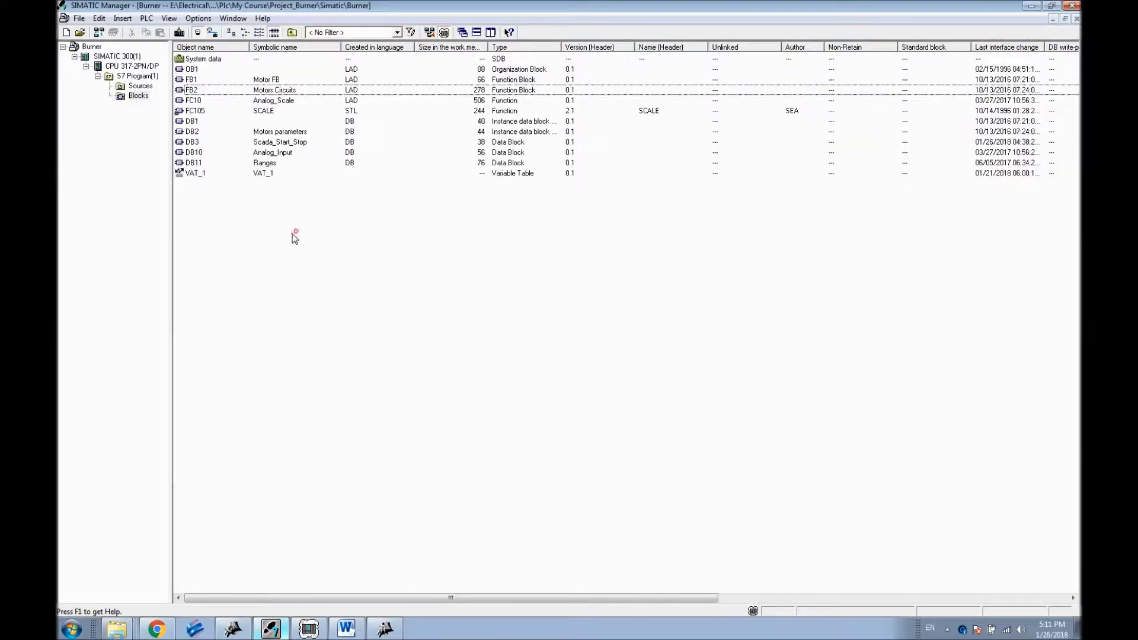
pyautogui.click(258, 142)
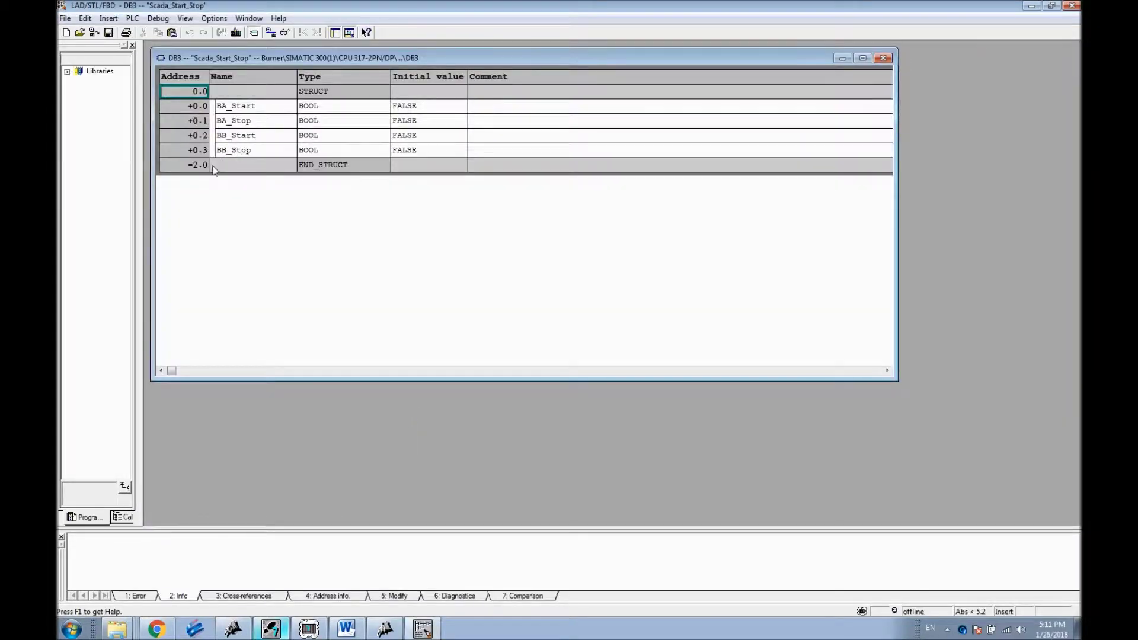
pyautogui.click(484, 150)
pyautogui.press('Return')
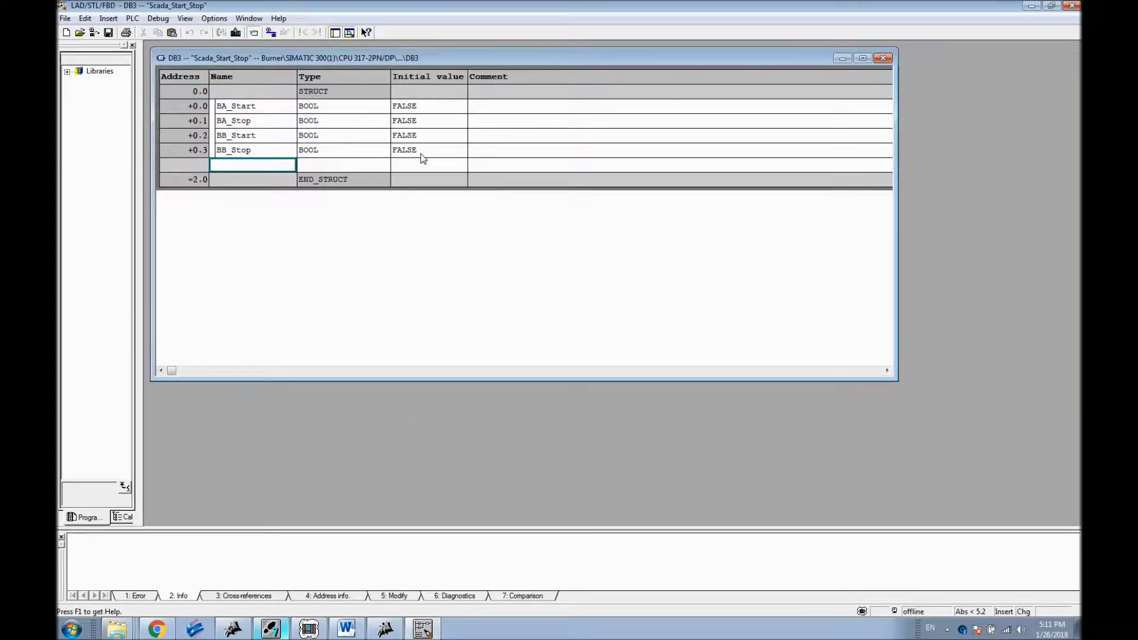
pyautogui.write('HS_A_M')
pyautogui.press('Tab')
pyautogui.write('BOO')
pyautogui.press('Tab')
pyautogui.write('FAL')
pyautogui.press('Tab')
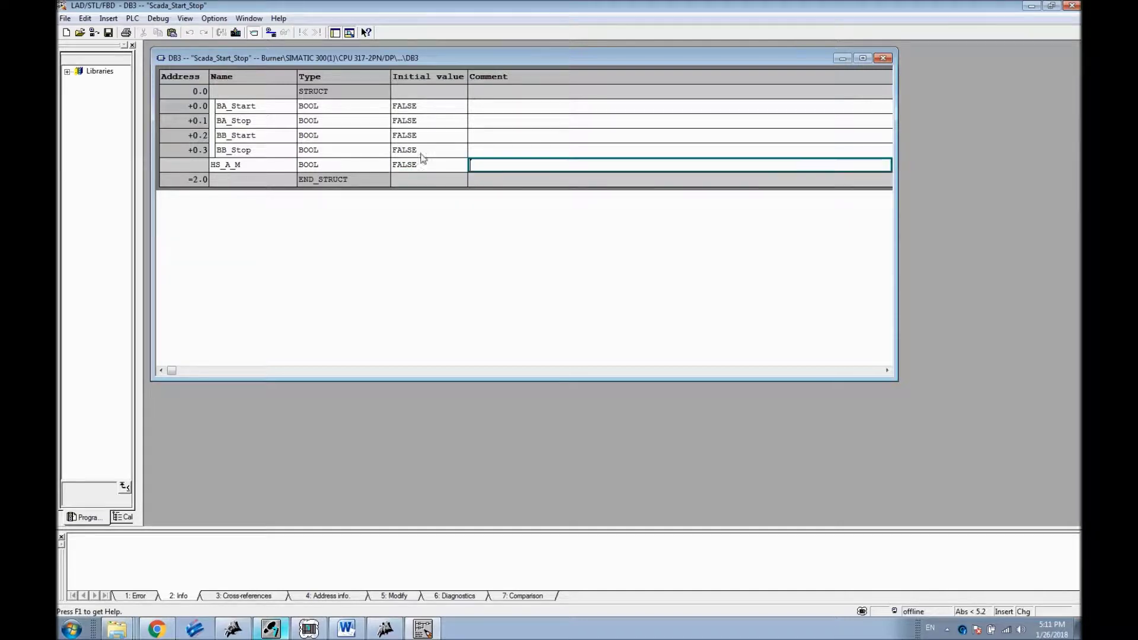
# Step: Duplicate the HS_A_M row directly below it and rename the copy HS_Str_Stp
pyautogui.click(185, 166)
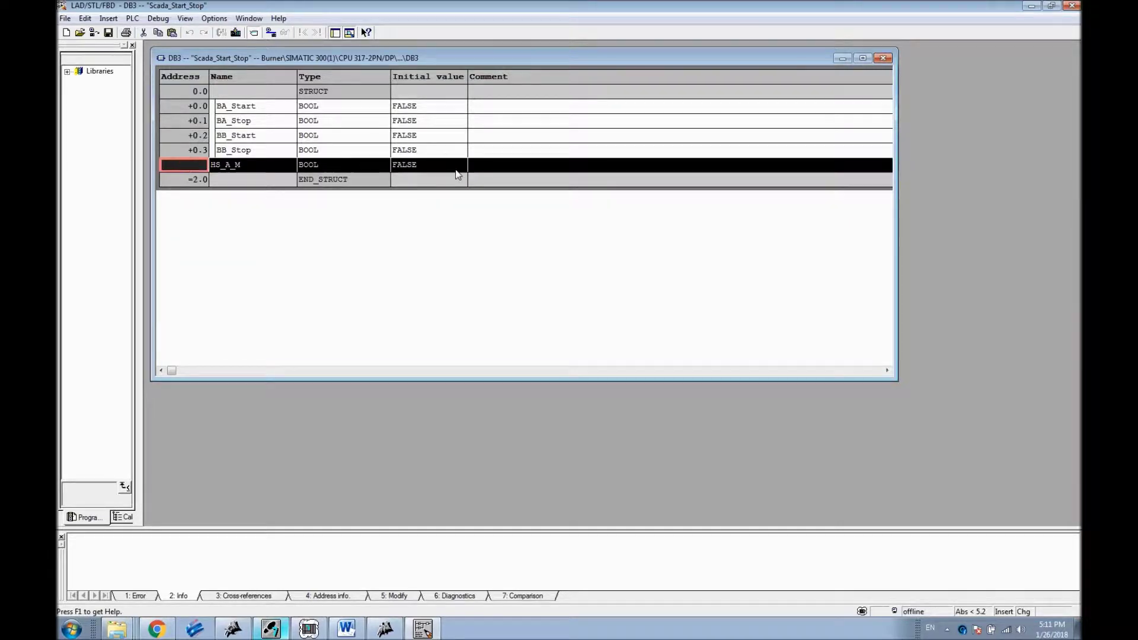
pyautogui.click(546, 166)
pyautogui.press('Return')
pyautogui.click(205, 179)
pyautogui.hotkey('ctrl', 'v')
pyautogui.doubleClick(228, 180)
pyautogui.moveTo(252, 180); pyautogui.dragTo(232, 181)
pyautogui.write('Str')
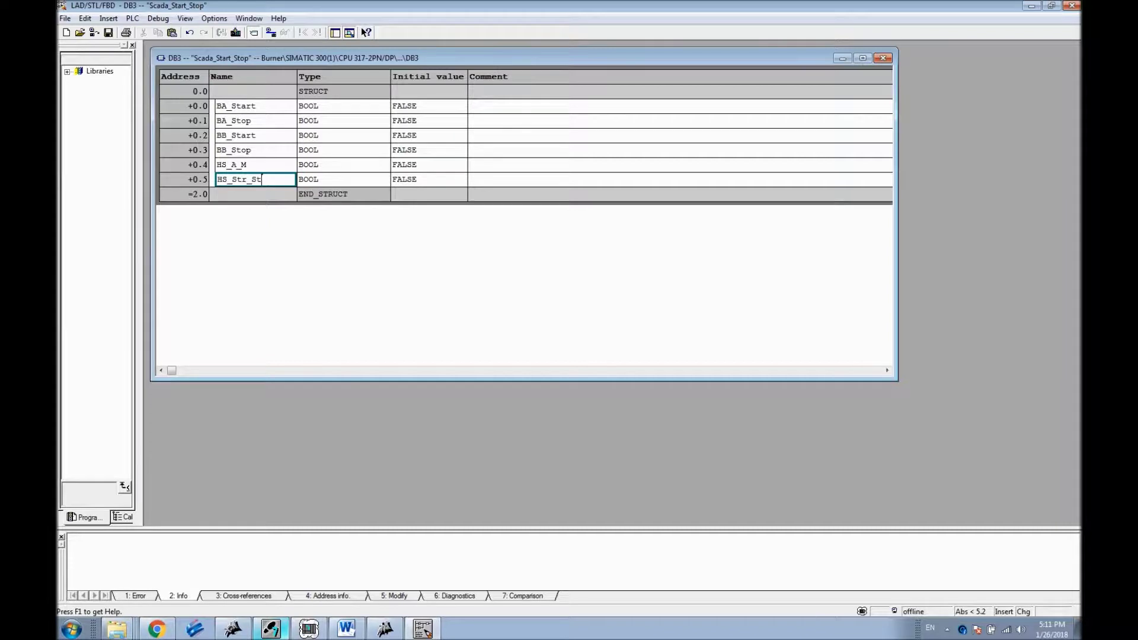
pyautogui.press('Tab')
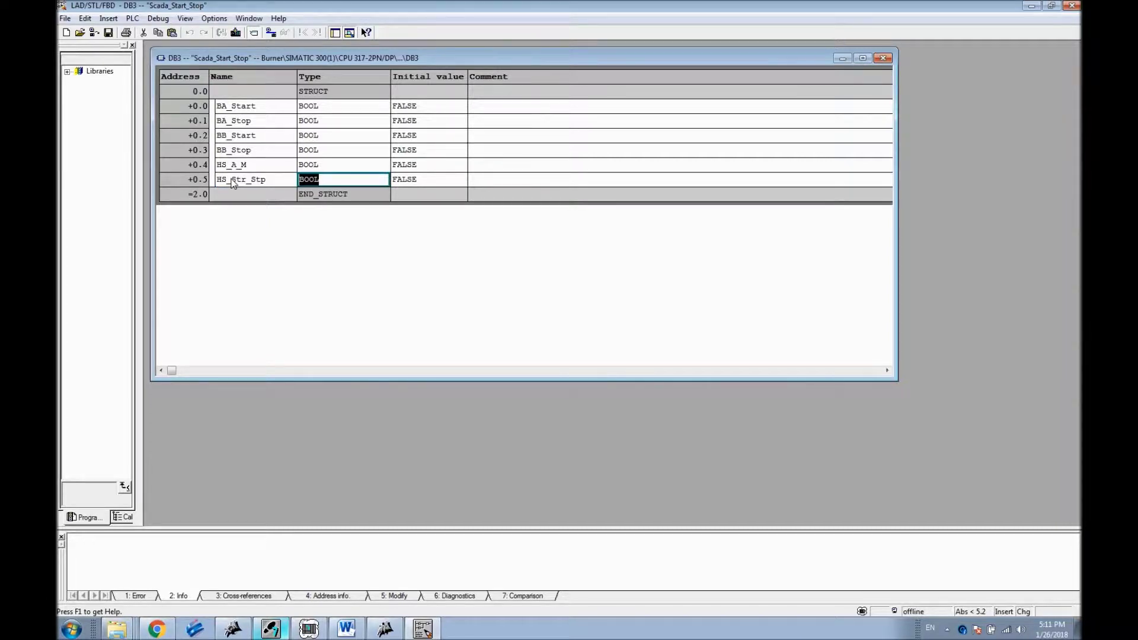
pyautogui.press('Tab')
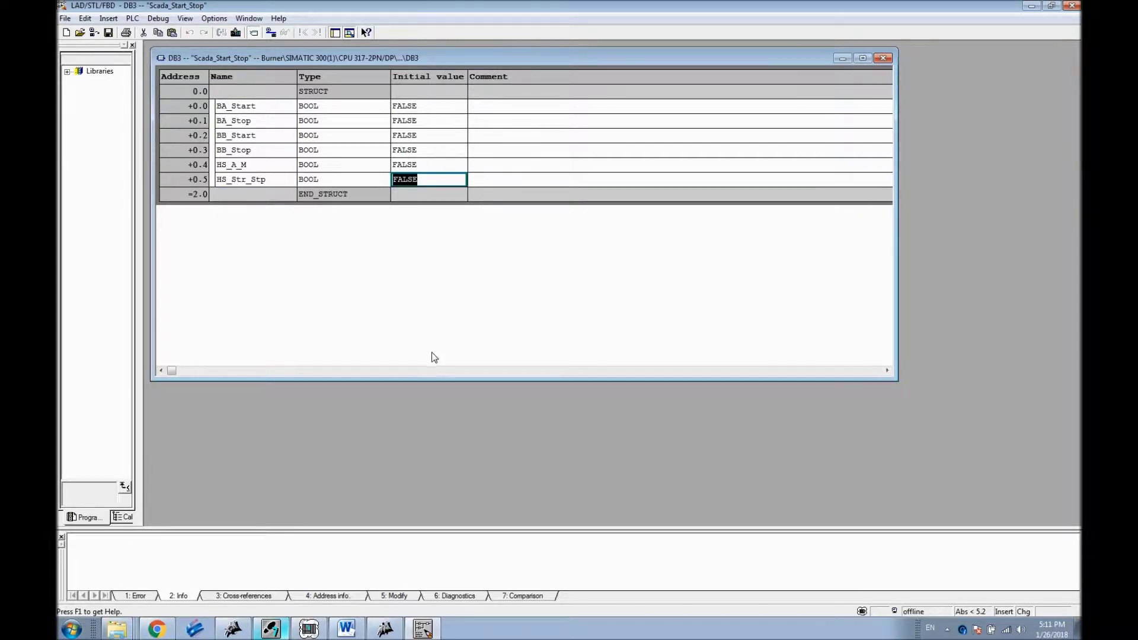
pyautogui.click(947, 630)
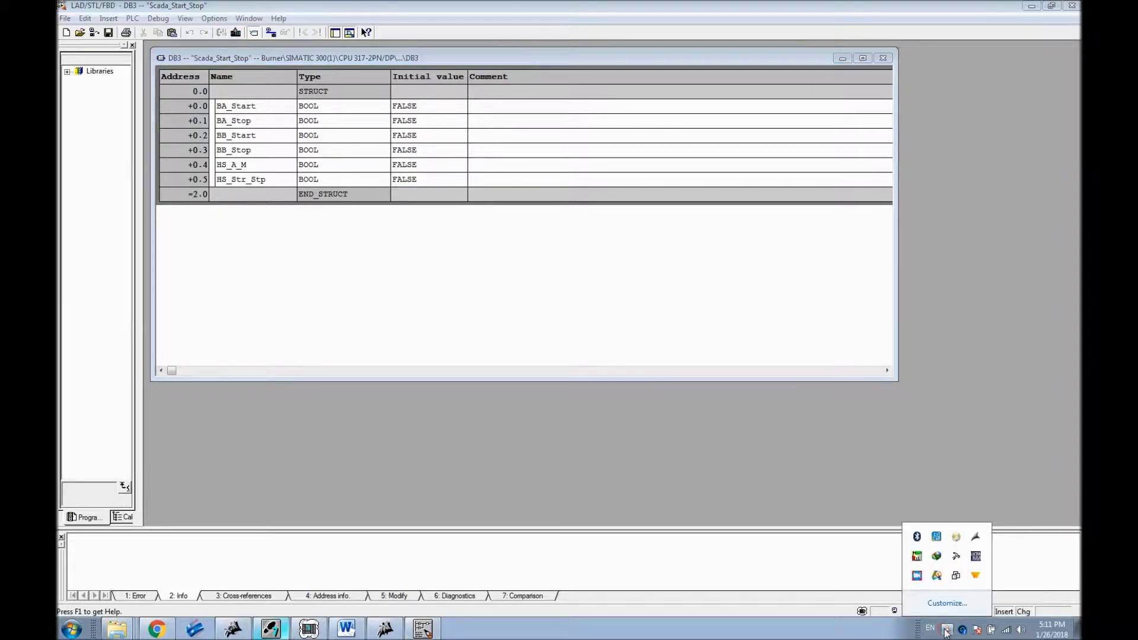
pyautogui.click(946, 630)
pyautogui.click(386, 249)
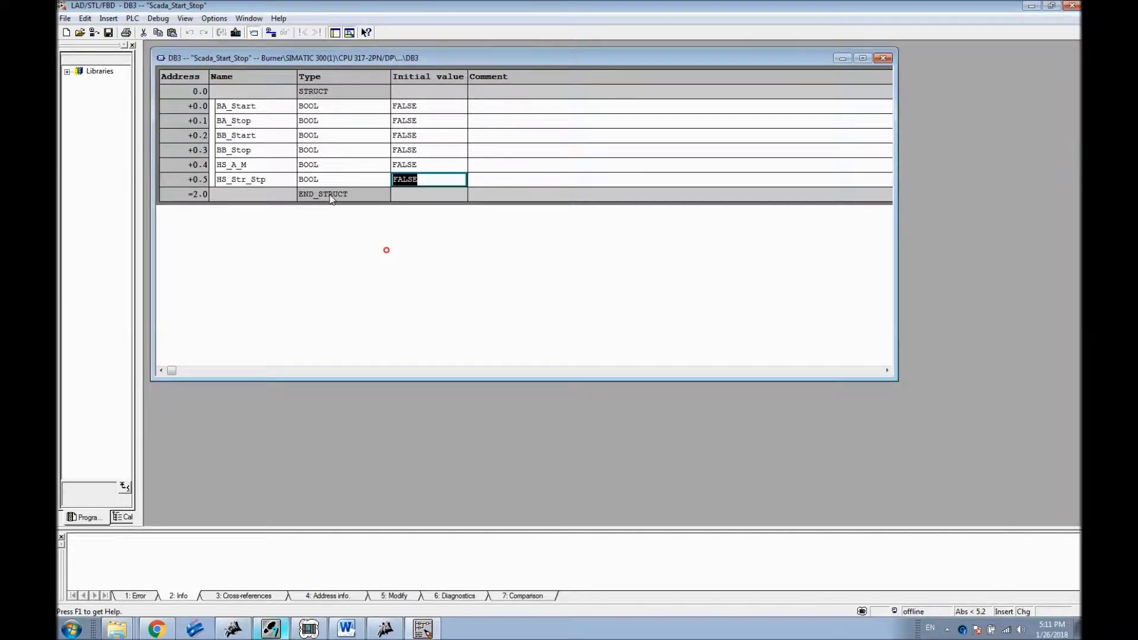
# Step: Save data block DB3 and close it
pyautogui.click(484, 182)
pyautogui.click(109, 33)
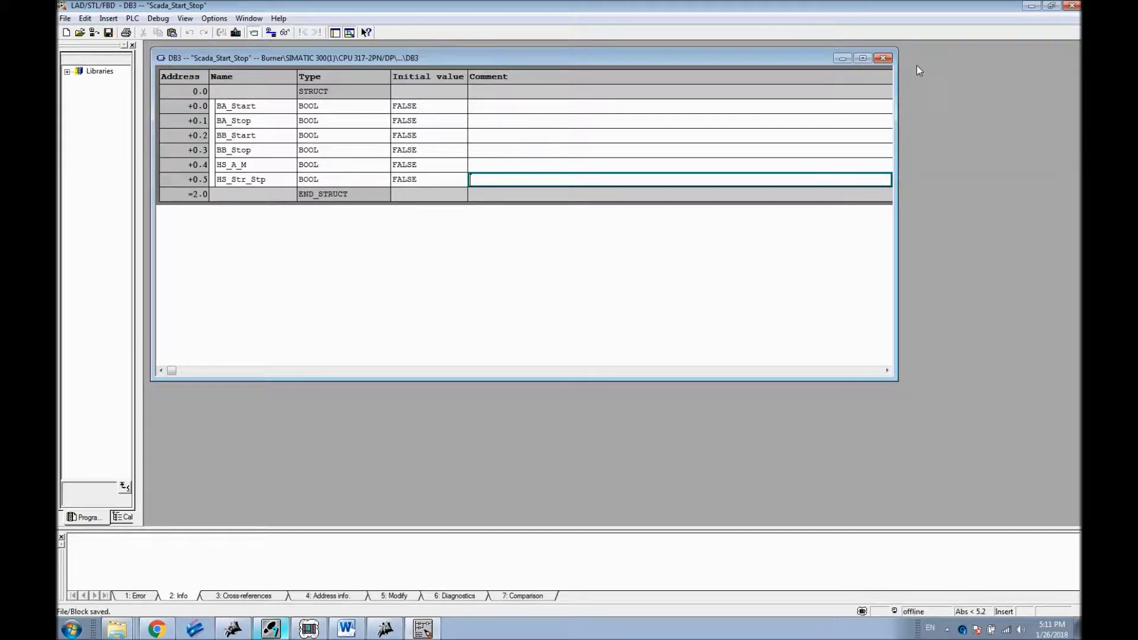
pyautogui.click(883, 57)
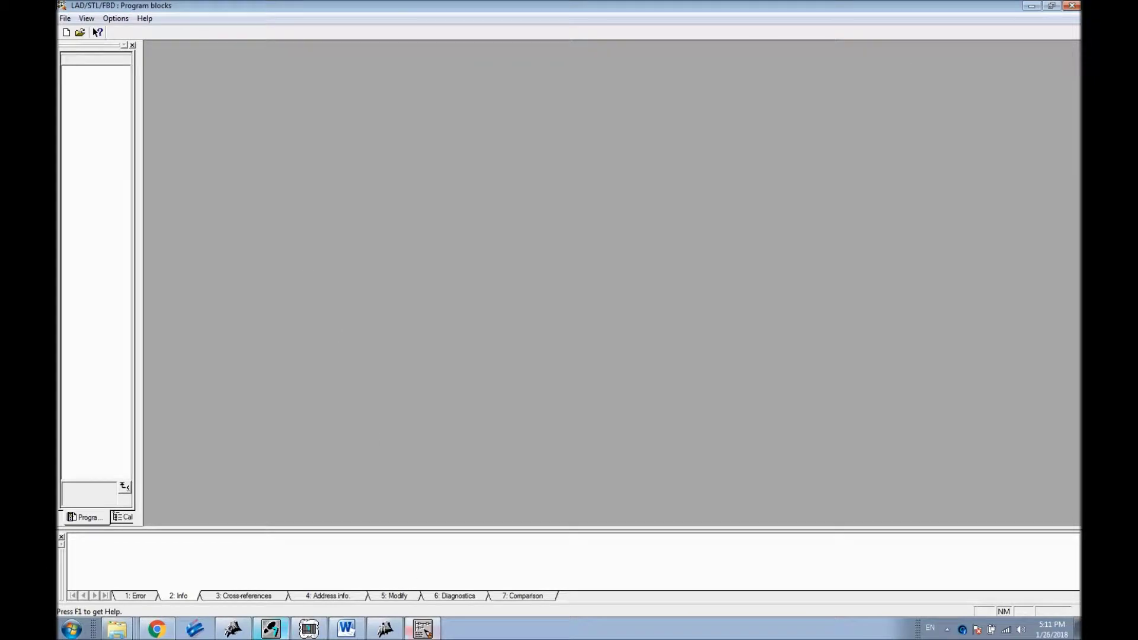
# Step: Create a new function FC3 with the symbolic name HS_Circuits in SIMATIC Manager's Blocks folder
pyautogui.click(274, 632)
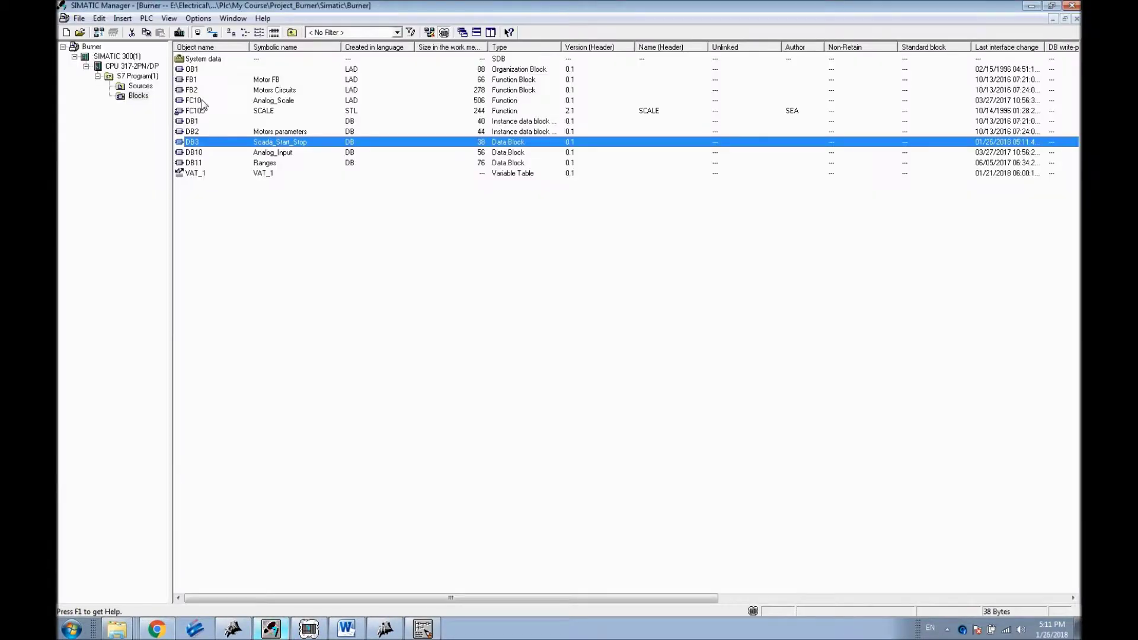
pyautogui.rightClick(244, 229)
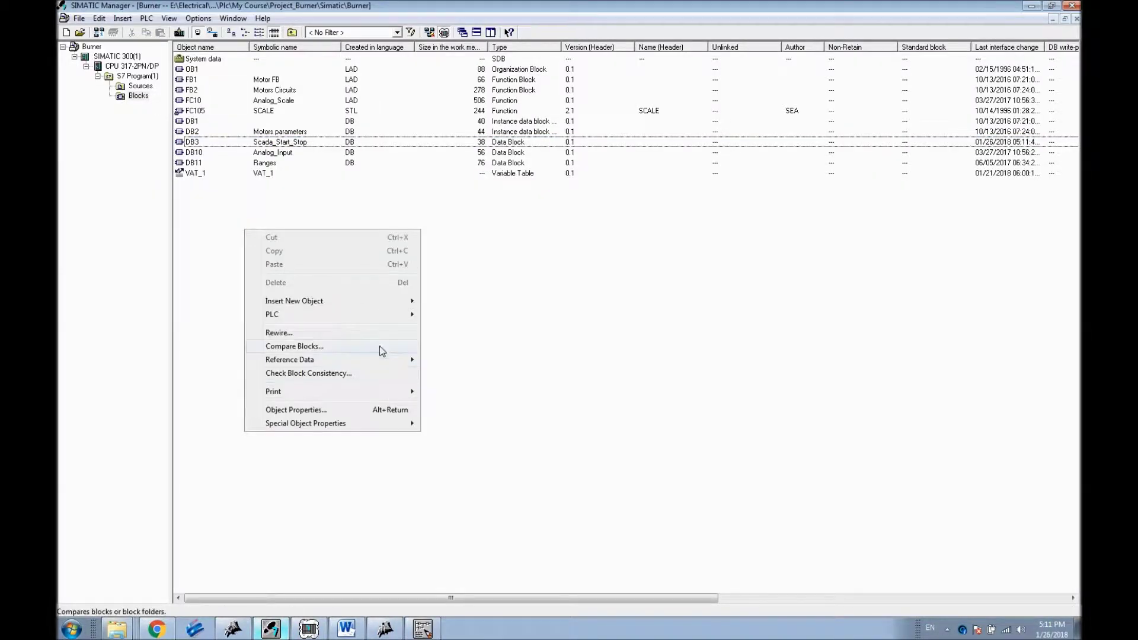
pyautogui.moveTo(398, 306)
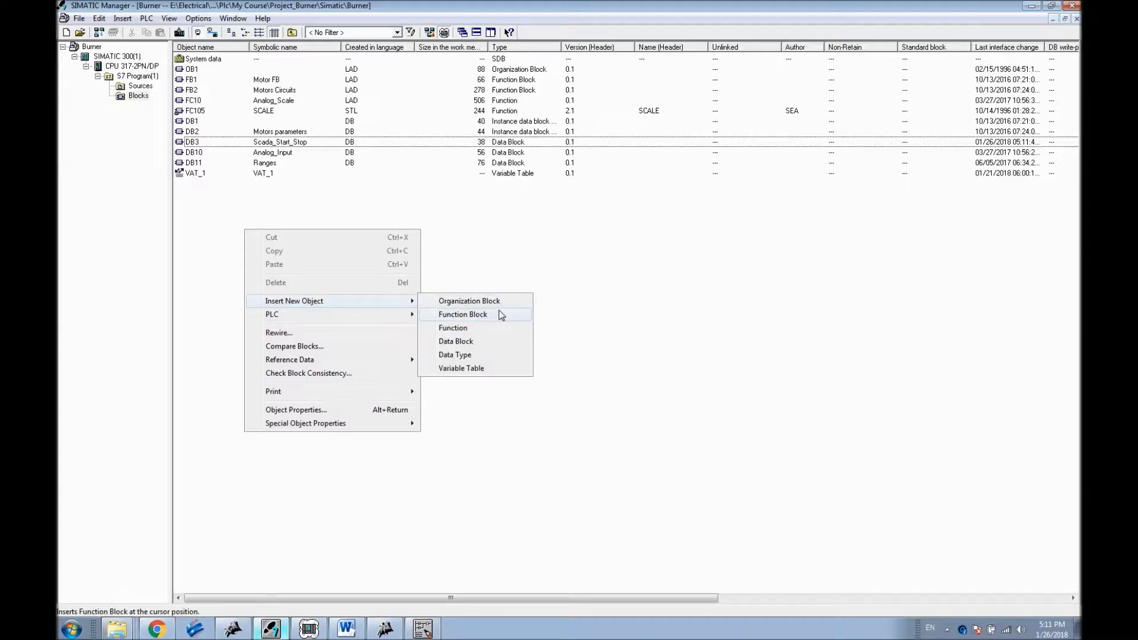
pyautogui.click(471, 327)
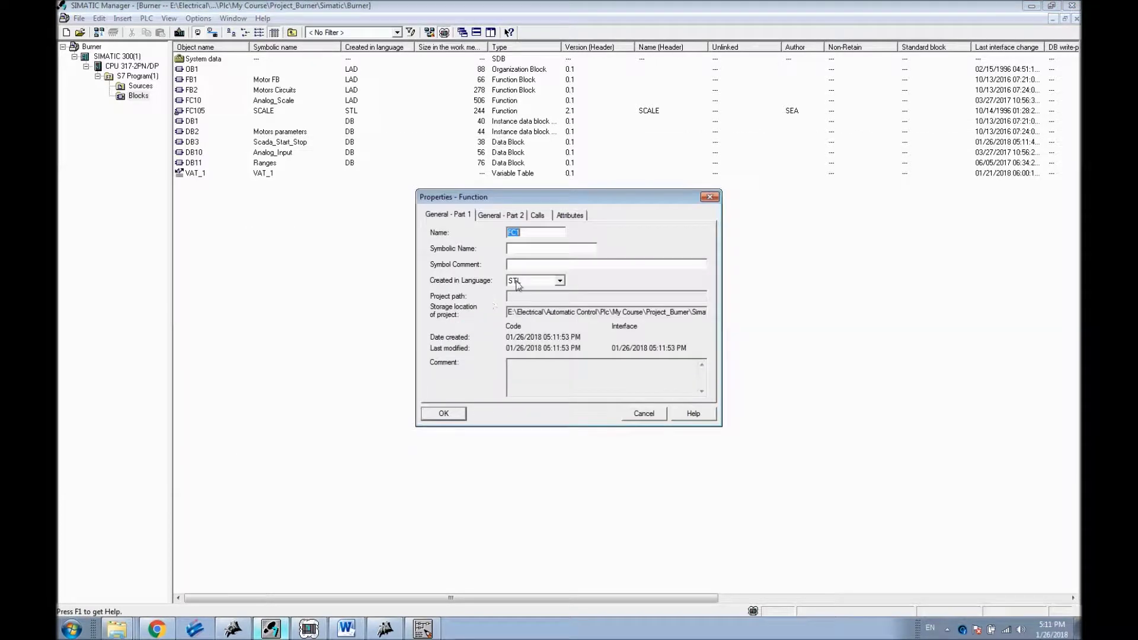
pyautogui.click(516, 233)
pyautogui.write('3')
pyautogui.click(526, 249)
pyautogui.write('HS_Circuits')
pyautogui.press('Return')
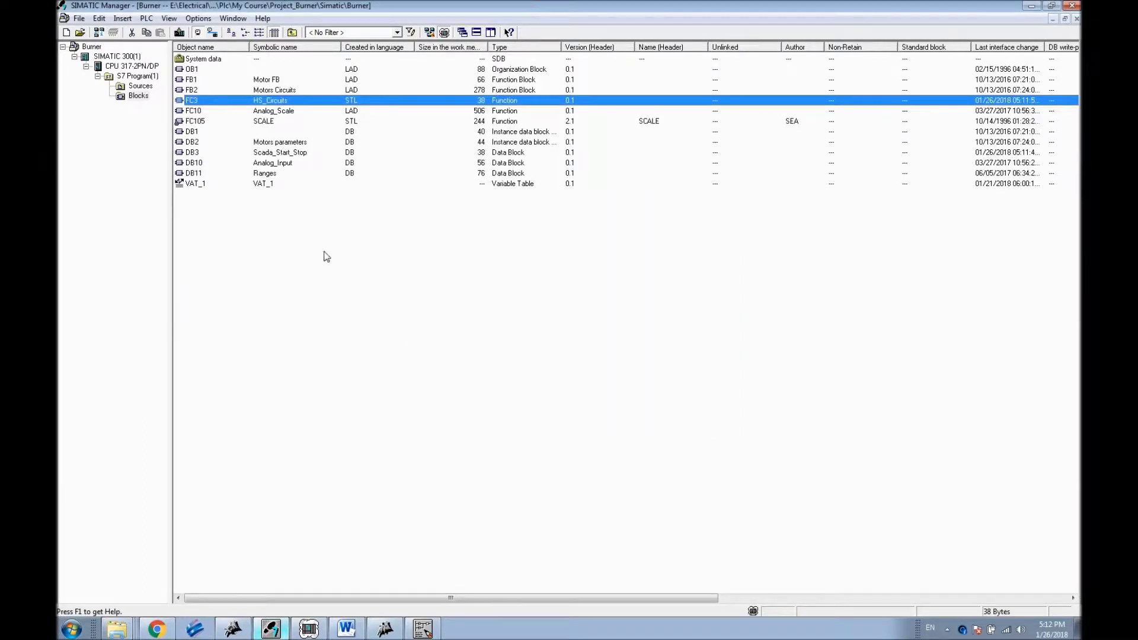
# Step: Open FC3 and set its programming language to ladder (LAD)
pyautogui.doubleClick(202, 102)
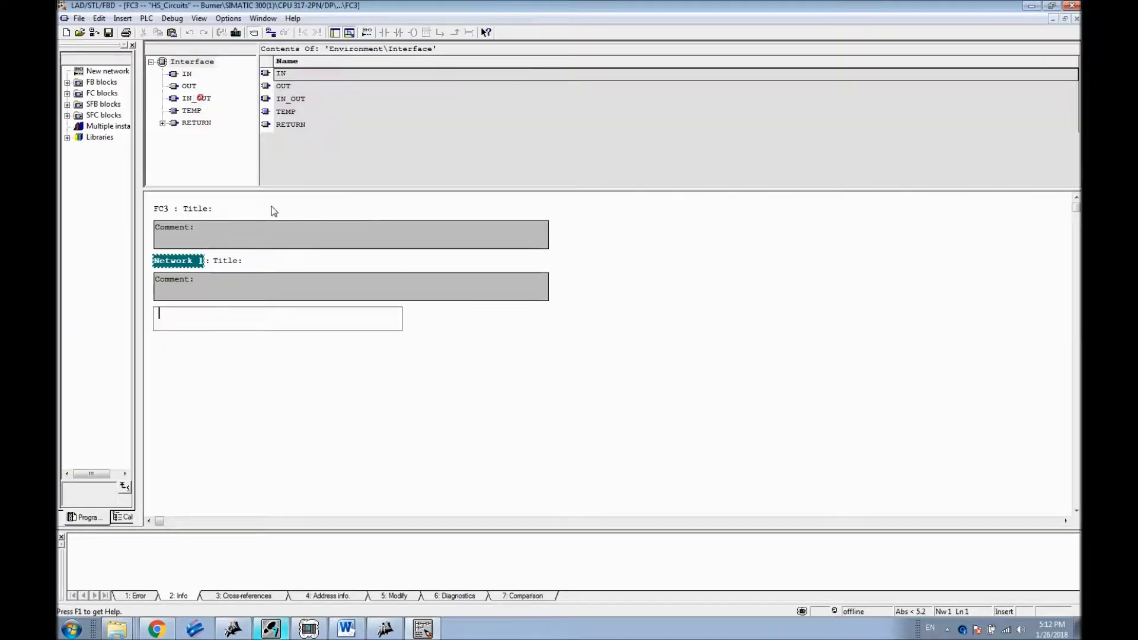
pyautogui.click(199, 18)
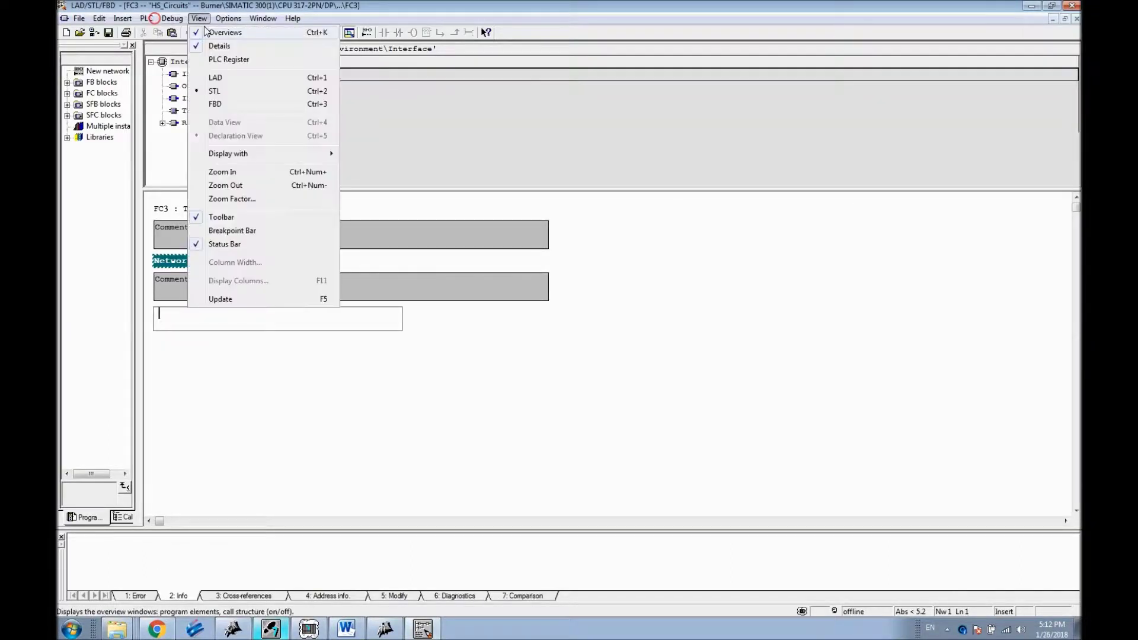
pyautogui.click(225, 73)
pyautogui.click(257, 340)
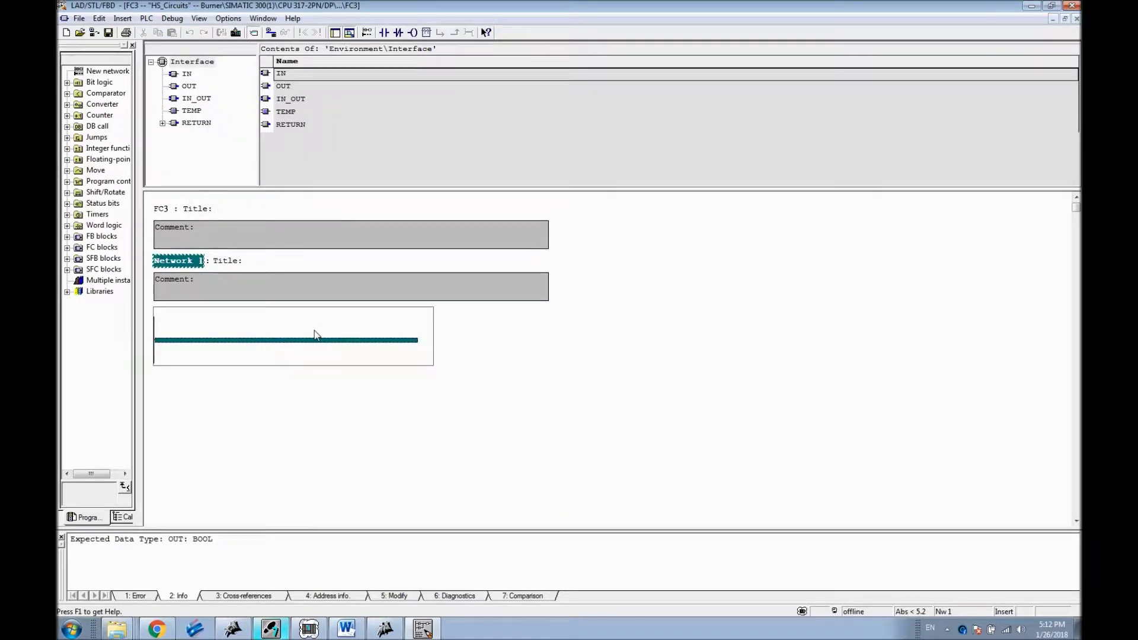
# Step: Insert a second network below Network 1 in FC3 and select its rung
pyautogui.rightClick(227, 451)
pyautogui.click(268, 509)
pyautogui.click(229, 392)
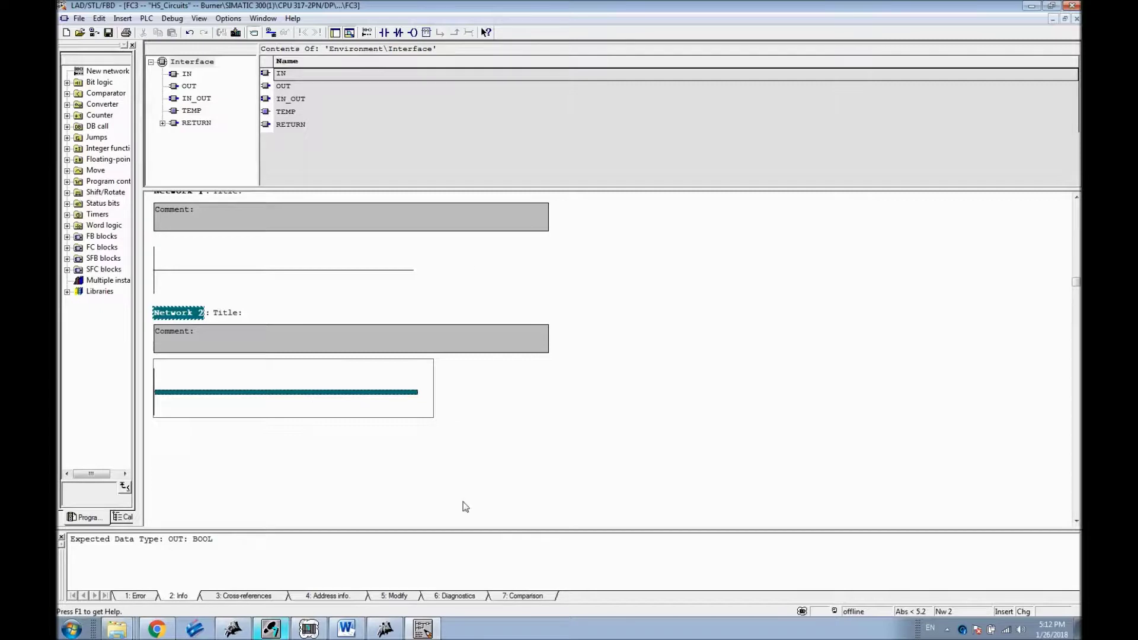
# Step: Add the note "(1 Auto 0 Man)" after the HS_A_M address in the Word document's HS 101 list
pyautogui.click(346, 628)
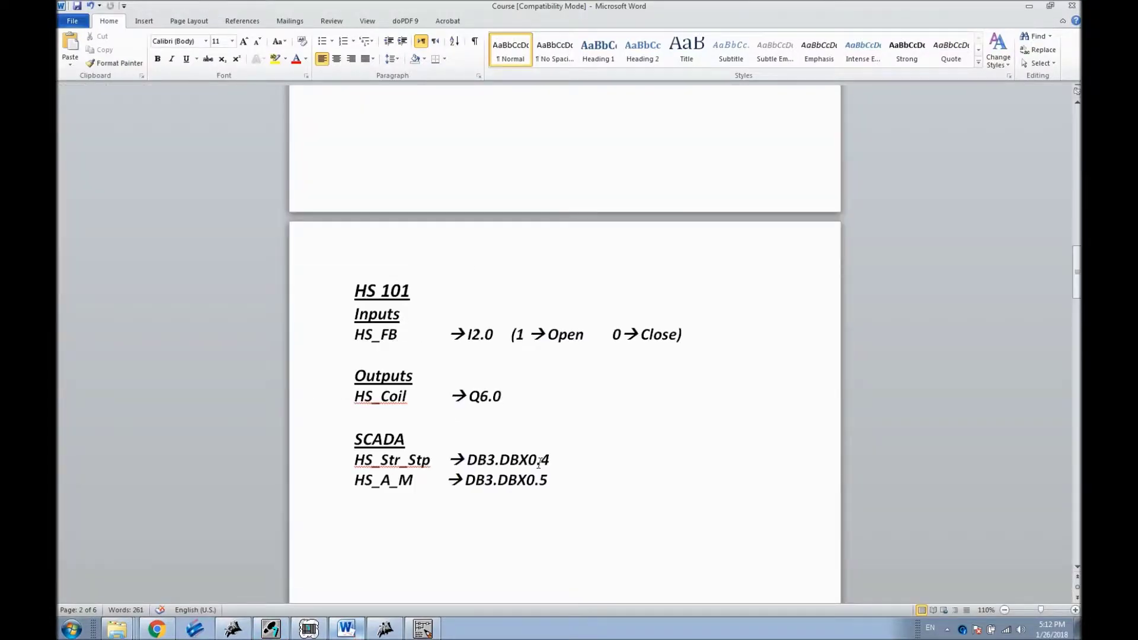
pyautogui.click(560, 482)
pyautogui.write('(1')
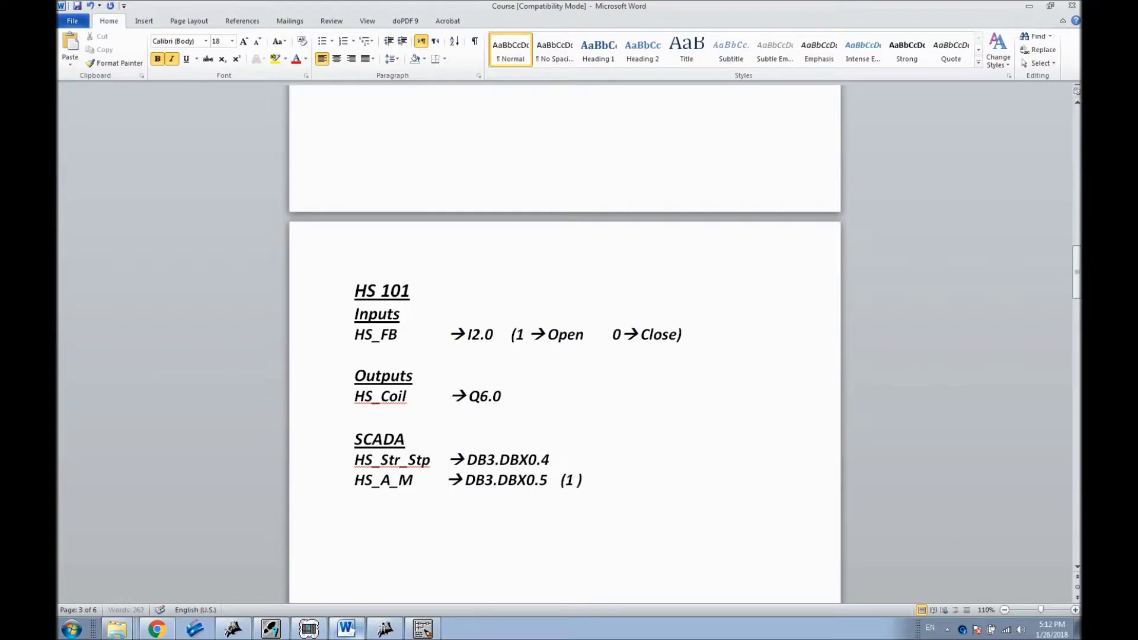
pyautogui.write(' Auto   )        0 Man')
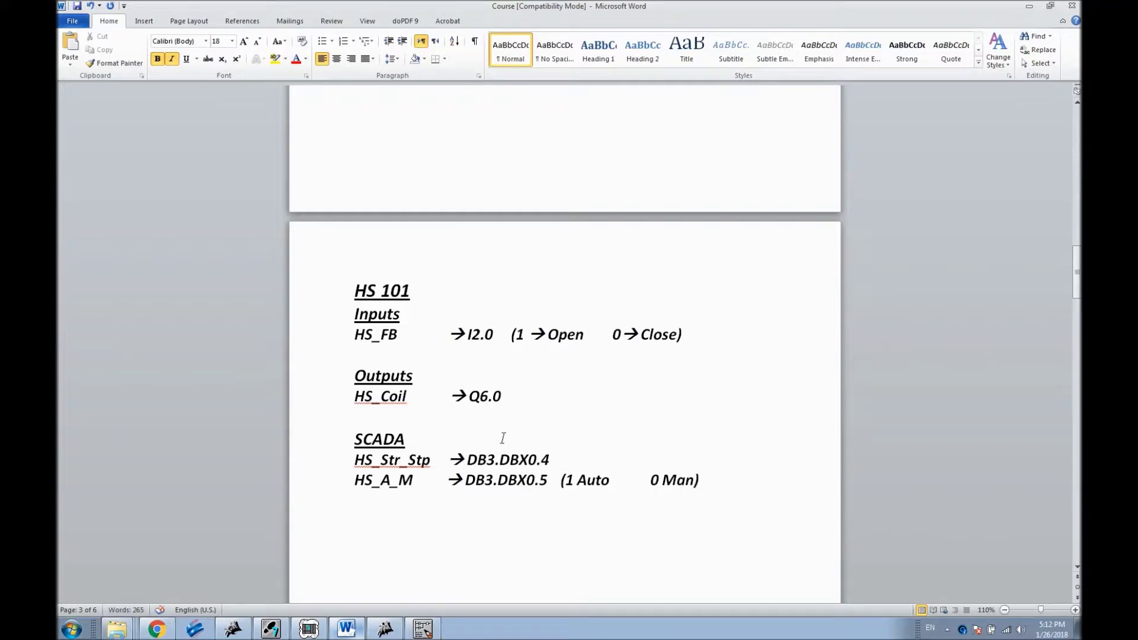
# Step: Back in the ladder editor, insert a normally open contact in Network 2 and assign it Scada_Start_Stop.HS_A_M
pyautogui.click(428, 629)
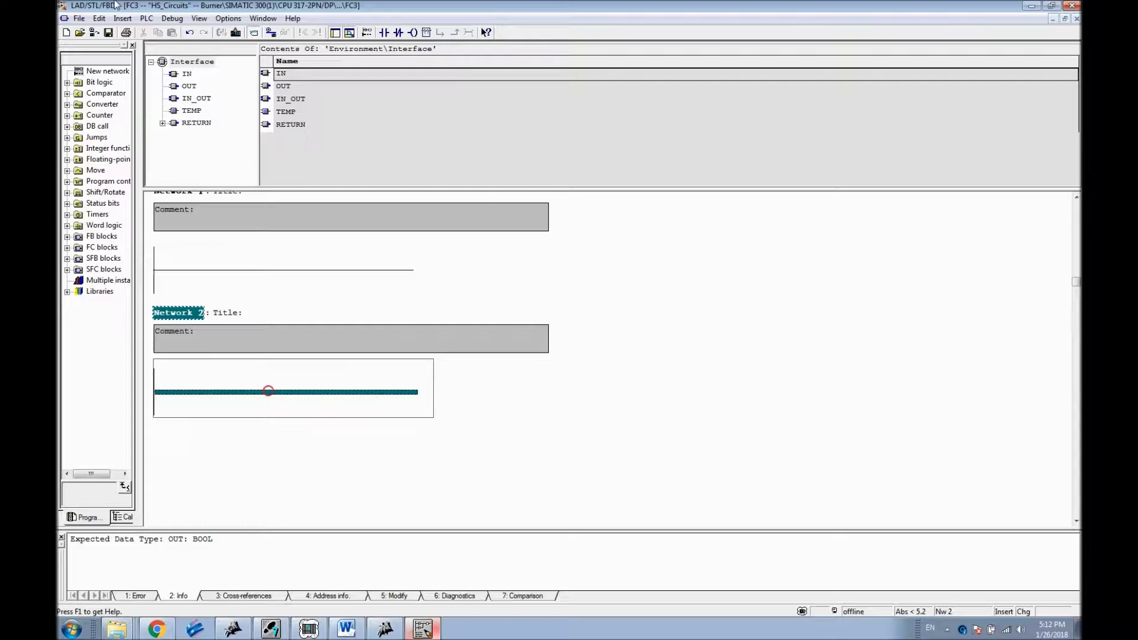
pyautogui.click(383, 32)
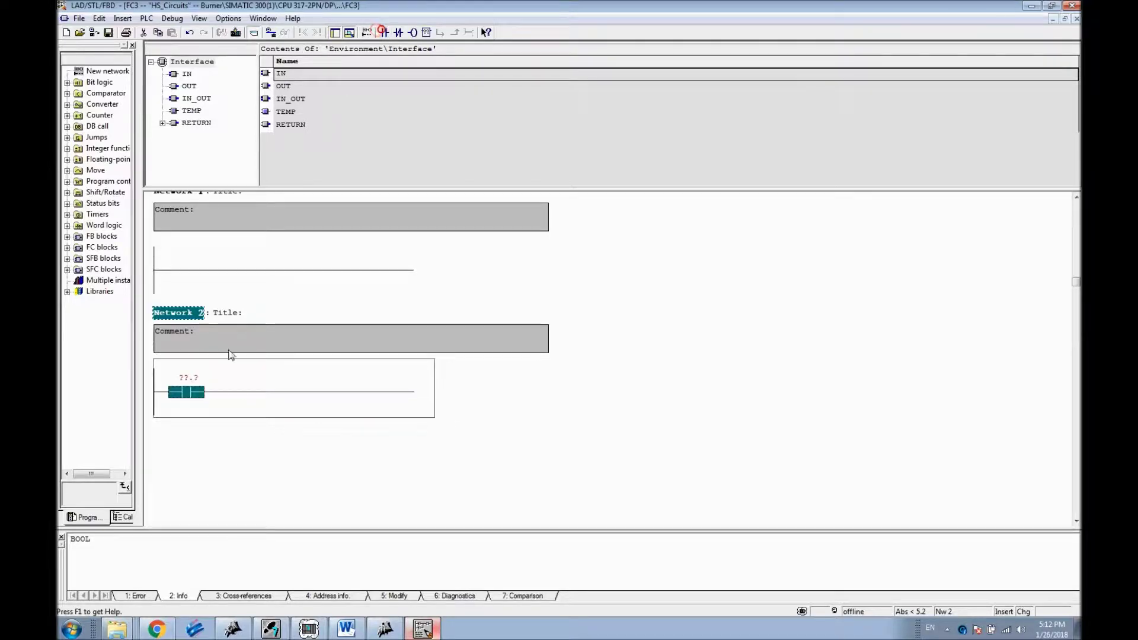
pyautogui.click(193, 379)
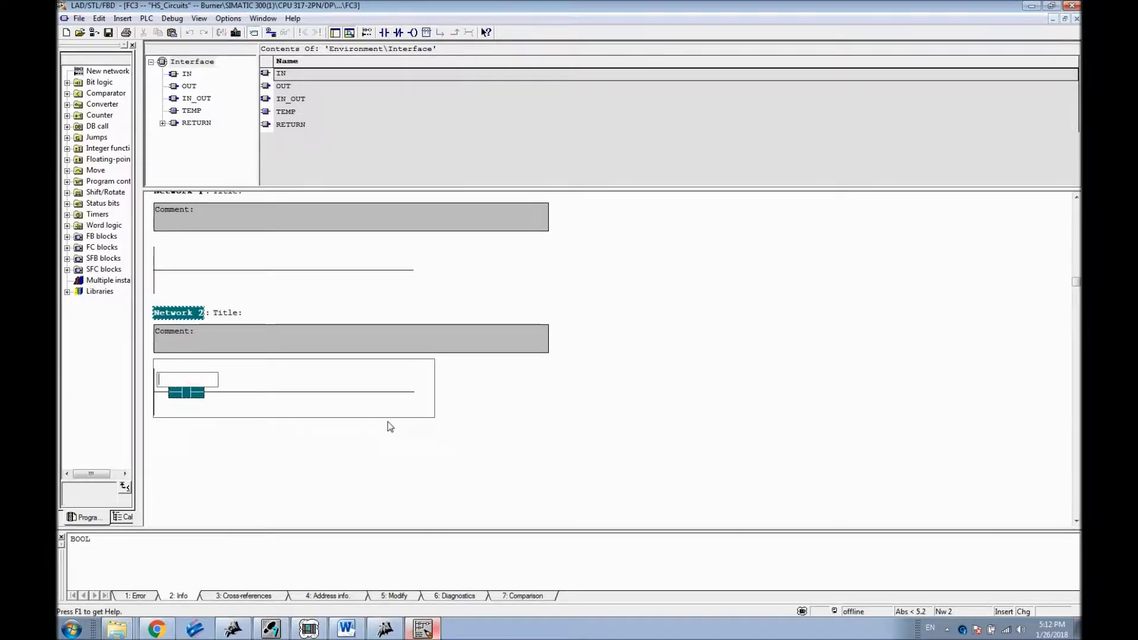
pyautogui.write('d')
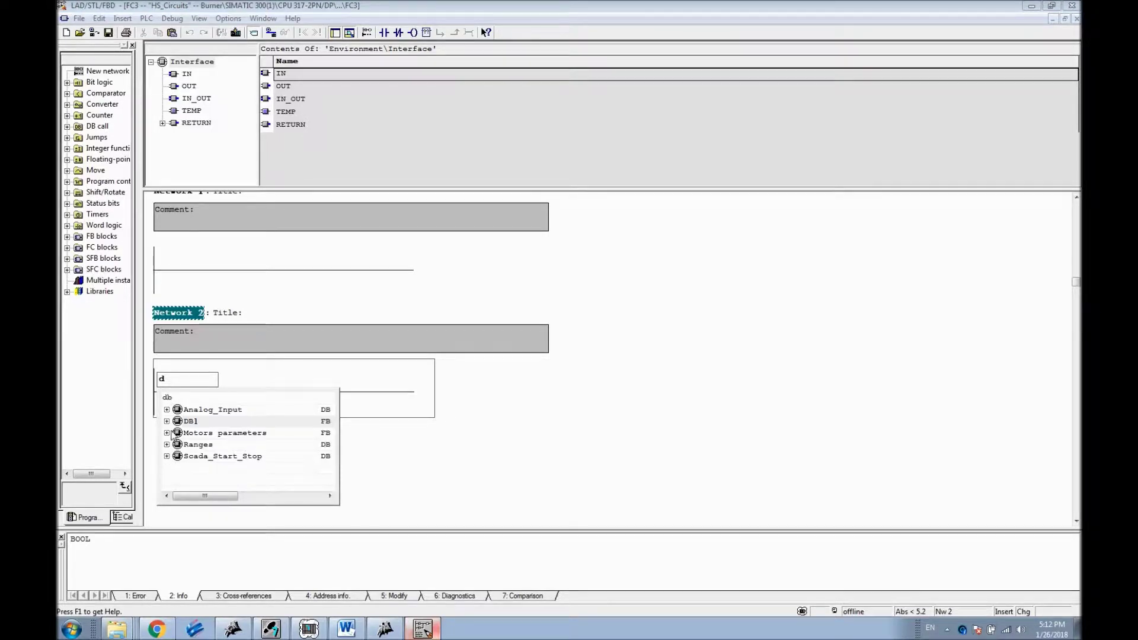
pyautogui.click(168, 457)
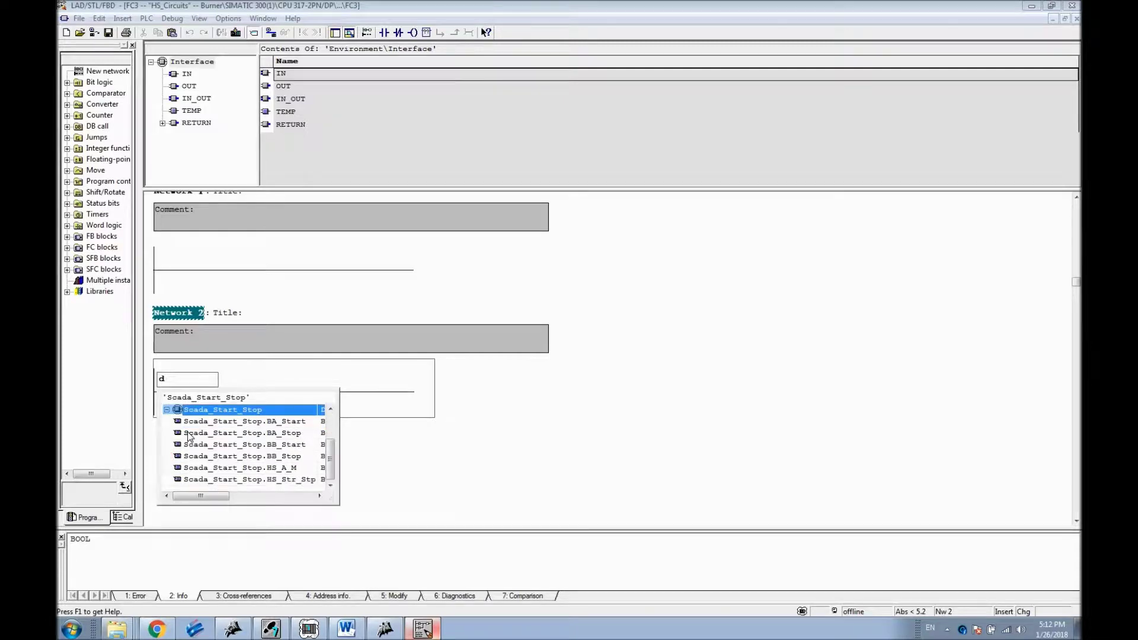
pyautogui.doubleClick(265, 468)
pyautogui.click(266, 468)
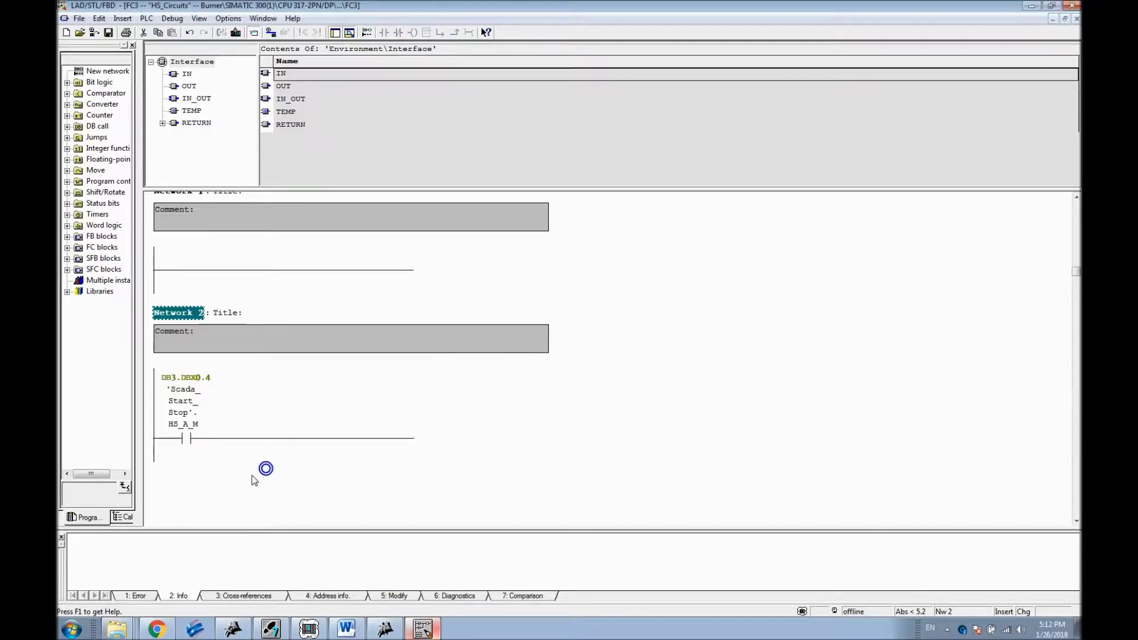
# Step: Insert a normally open contact with address I0.2 in series after the HS_A_M contact in Network 2
pyautogui.click(300, 439)
pyautogui.scroll(-3, 301, 441)
pyautogui.scroll(1, 301, 440)
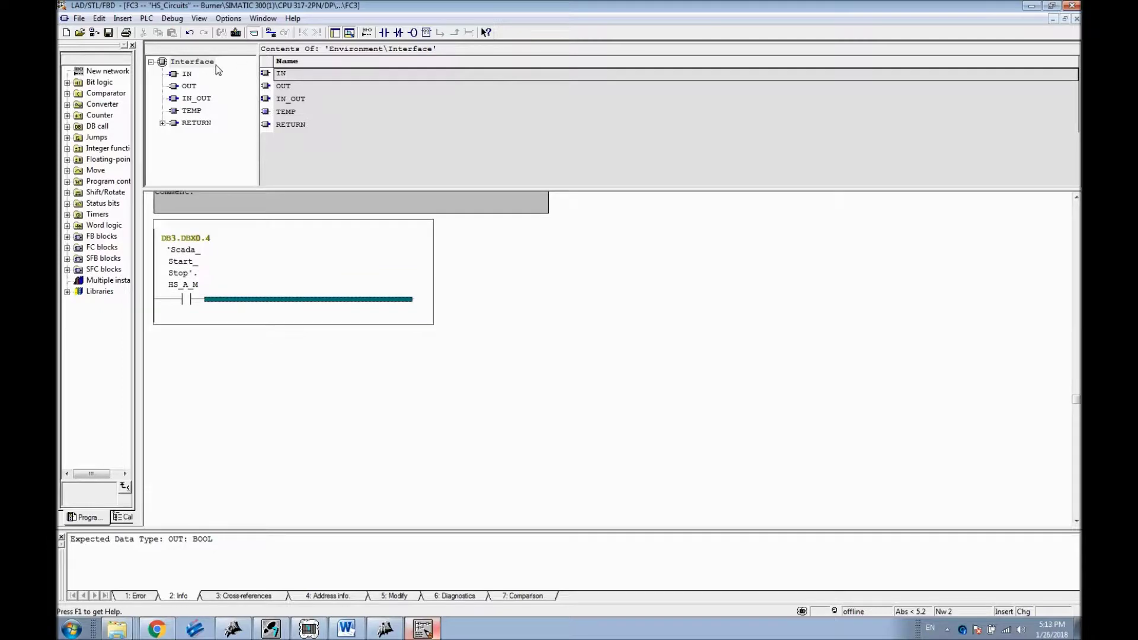
pyautogui.click(384, 32)
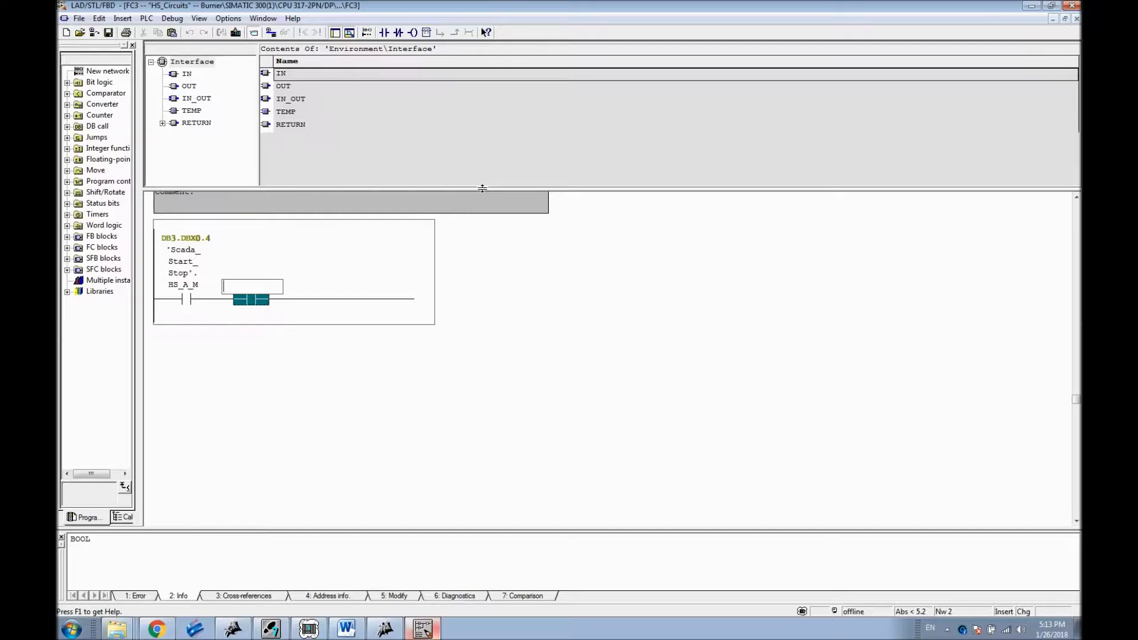
pyautogui.write('I')
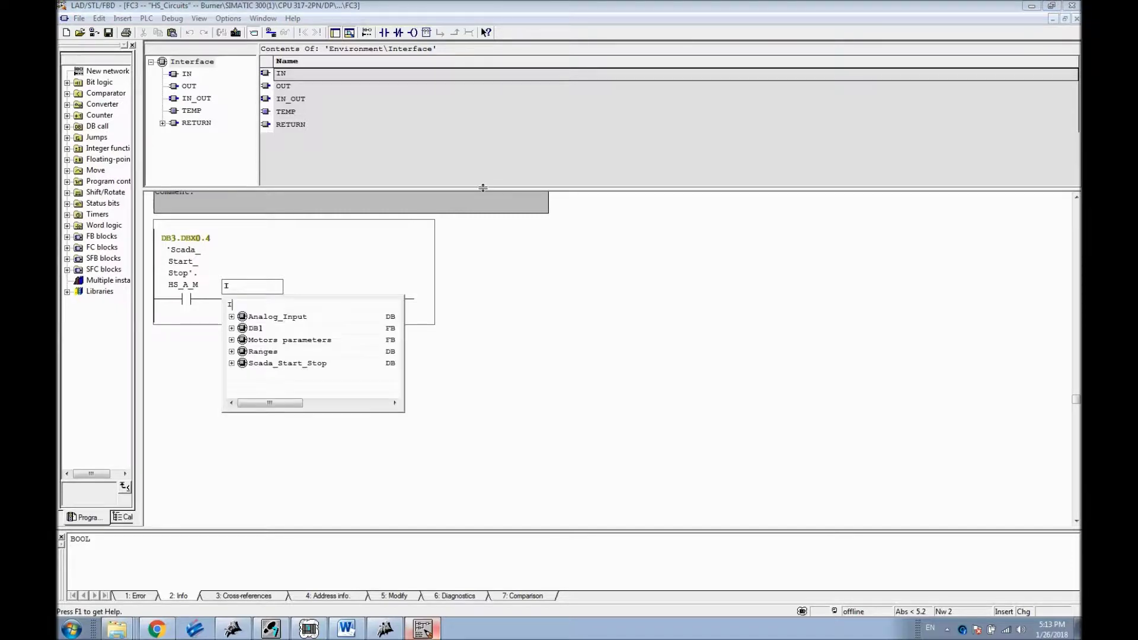
pyautogui.write('0.2')
pyautogui.press('Return')
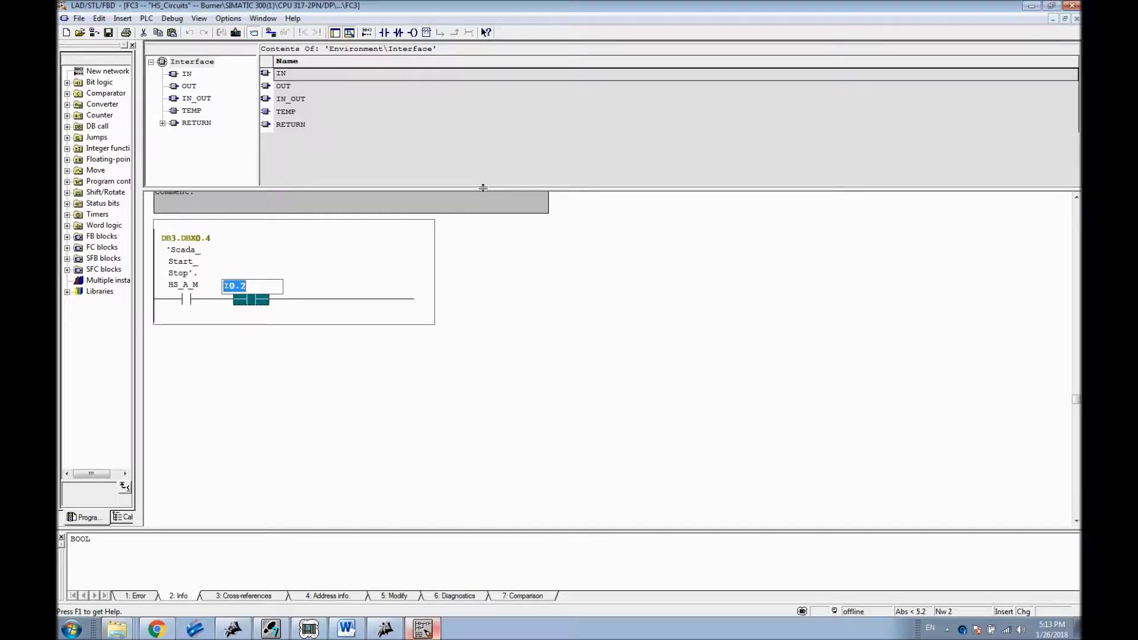
# Step: Add an output coil with address Q6.0 at the end of the Network 2 rung
pyautogui.click(347, 299)
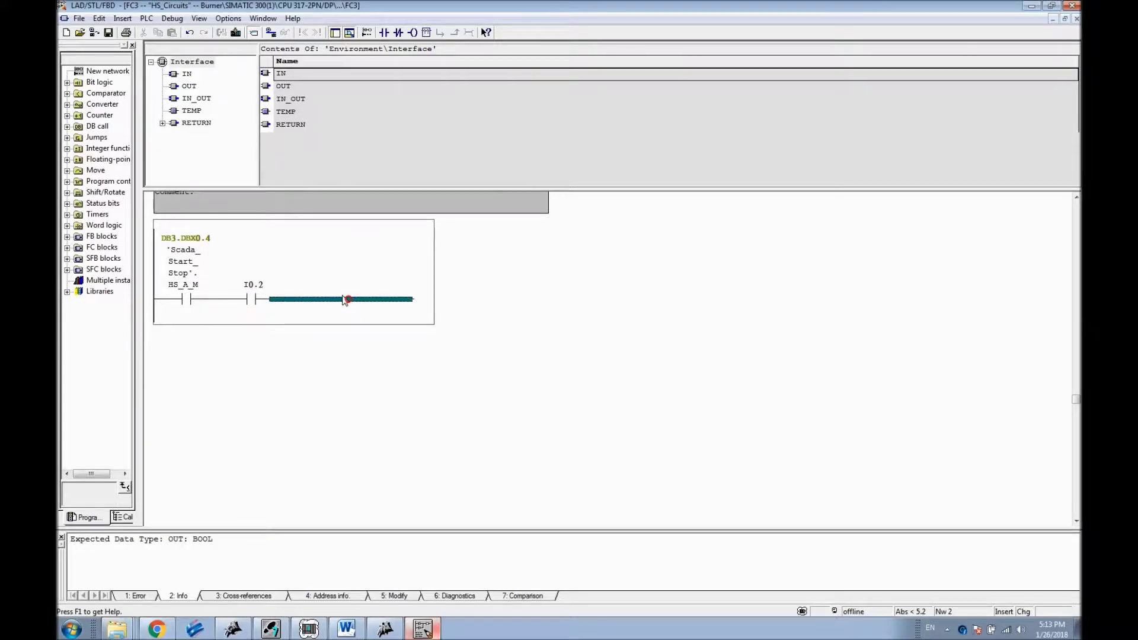
pyautogui.click(412, 32)
pyautogui.click(378, 285)
pyautogui.write('Q')
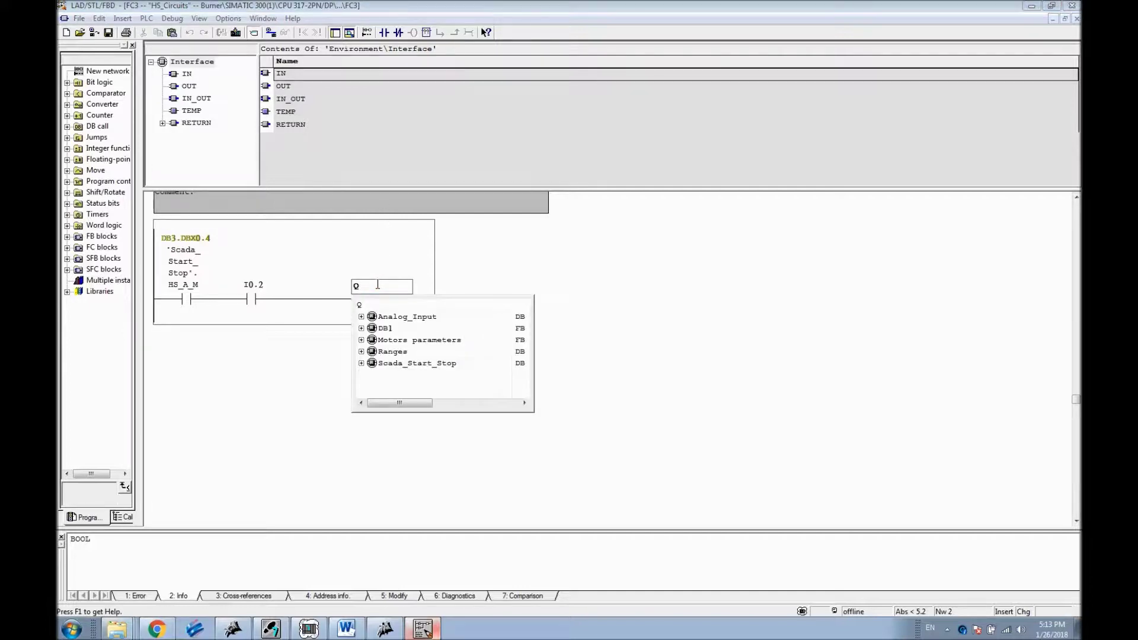
pyautogui.write('6.0')
pyautogui.press('Return')
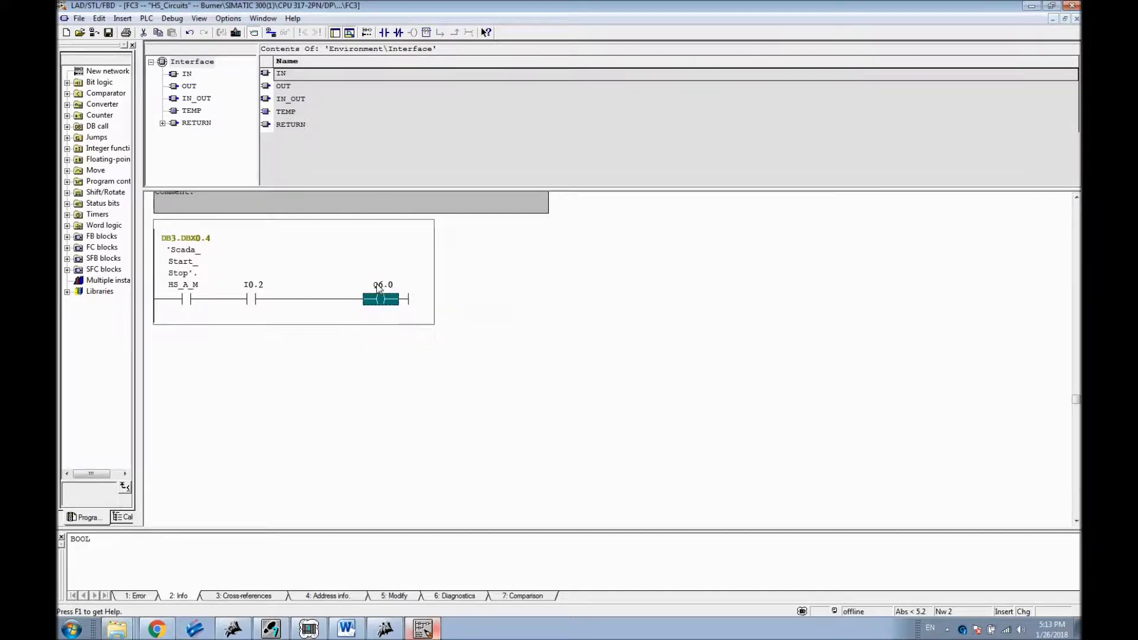
pyautogui.click(634, 284)
# Step: Add a parallel branch around the I0.2 contact in Network 2 containing a normally open contact with address I1.2
pyautogui.click(215, 300)
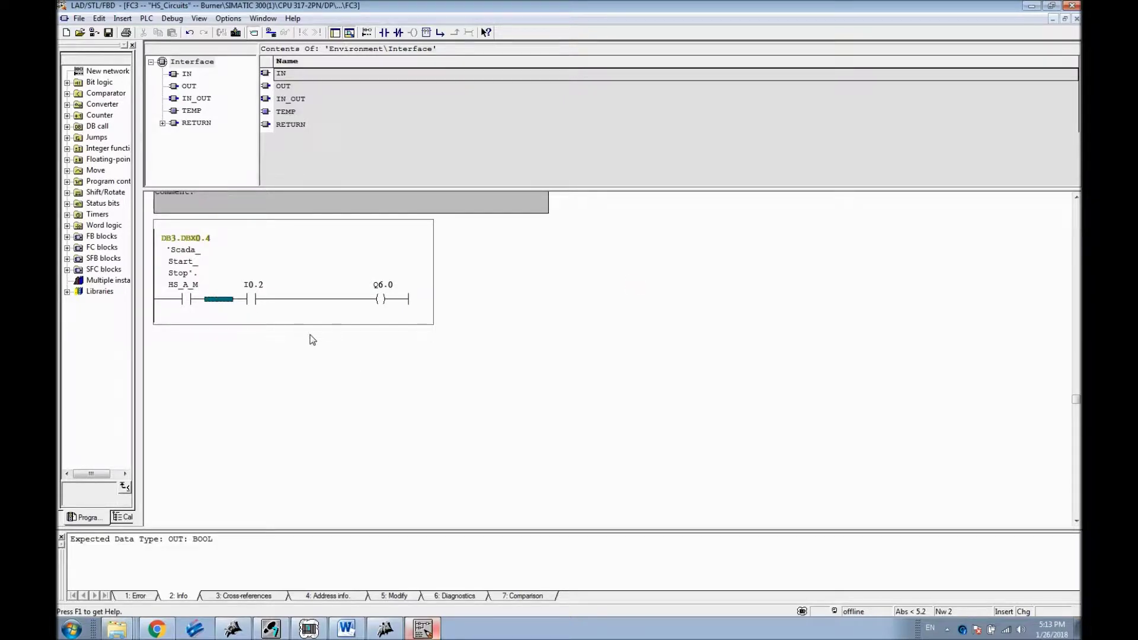
pyautogui.click(439, 33)
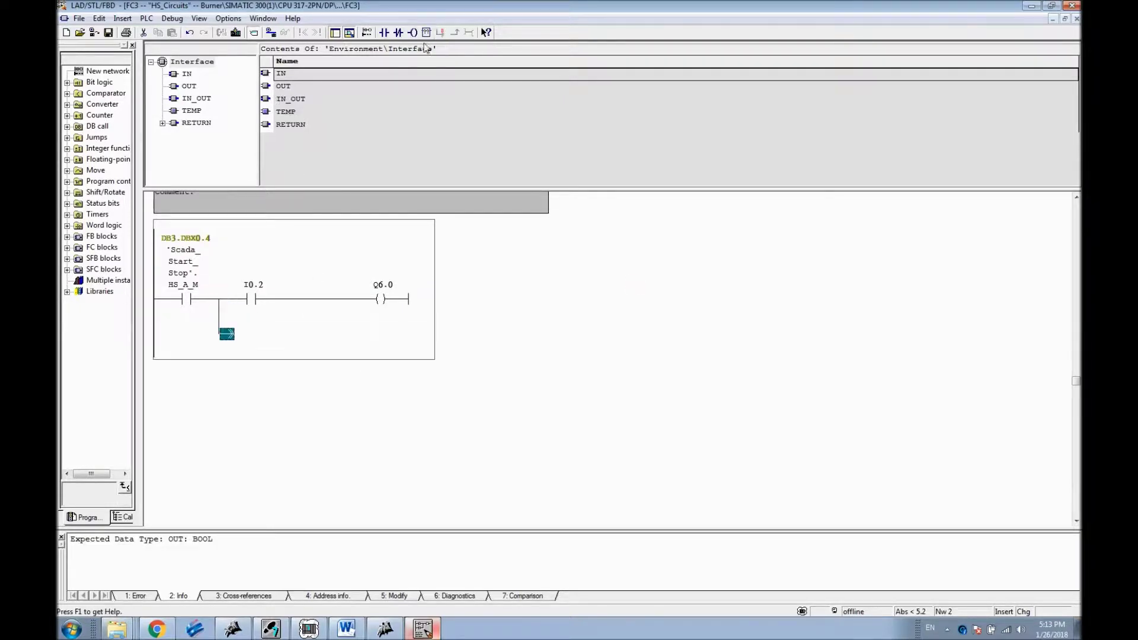
pyautogui.click(384, 33)
pyautogui.click(249, 323)
pyautogui.click(248, 325)
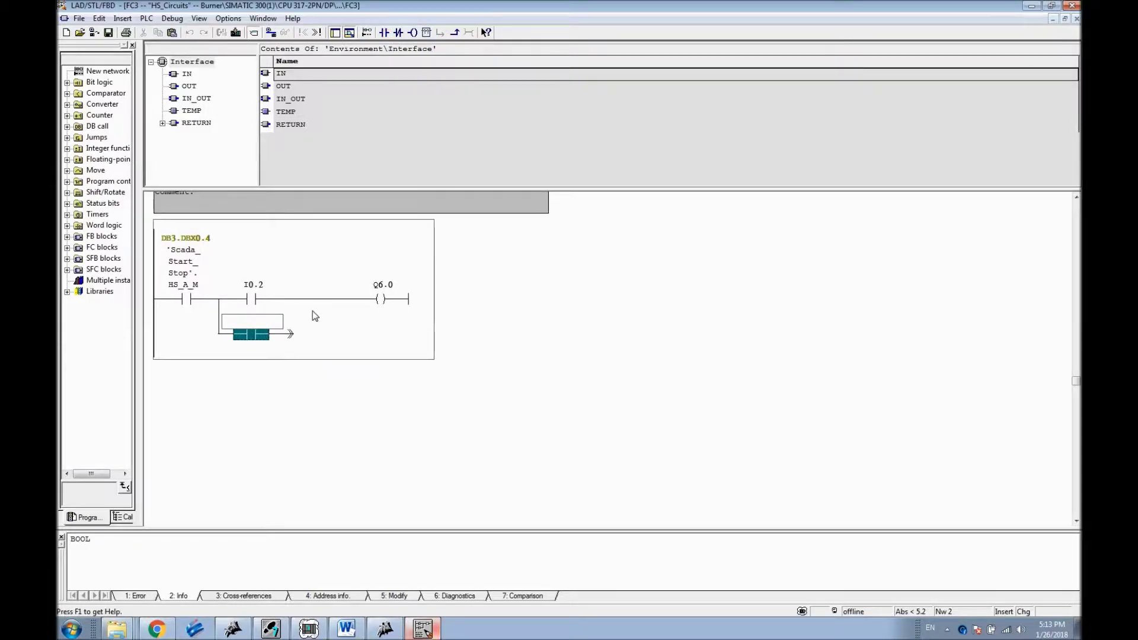
pyautogui.write('I')
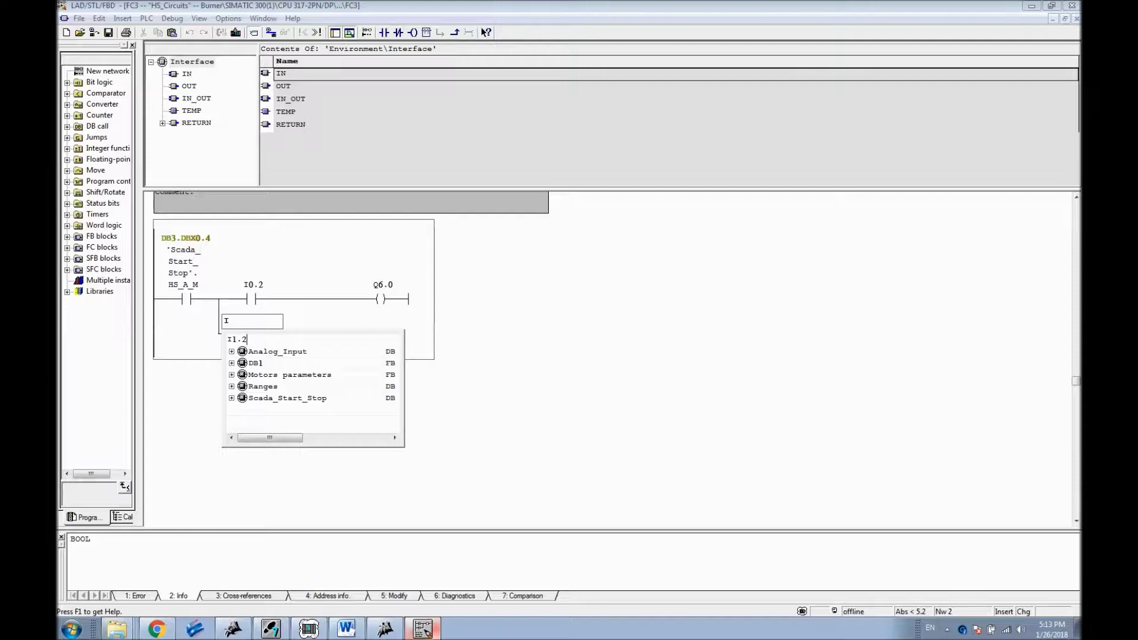
pyautogui.write('1.2')
pyautogui.press('Return')
pyautogui.press('Right')
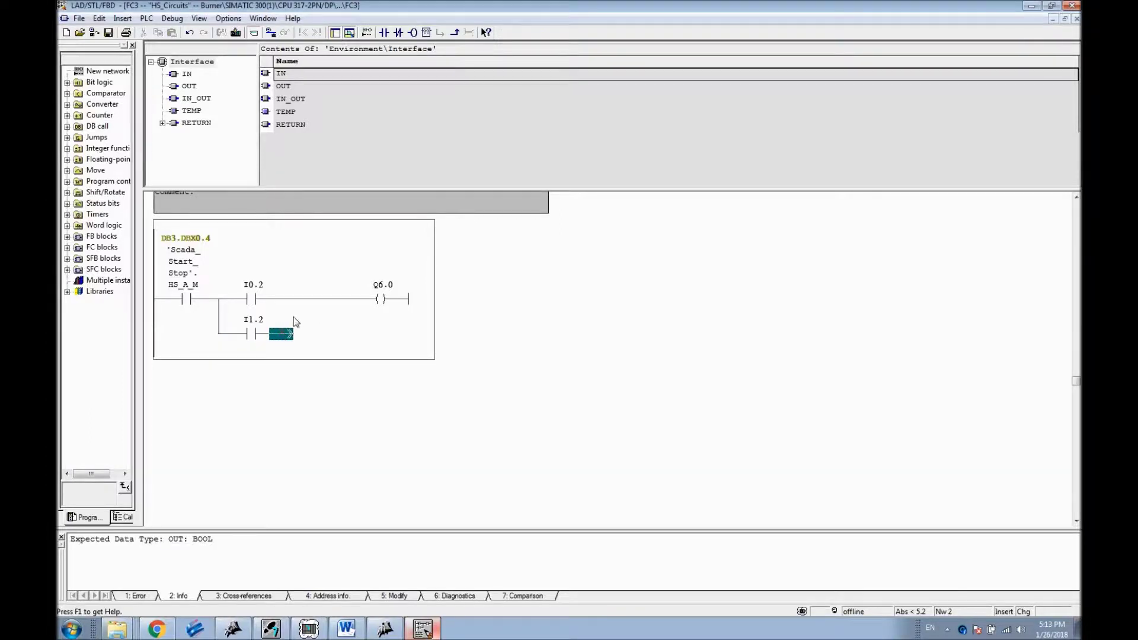
pyautogui.click(455, 32)
pyautogui.click(612, 342)
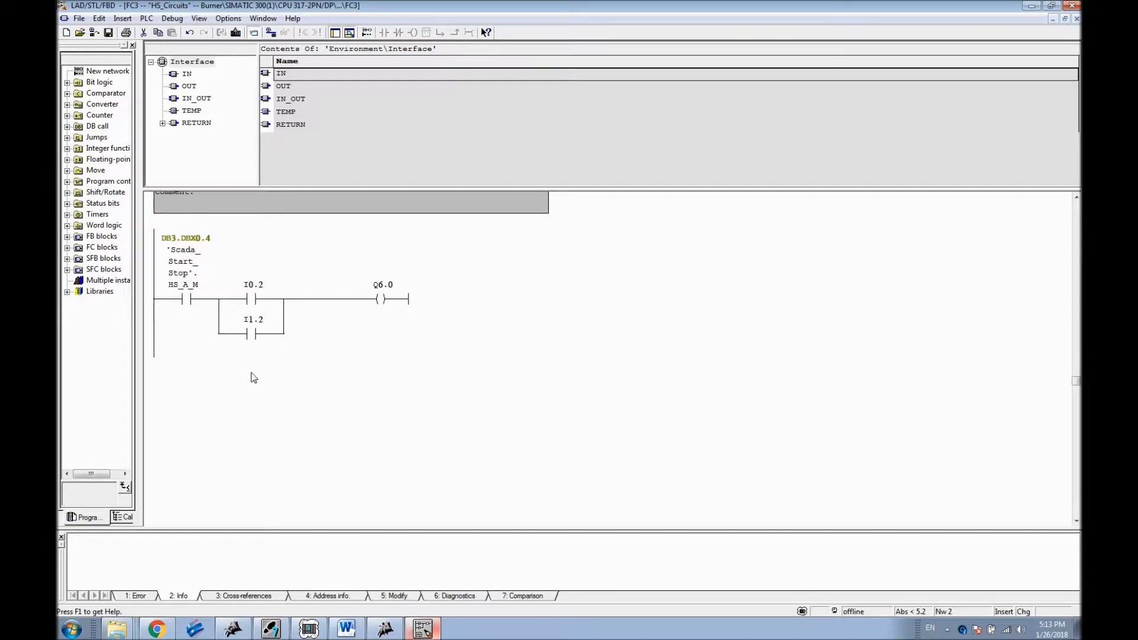
# Step: Start a lower branch from Network 2's power rail with a normally closed contact assigned to Scada_Start_Stop.HS_A_M
pyautogui.click(196, 373)
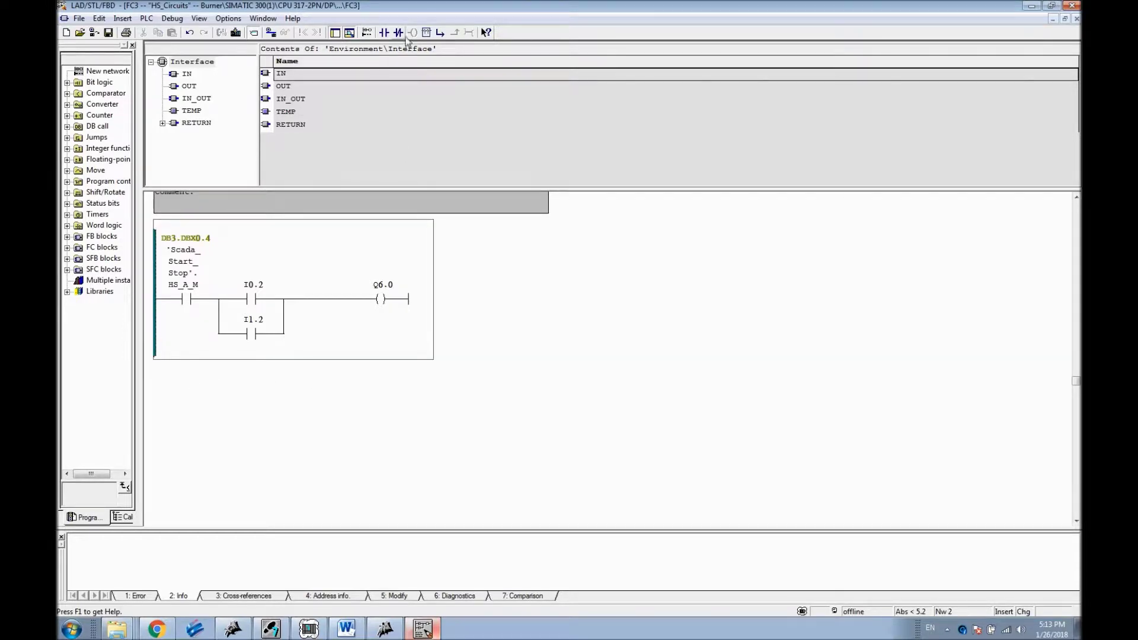
pyautogui.click(398, 32)
pyautogui.click(194, 355)
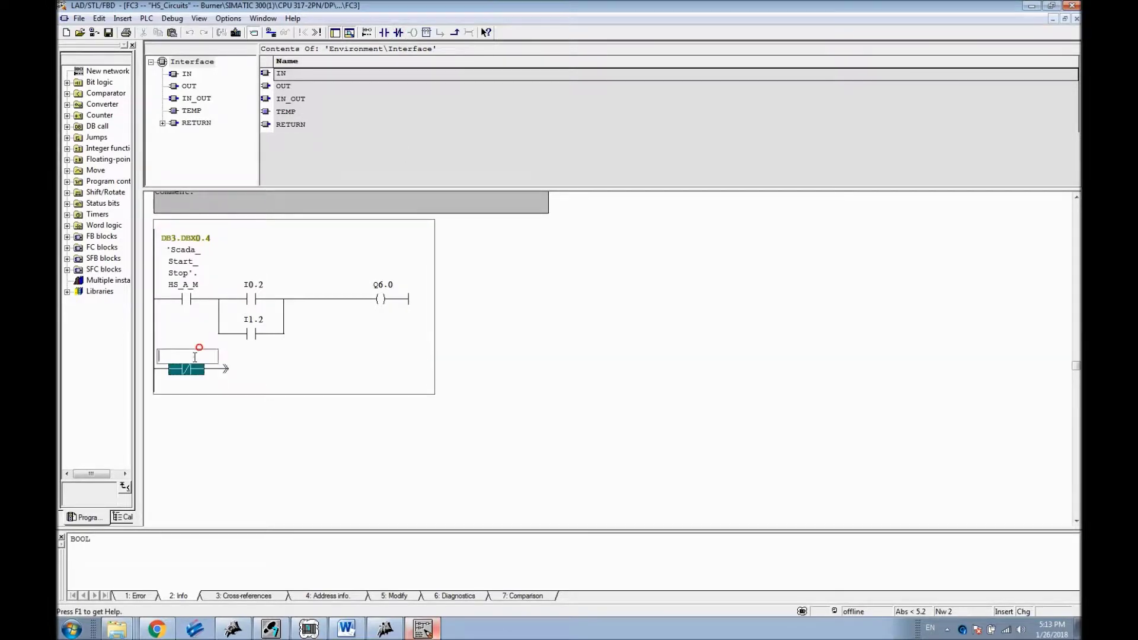
pyautogui.write('db3.')
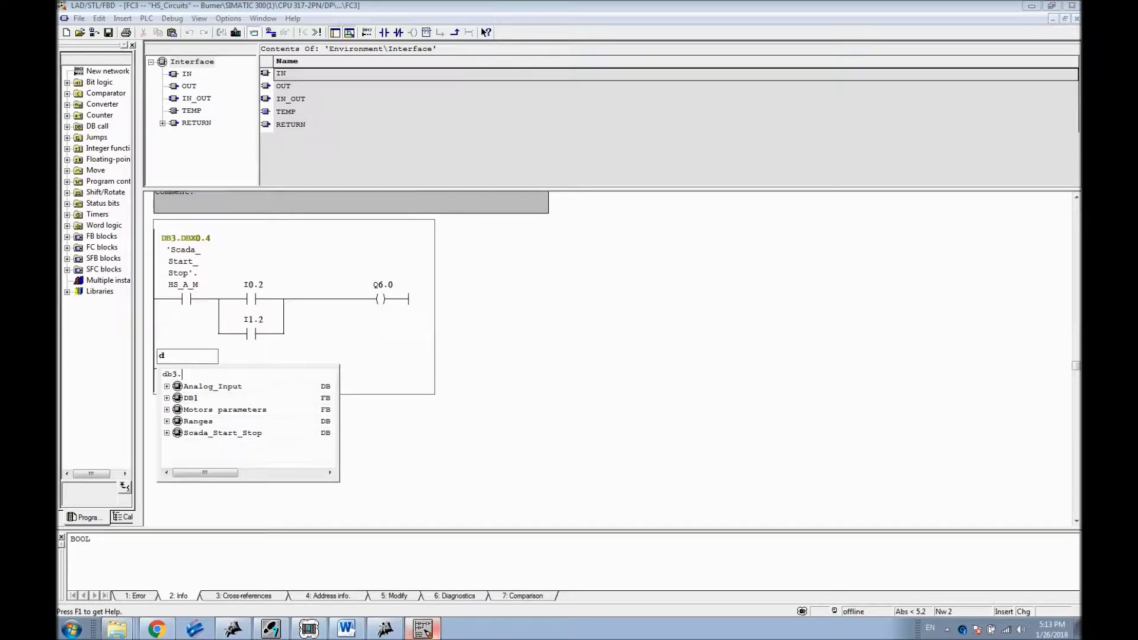
pyautogui.click(166, 432)
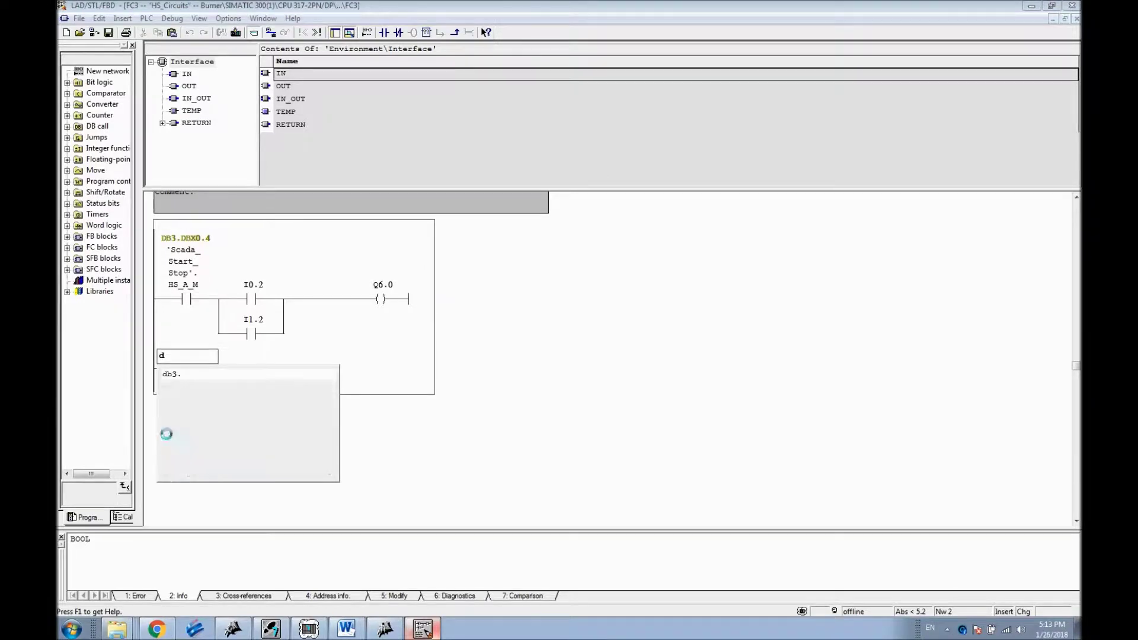
pyautogui.doubleClick(280, 447)
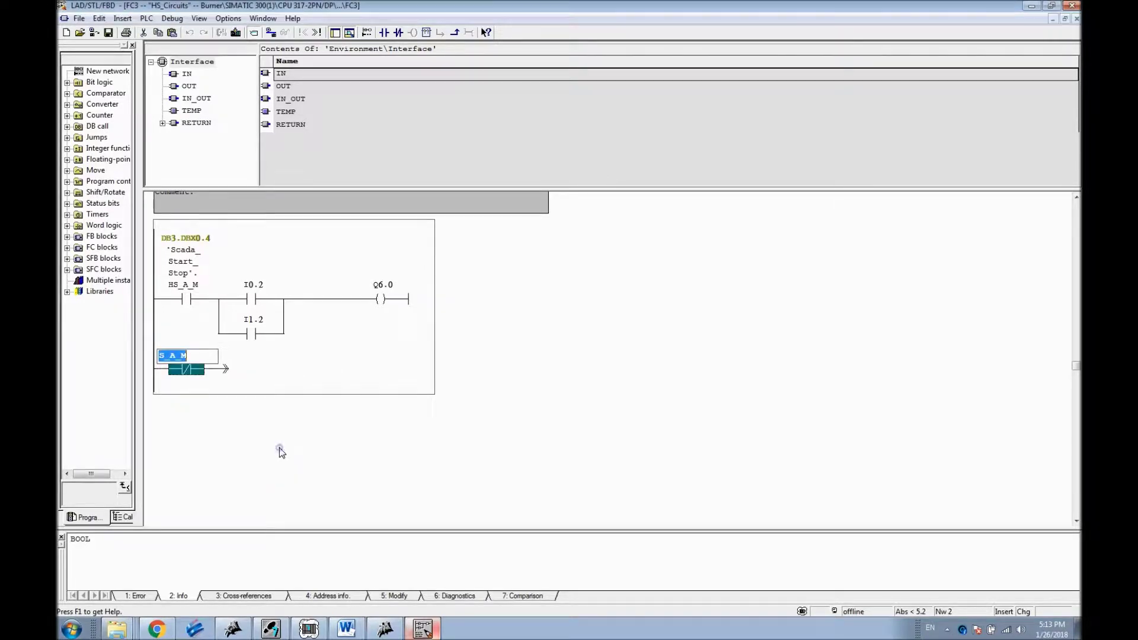
pyautogui.click(279, 450)
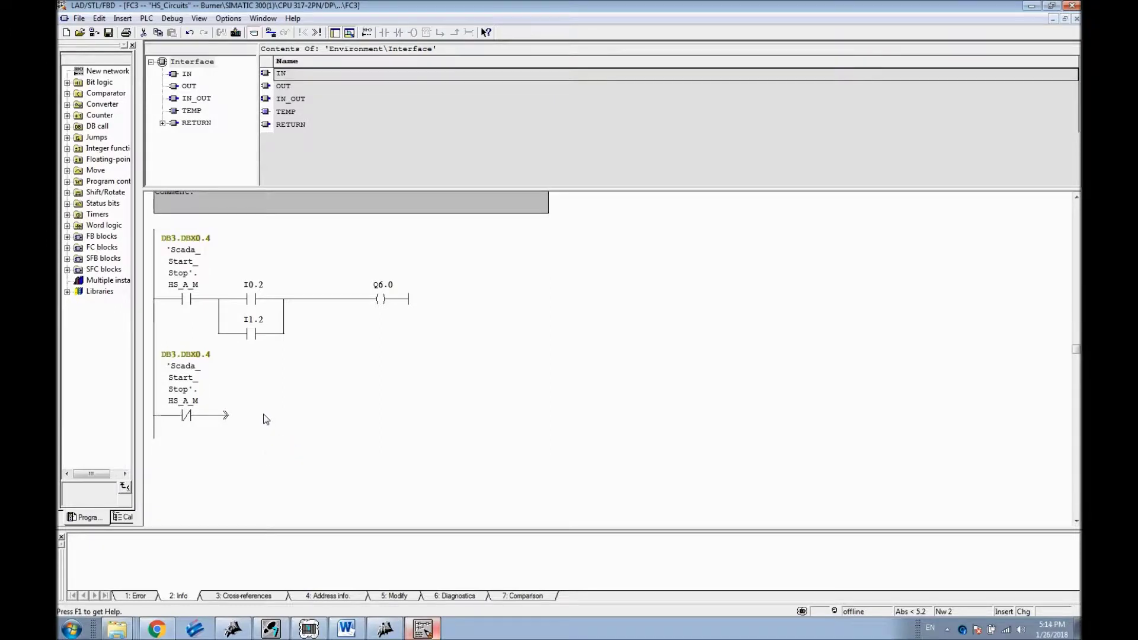
# Step: Insert a normally open contact after the normally closed HS_A_M contact and assign it Scada_Start_Stop.HS_Str_Stp
pyautogui.click(224, 415)
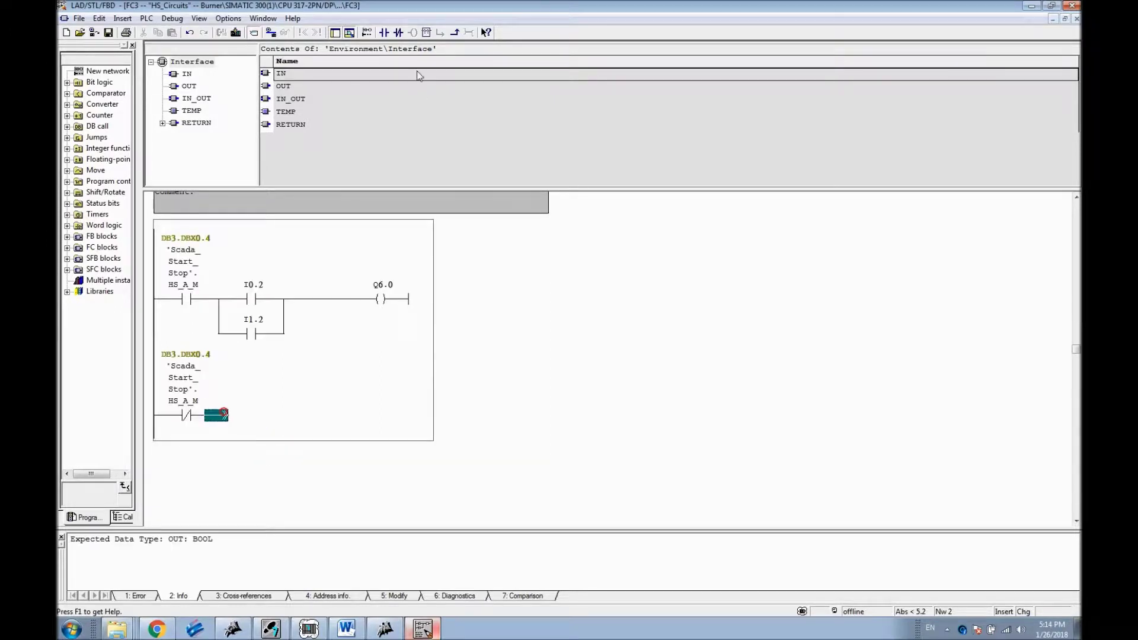
pyautogui.click(385, 33)
pyautogui.click(256, 405)
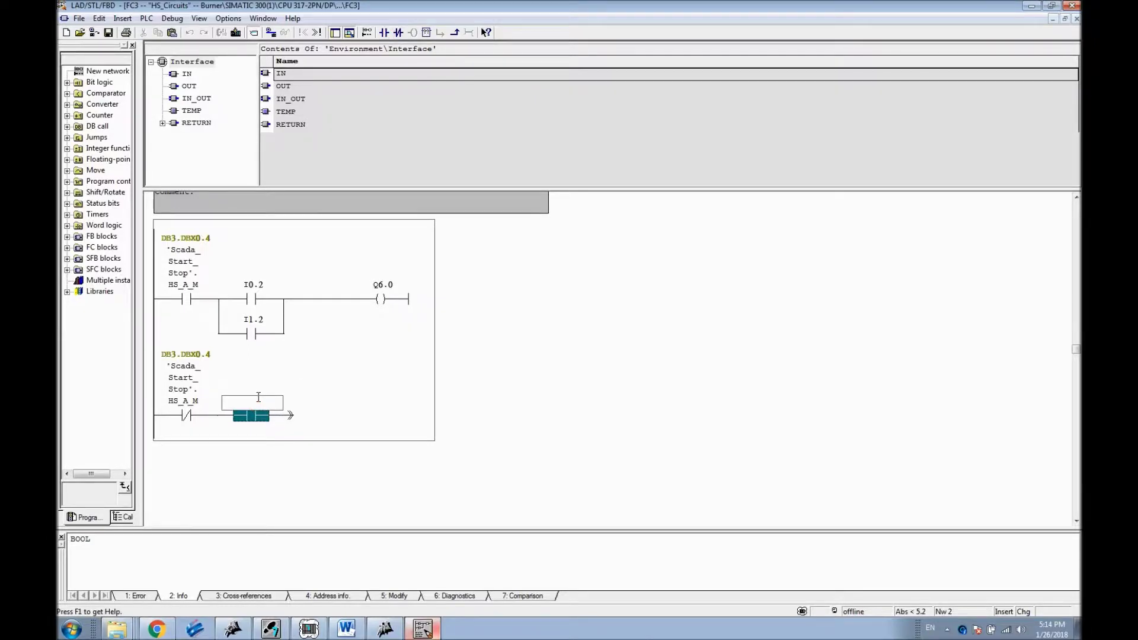
pyautogui.write('db3')
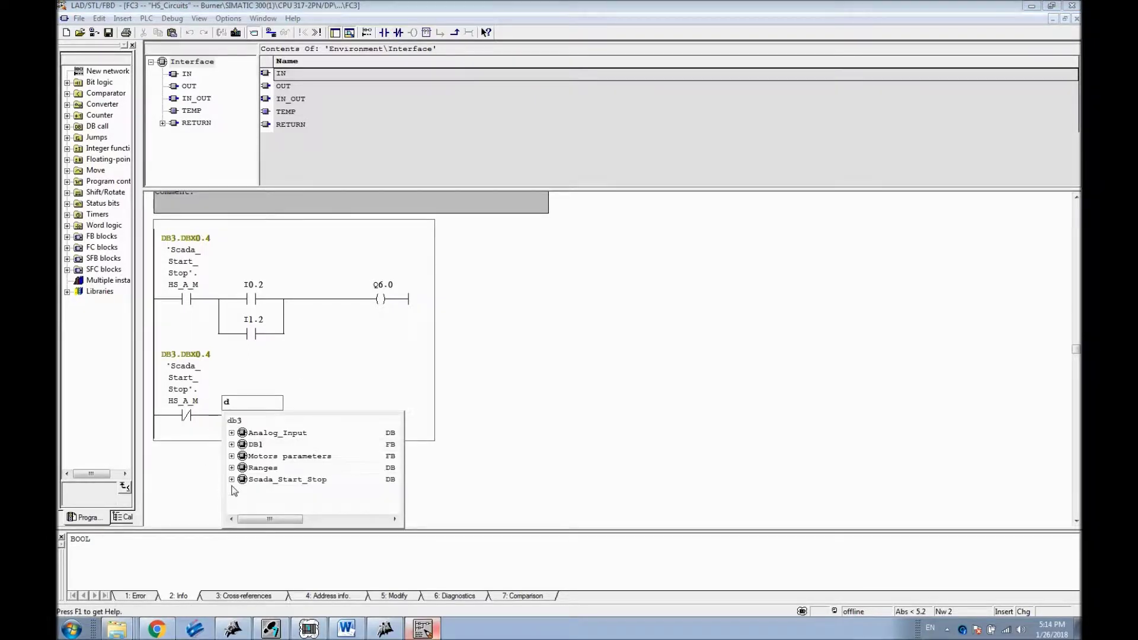
pyautogui.click(232, 480)
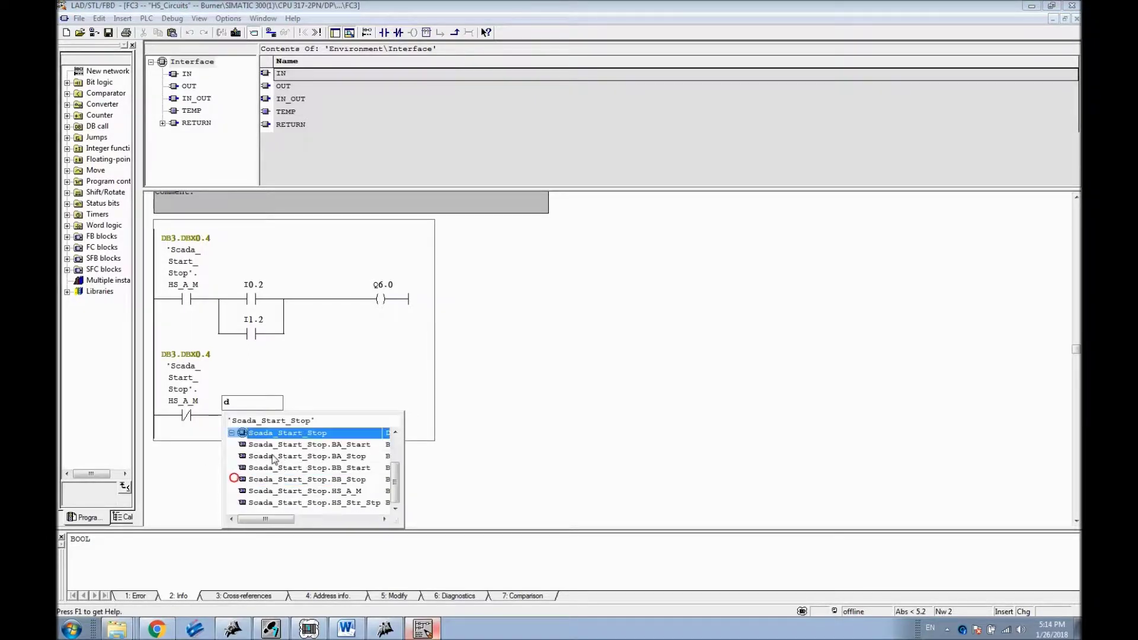
pyautogui.click(341, 503)
pyautogui.click(483, 461)
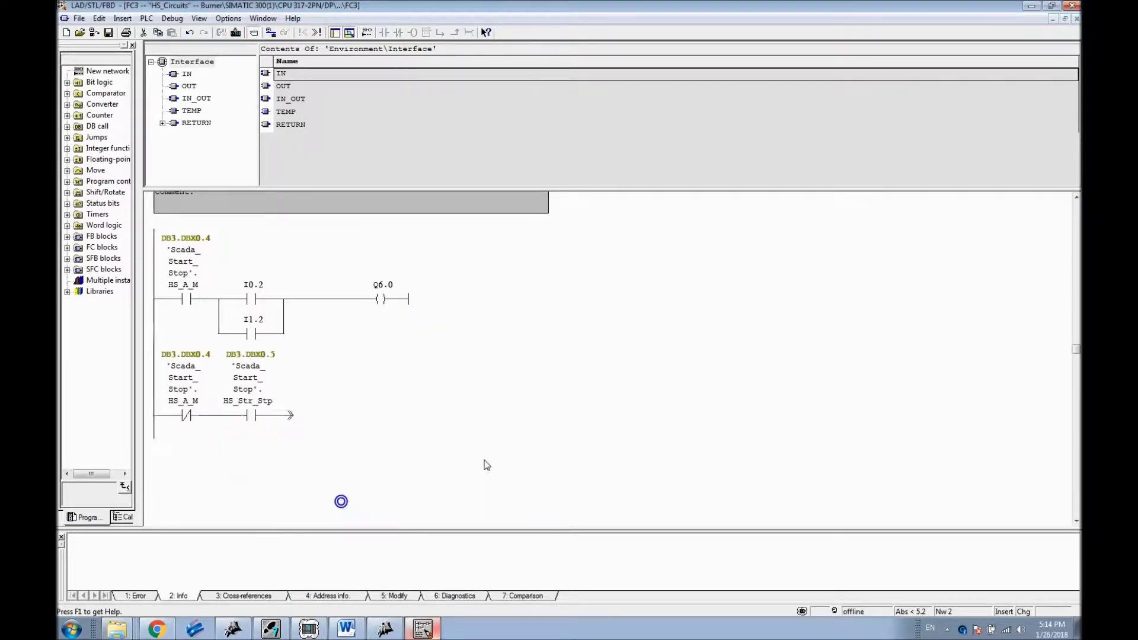
# Step: Connect the open end of the HS_Str_Stp branch to the junction after the I0.2 and I1.2 contacts
pyautogui.click(292, 415)
pyautogui.moveTo(294, 421); pyautogui.dragTo(287, 334)
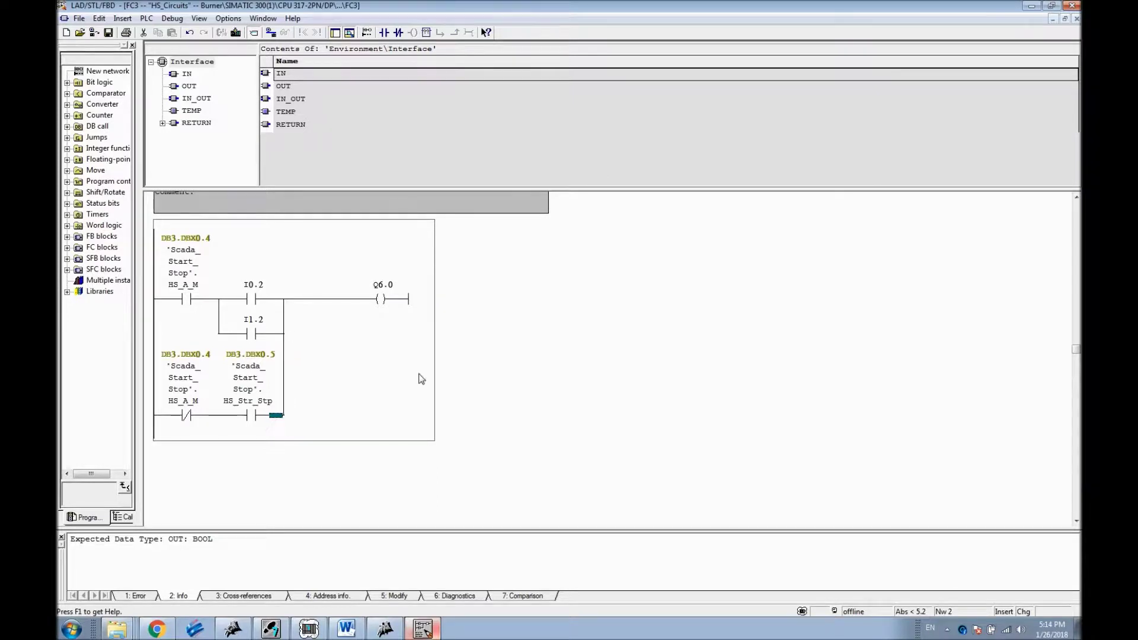
pyautogui.click(532, 380)
# Step: Insert a normally open contact with address Q6.0 on the empty rung of Network 1
pyautogui.scroll(2, 483, 385)
pyautogui.scroll(-1, 483, 386)
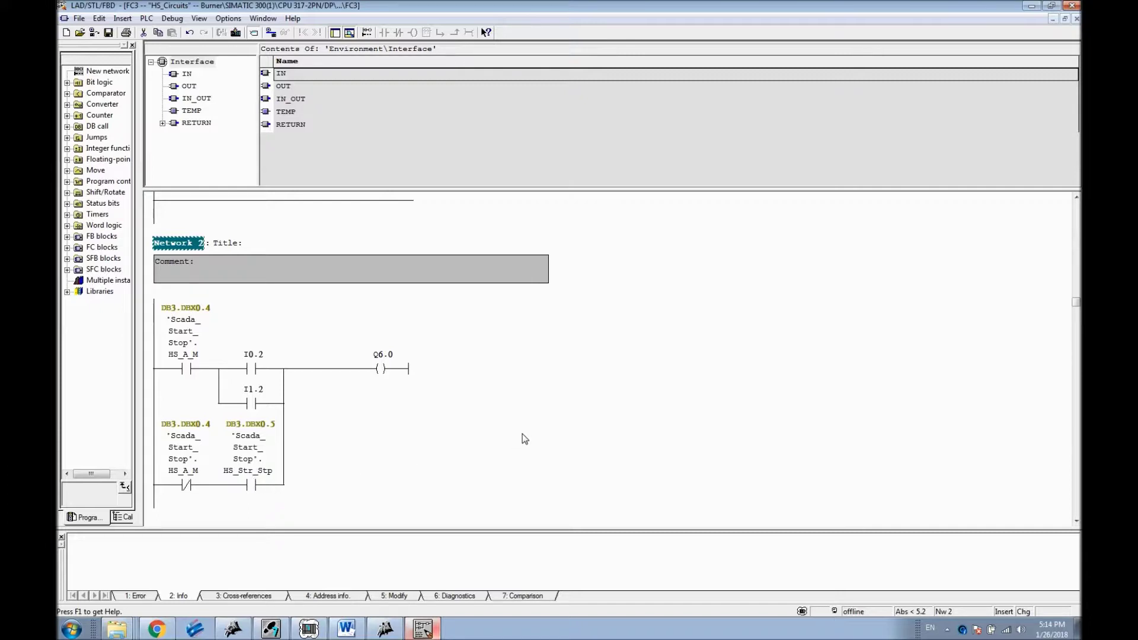
pyautogui.scroll(5, 524, 439)
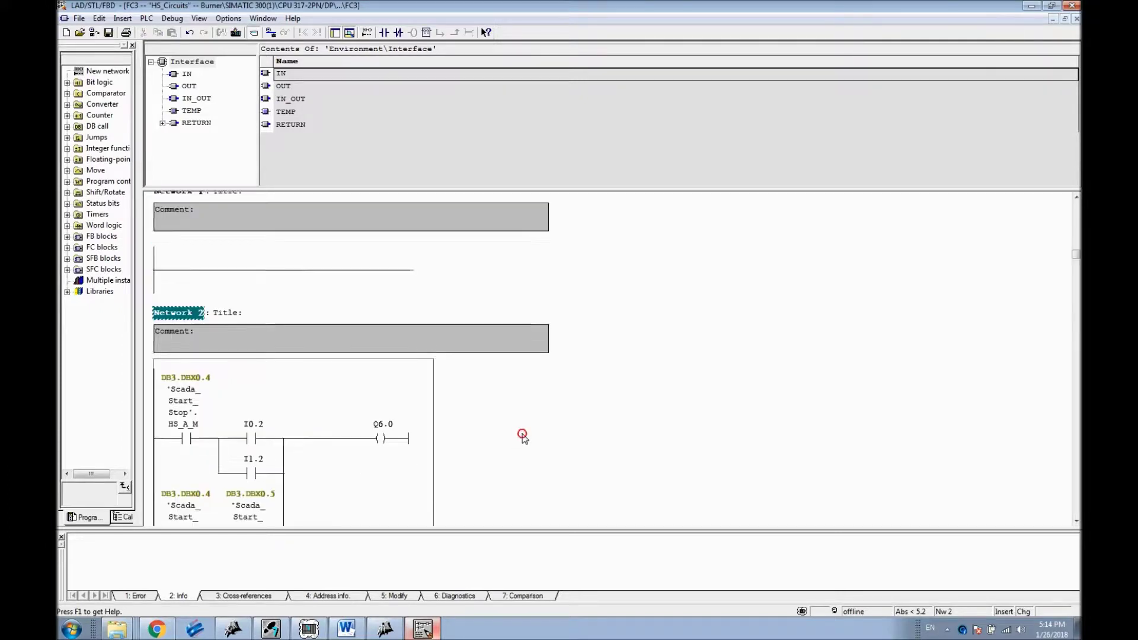
pyautogui.click(256, 341)
pyautogui.click(384, 32)
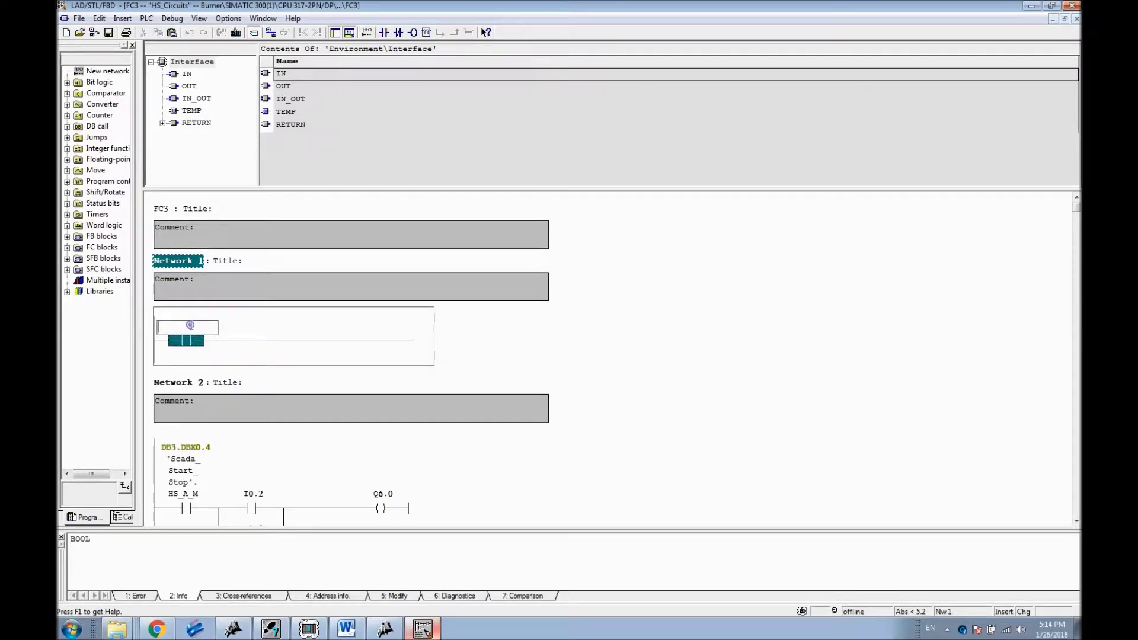
pyautogui.write('Q6.')
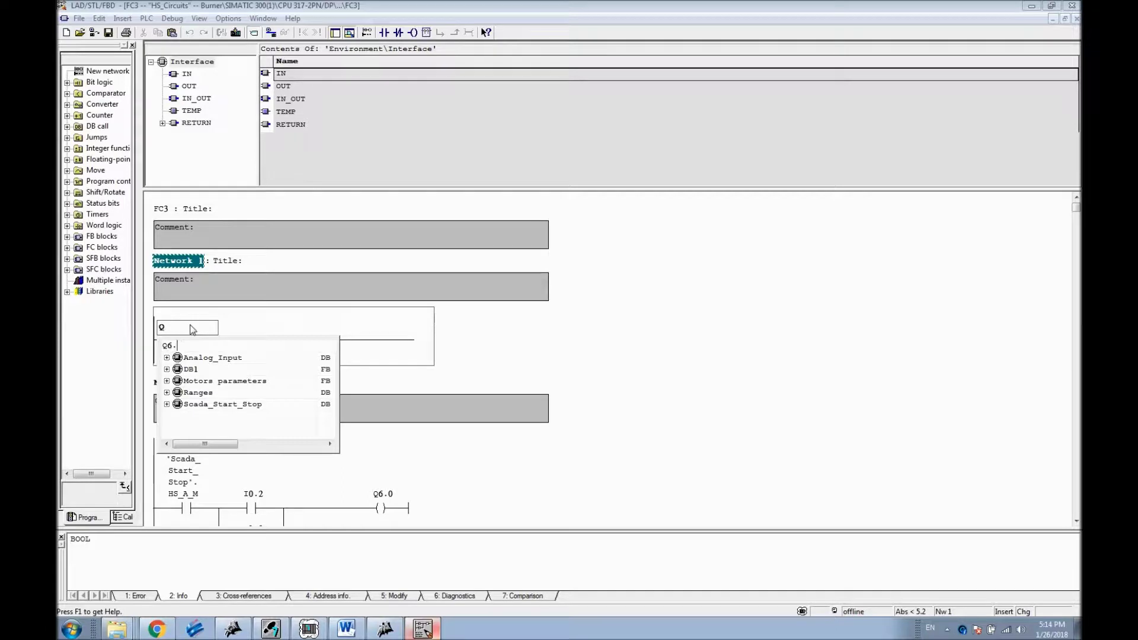
pyautogui.write('0')
pyautogui.press('Return')
# Step: Add an output coil with address I2.0 at the end of the Network 1 rung
pyautogui.click(289, 342)
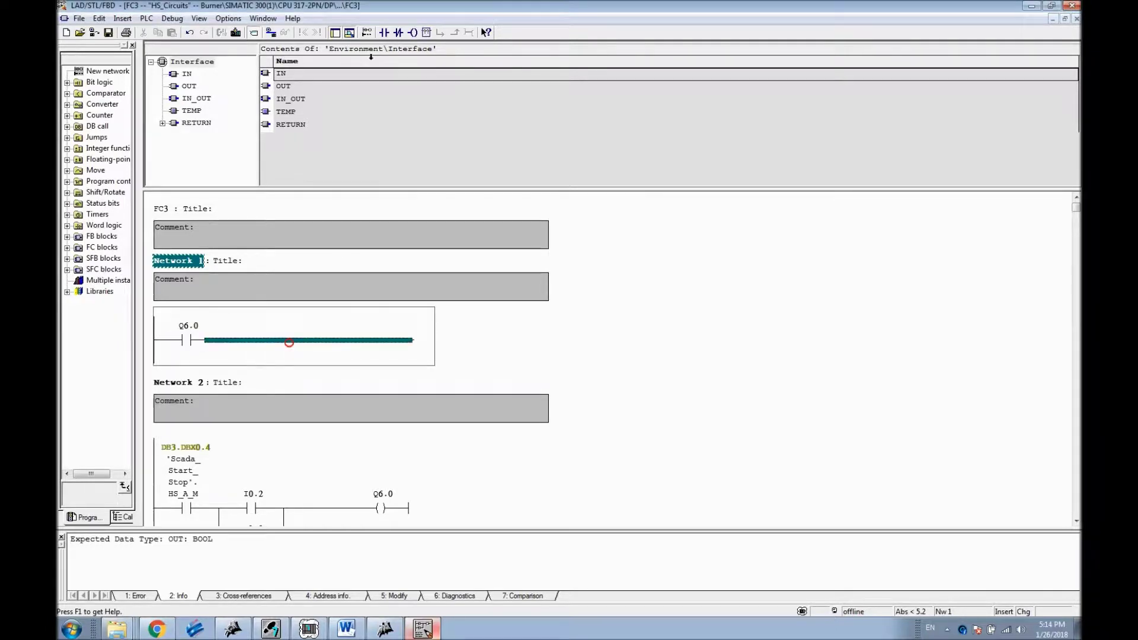
pyautogui.click(413, 33)
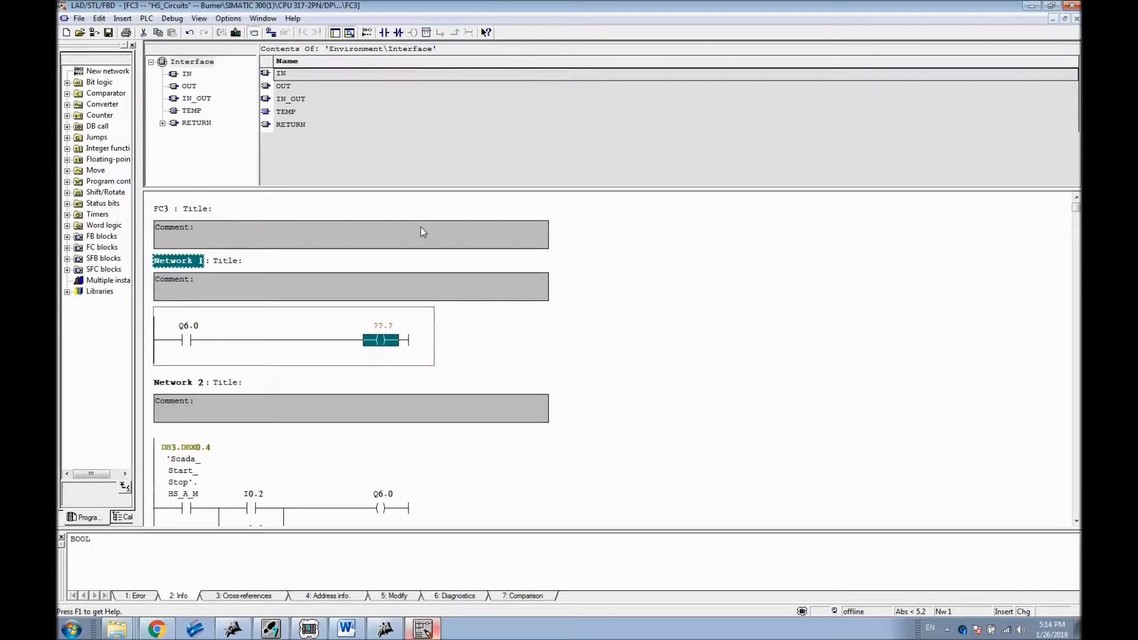
pyautogui.write('I2.0')
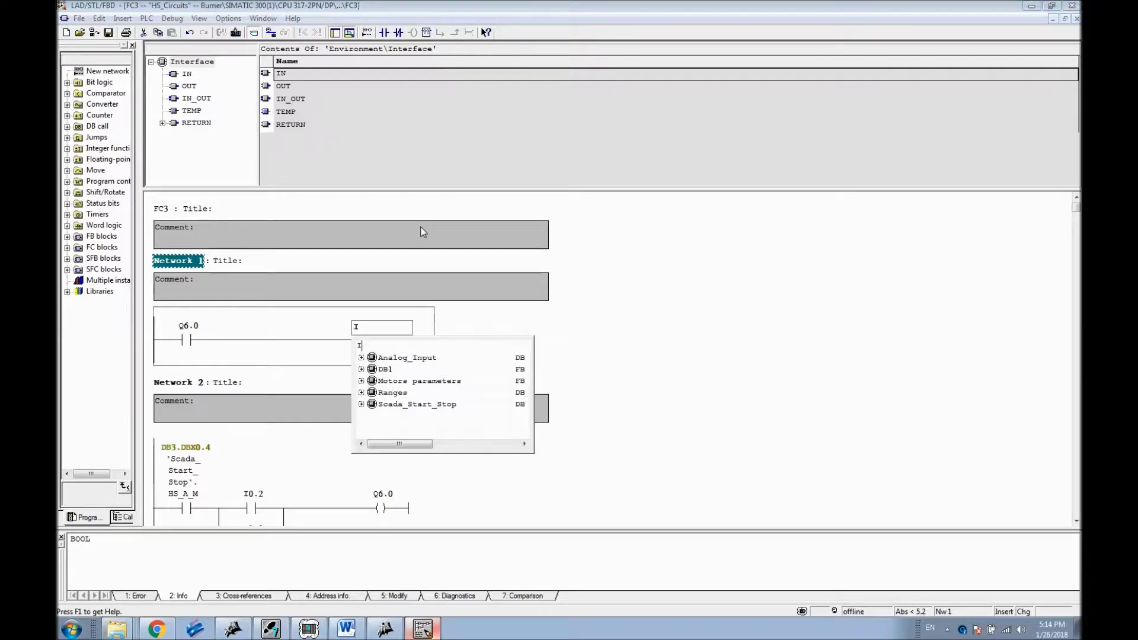
pyautogui.press('Return')
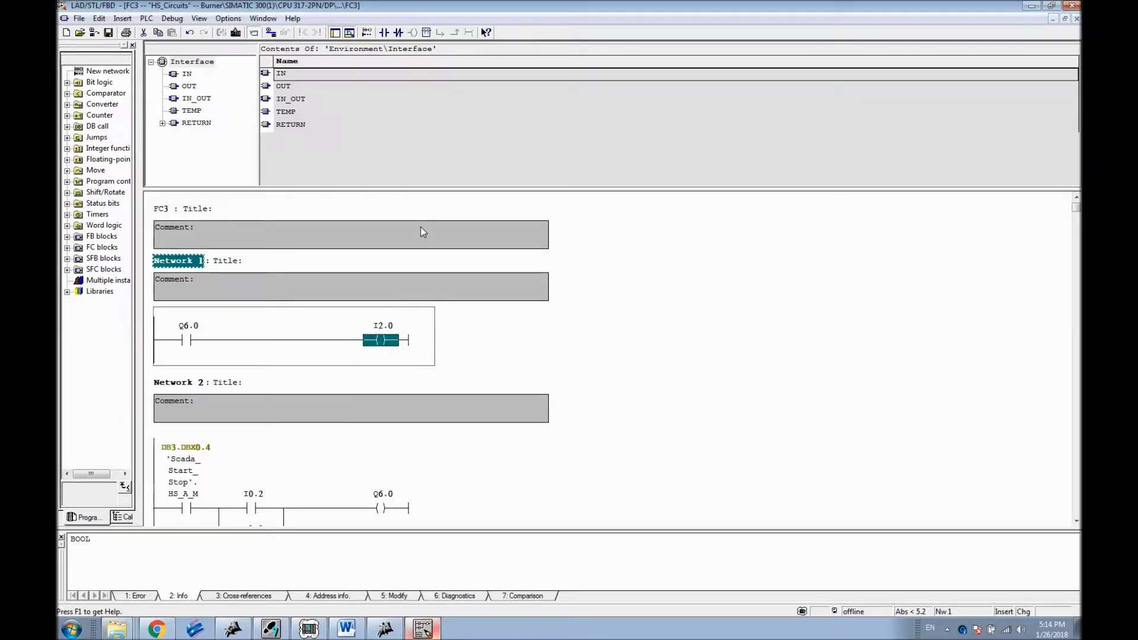
pyautogui.click(678, 319)
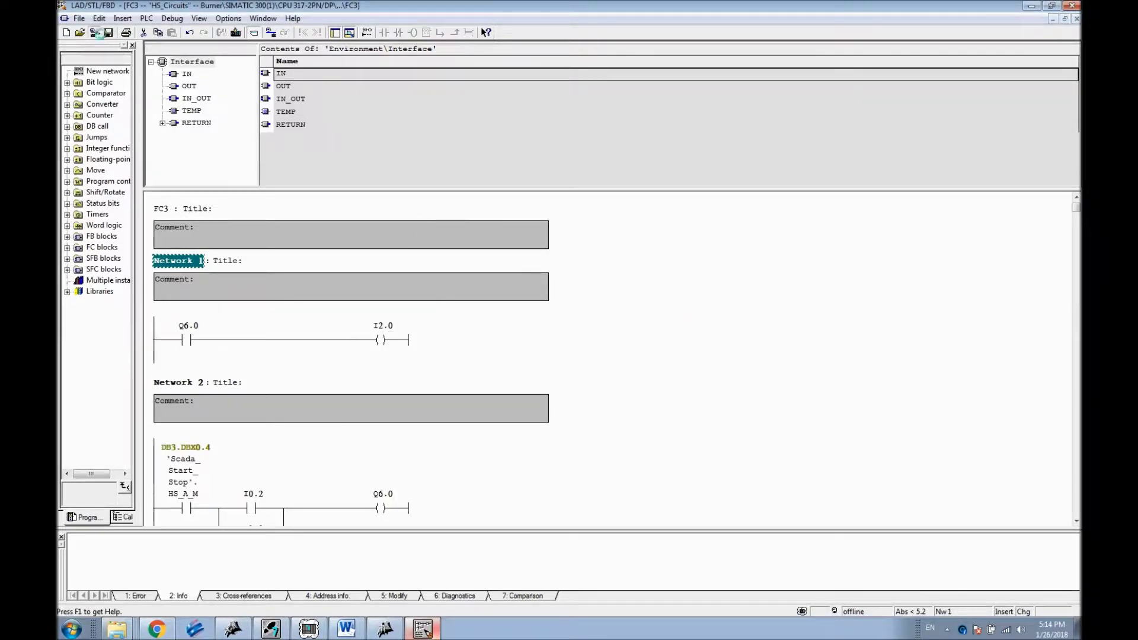
# Step: Save the FC3 HS_Circuits block offline
pyautogui.click(94, 32)
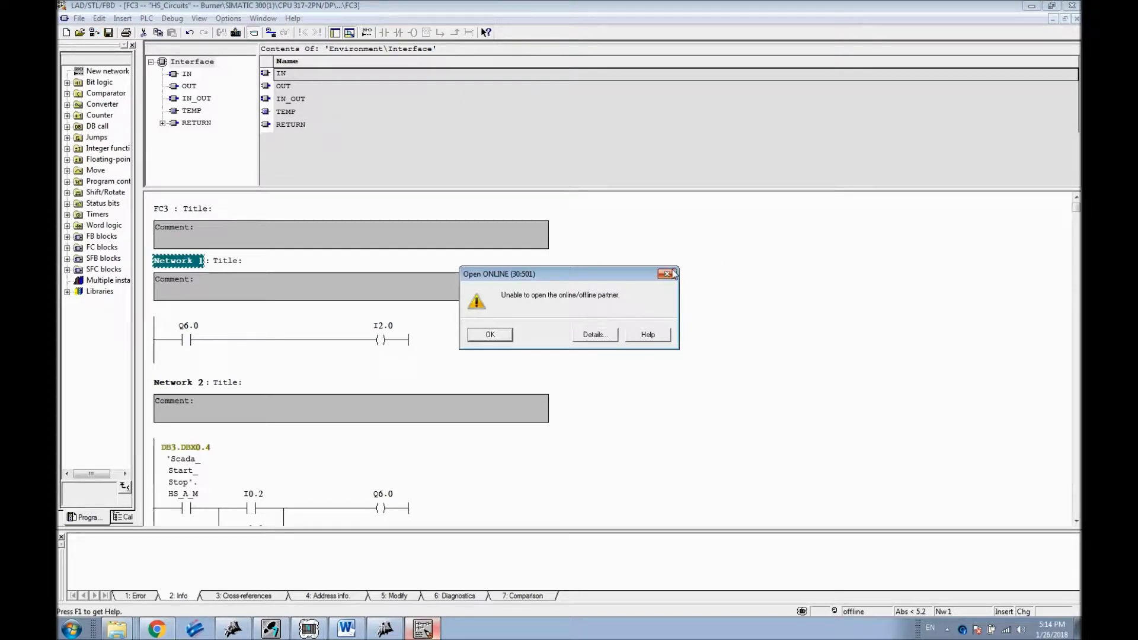
pyautogui.click(666, 274)
pyautogui.hotkey('ctrl', 's')
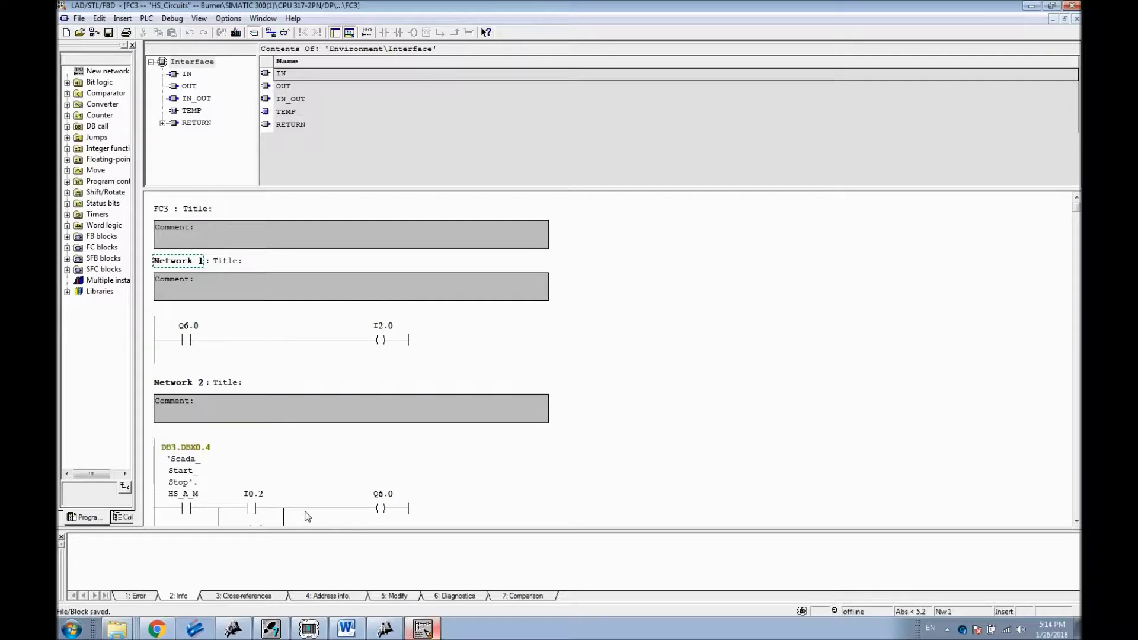
# Step: Switch to SIMATIC Manager, open OB1 and insert a new network after Network 2
pyautogui.hotkey('alt', 'Tab')
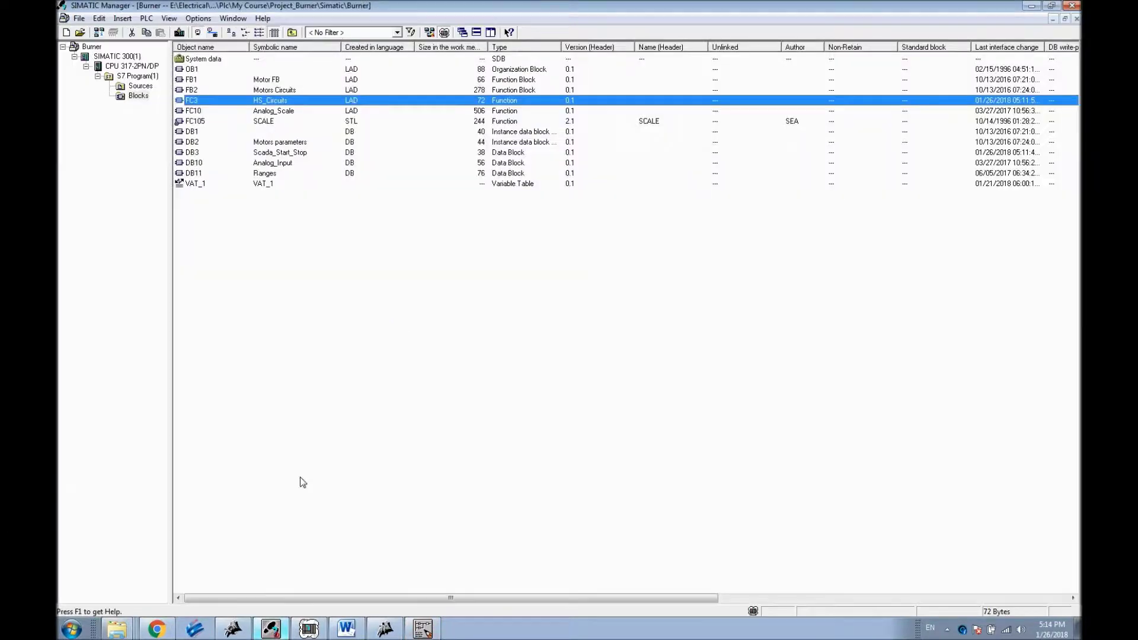
pyautogui.doubleClick(192, 69)
pyautogui.scroll(-3, 241, 412)
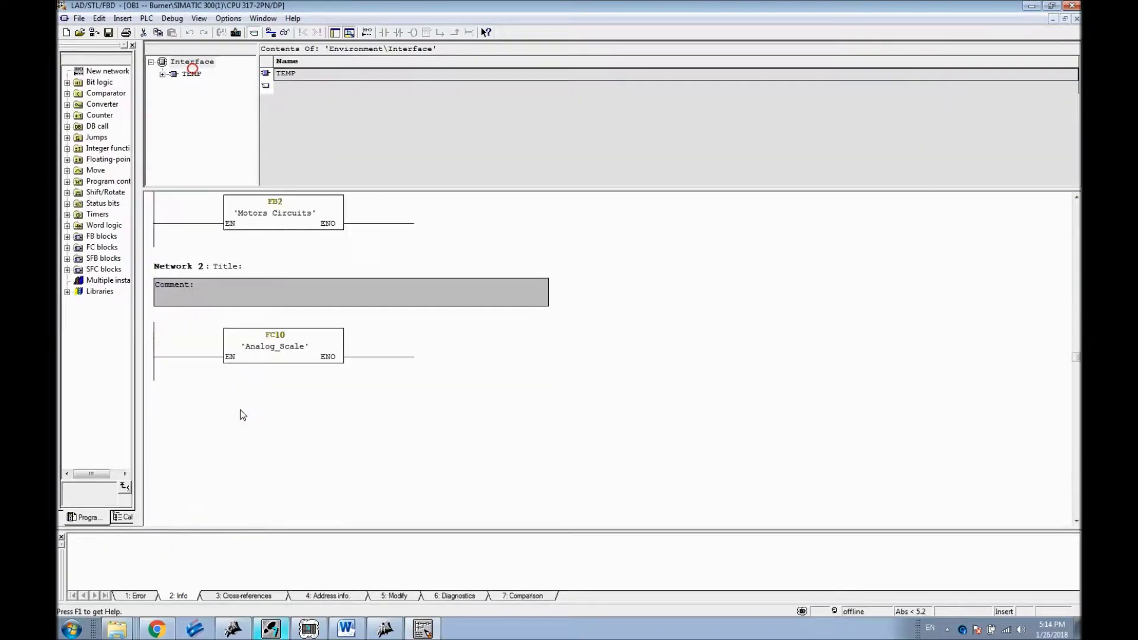
pyautogui.click(172, 268)
pyautogui.rightClick(266, 443)
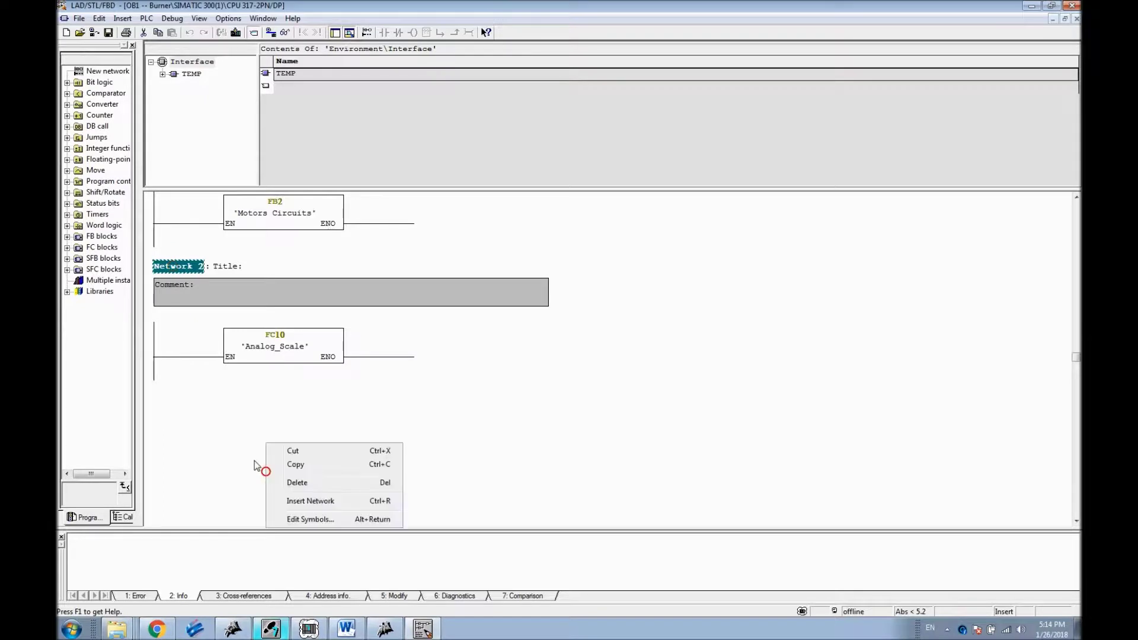
pyautogui.click(303, 502)
pyautogui.click(322, 398)
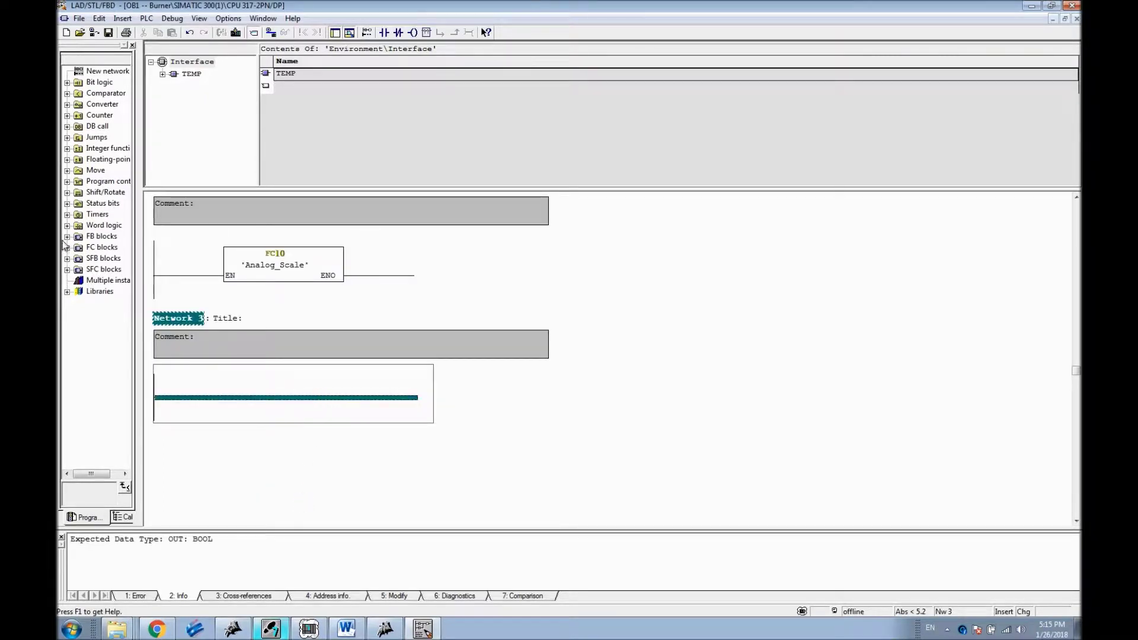
# Step: Insert a call of FC3 HS_Circuits on the empty rung of Network 3 and save OB1
pyautogui.click(67, 247)
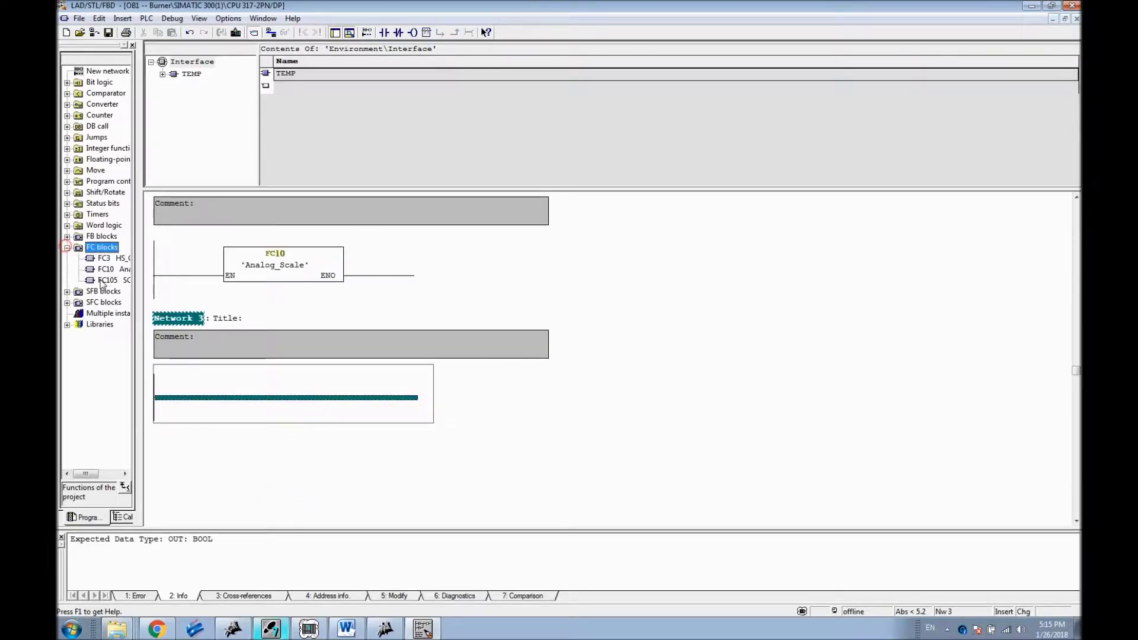
pyautogui.doubleClick(113, 257)
pyautogui.click(675, 463)
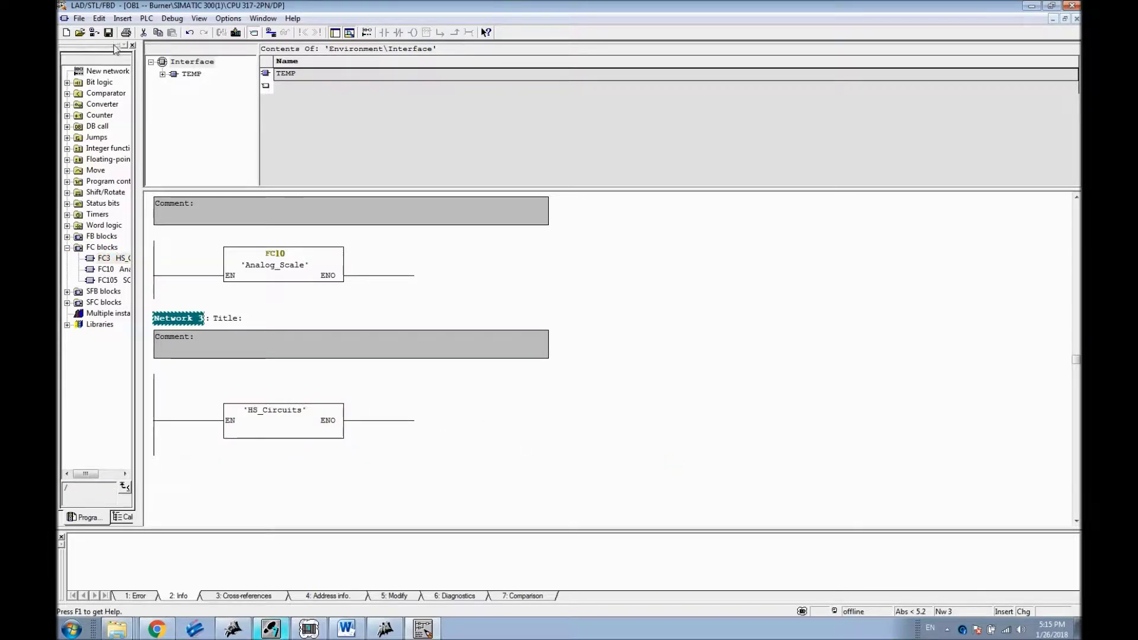
pyautogui.click(109, 33)
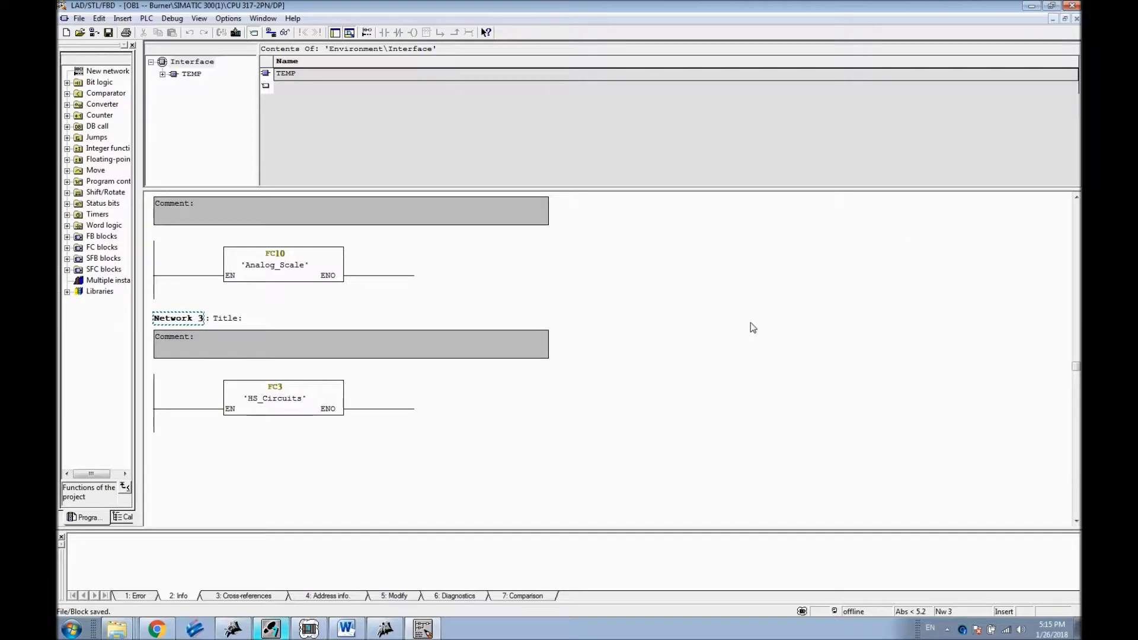
# Step: Close the OB1 and FC3 blocks, and delete the variable table VAT_1 from the project's blocks in SIMATIC Manager
pyautogui.click(1077, 19)
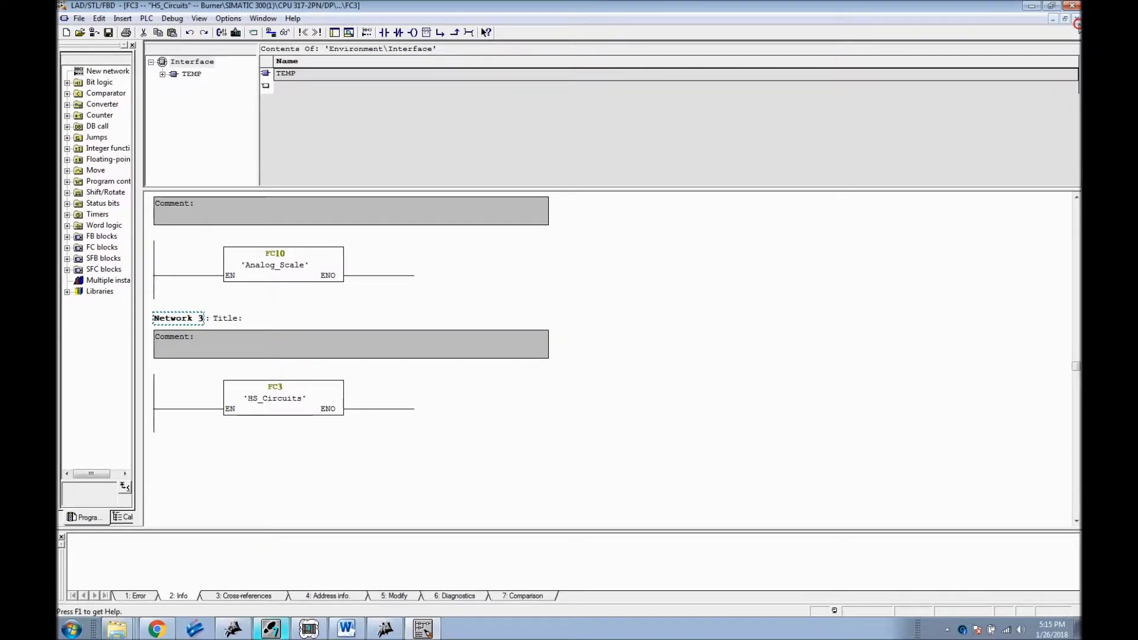
pyautogui.click(1076, 18)
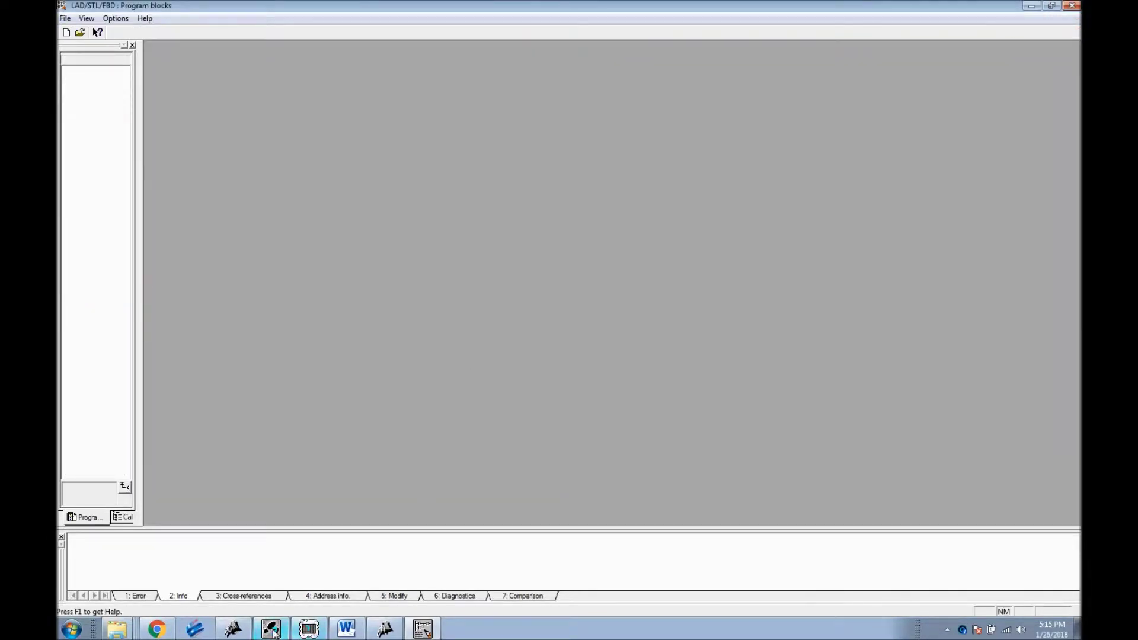
pyautogui.click(273, 630)
pyautogui.click(203, 183)
pyautogui.press('Delete')
pyautogui.click(451, 360)
pyautogui.click(355, 317)
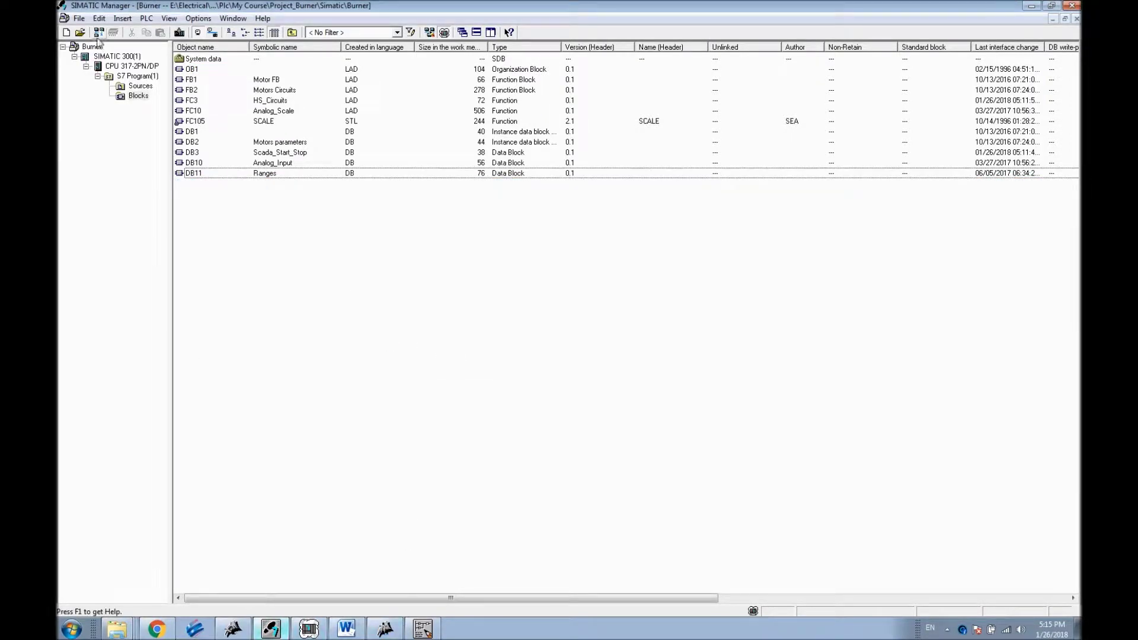
# Step: Download the whole SIMATIC 300(1) station to the PLC, overwriting all existing blocks
pyautogui.click(117, 56)
pyautogui.click(179, 32)
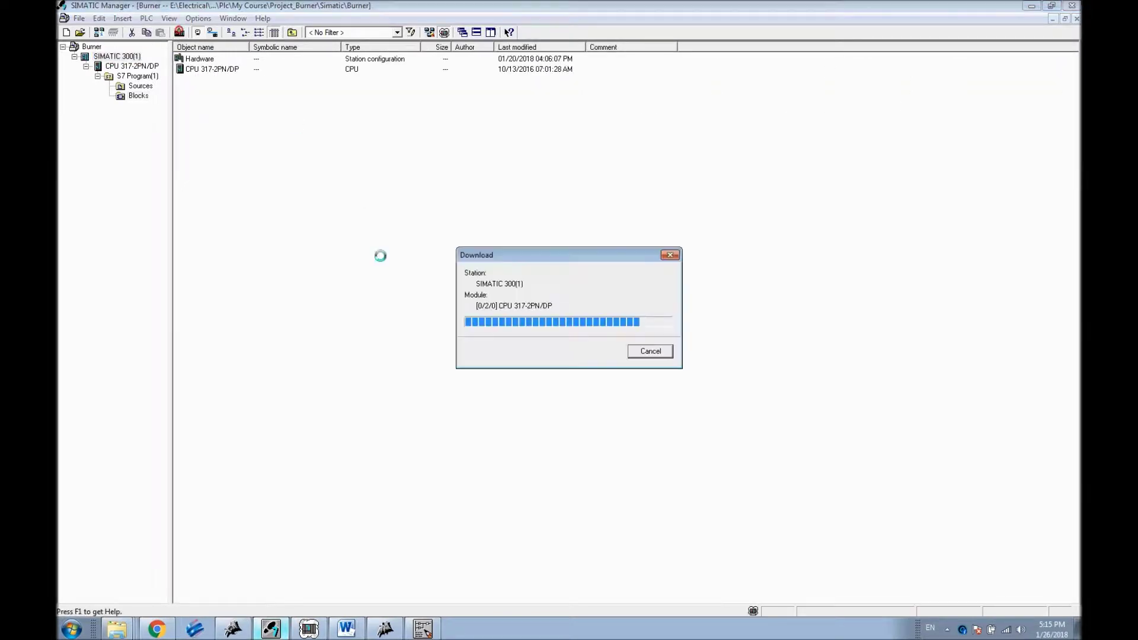
pyautogui.click(449, 346)
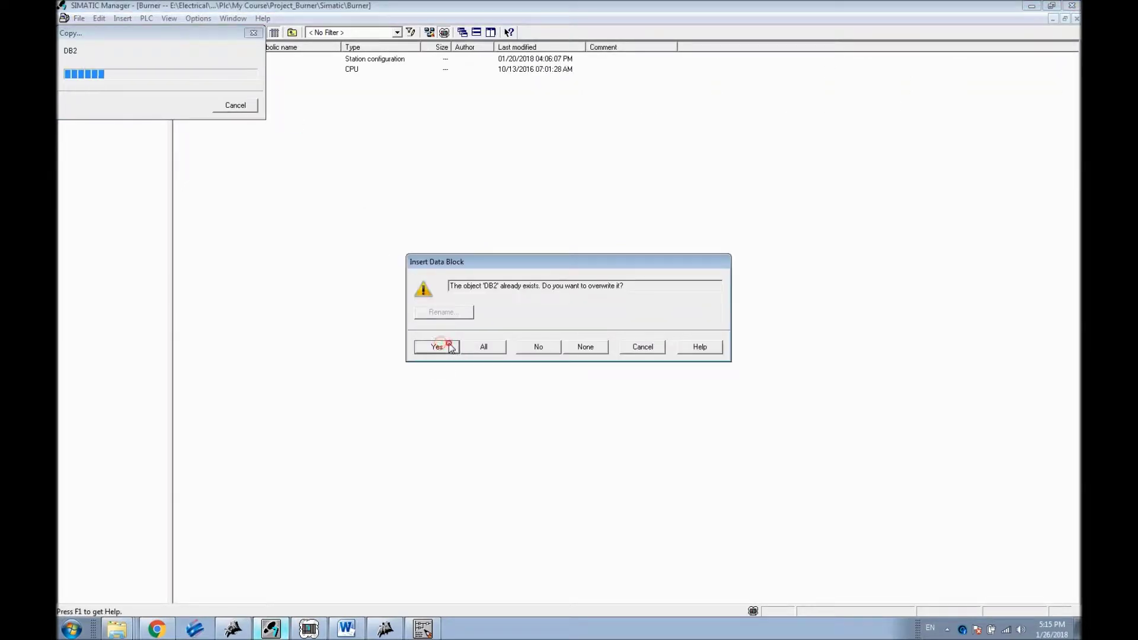
pyautogui.click(468, 348)
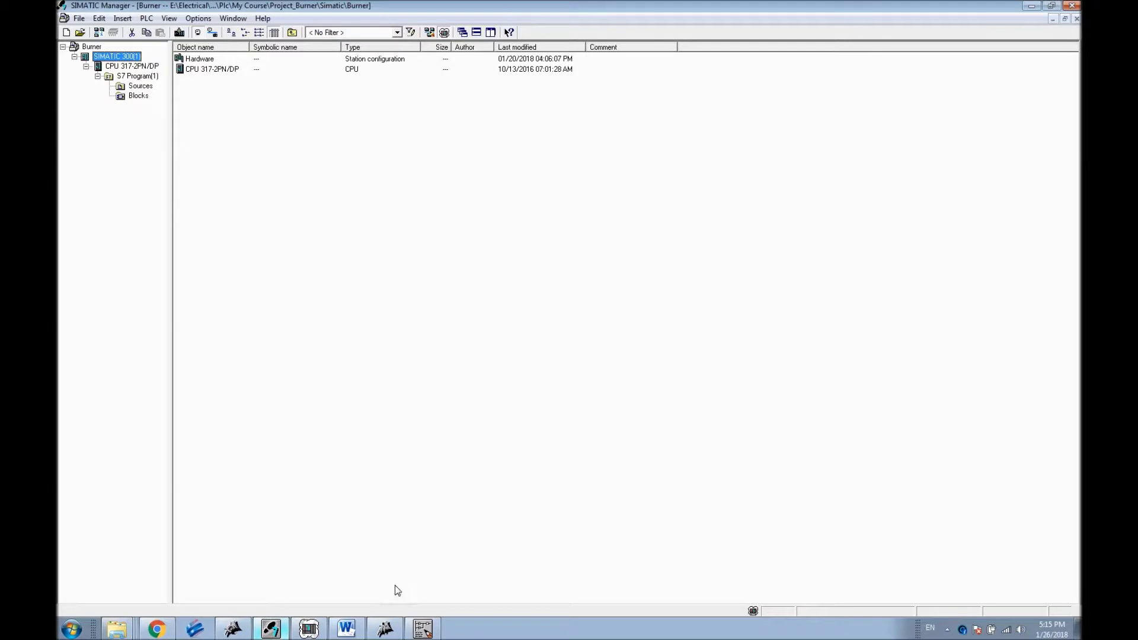
# Step: Switch to S7-PLCSIM, set the simulated CPU to RUN-P and enlarge the simulator to show all its input windows
pyautogui.click(320, 631)
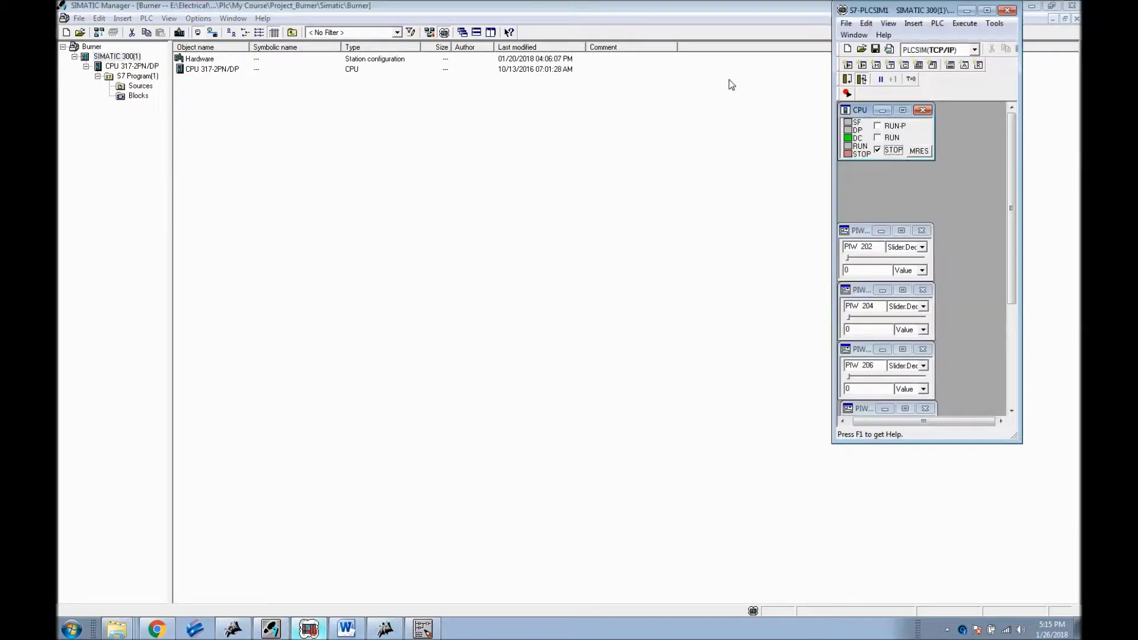
pyautogui.click(888, 126)
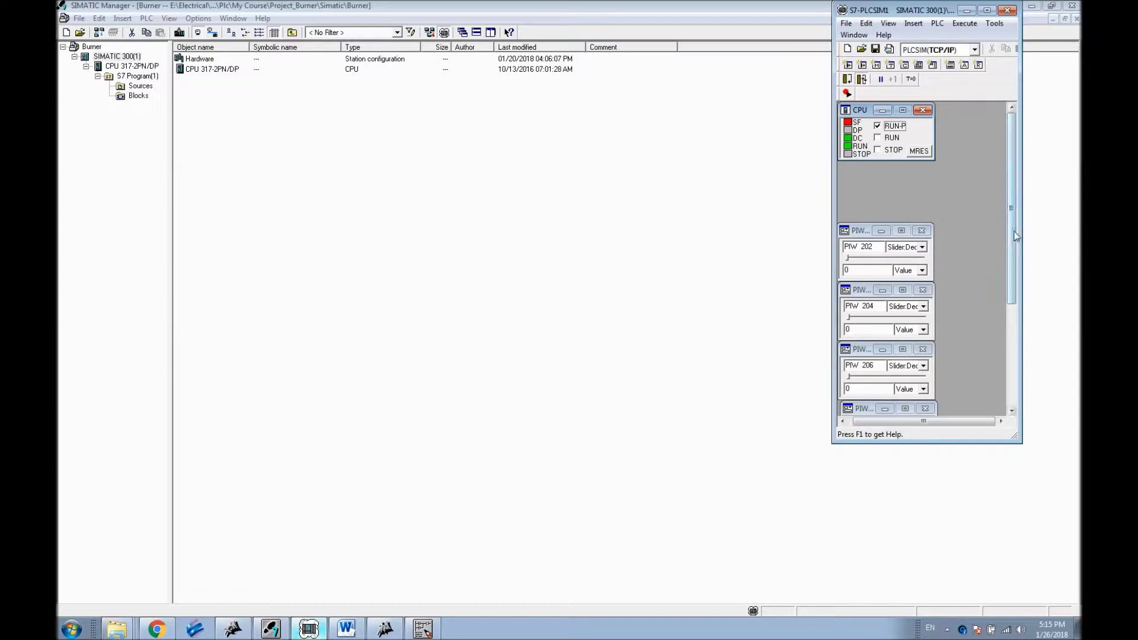
pyautogui.click(1013, 398)
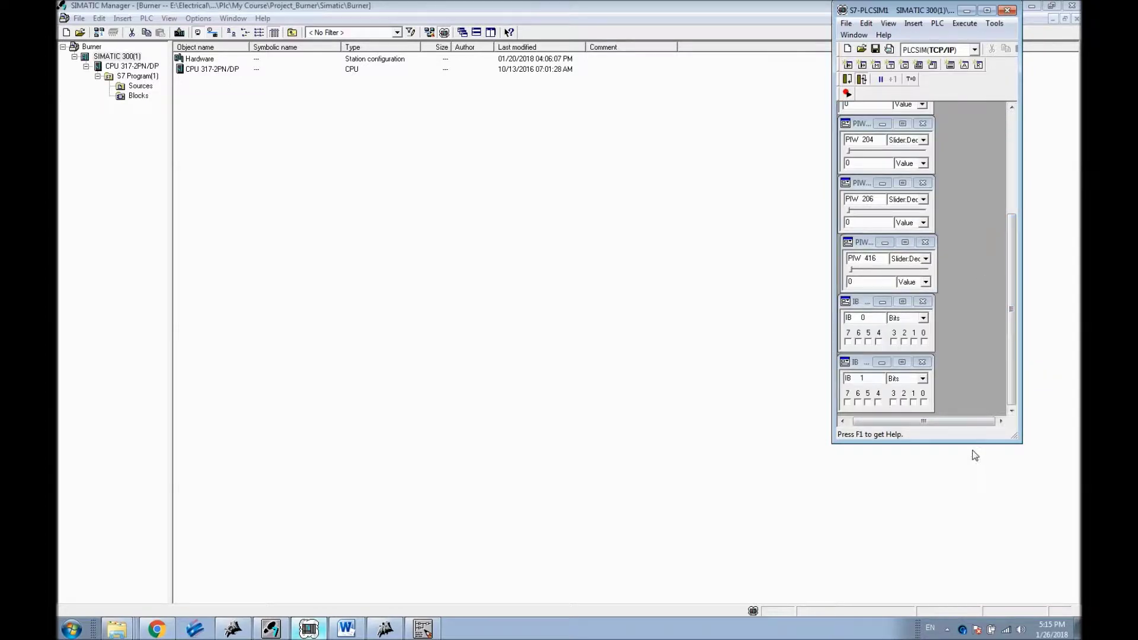
pyautogui.doubleClick(897, 3)
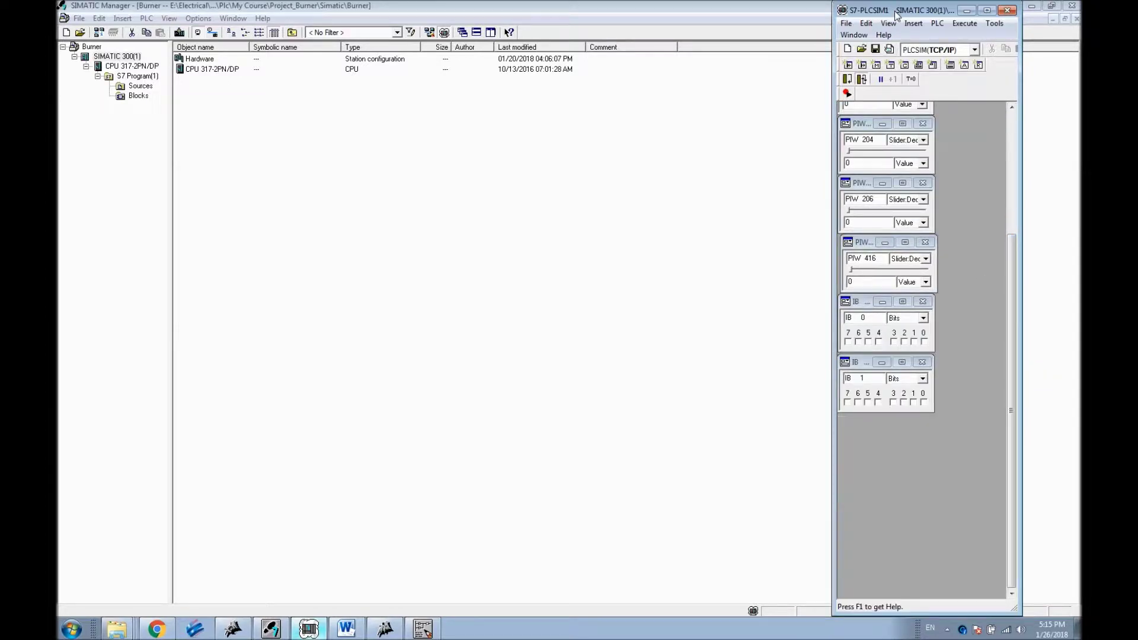
pyautogui.scroll(5, 1018, 269)
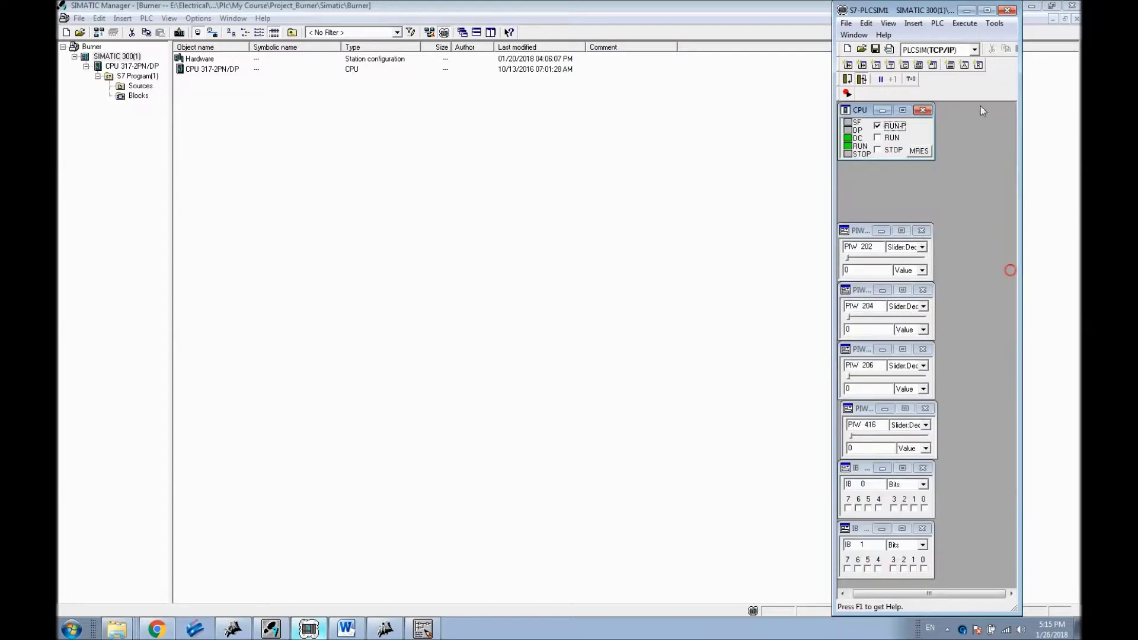
# Step: Reopen FC3 HS_Circuits from the project blocks and monitor its Network 2 logic online
pyautogui.click(422, 627)
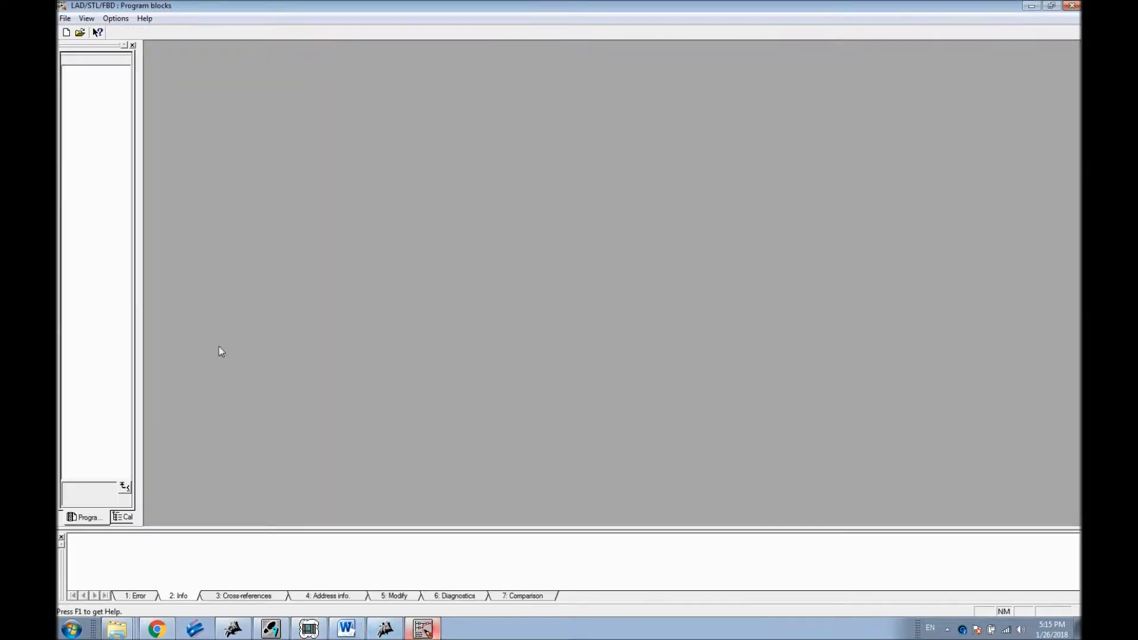
pyautogui.click(268, 627)
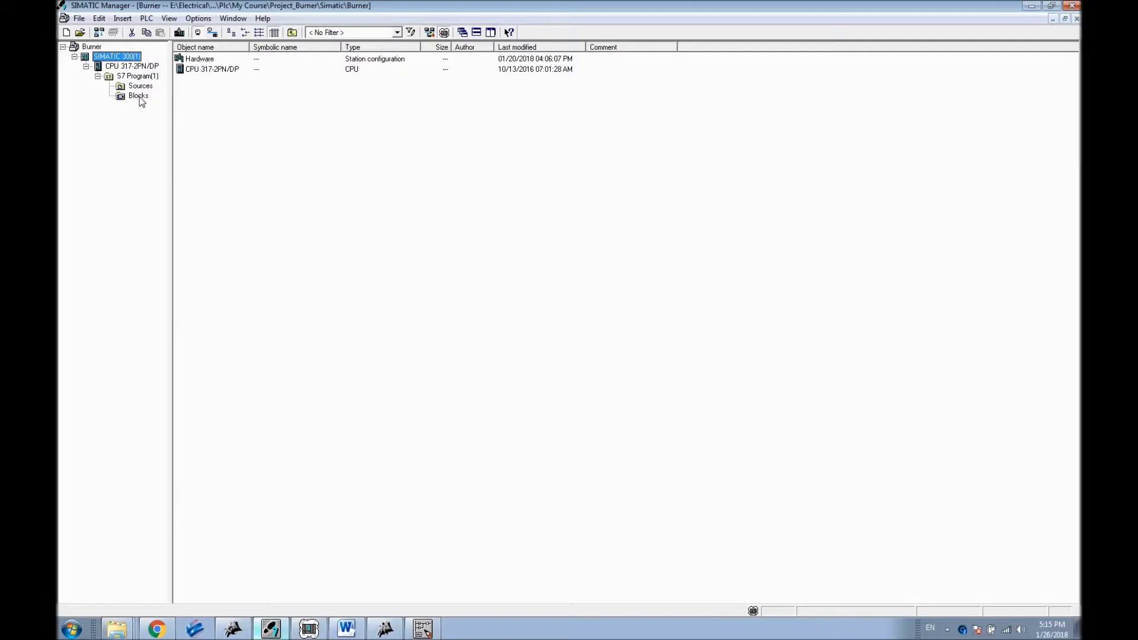
pyautogui.click(138, 96)
pyautogui.doubleClick(293, 101)
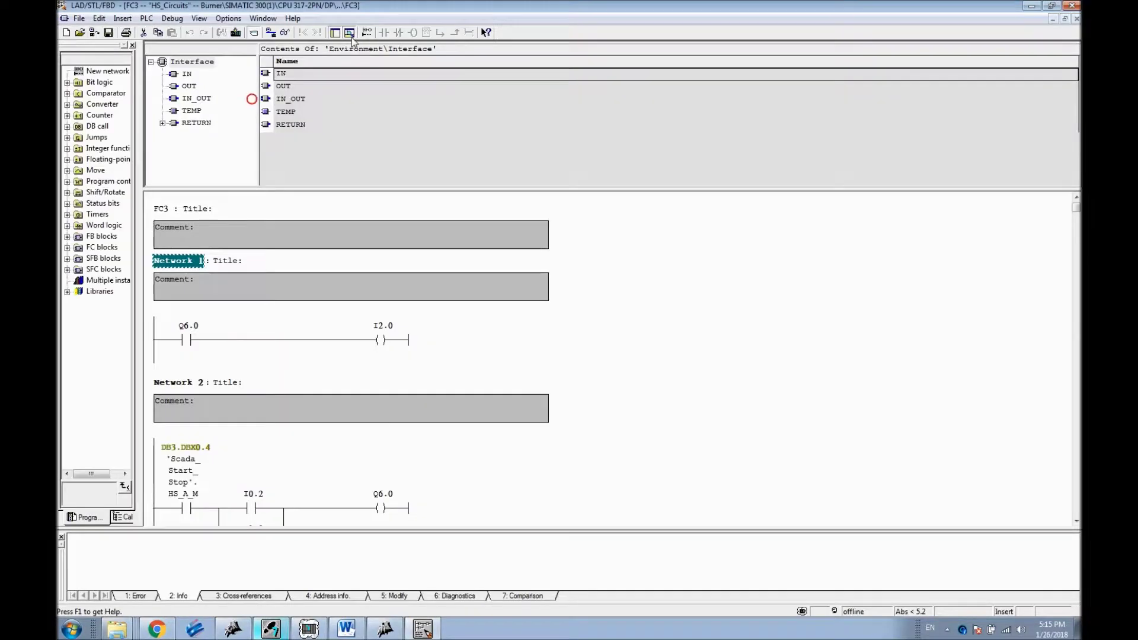
pyautogui.click(350, 32)
pyautogui.scroll(-1, 686, 345)
pyautogui.scroll(-3, 621, 329)
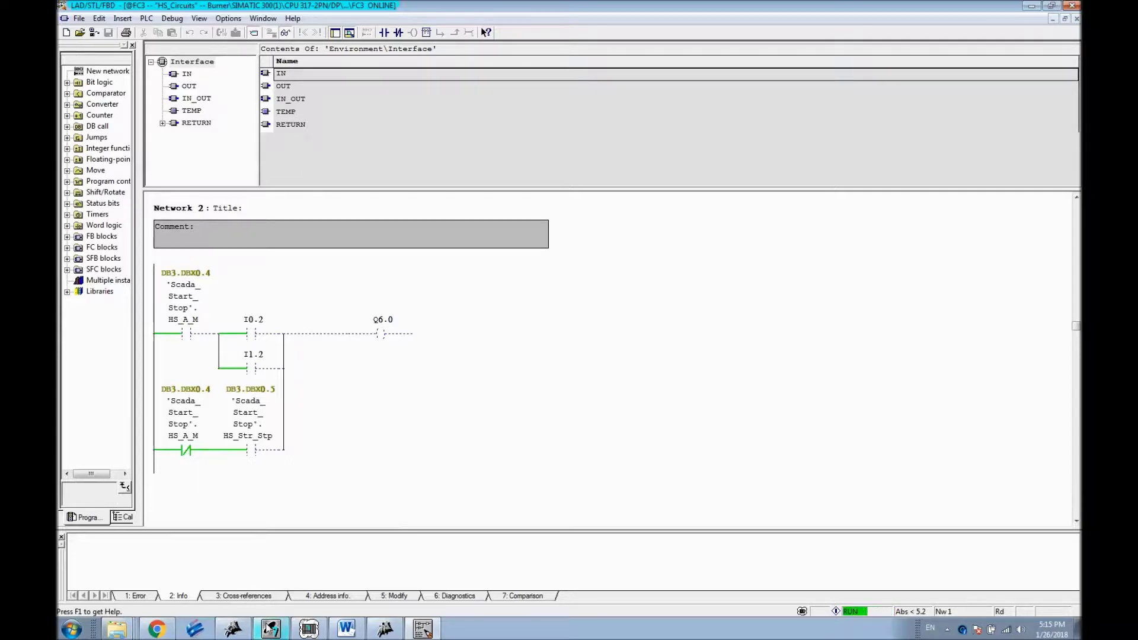
# Step: Insert a new variable table with the symbolic name VAT_1 in the project's Blocks folder in SIMATIC Manager
pyautogui.hotkey('alt', 'Tab')
pyautogui.rightClick(360, 257)
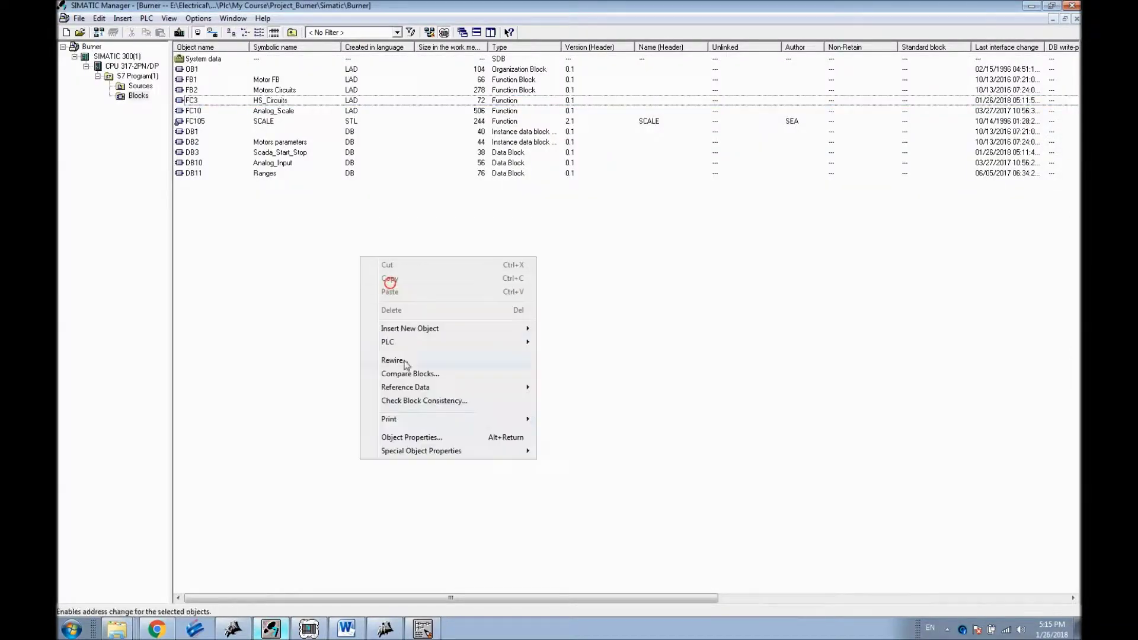
pyautogui.moveTo(531, 328)
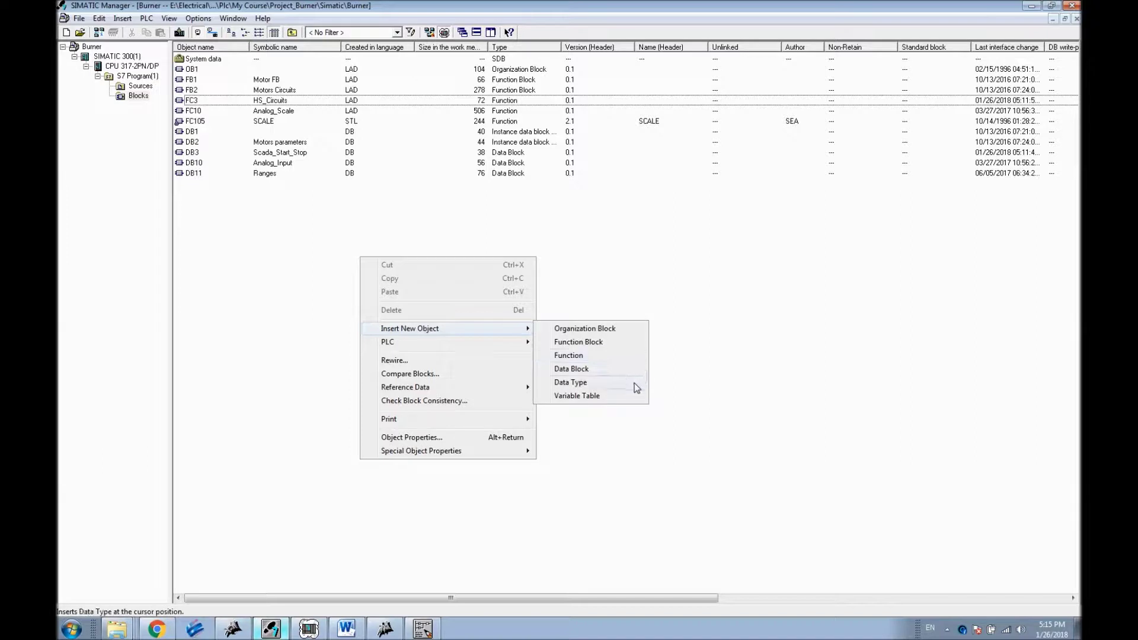
pyautogui.click(601, 393)
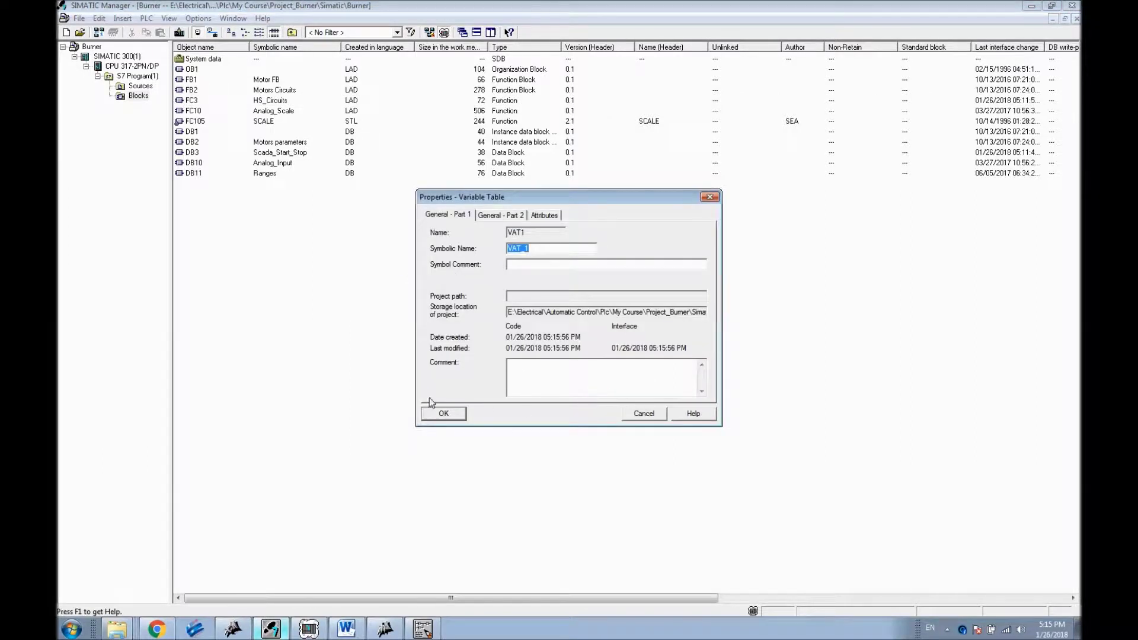
pyautogui.click(443, 413)
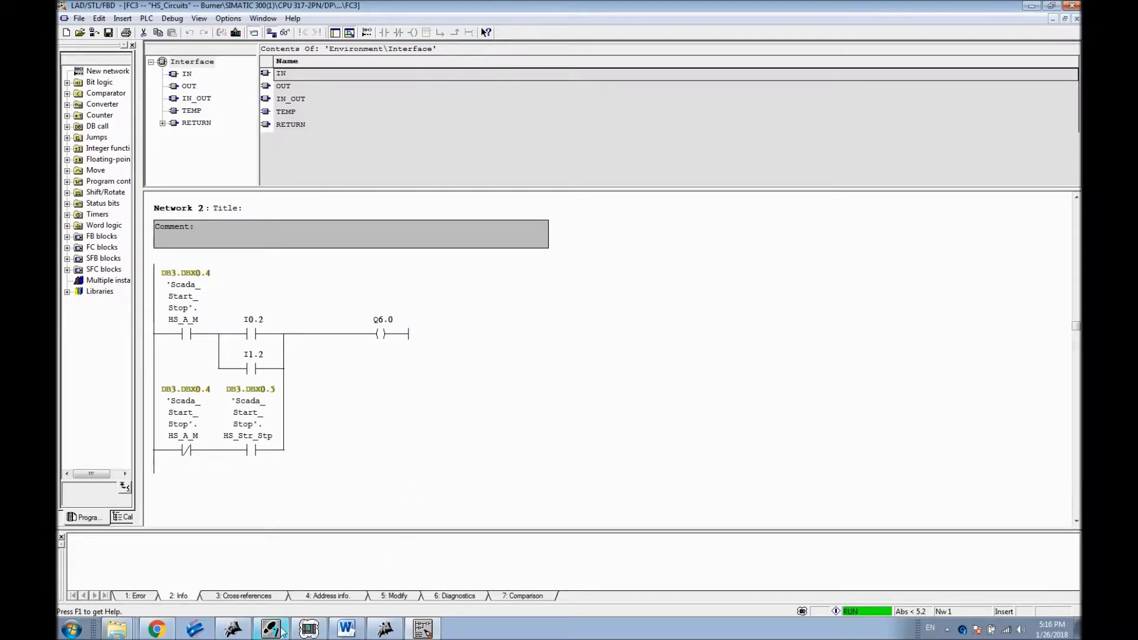
# Step: Open the VAT_1 variable table, enlarge its windows and widen the Address and Symbol columns
pyautogui.click(271, 628)
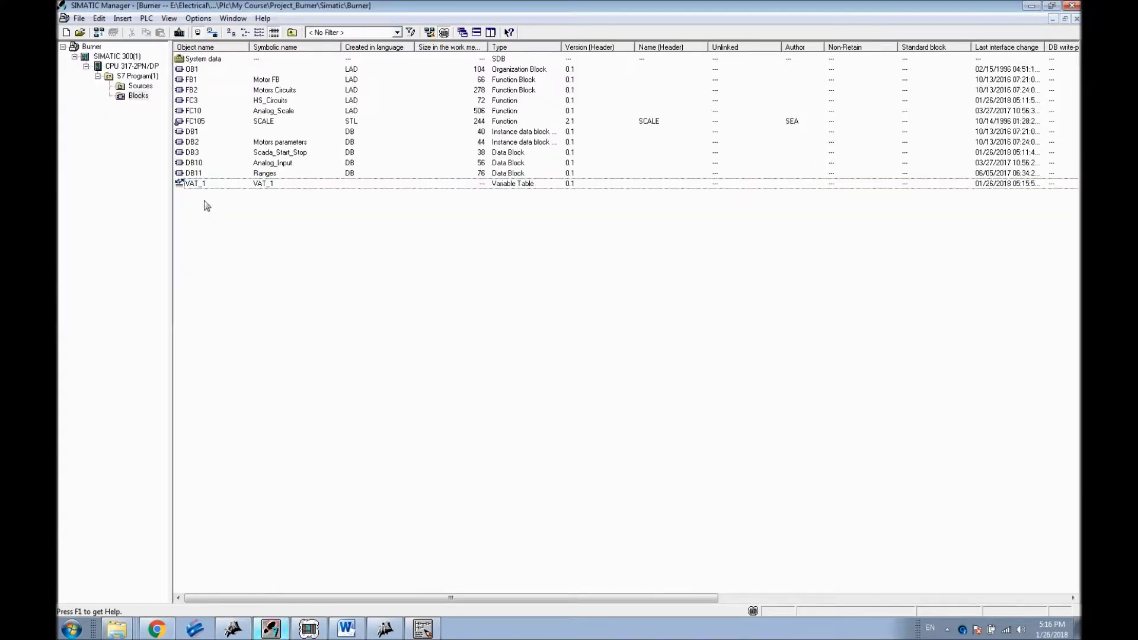
pyautogui.doubleClick(195, 183)
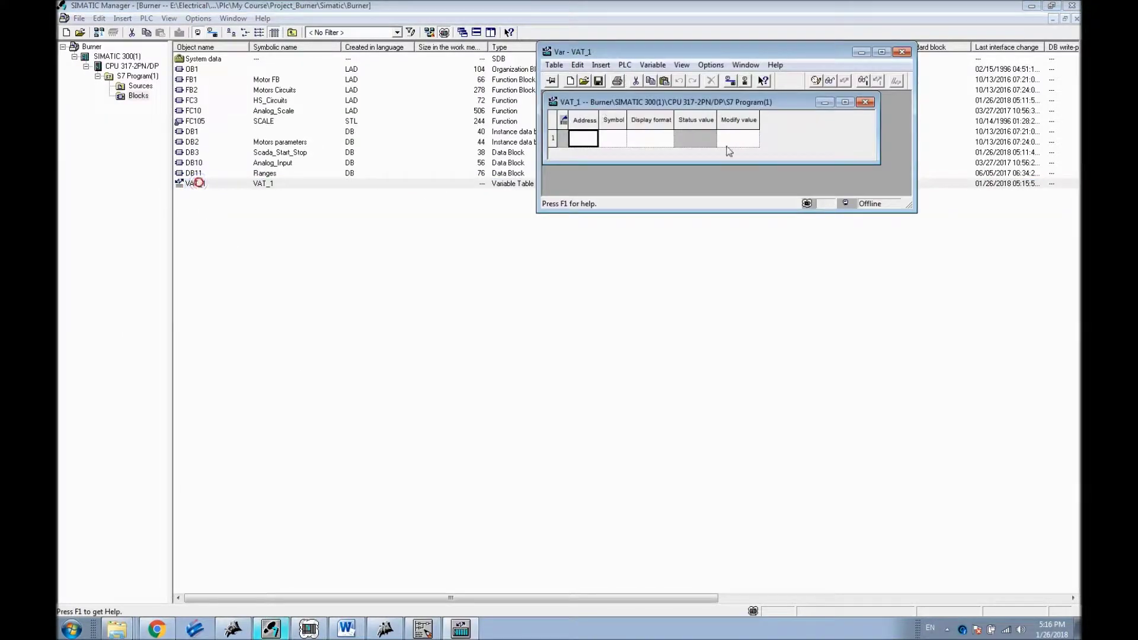
pyautogui.moveTo(914, 208); pyautogui.dragTo(1027, 350)
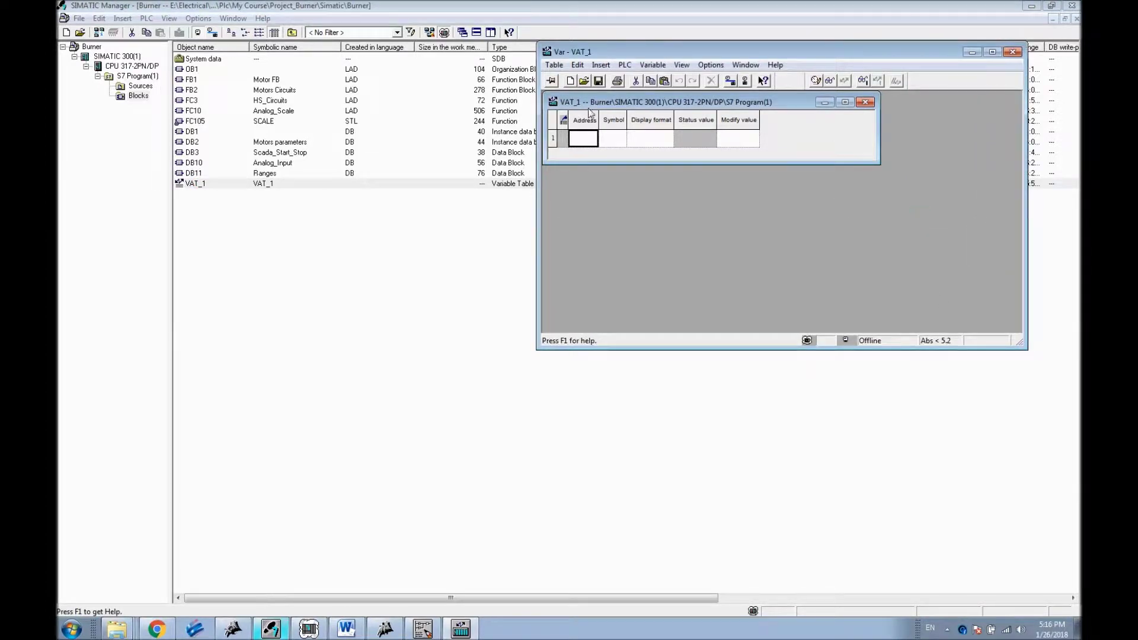
pyautogui.moveTo(600, 112); pyautogui.dragTo(701, 112)
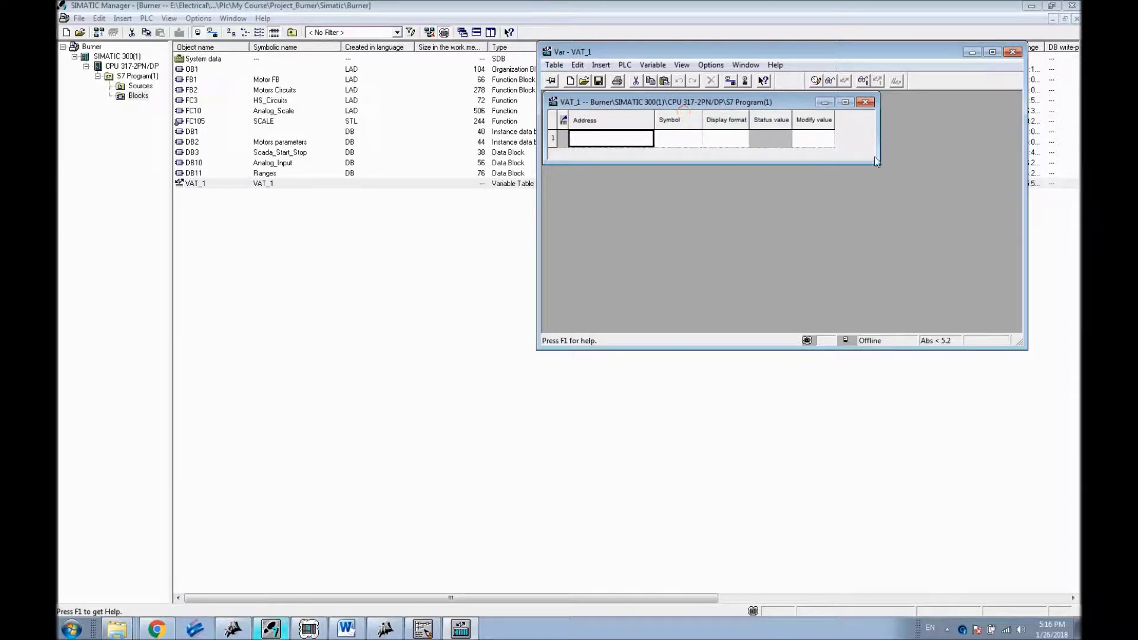
pyautogui.moveTo(880, 164); pyautogui.dragTo(954, 231)
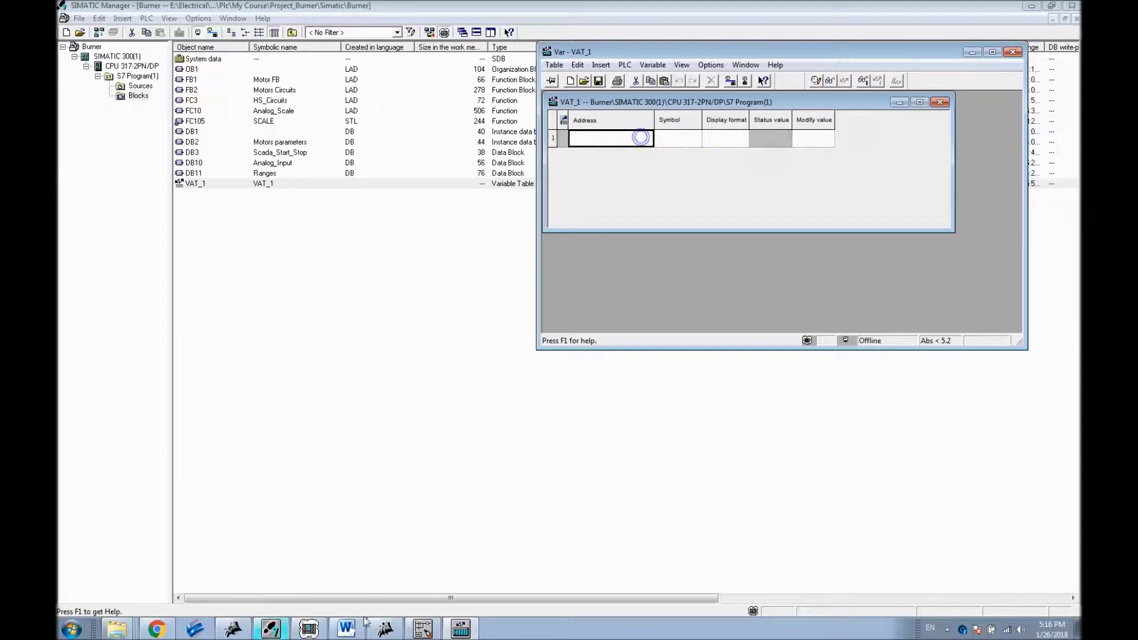
# Step: Switch to the Course document in Word and copy the HS_Str_Stp address DB3.DBX0.4
pyautogui.hotkey('alt', 'Tab')
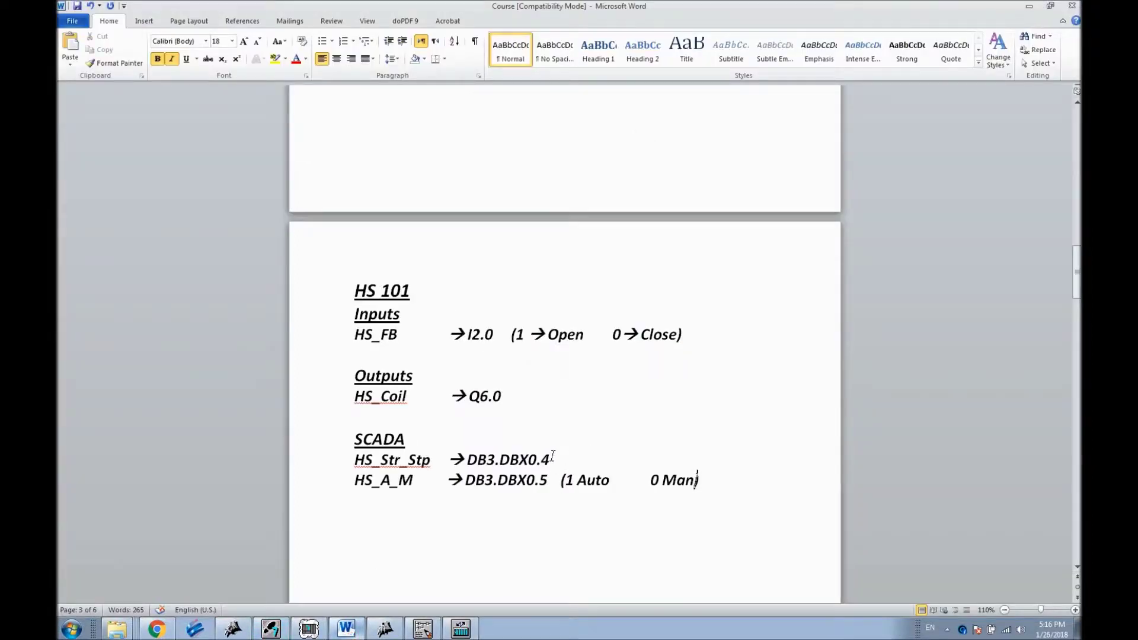
pyautogui.moveTo(552, 456); pyautogui.dragTo(467, 460)
pyautogui.hotkey('ctrl', 'c')
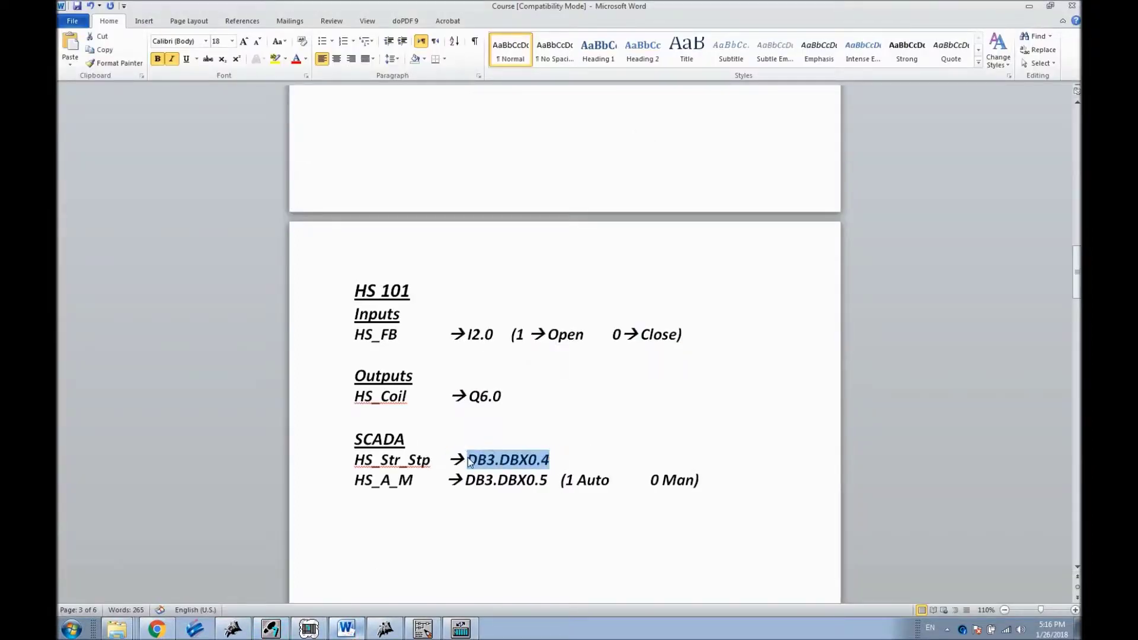
# Step: Switch to the VAT_1 variable table, add the copied address DB3.DBX0.4 in its first row and widen the Address column
pyautogui.click(461, 628)
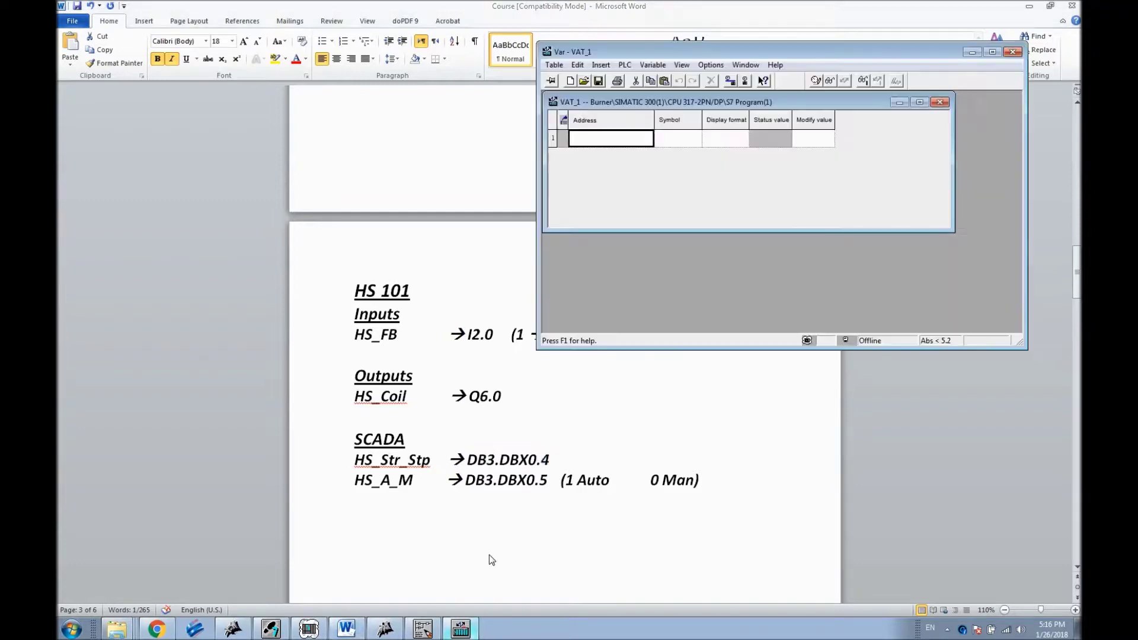
pyautogui.click(601, 138)
pyautogui.hotkey('ctrl', 'v')
pyautogui.press('Return')
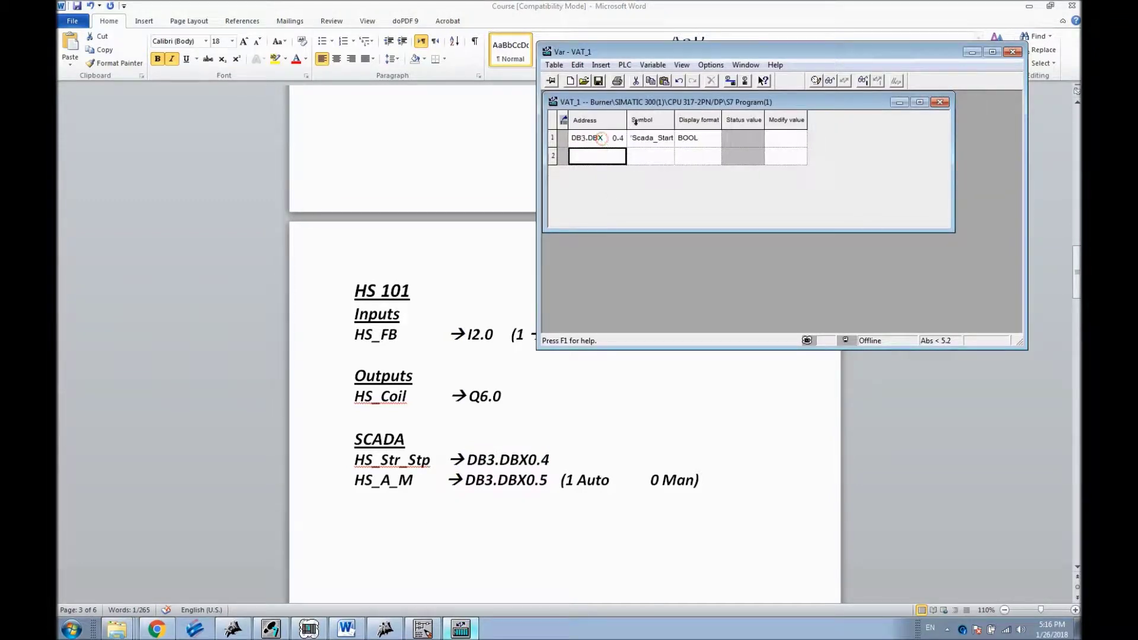
pyautogui.moveTo(627, 119); pyautogui.dragTo(650, 120)
# Step: Add the address DB3.DBX 0.5 in the second row of VAT_1 and widen the Symbol column to fit the full names
pyautogui.click(601, 159)
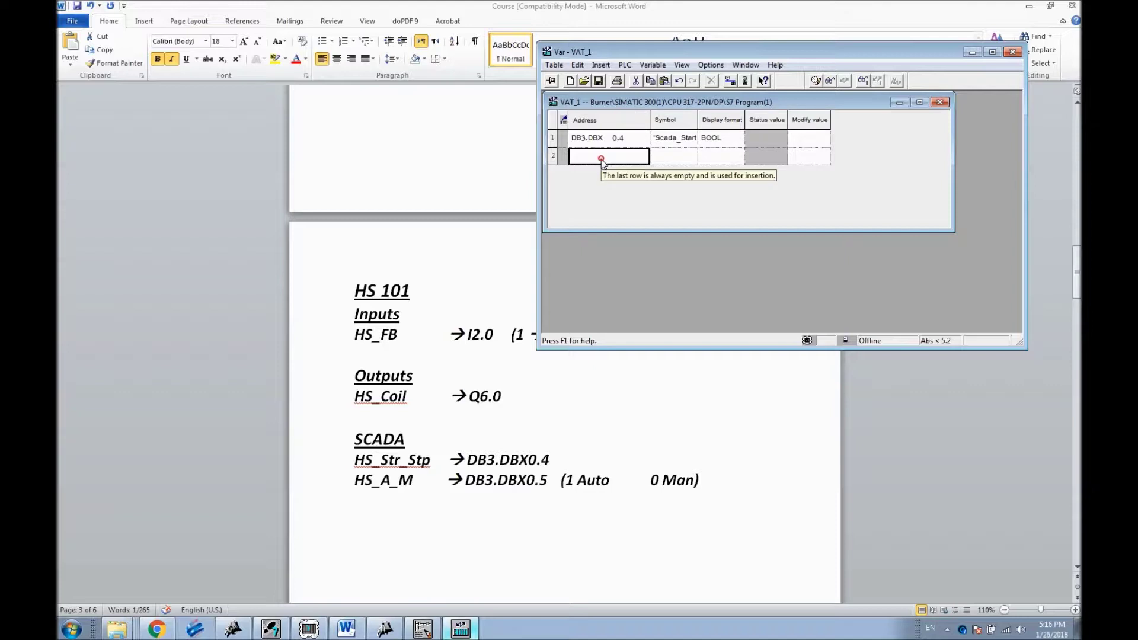
pyautogui.write('DB3.DBX 0.4')
pyautogui.press('BackSpace')
pyautogui.write('5')
pyautogui.press('Return')
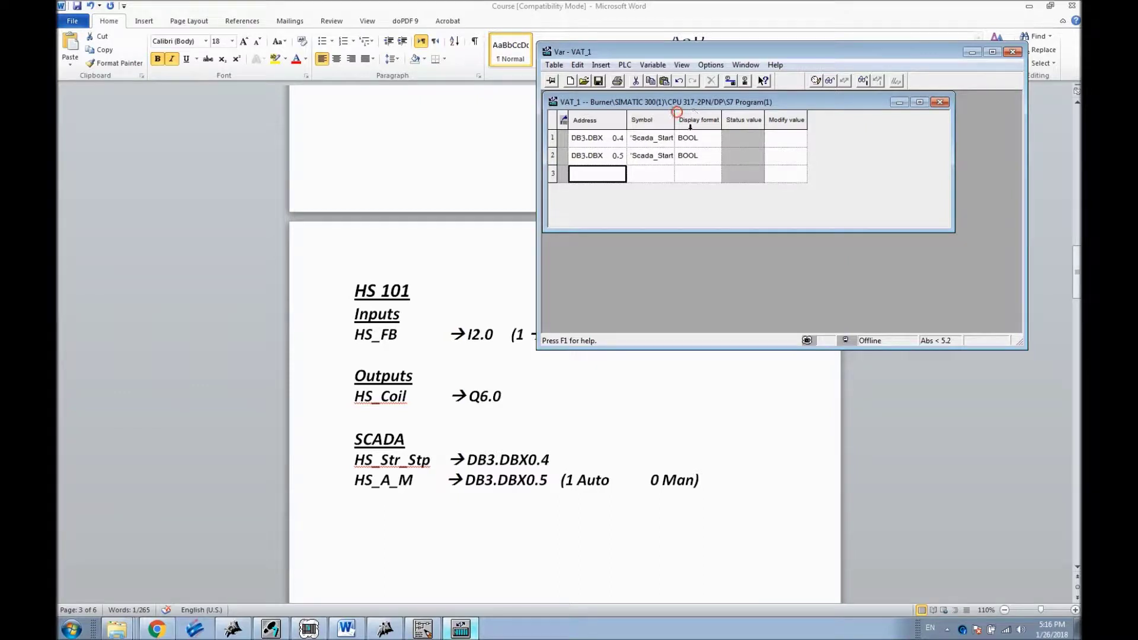
pyautogui.moveTo(676, 111); pyautogui.dragTo(738, 113)
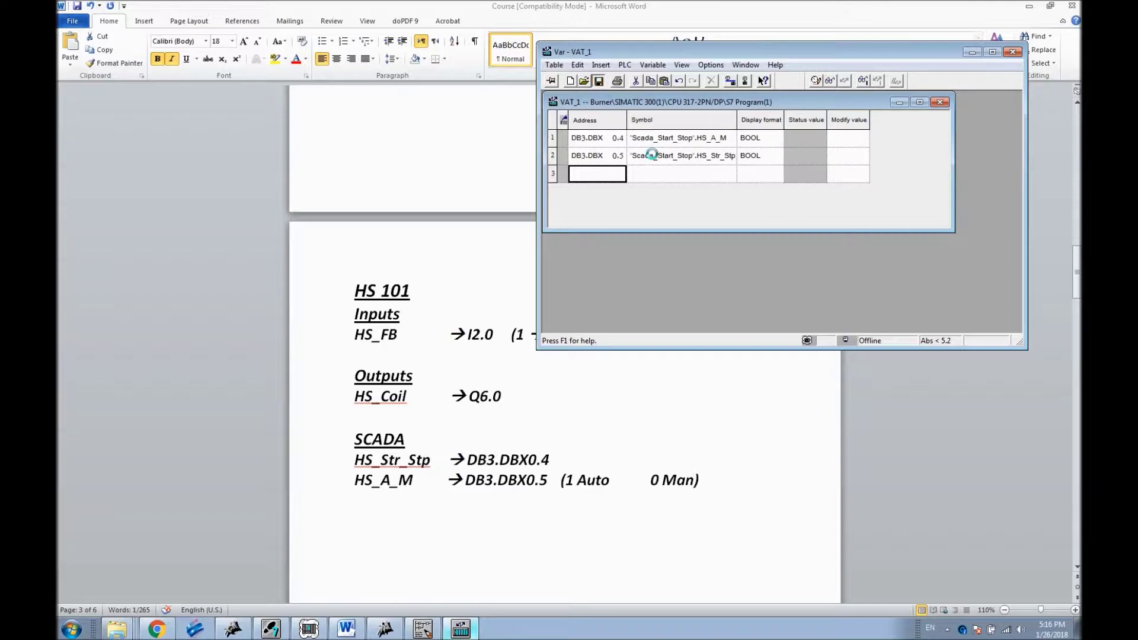
# Step: Monitor VAT_1 online against PLCSIM, then shrink its window and place it beside the FC3 network
pyautogui.click(309, 628)
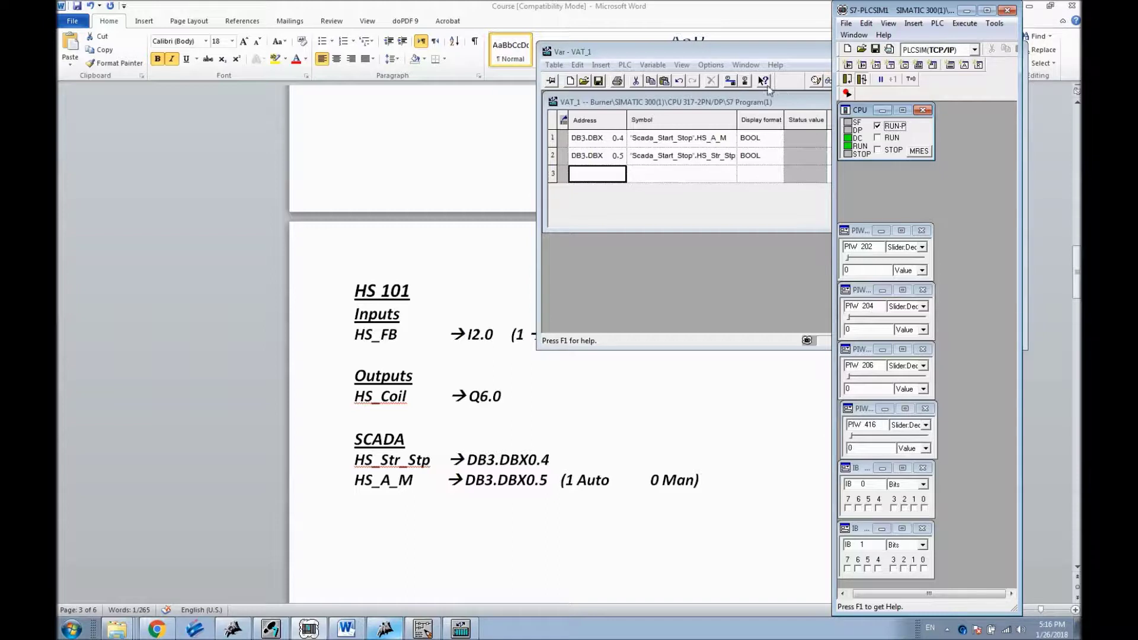
pyautogui.click(813, 81)
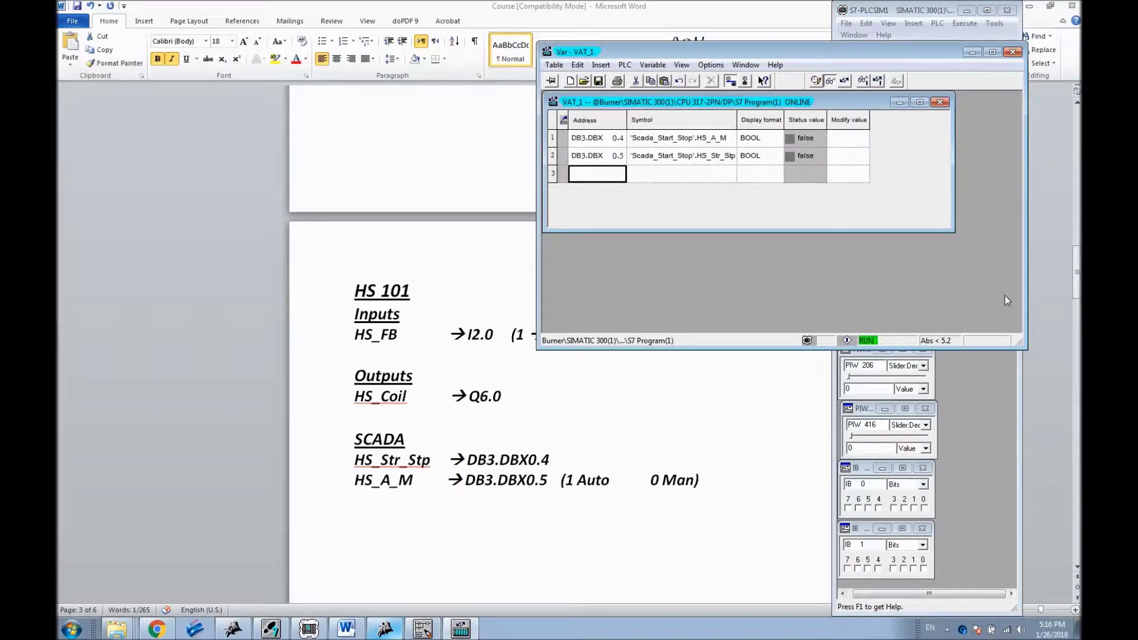
pyautogui.moveTo(1020, 343); pyautogui.dragTo(891, 205)
pyautogui.click(460, 628)
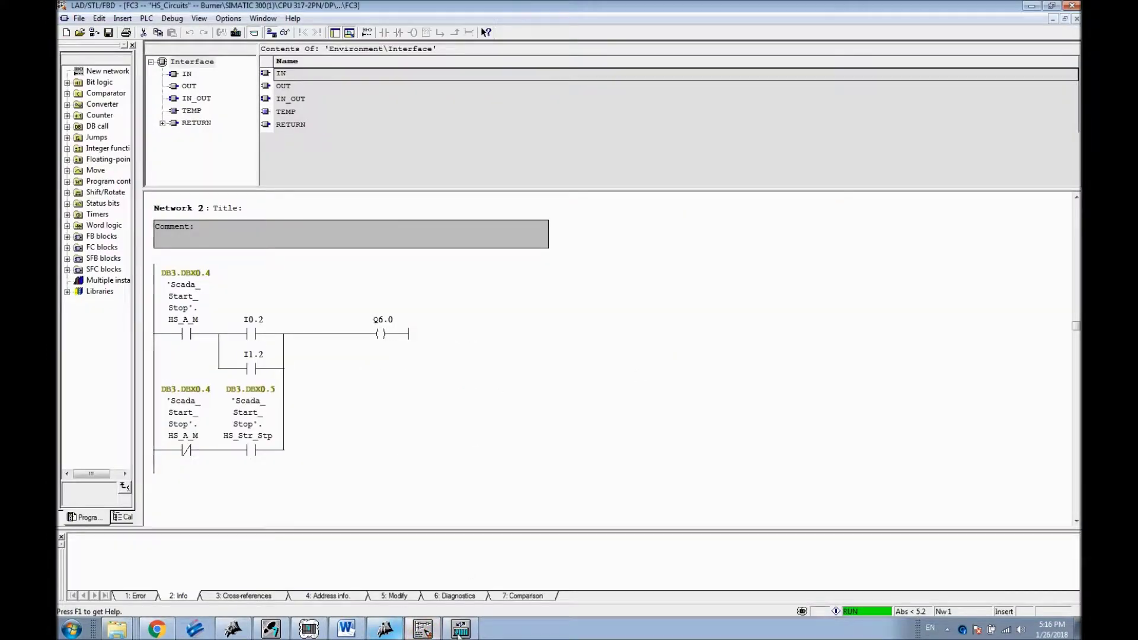
pyautogui.moveTo(662, 47); pyautogui.dragTo(871, 252)
# Step: Set the modify value of HS_A_M (DB3.DBX0.4) to true in VAT_1 and write it to the PLC
pyautogui.click(913, 242)
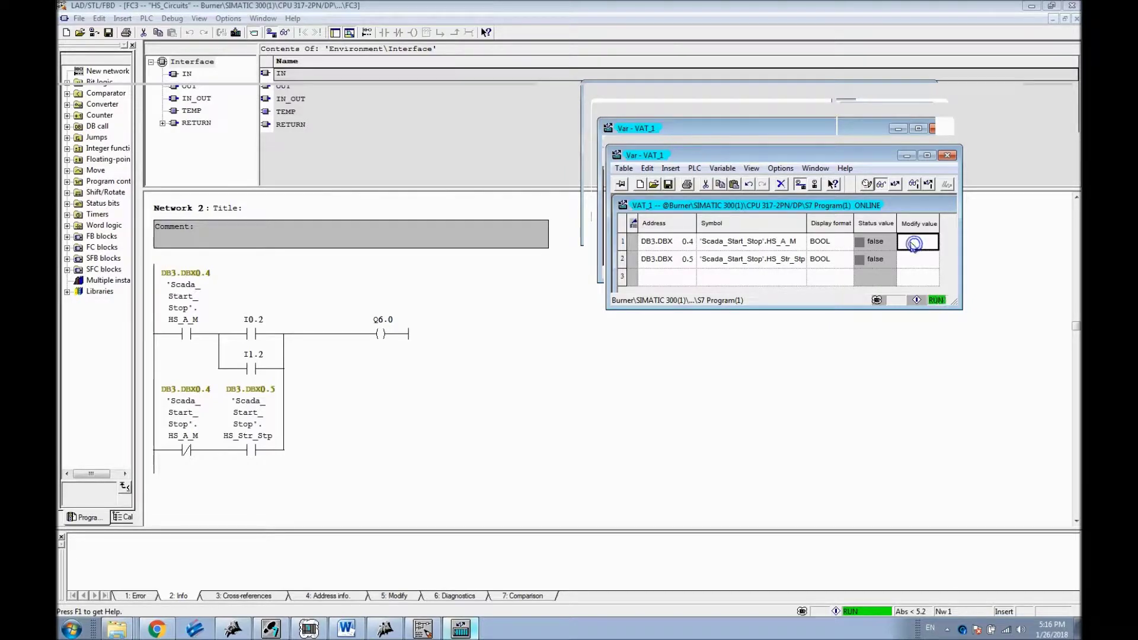
pyautogui.write('true')
pyautogui.press('Return')
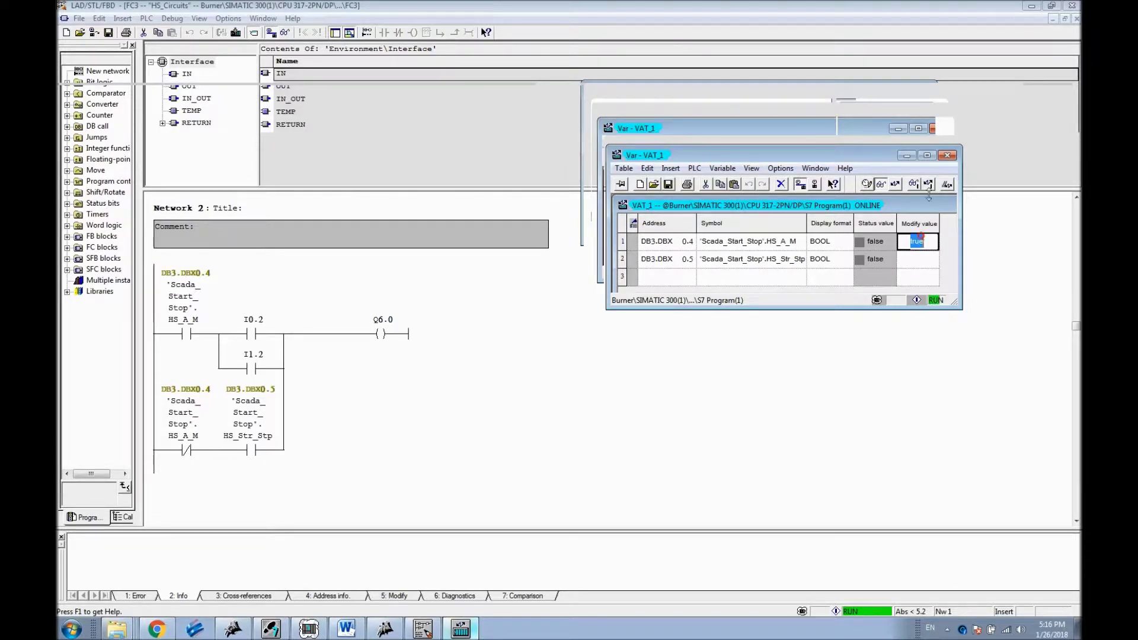
pyautogui.click(895, 186)
# Step: Monitor FC3 Network 2 online and bring the VAT_1 table back into view above the ladder logic
pyautogui.click(585, 349)
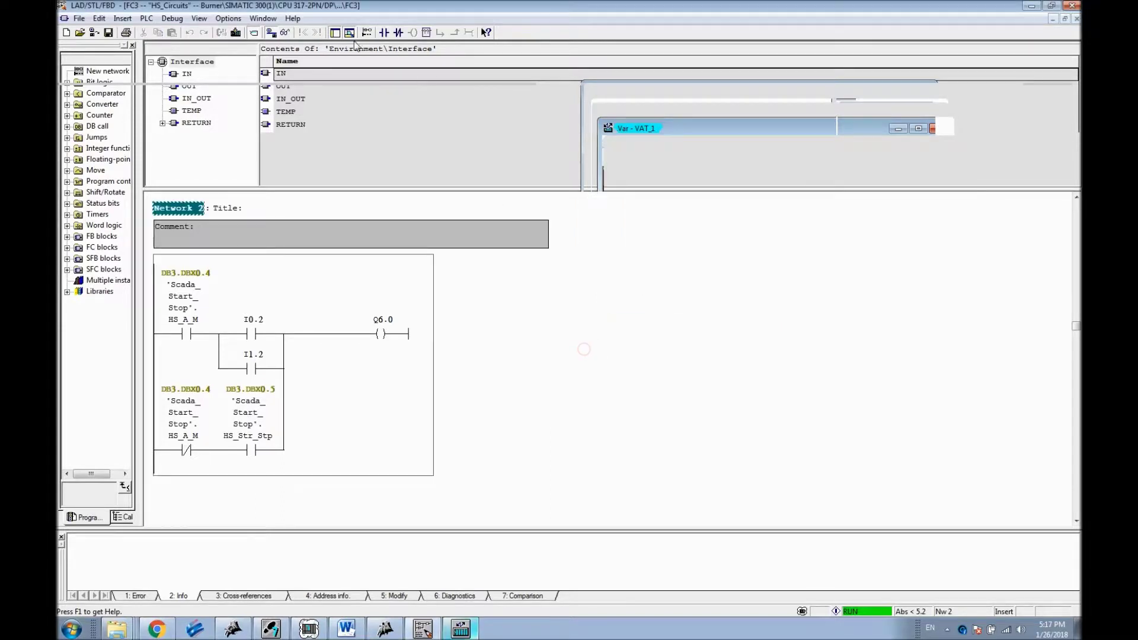
pyautogui.click(284, 33)
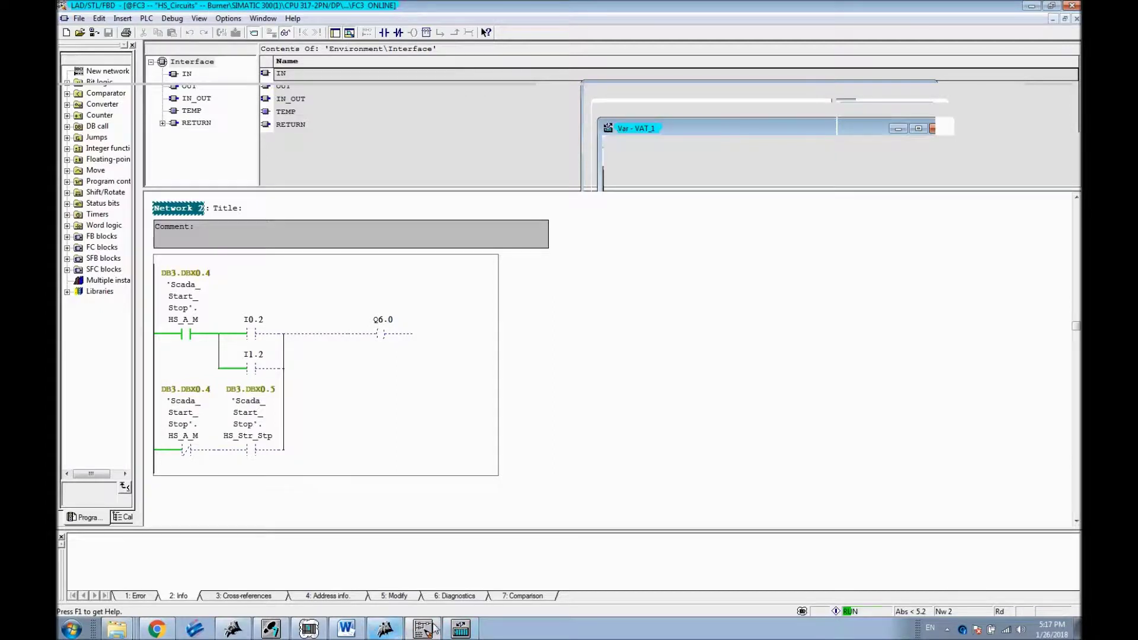
pyautogui.click(461, 630)
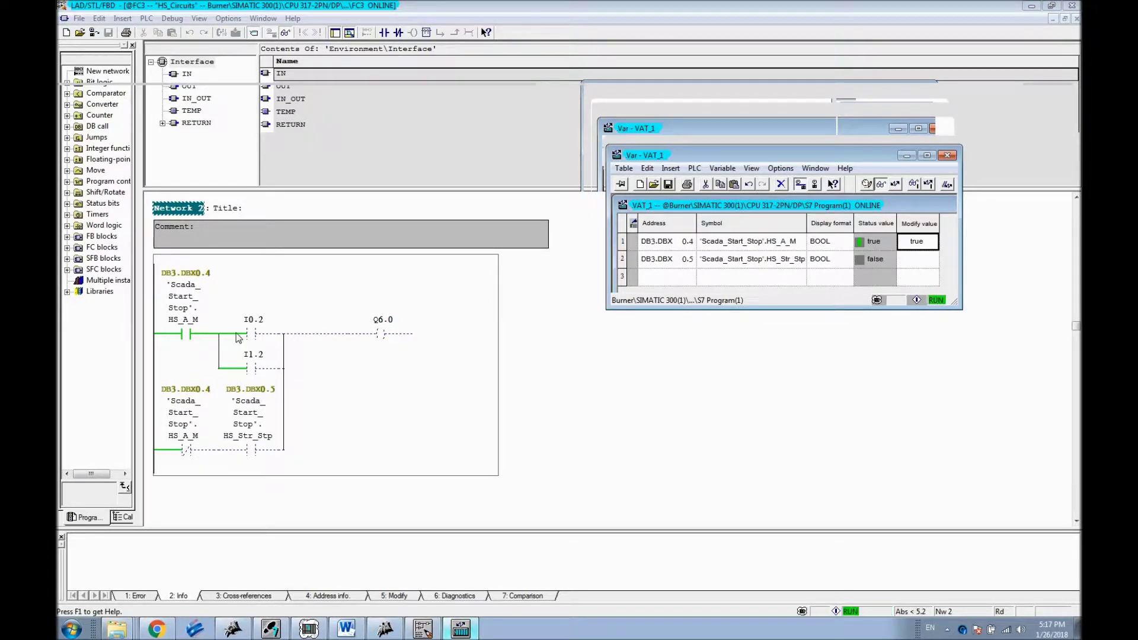
pyautogui.moveTo(779, 156); pyautogui.dragTo(655, 77)
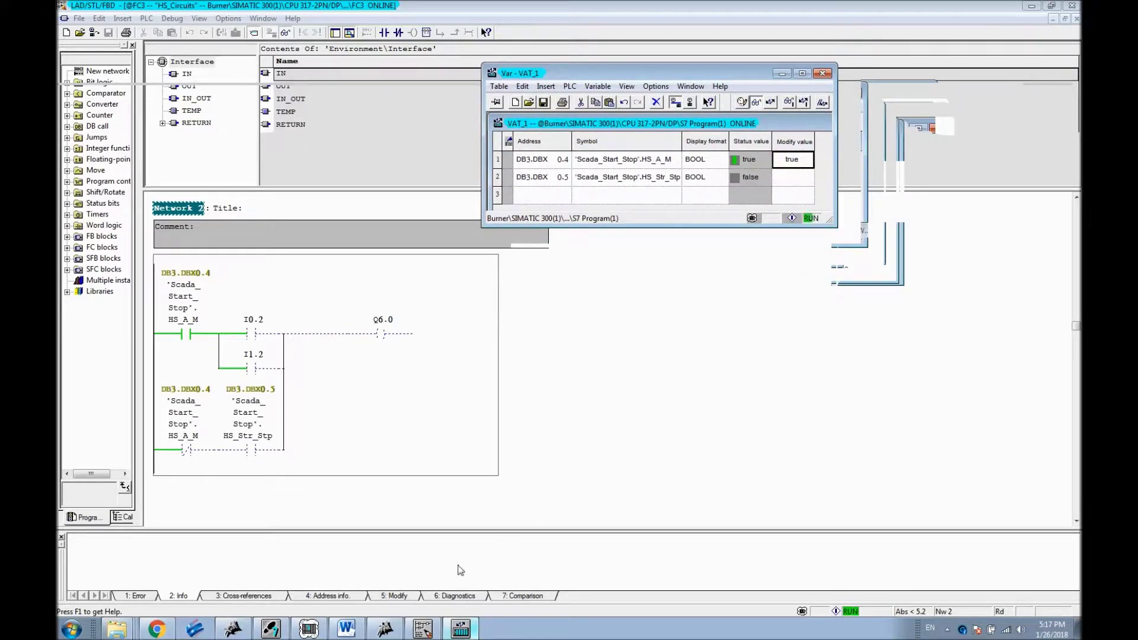
# Step: Switch to S7-PLCSIM and toggle the low input bits of IB 0 and IB 1 to test the automatic path to Q6.0
pyautogui.click(324, 630)
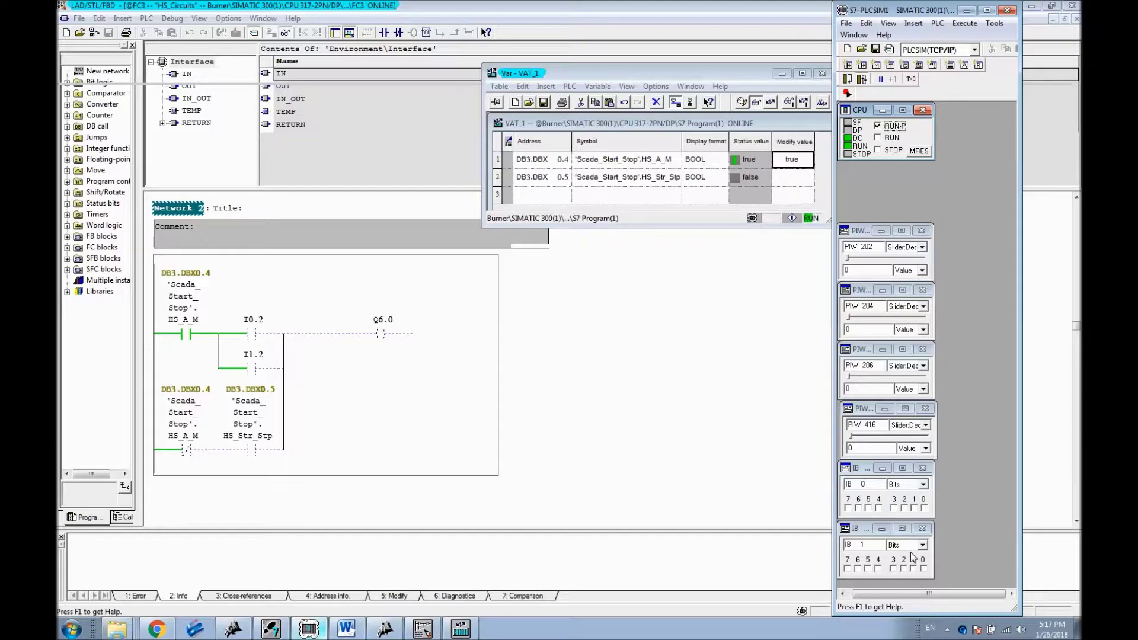
pyautogui.click(905, 508)
pyautogui.click(904, 509)
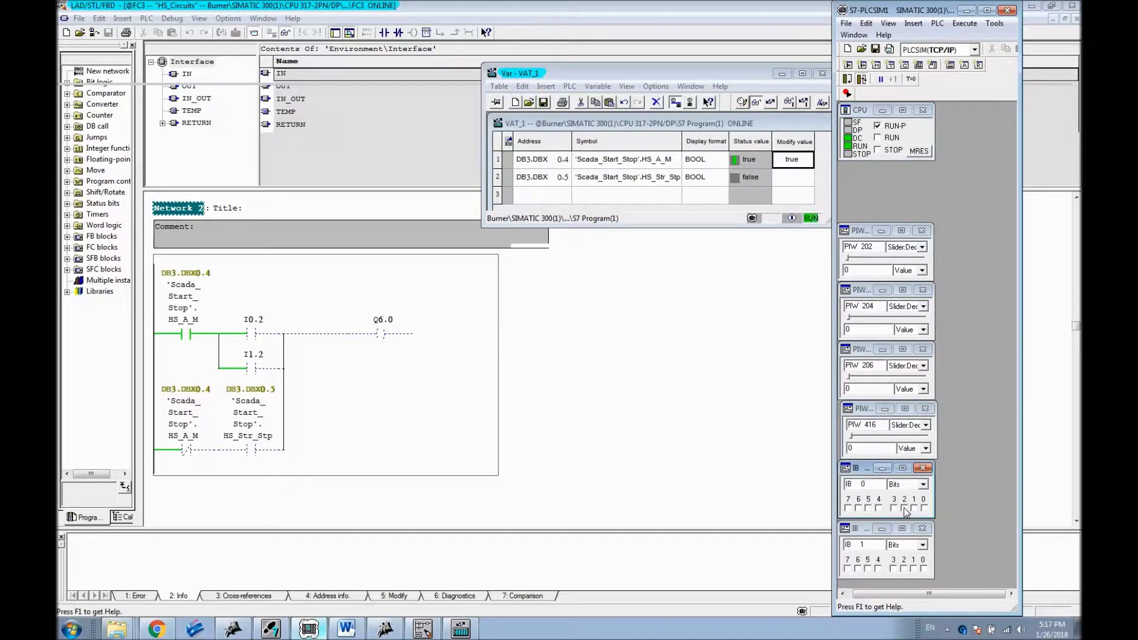
pyautogui.click(913, 508)
pyautogui.click(915, 508)
pyautogui.click(912, 565)
pyautogui.click(913, 568)
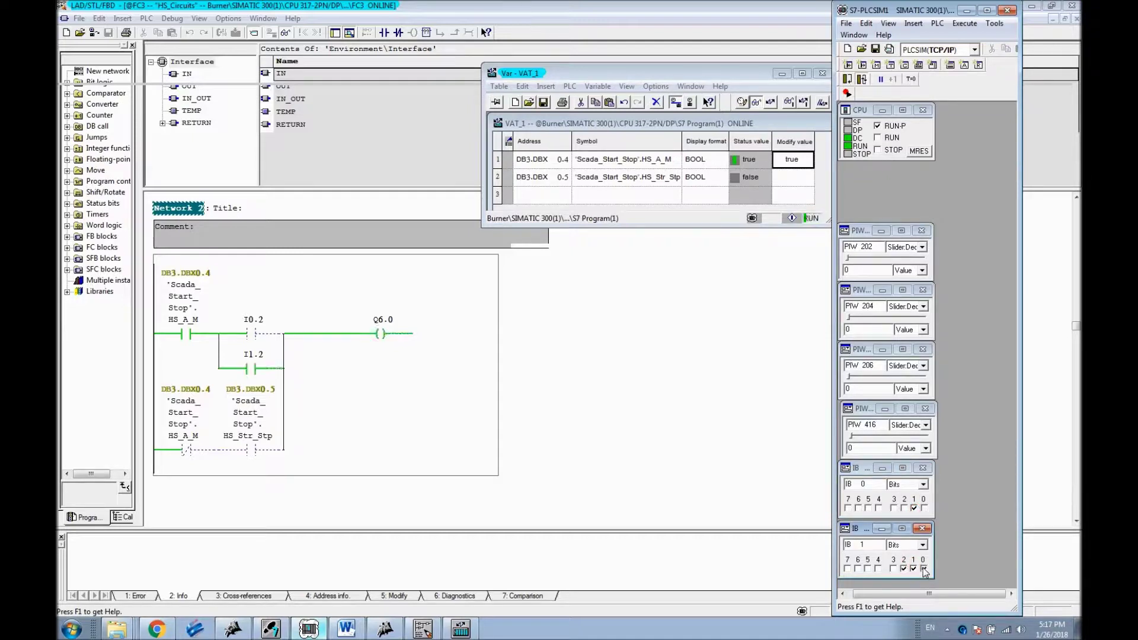
pyautogui.click(922, 568)
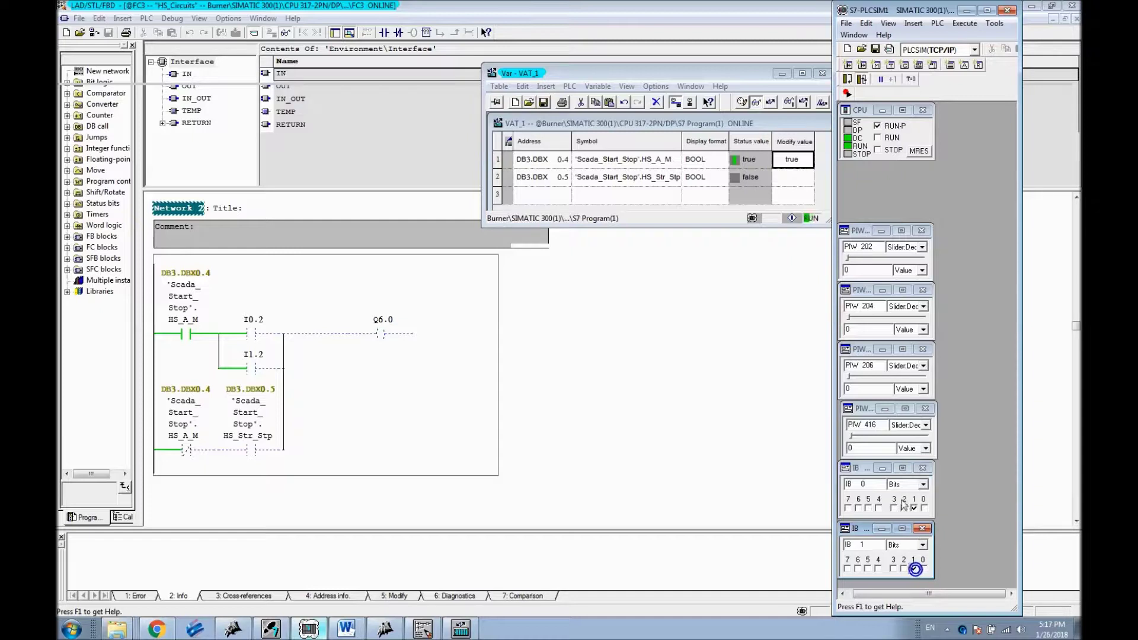
# Step: Write false to HS_A_M in VAT_1 and toggle IB 0 bits in PLCSIM to test the logic in manual mode
pyautogui.click(800, 165)
pyautogui.doubleClick(794, 160)
pyautogui.write('false')
pyautogui.press('Return')
pyautogui.click(770, 101)
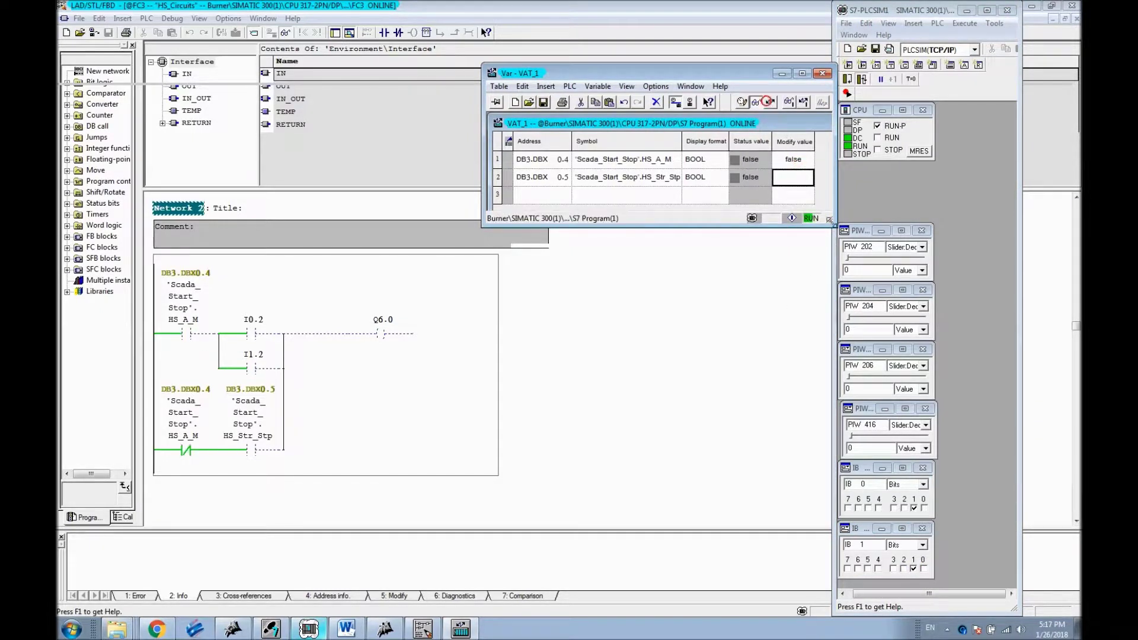
pyautogui.click(925, 510)
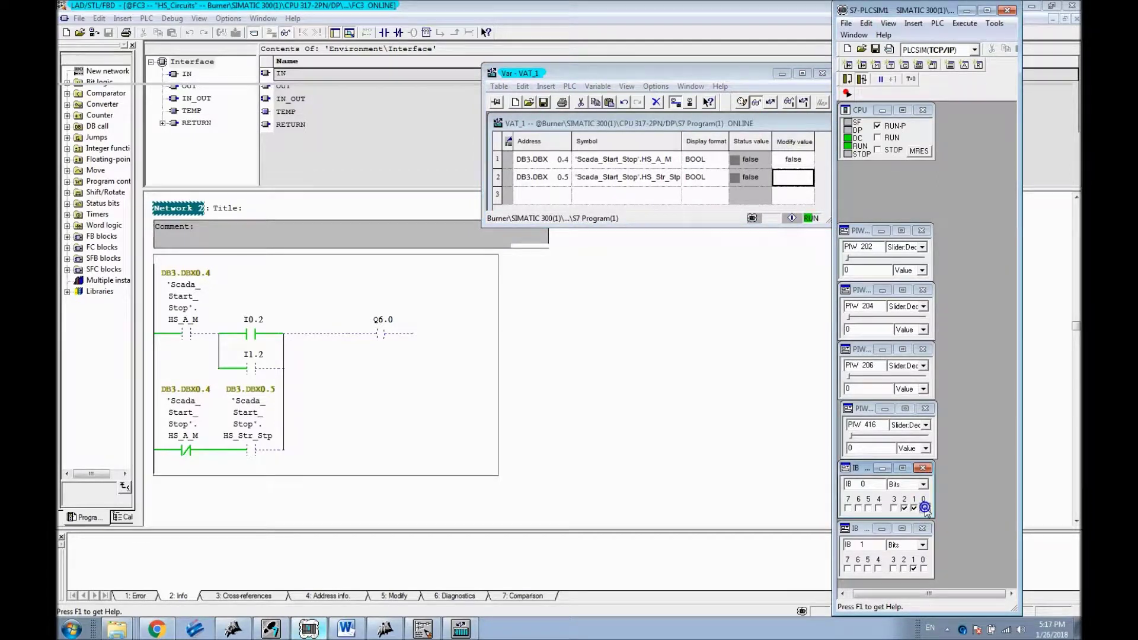
pyautogui.click(919, 509)
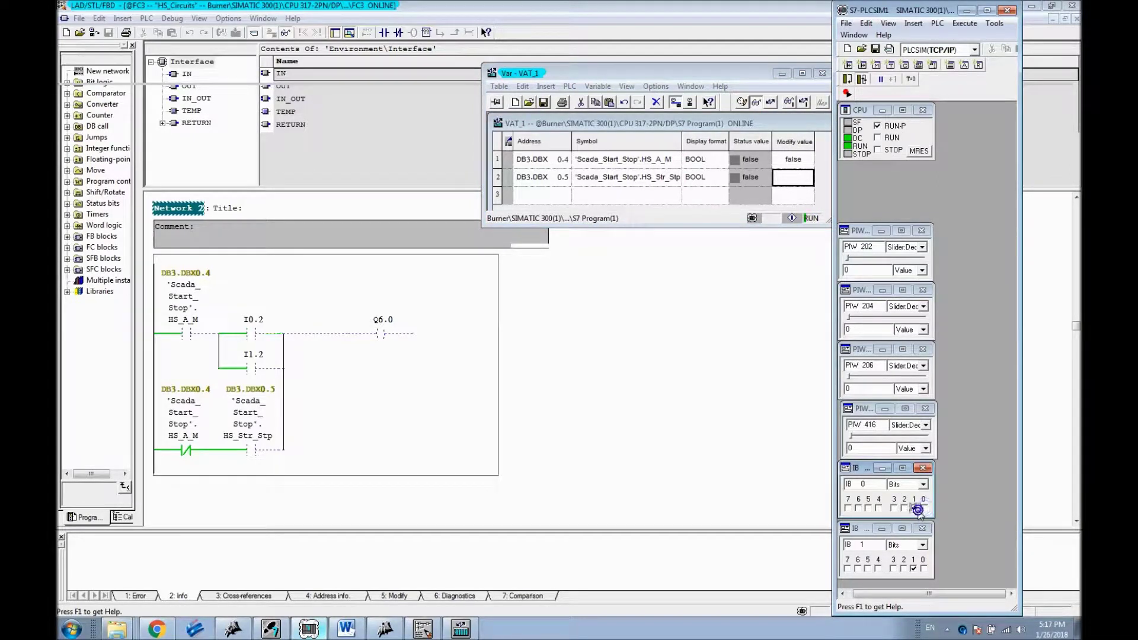
# Step: Set the modify value of HS_Str_Stp (DB3.DBX0.5) to 1 in VAT_1 and write it to the PLC
pyautogui.click(787, 176)
pyautogui.click(786, 172)
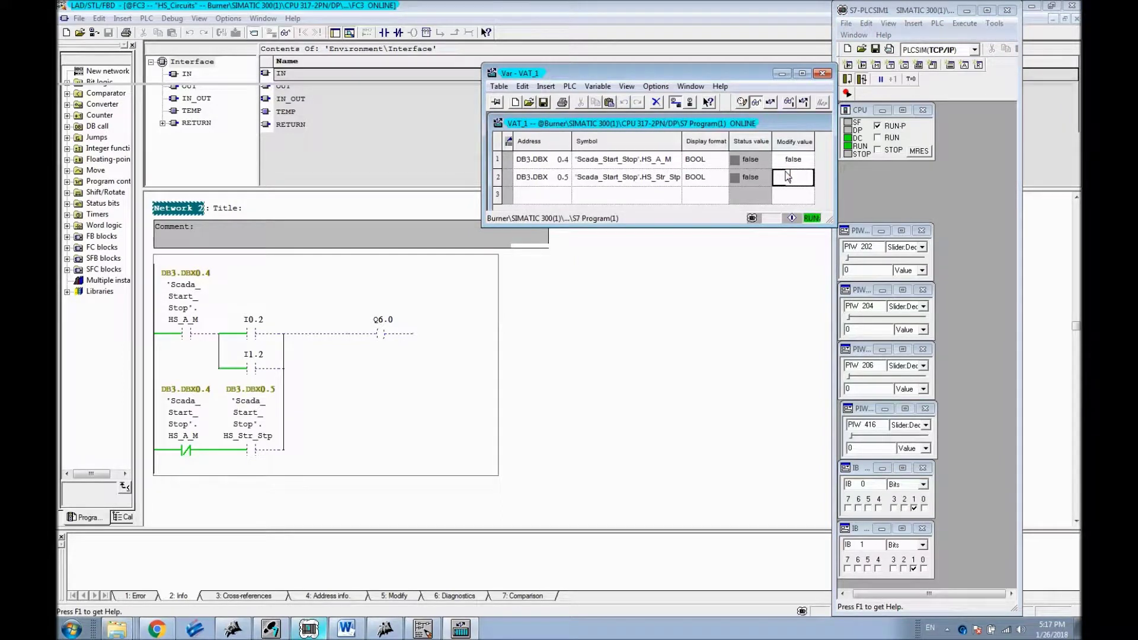
pyautogui.write('1')
pyautogui.press('Return')
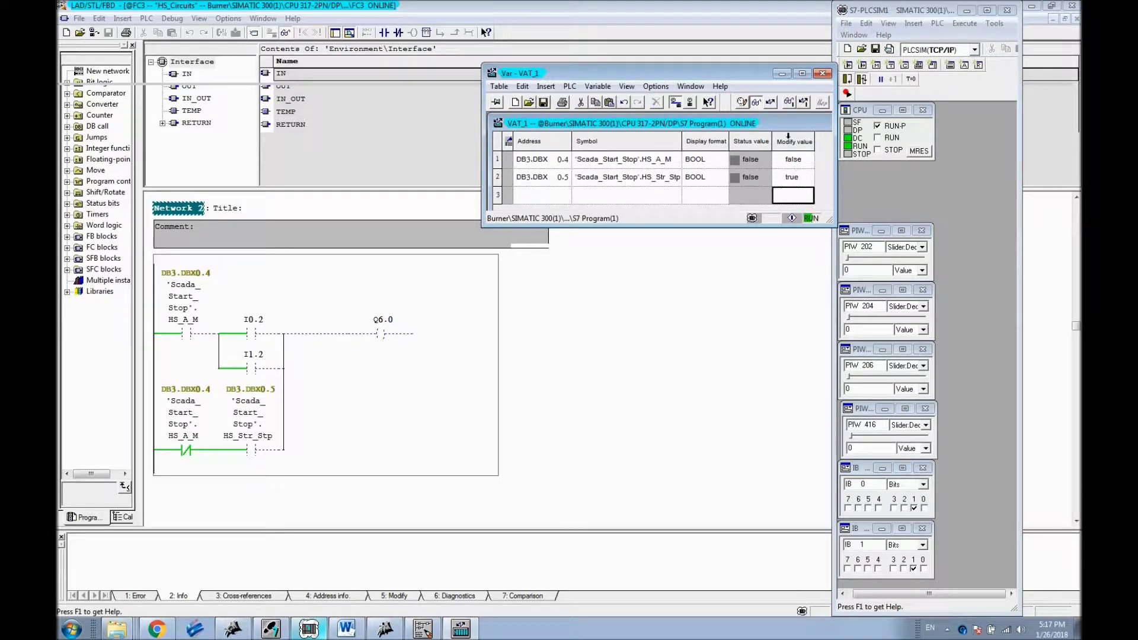
pyautogui.click(771, 103)
# Step: Write 0 to HS_Str_Stp, then close the VAT_1 variable table and save its changes
pyautogui.doubleClick(792, 177)
pyautogui.write('0')
pyautogui.press('Return')
pyautogui.click(771, 102)
pyautogui.click(822, 72)
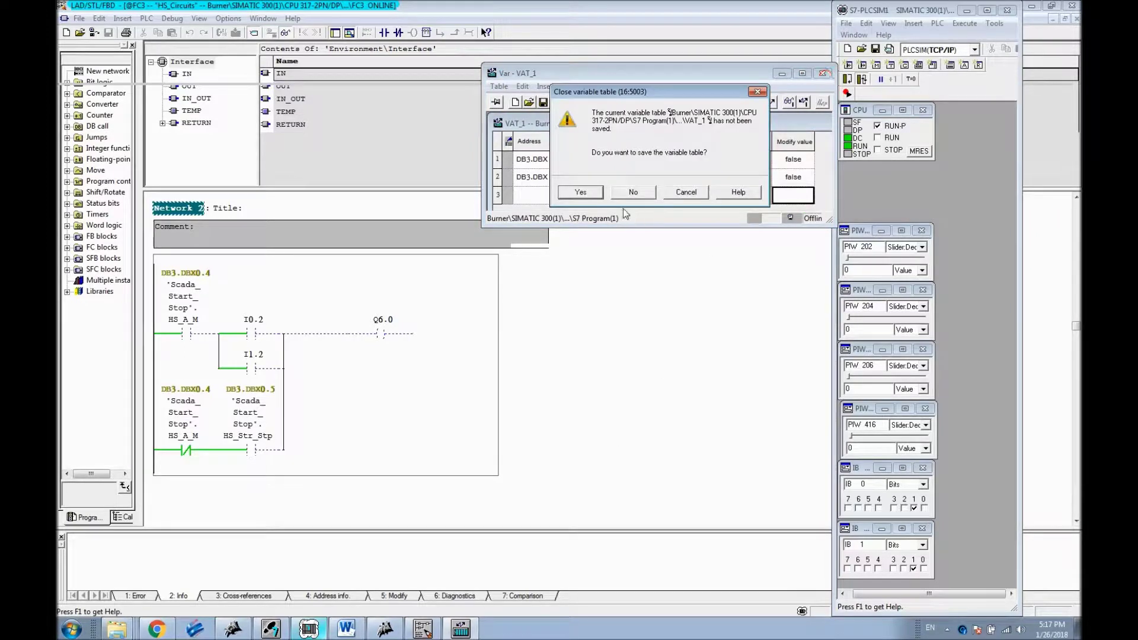
pyautogui.click(581, 193)
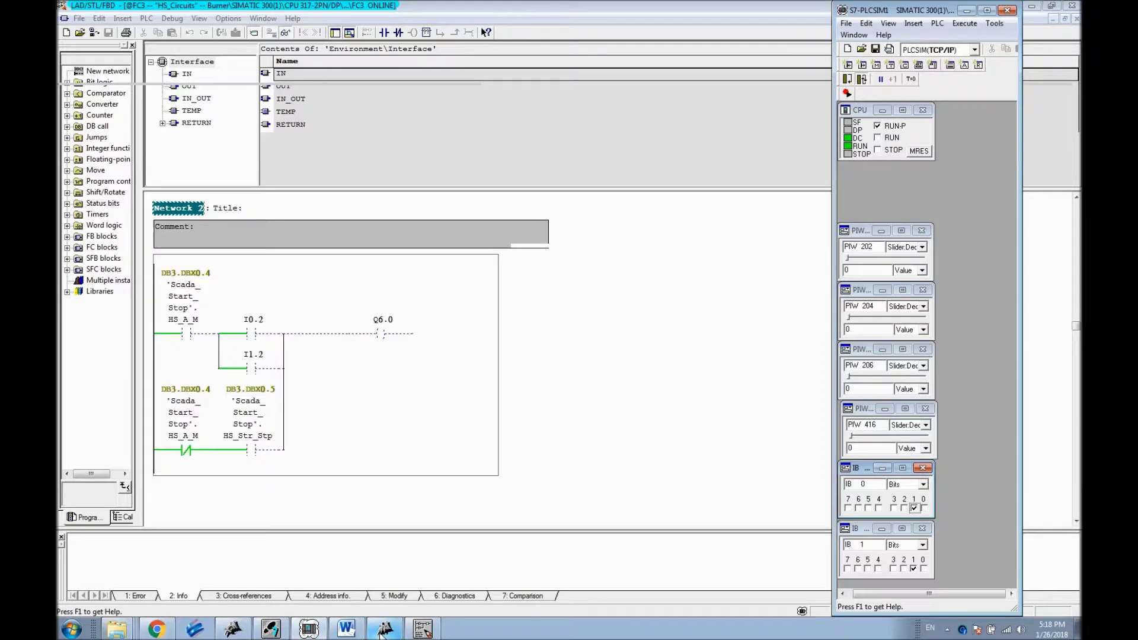
# Step: Switch to WinCC Explorer and create a new binary tag named HS_FB under the TCP/IP connection Course
pyautogui.click(271, 630)
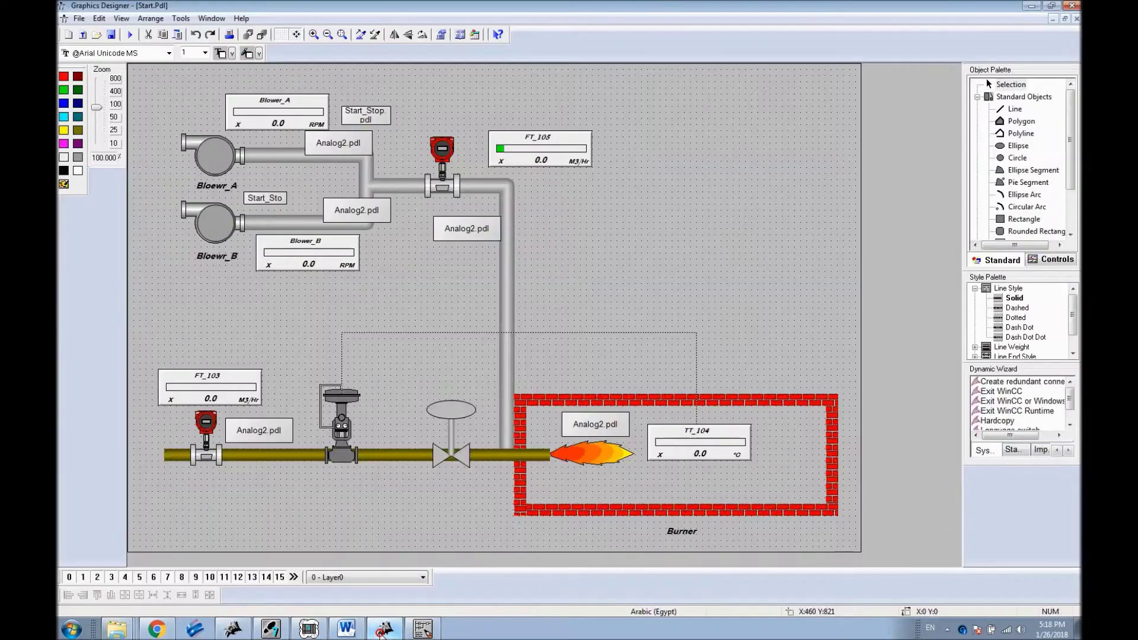
pyautogui.click(233, 629)
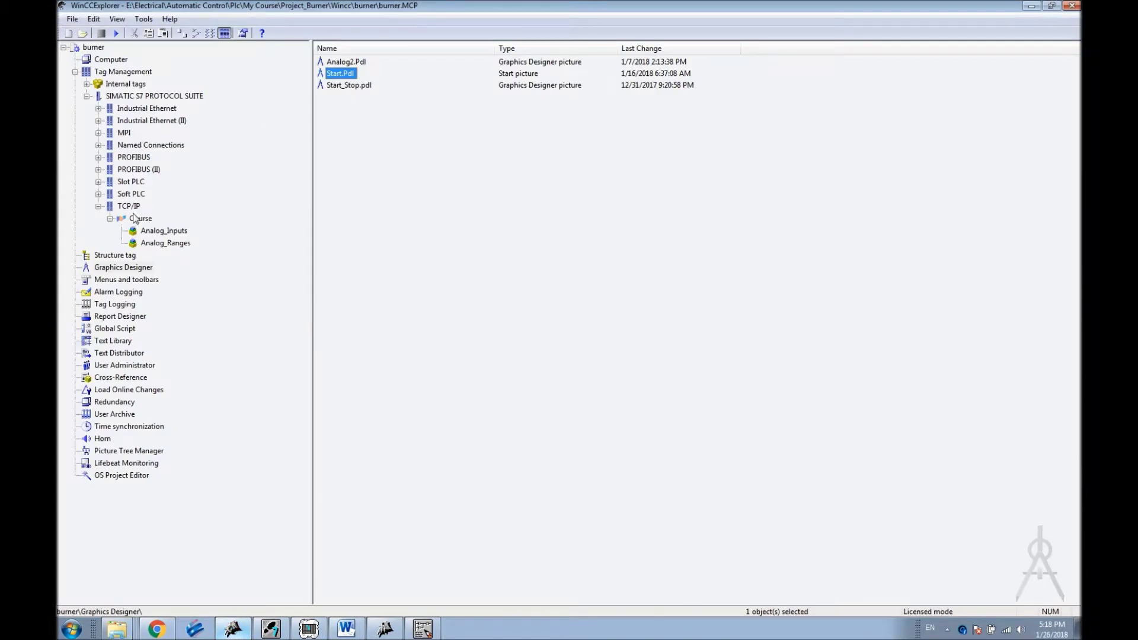
pyautogui.click(140, 219)
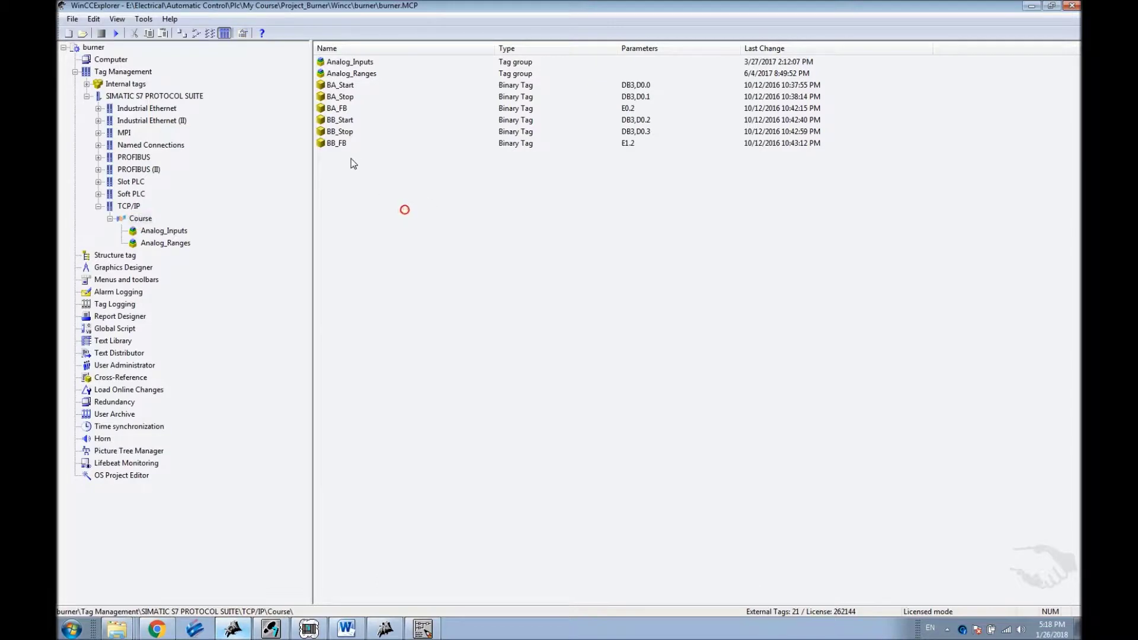
pyautogui.rightClick(368, 192)
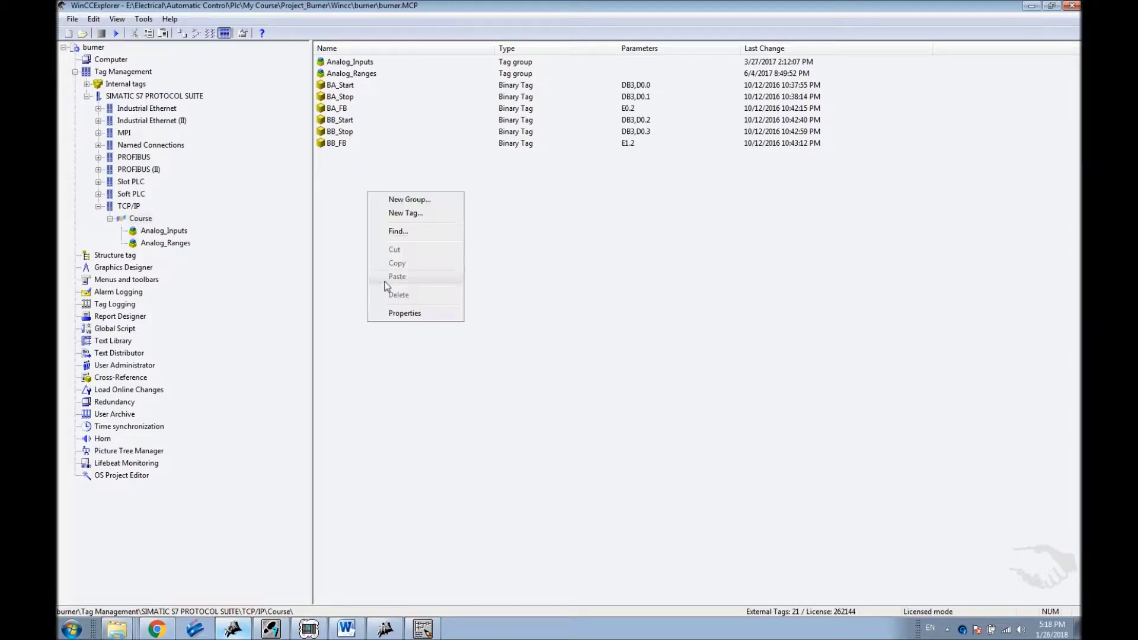
pyautogui.click(405, 214)
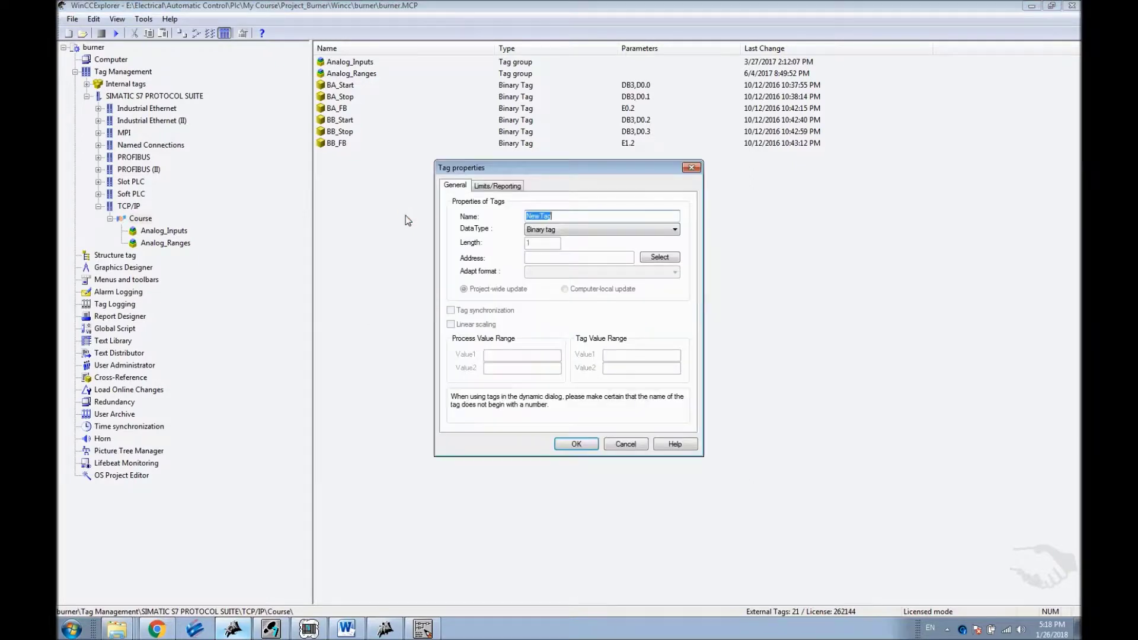
pyautogui.write('HS_FB')
# Step: Set the address of HS_FB to the Input data area, bit address I 2.0, and confirm the tag
pyautogui.click(668, 261)
pyautogui.click(575, 266)
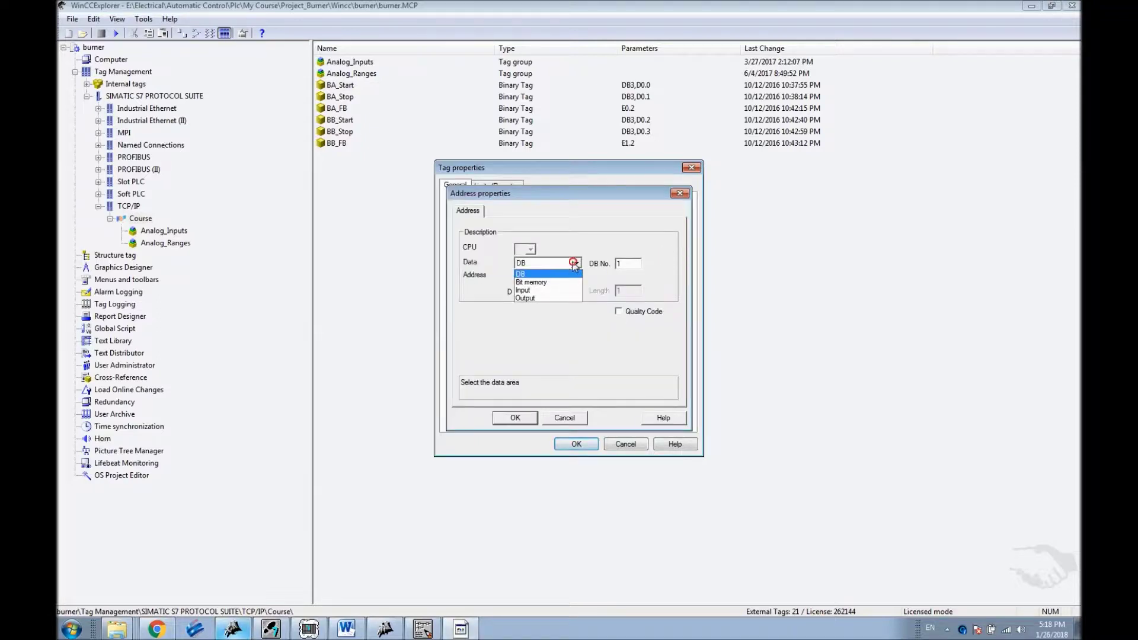
pyautogui.click(545, 280)
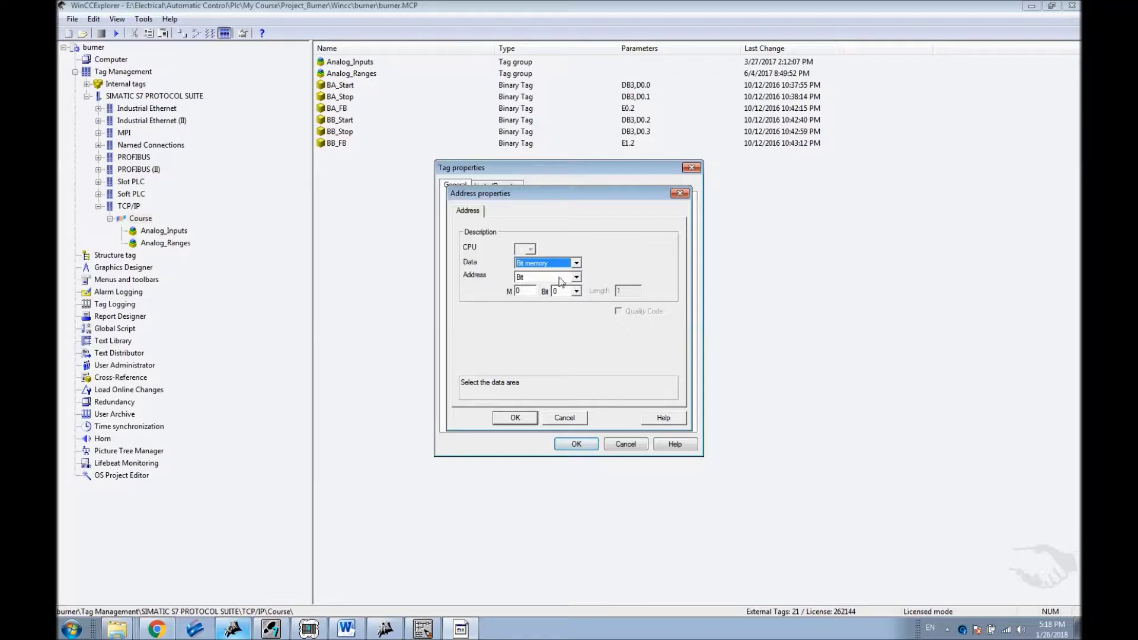
pyautogui.click(576, 277)
pyautogui.click(569, 278)
pyautogui.click(575, 263)
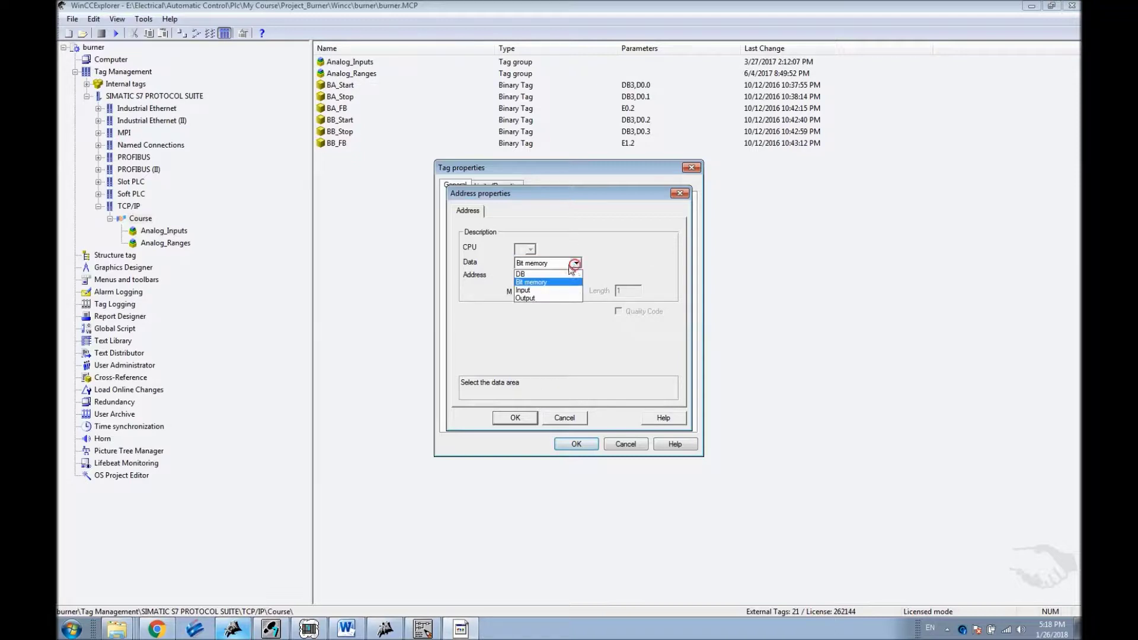
pyautogui.click(536, 290)
pyautogui.click(519, 292)
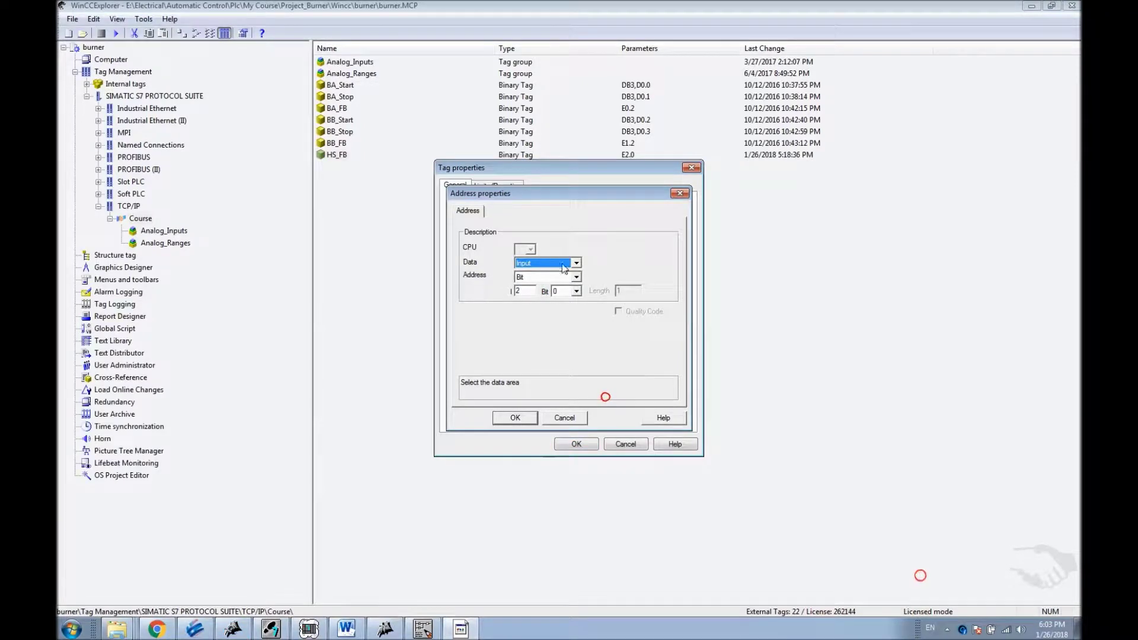
pyautogui.click(570, 265)
pyautogui.click(571, 265)
pyautogui.click(525, 291)
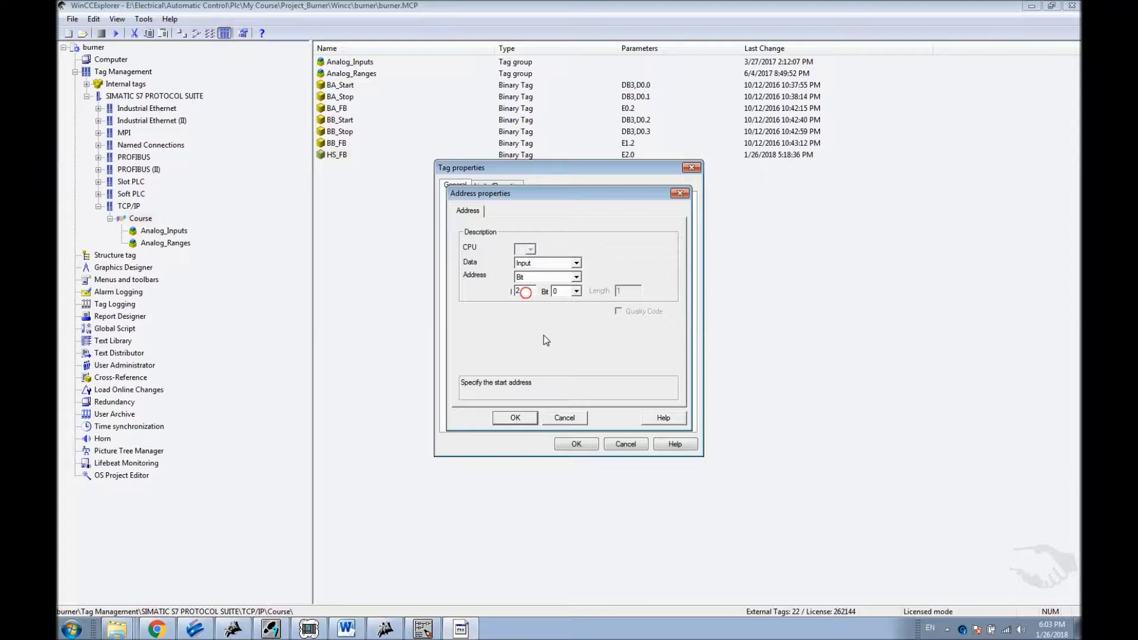
pyautogui.click(515, 418)
pyautogui.click(574, 445)
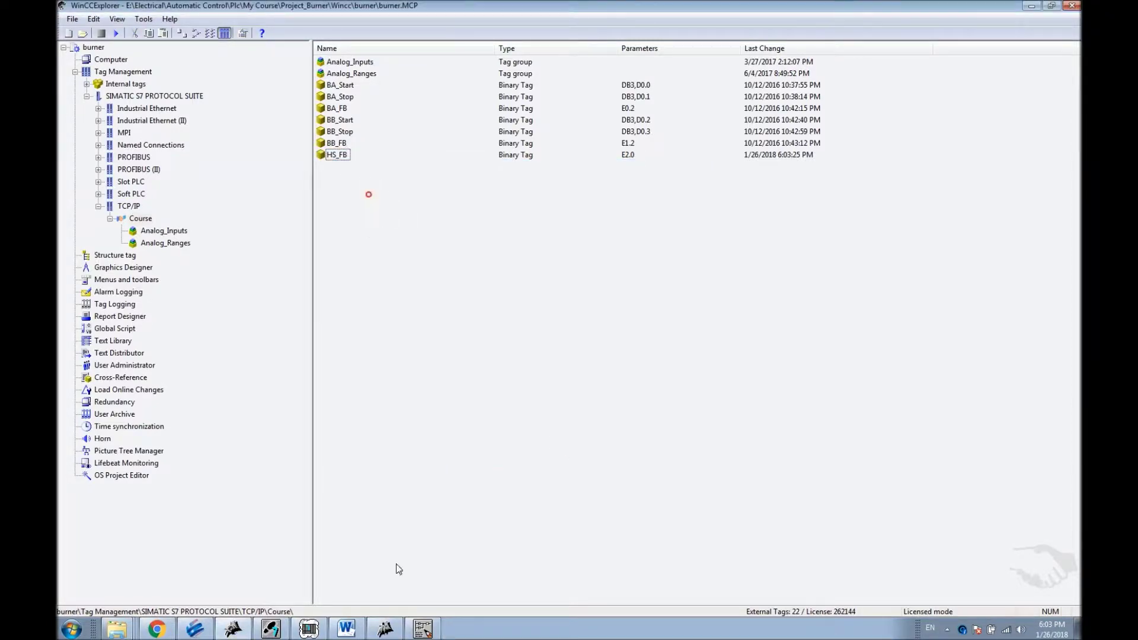
# Step: Switch to the Course document in Word and copy the SCADA tag name HS_Str_Stp under HS 101
pyautogui.click(349, 630)
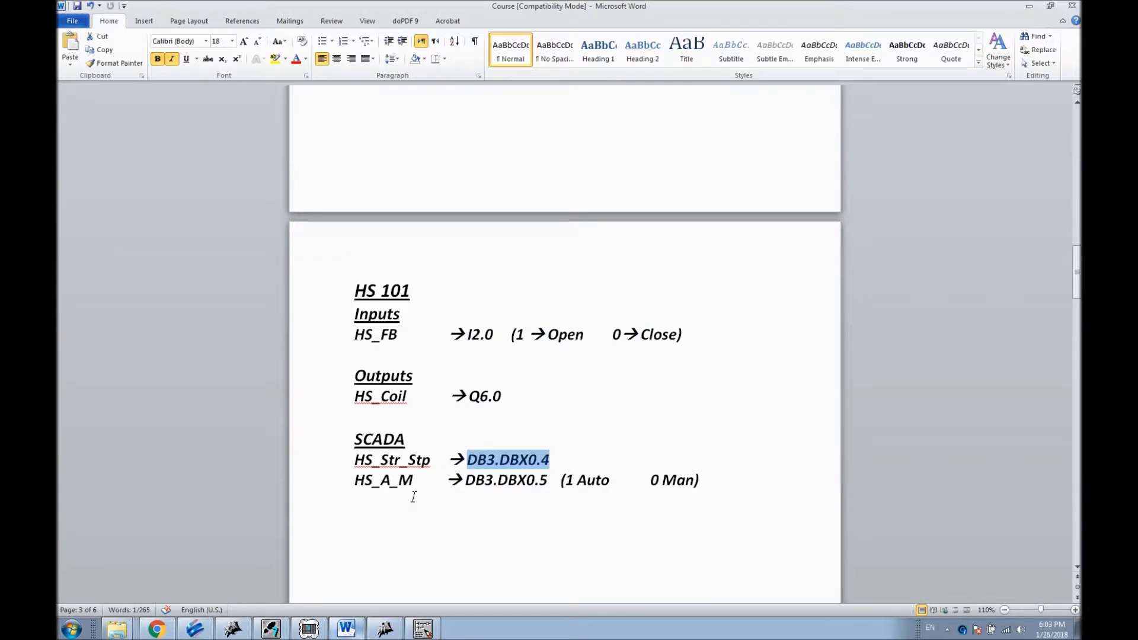
pyautogui.doubleClick(432, 459)
pyautogui.click(367, 459)
pyautogui.moveTo(367, 459); pyautogui.dragTo(431, 460)
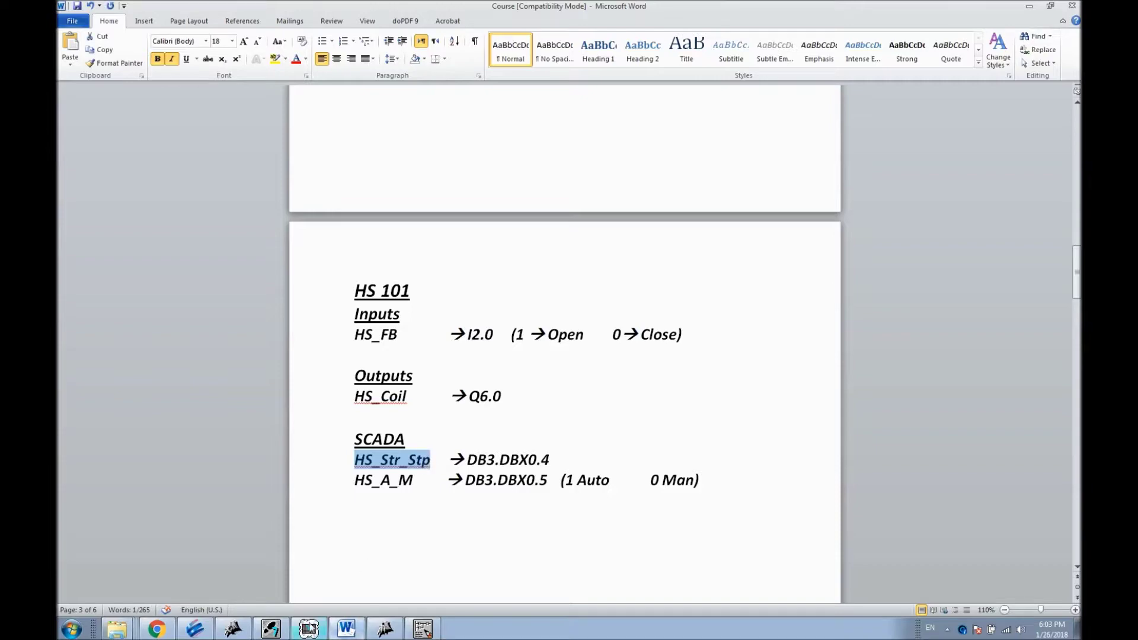
# Step: Switch to WinCC Explorer and start a new binary tag named HS_Str_Stp under the Course connection
pyautogui.click(385, 629)
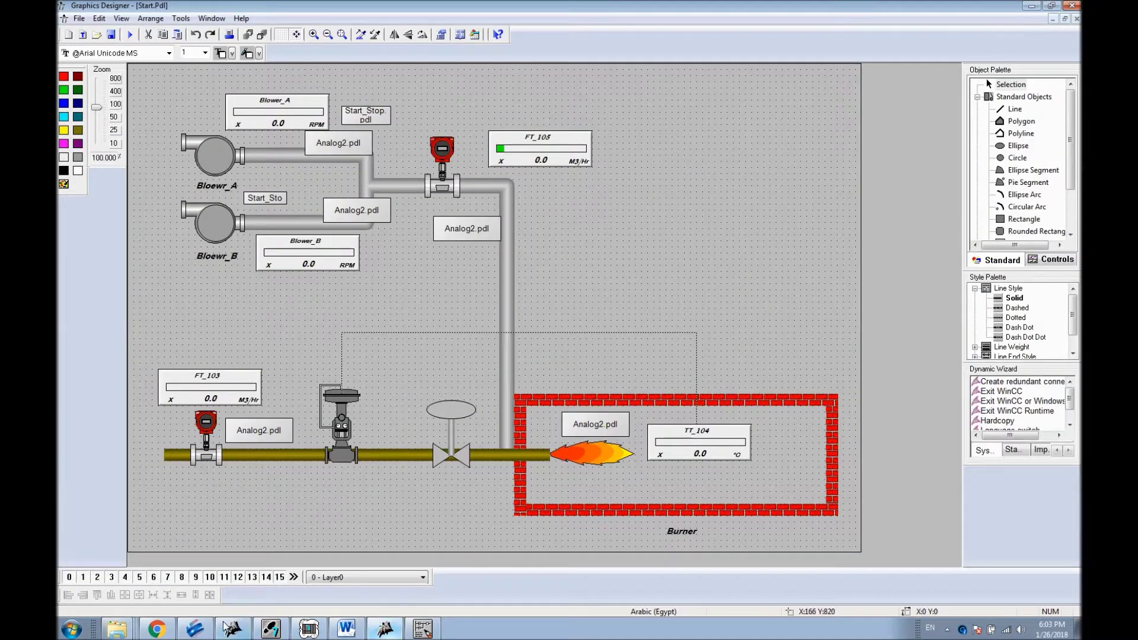
pyautogui.click(232, 629)
pyautogui.rightClick(410, 226)
pyautogui.click(446, 249)
pyautogui.write('HS_Start')
# Step: Open the address properties of HS_Str_Stp and look up its assigned address in the Word document
pyautogui.click(660, 256)
pyautogui.click(558, 265)
pyautogui.click(545, 288)
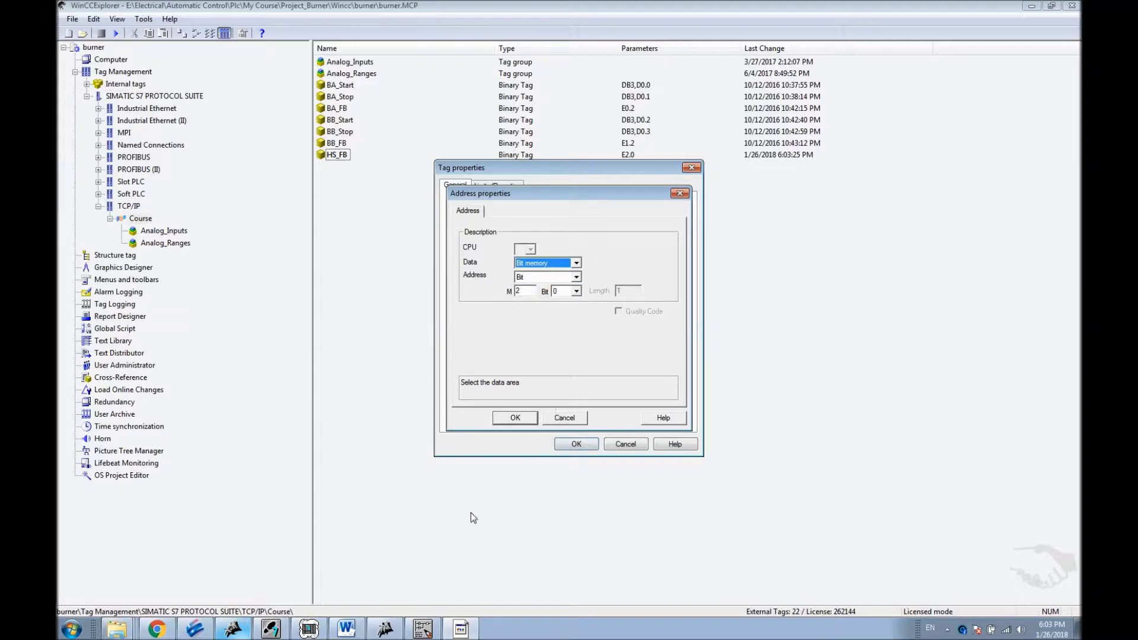
pyautogui.click(348, 629)
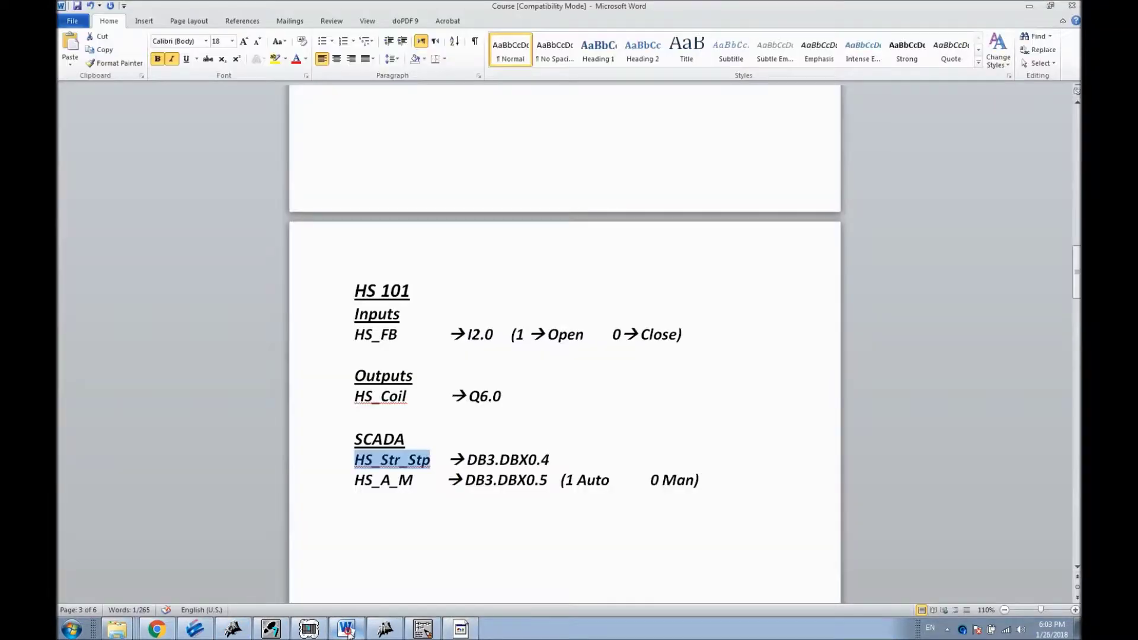
pyautogui.hotkey('alt', 'Tab')
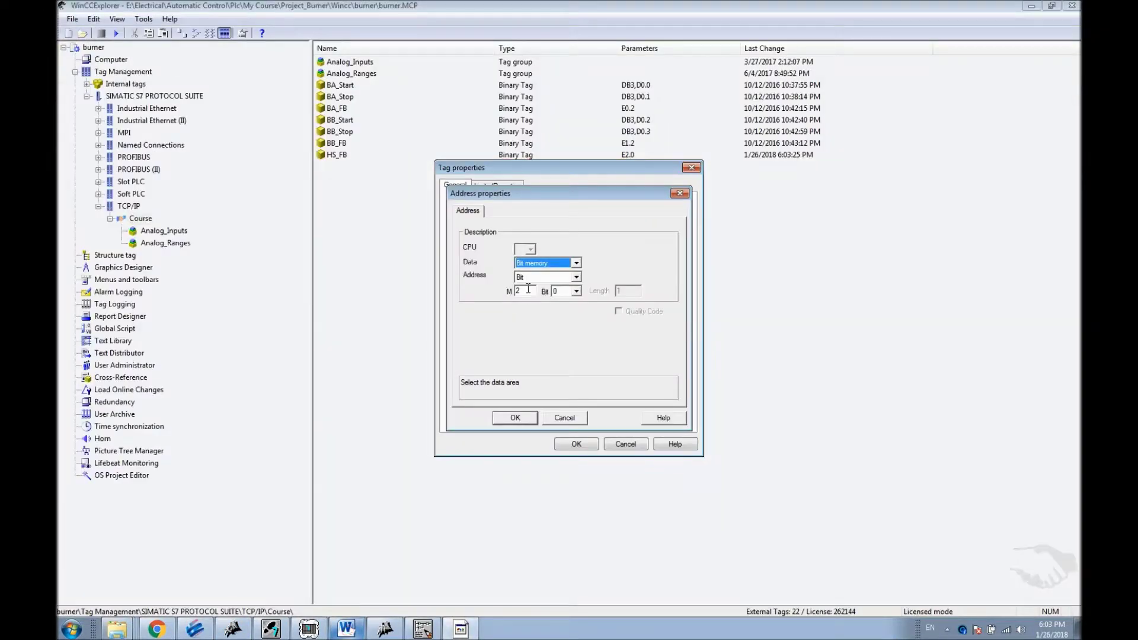
# Step: Set the HS_Str_Stp address to data area DB with byte 3 and bit 4, and try to confirm it
pyautogui.click(576, 263)
pyautogui.click(543, 278)
pyautogui.doubleClick(522, 291)
pyautogui.write('3')
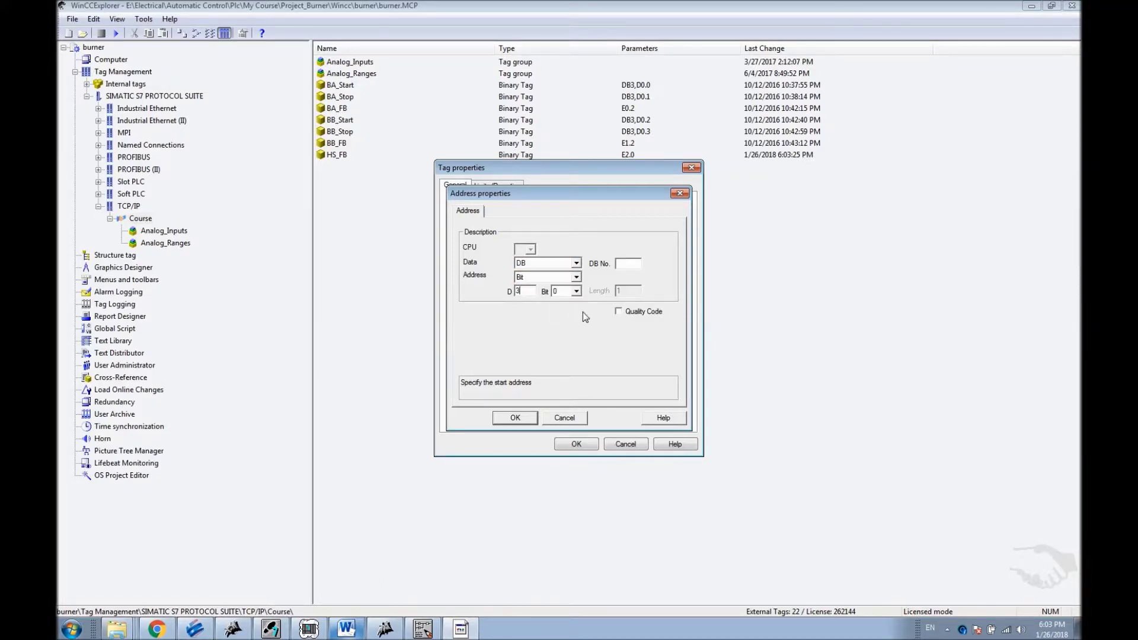
pyautogui.click(566, 294)
pyautogui.click(565, 292)
pyautogui.write('4')
pyautogui.click(510, 418)
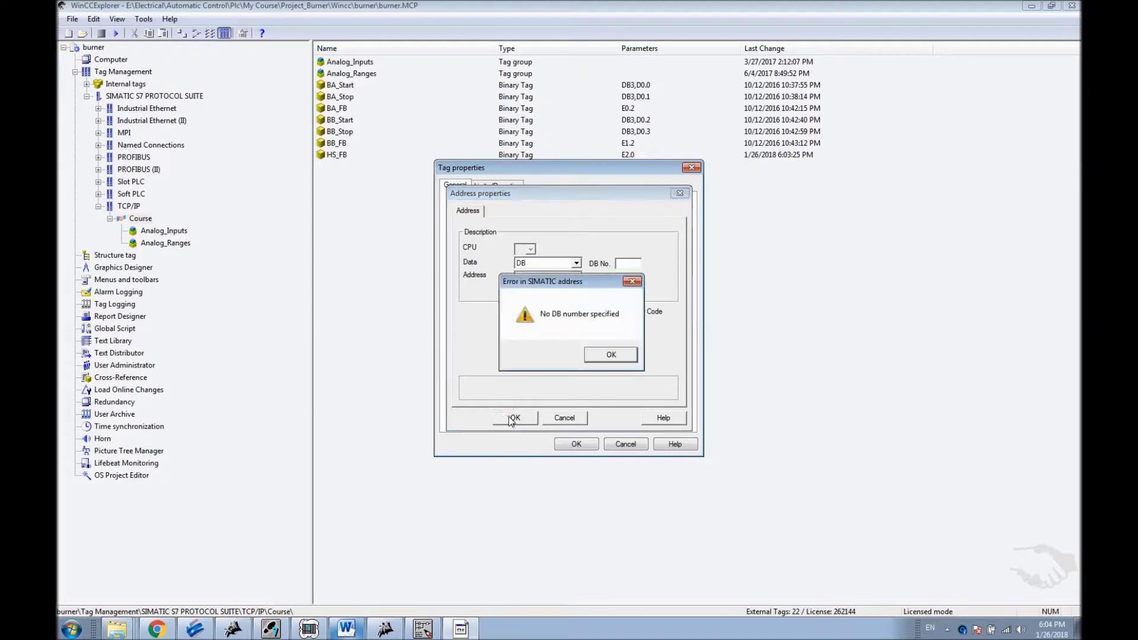
# Step: Set the DB number to 3 and the byte to 0 for HS_Str_Stp, and confirm the tag
pyautogui.click(611, 354)
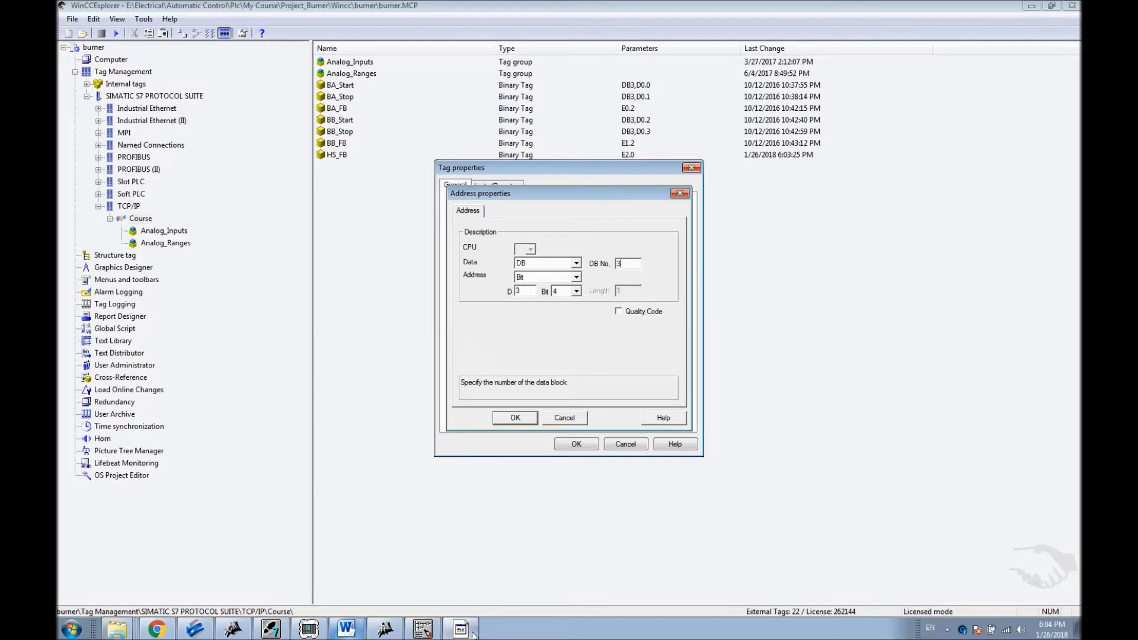
pyautogui.click(348, 629)
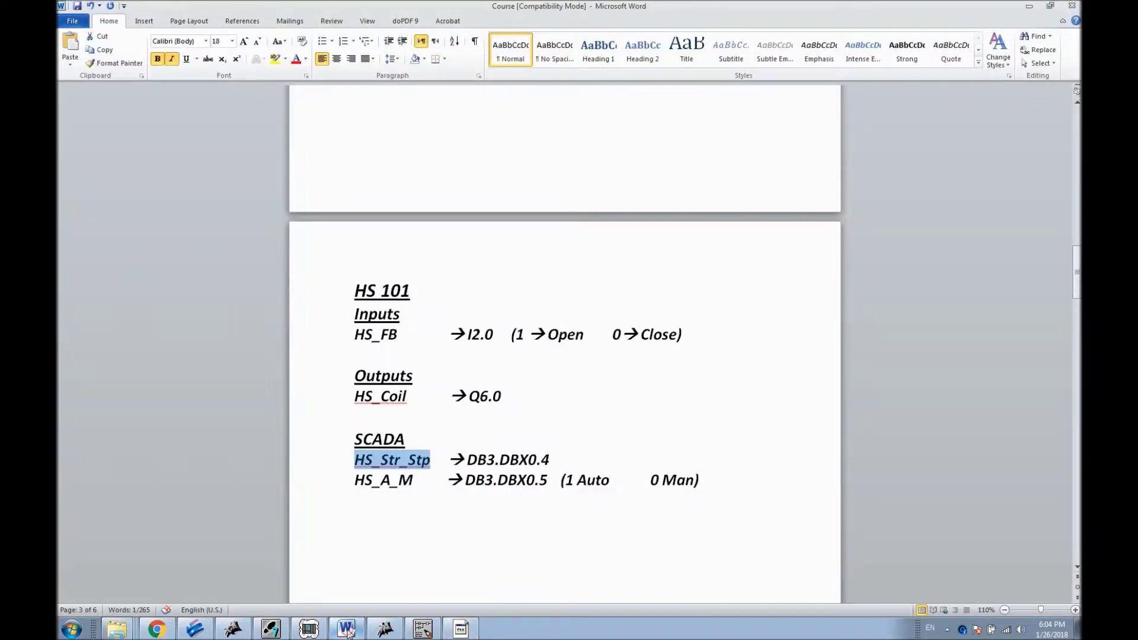
pyautogui.click(347, 629)
pyautogui.click(529, 289)
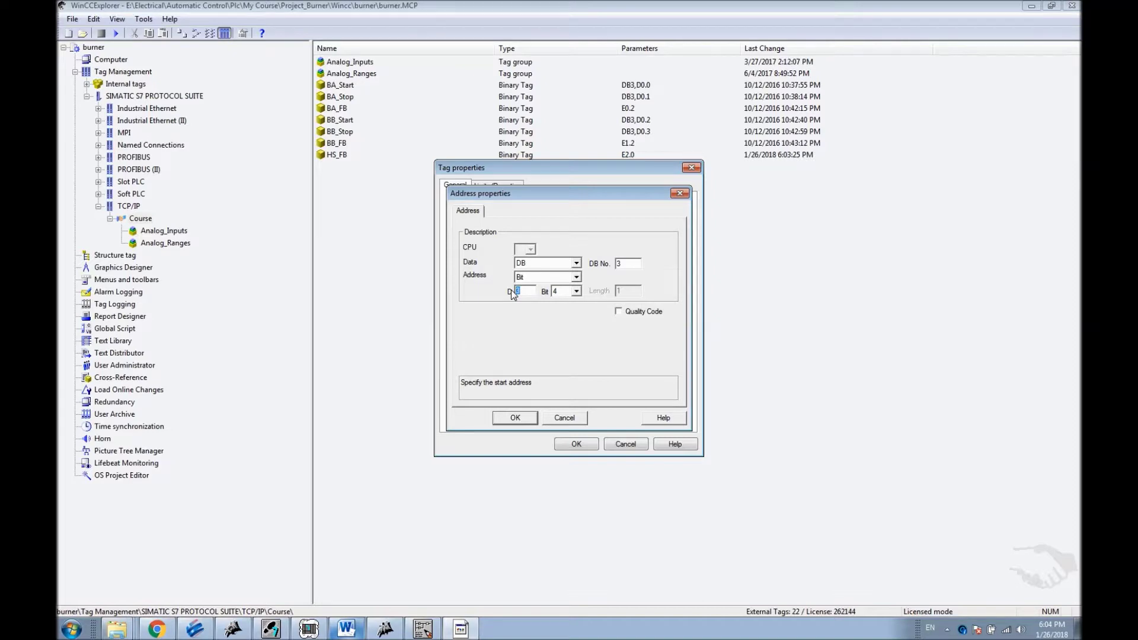
pyautogui.click(515, 417)
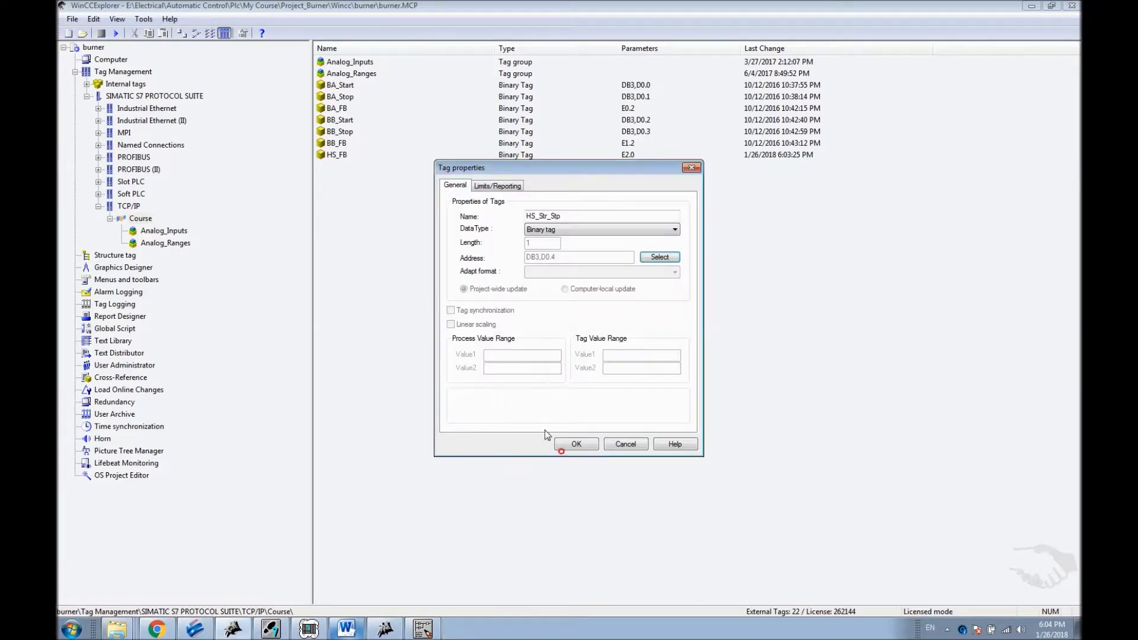
pyautogui.click(576, 444)
# Step: Copy the HS_Str_Stp tag and paste a duplicate of it into the Course tag list
pyautogui.click(344, 166)
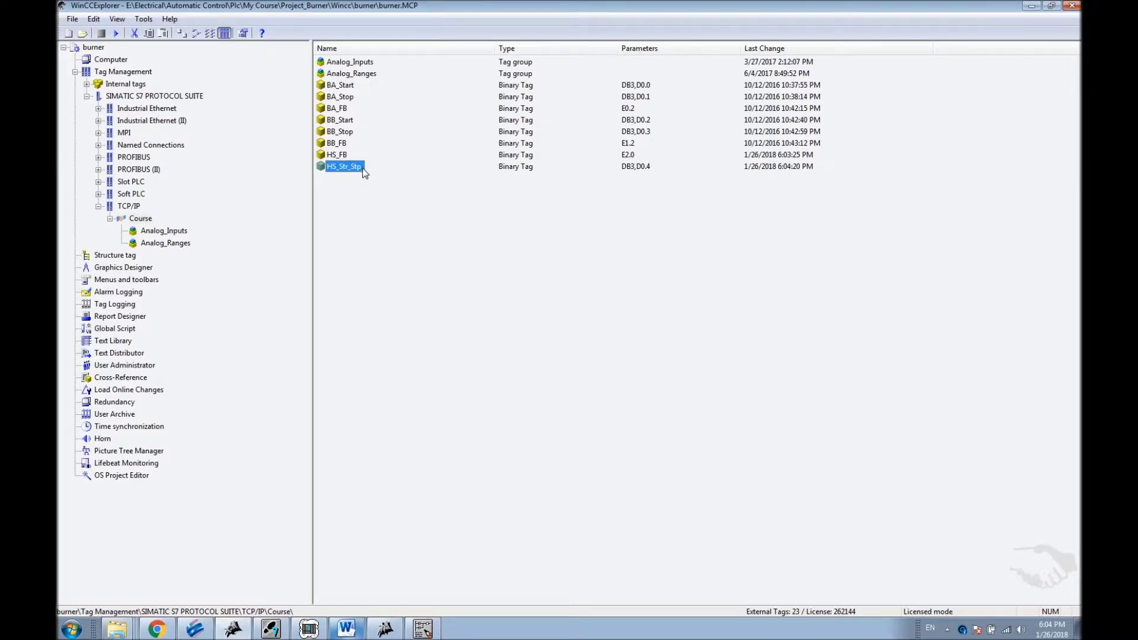
pyautogui.rightClick(363, 170)
pyautogui.click(402, 210)
pyautogui.rightClick(375, 211)
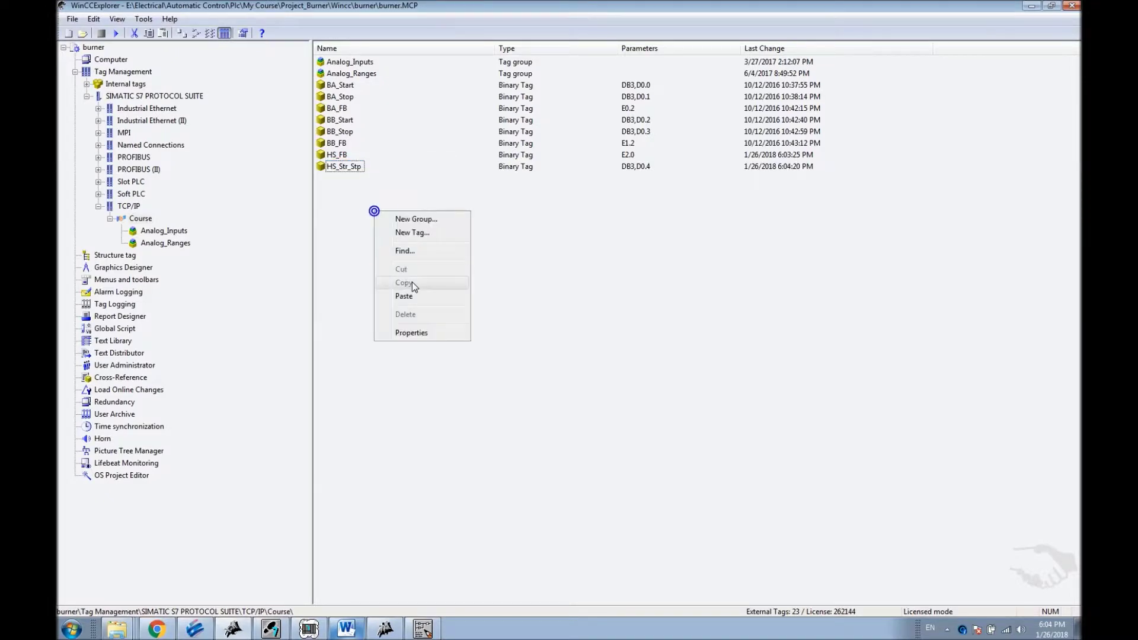
pyautogui.click(404, 296)
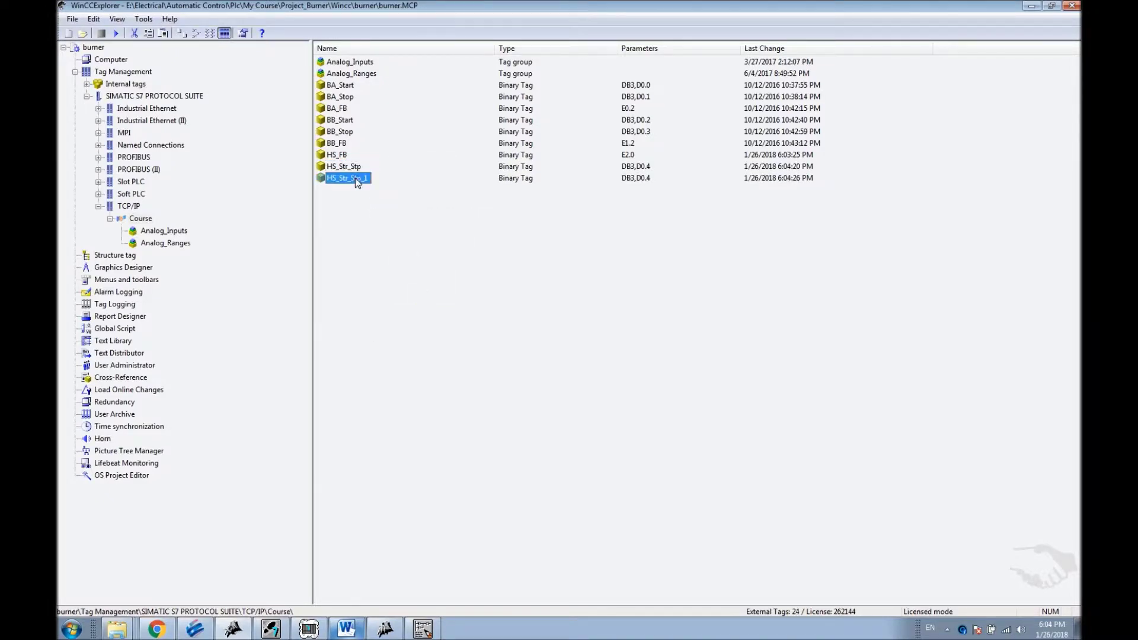
# Step: Rename the duplicated tag to HS_A_M, set its address to DB3, D0.5, and confirm it
pyautogui.doubleClick(354, 178)
pyautogui.moveTo(587, 216); pyautogui.dragTo(543, 217)
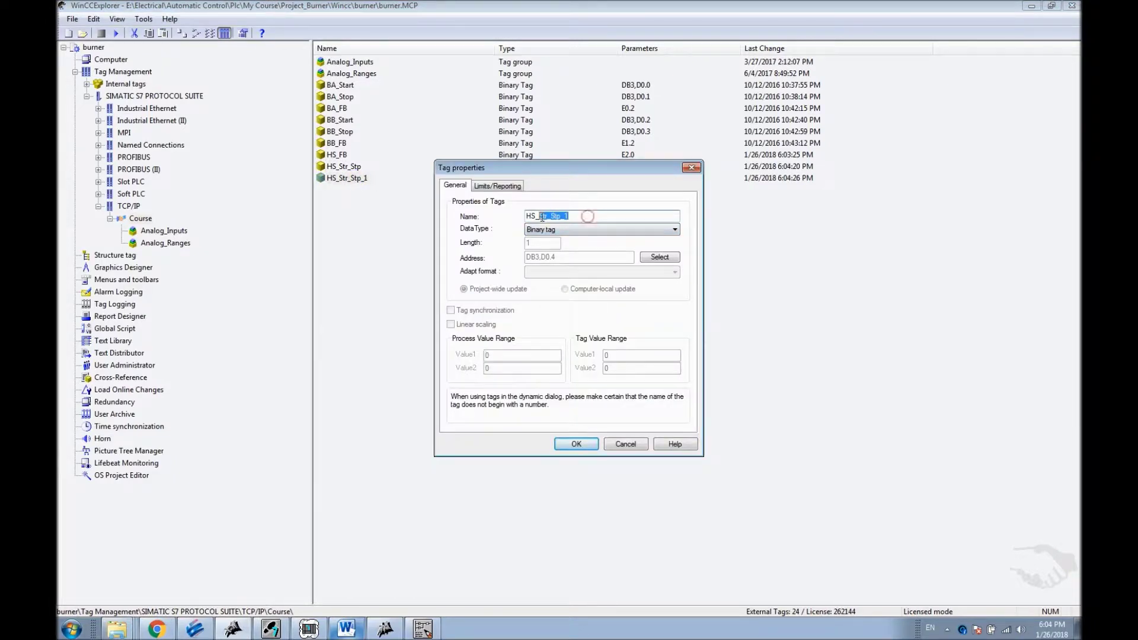
pyautogui.write('A_M')
pyautogui.click(658, 257)
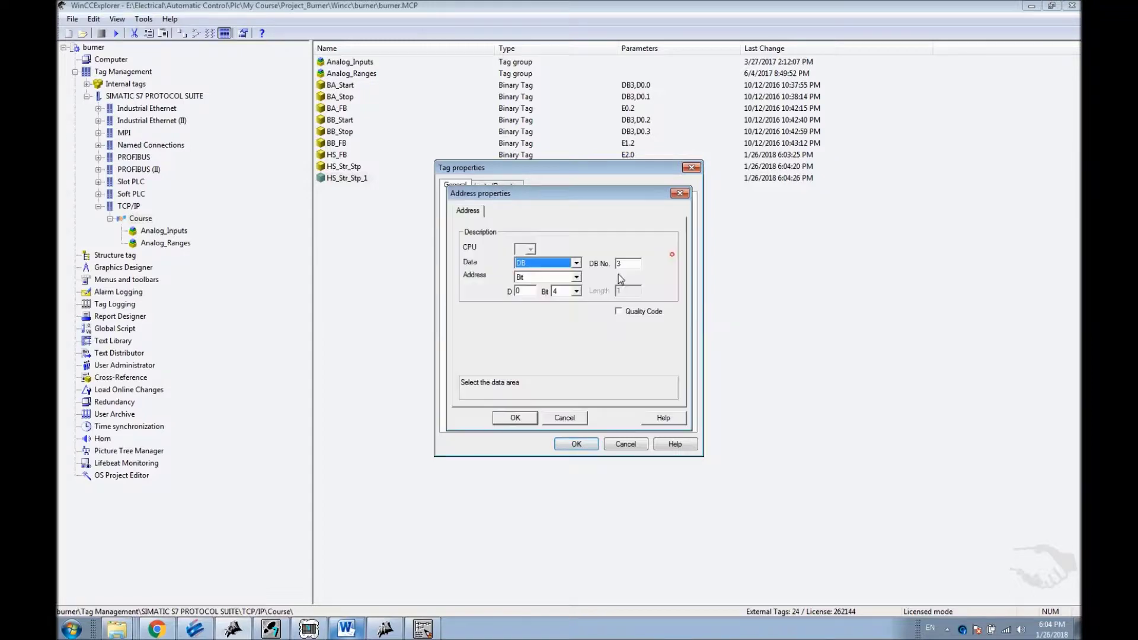
pyautogui.click(563, 291)
pyautogui.click(554, 310)
pyautogui.click(563, 291)
pyautogui.click(563, 310)
pyautogui.click(499, 416)
pyautogui.click(569, 444)
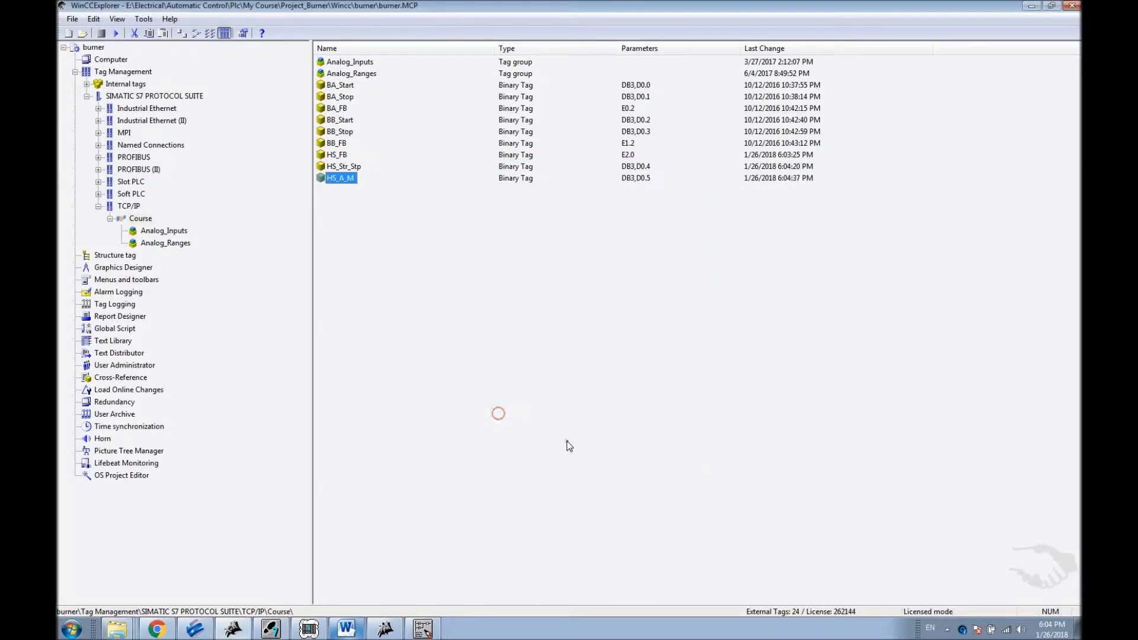
pyautogui.click(428, 311)
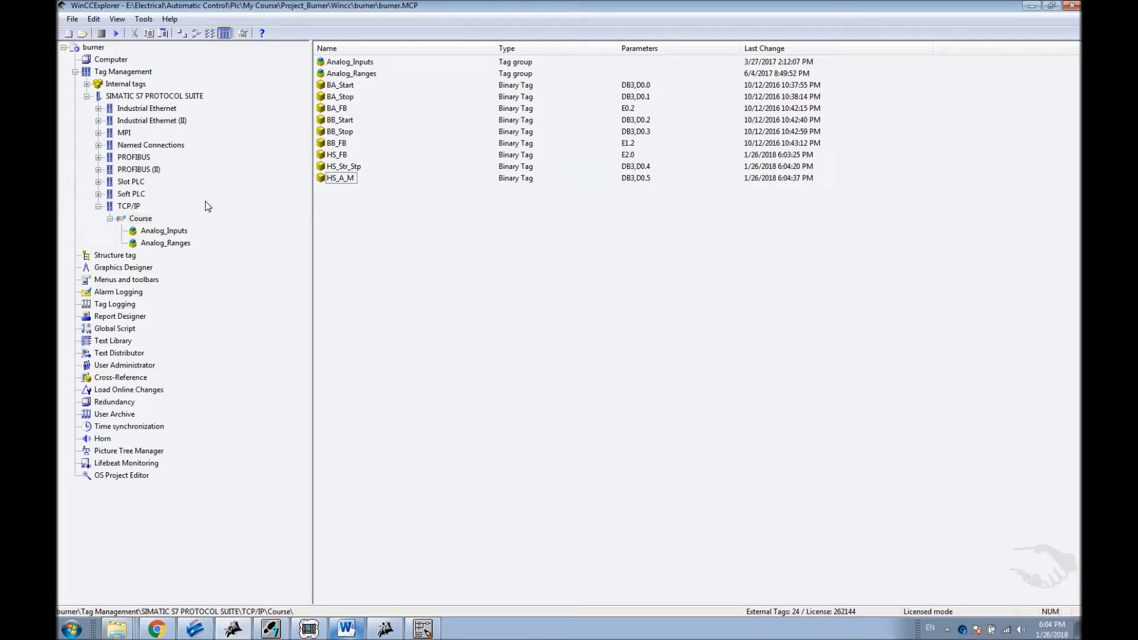
# Step: Create a new Graphics Designer picture in the burner project and rename it to HS.Pdl
pyautogui.click(121, 268)
pyautogui.rightClick(367, 143)
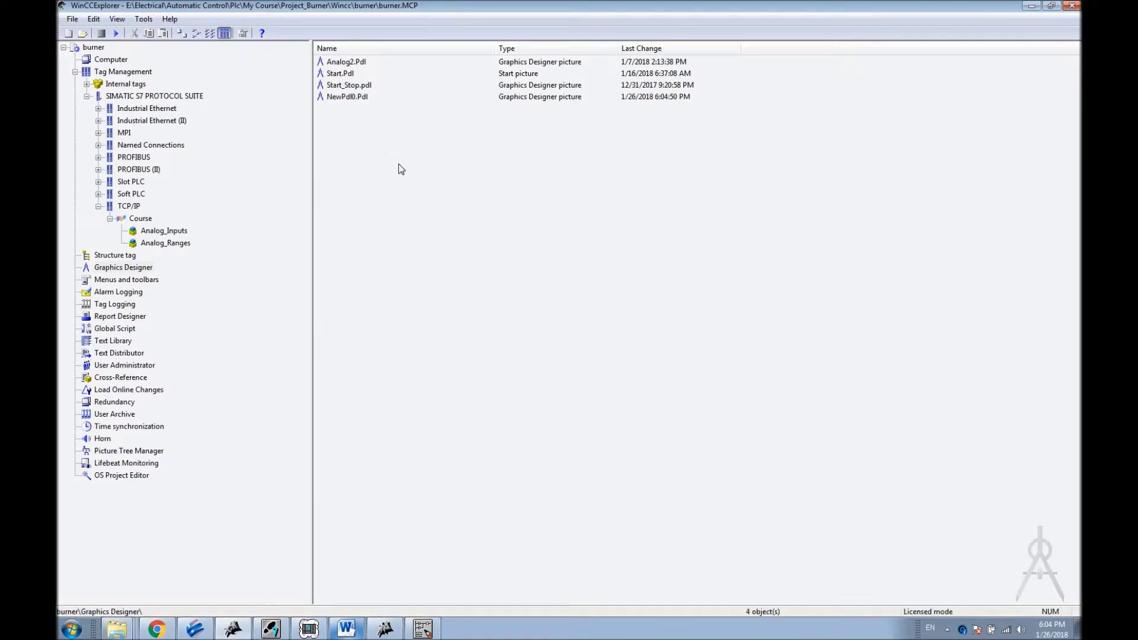
pyautogui.rightClick(352, 100)
pyautogui.click(383, 121)
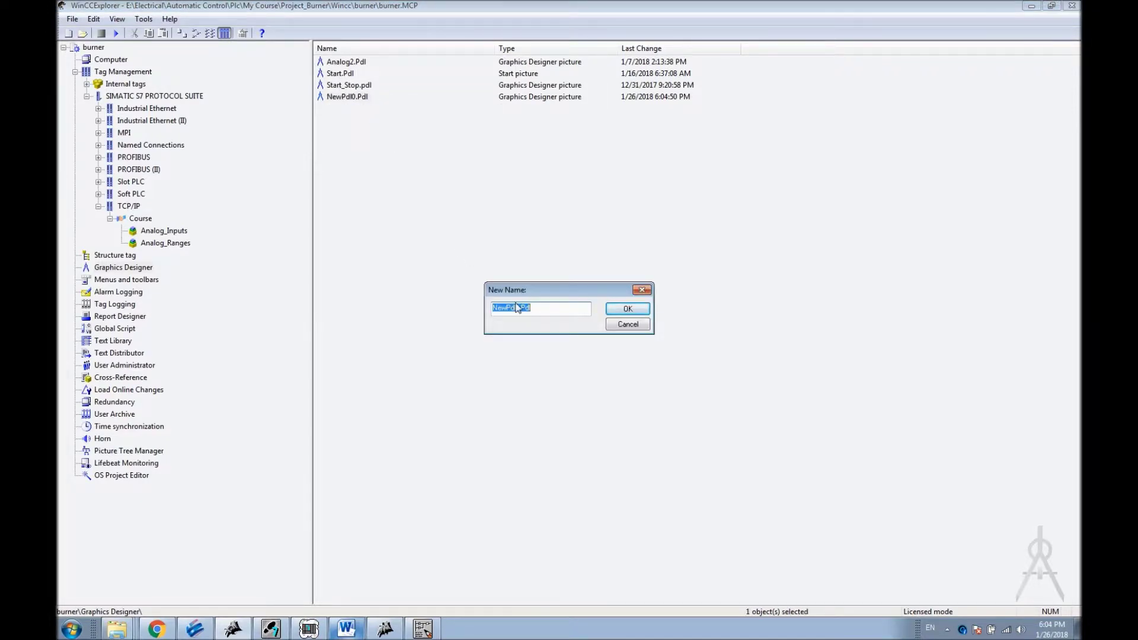
pyautogui.moveTo(520, 308); pyautogui.dragTo(498, 311)
pyautogui.click(612, 310)
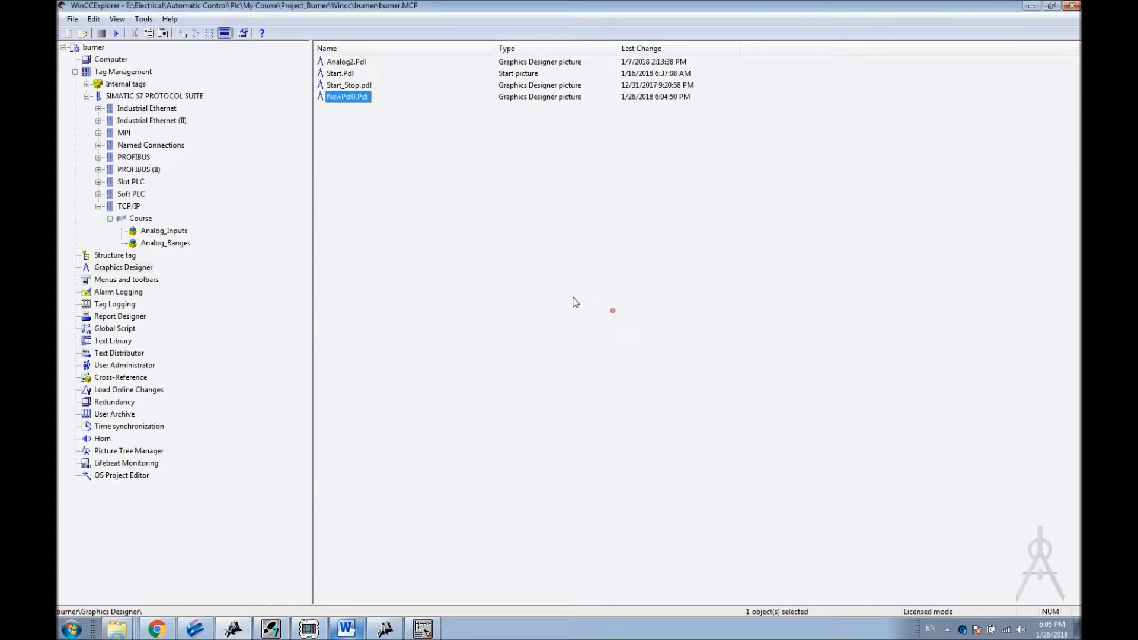
# Step: Open HS.Pdl in Graphics Designer and set the picture width to 200 in its geometry properties
pyautogui.doubleClick(337, 97)
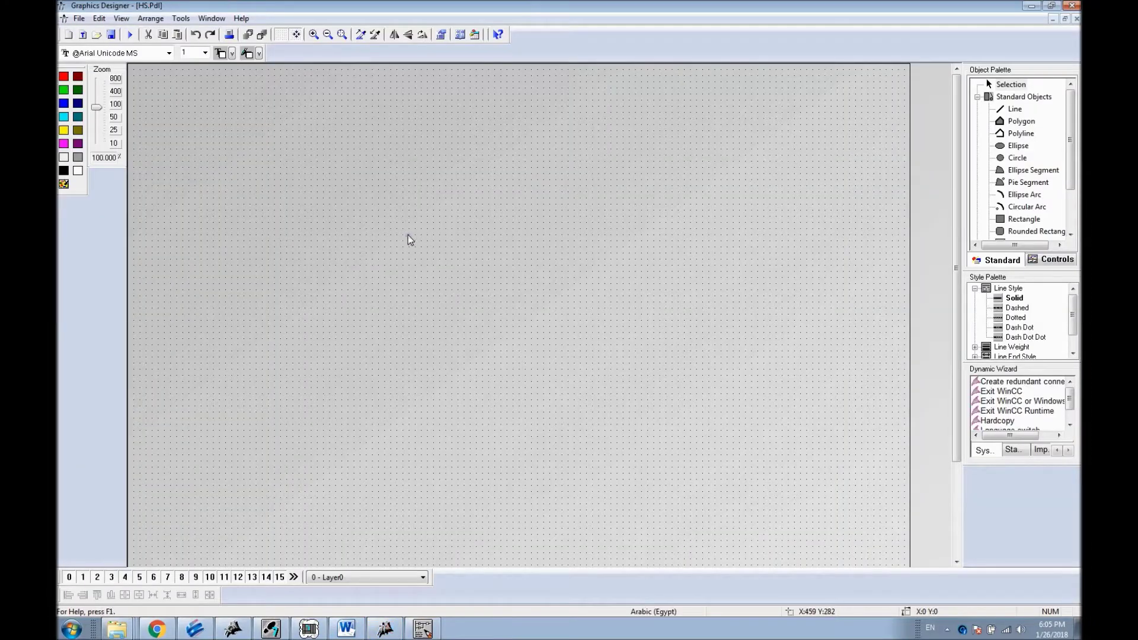
pyautogui.rightClick(408, 235)
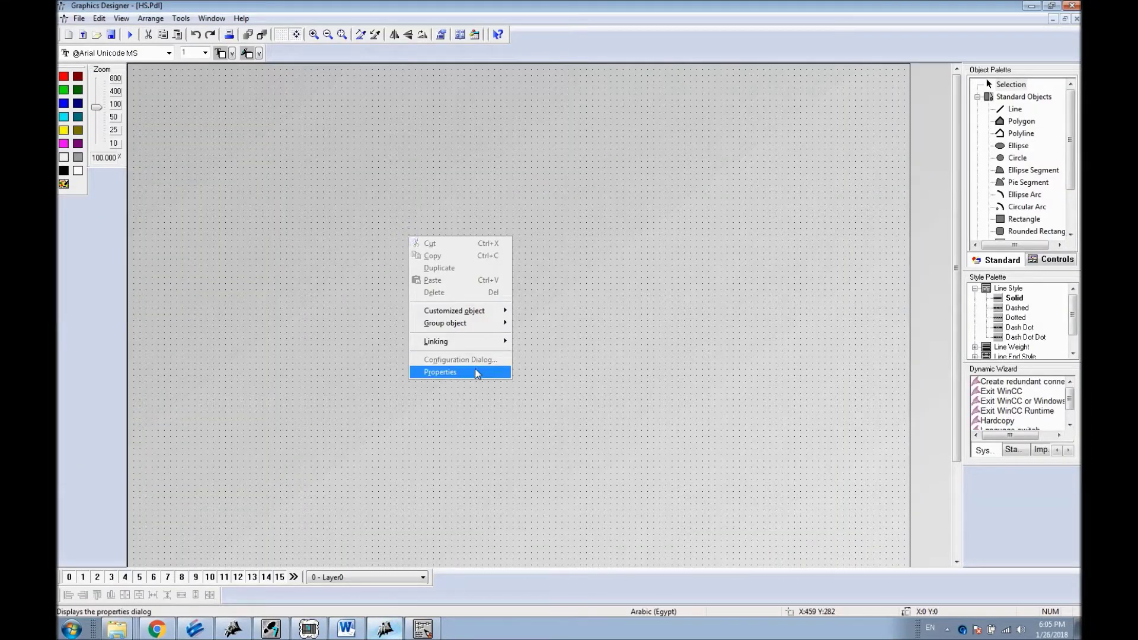
pyautogui.click(476, 373)
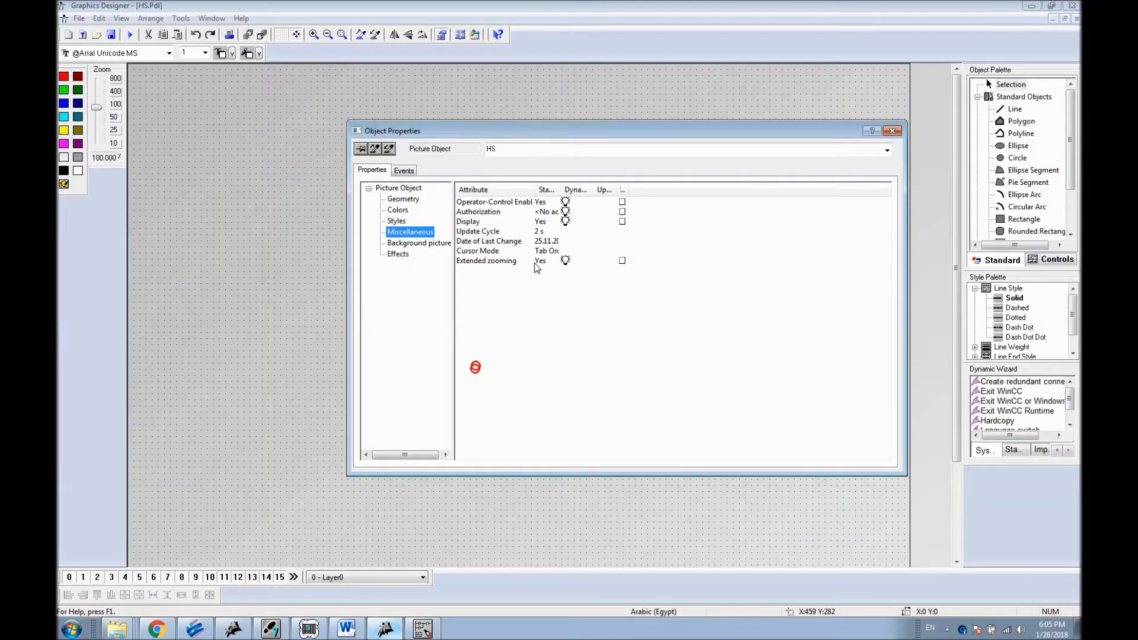
pyautogui.click(398, 255)
pyautogui.press('Tab')
pyautogui.click(413, 201)
pyautogui.doubleClick(547, 201)
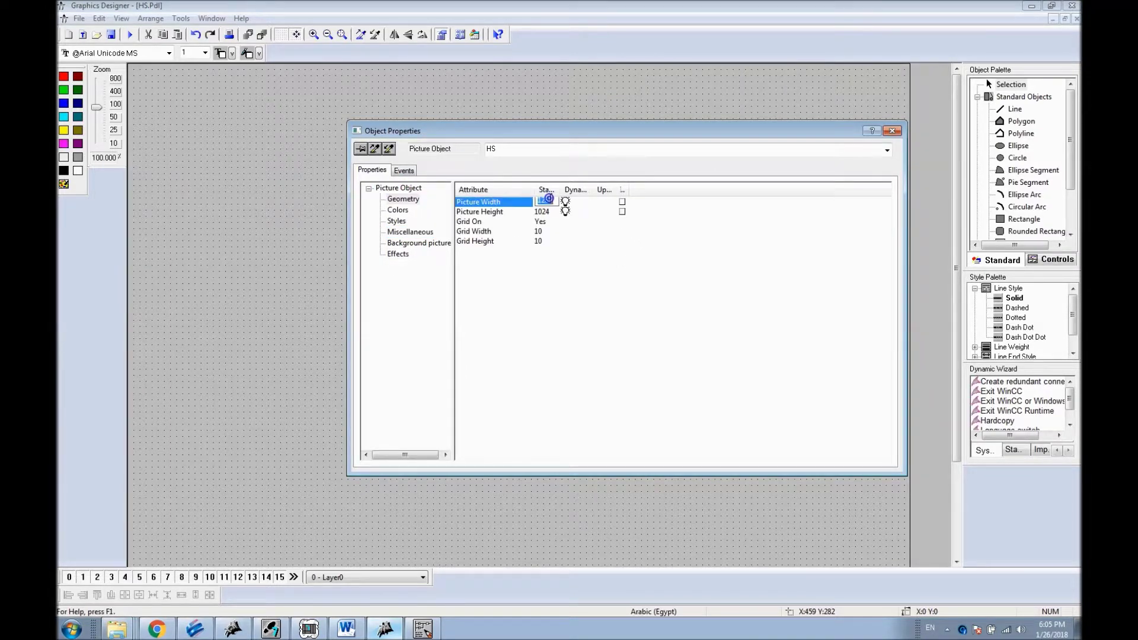
pyautogui.write('200')
pyautogui.press('Return')
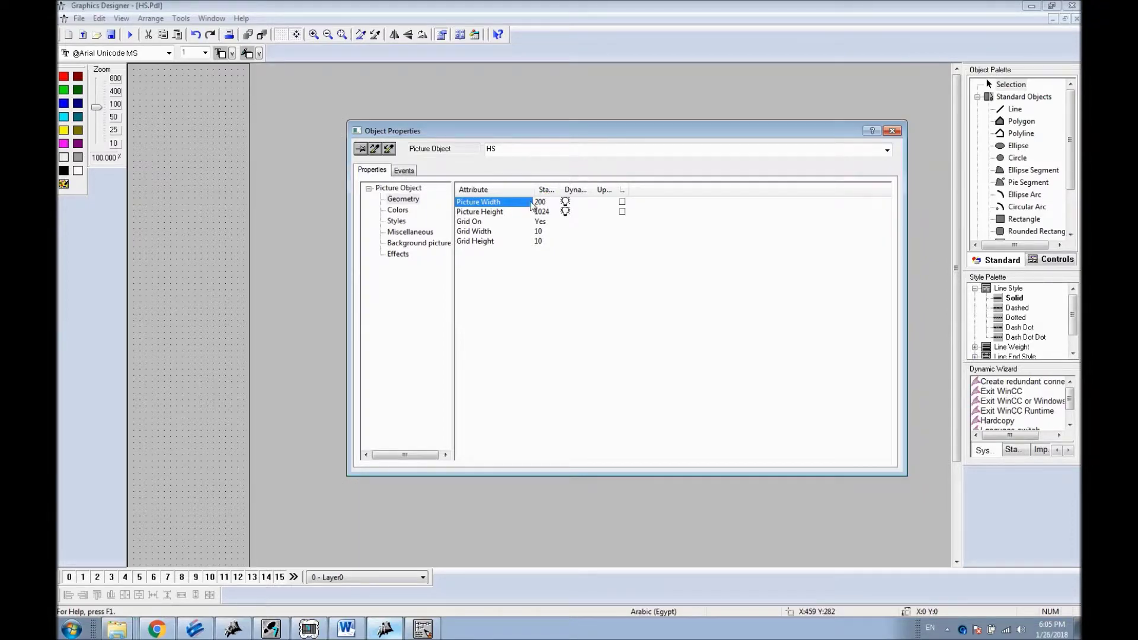
# Step: Try a picture width of 150 for HS.Pdl and set it back to 200
pyautogui.write('150')
pyautogui.press('Return')
pyautogui.click(545, 201)
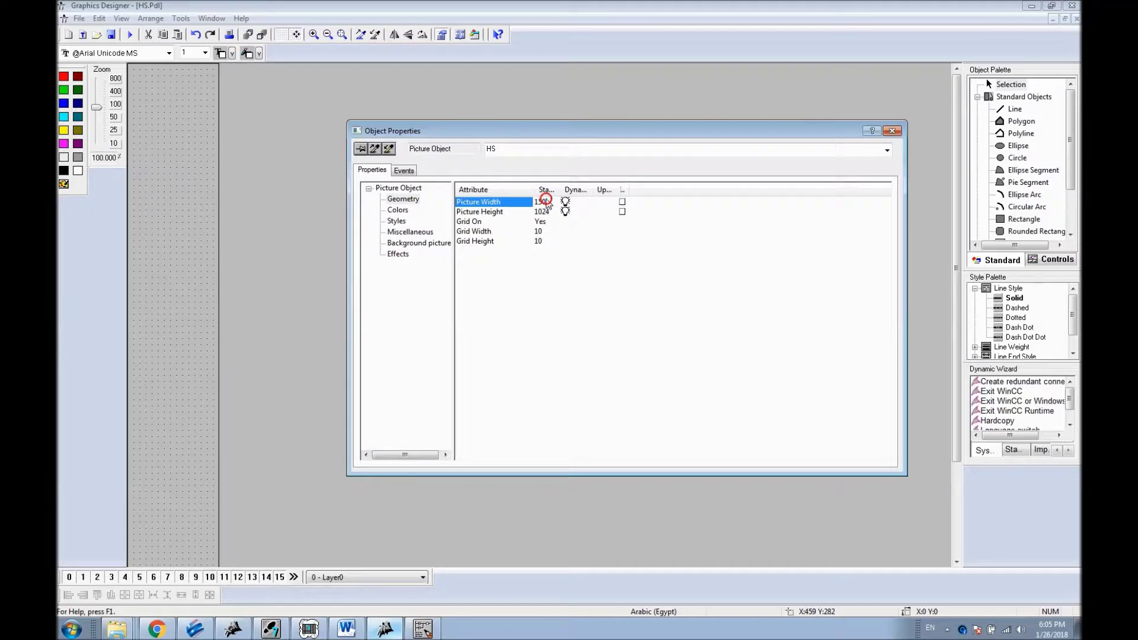
pyautogui.write('200')
pyautogui.press('Return')
# Step: Try picture heights of 200 and 50 for HS.Pdl in its geometry properties
pyautogui.click(551, 212)
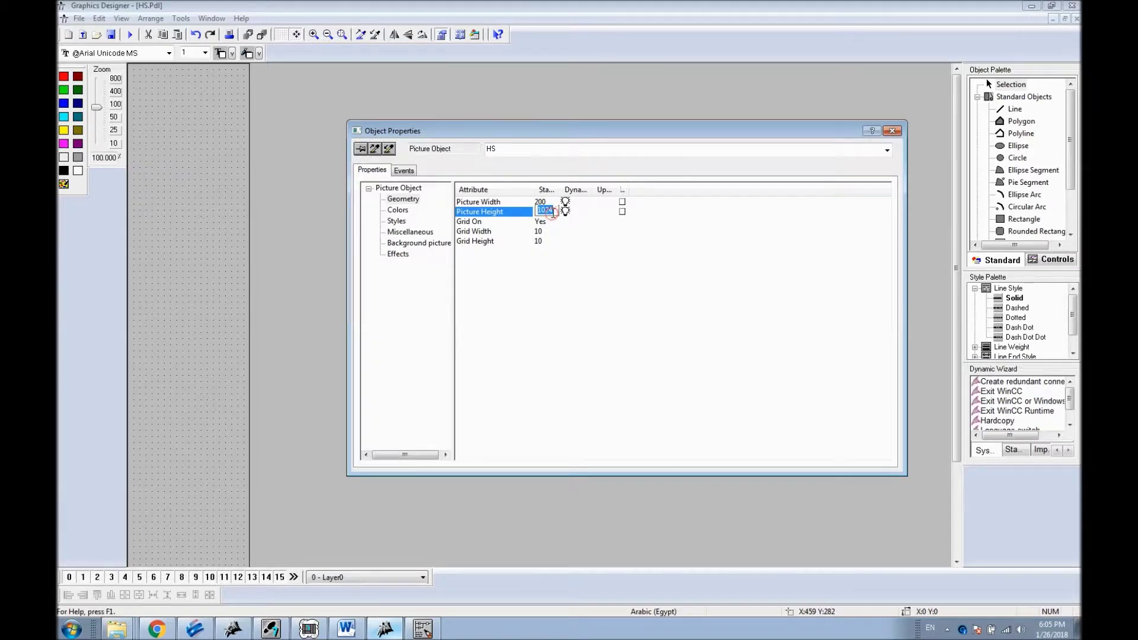
pyautogui.write('200')
pyautogui.press('Return')
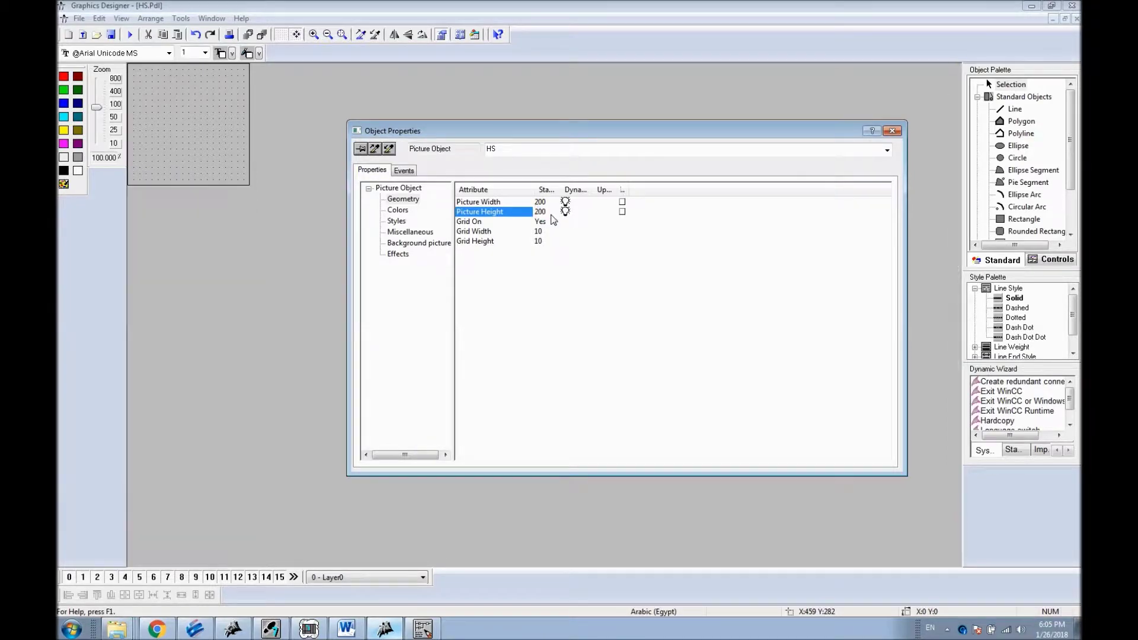
pyautogui.write('50')
pyautogui.press('Return')
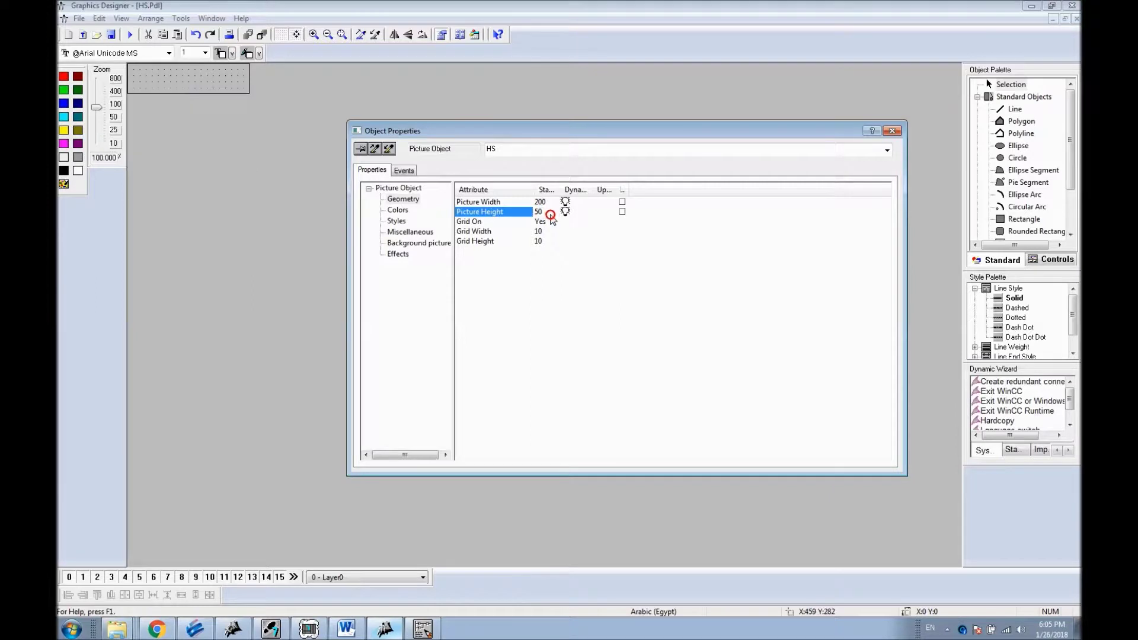
pyautogui.click(894, 131)
# Step: Open the Start_Stop.pdl picture and delete its Stop button to expose the picture background
pyautogui.click(385, 629)
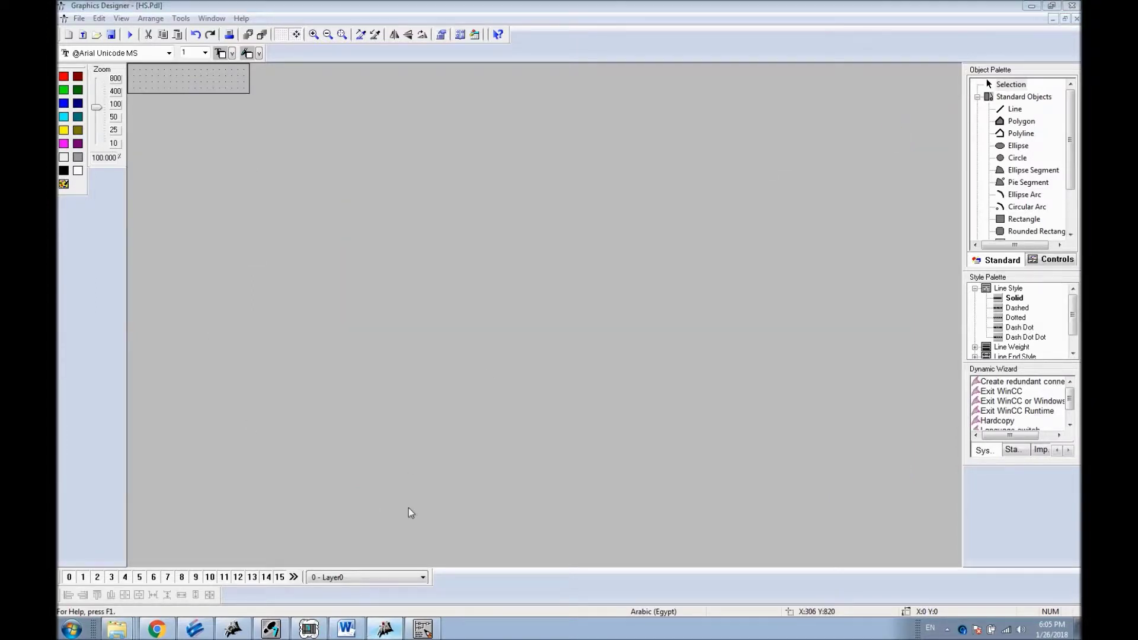
pyautogui.doubleClick(343, 85)
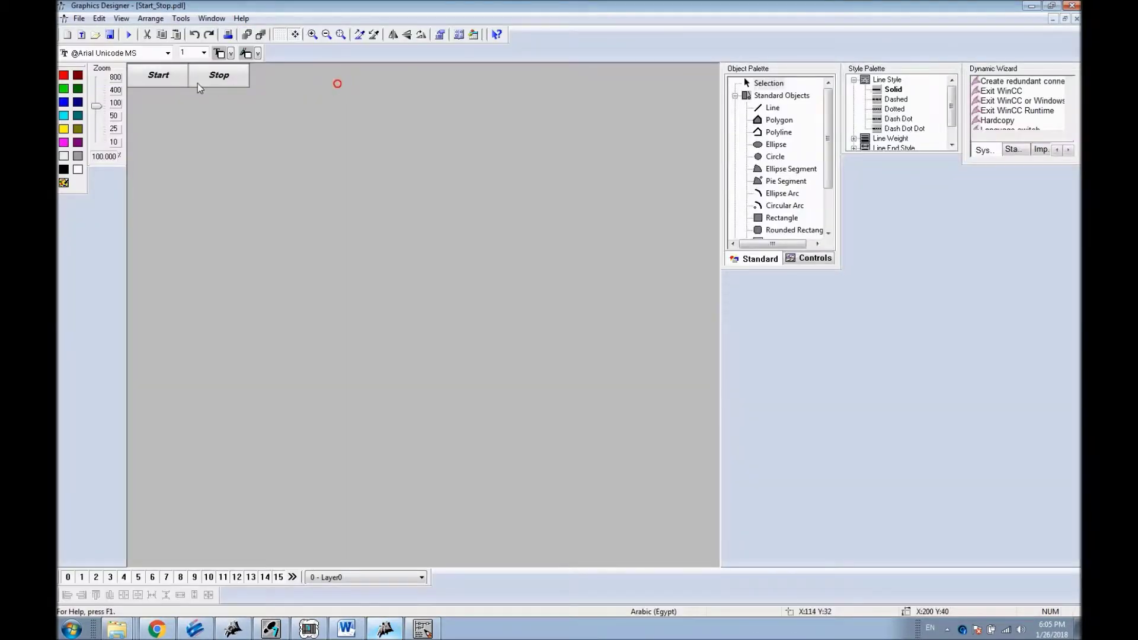
pyautogui.click(187, 87)
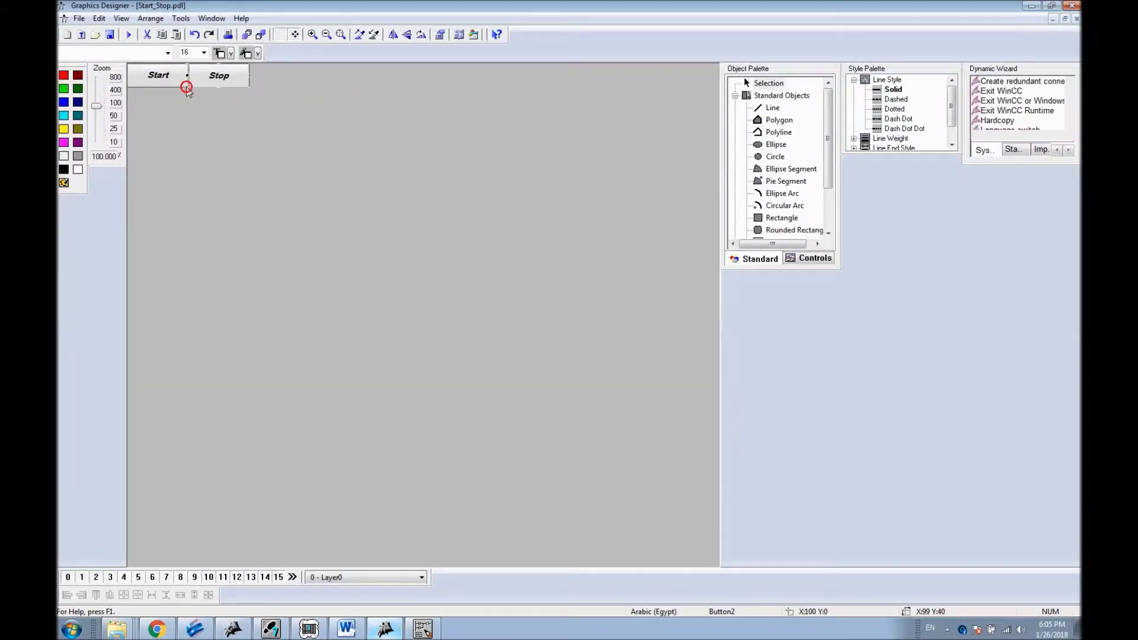
pyautogui.click(181, 80)
pyautogui.click(190, 77)
pyautogui.press('Delete')
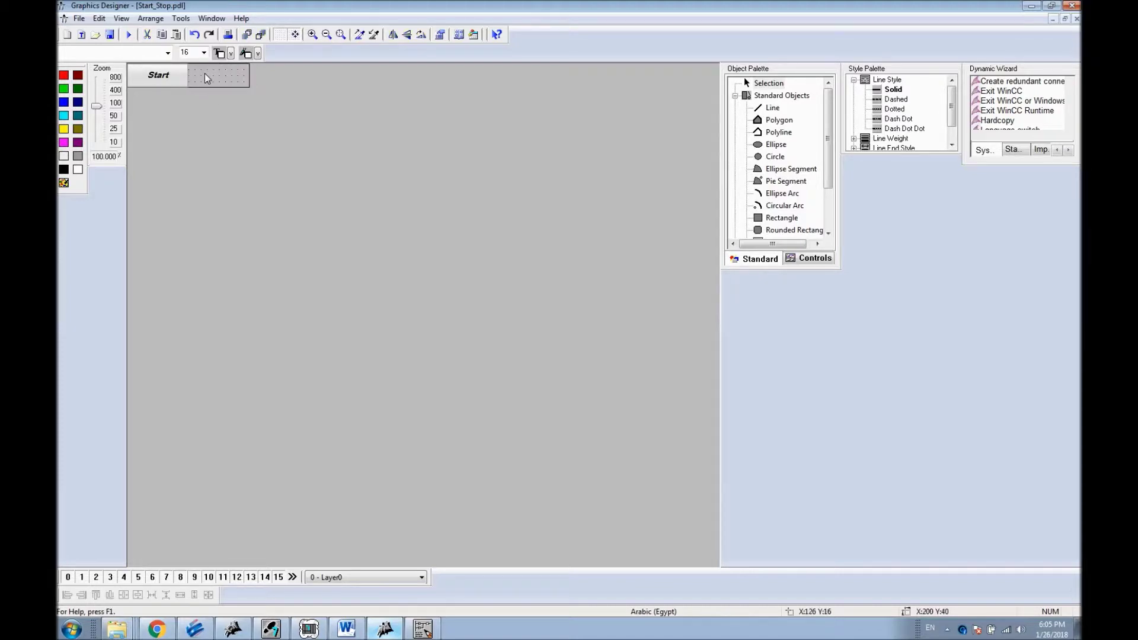
# Step: Examine the width and height of the Start_Stop picture, and close it without saving
pyautogui.rightClick(204, 74)
pyautogui.click(237, 210)
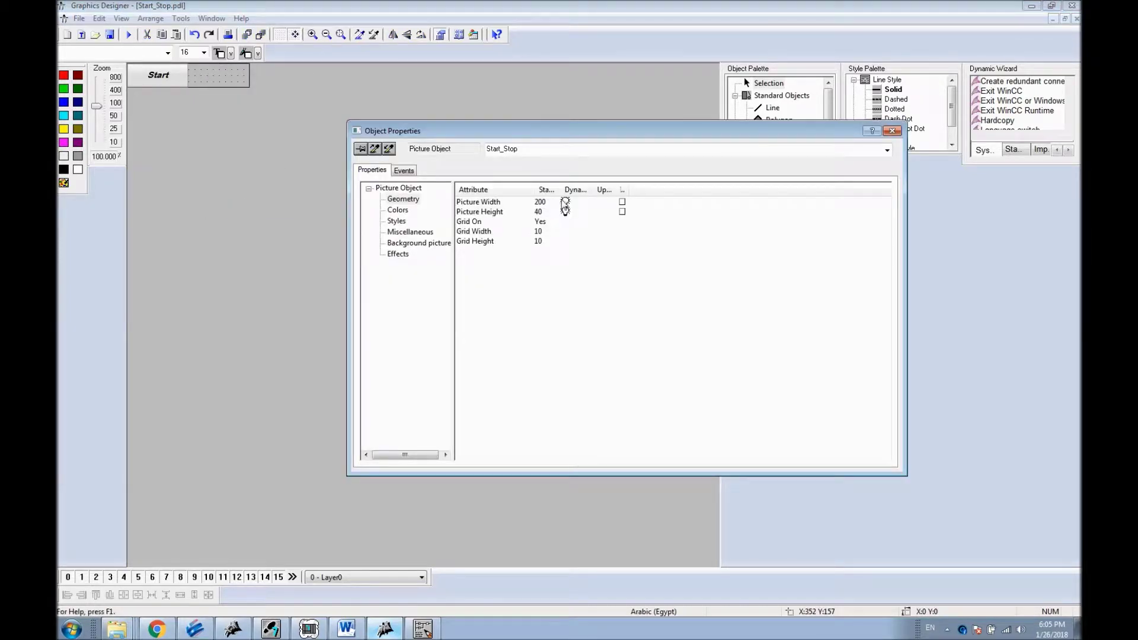
pyautogui.click(892, 130)
pyautogui.click(1076, 19)
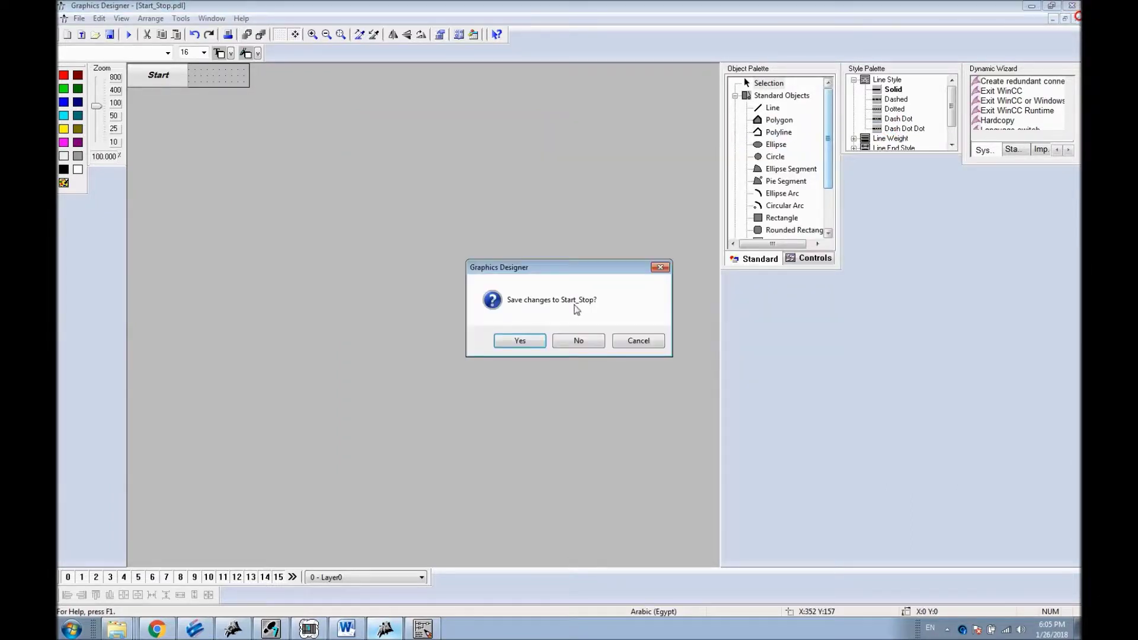
pyautogui.click(580, 338)
# Step: Set the picture height of HS.Pdl to 80 in its geometry properties
pyautogui.click(222, 85)
pyautogui.rightClick(213, 91)
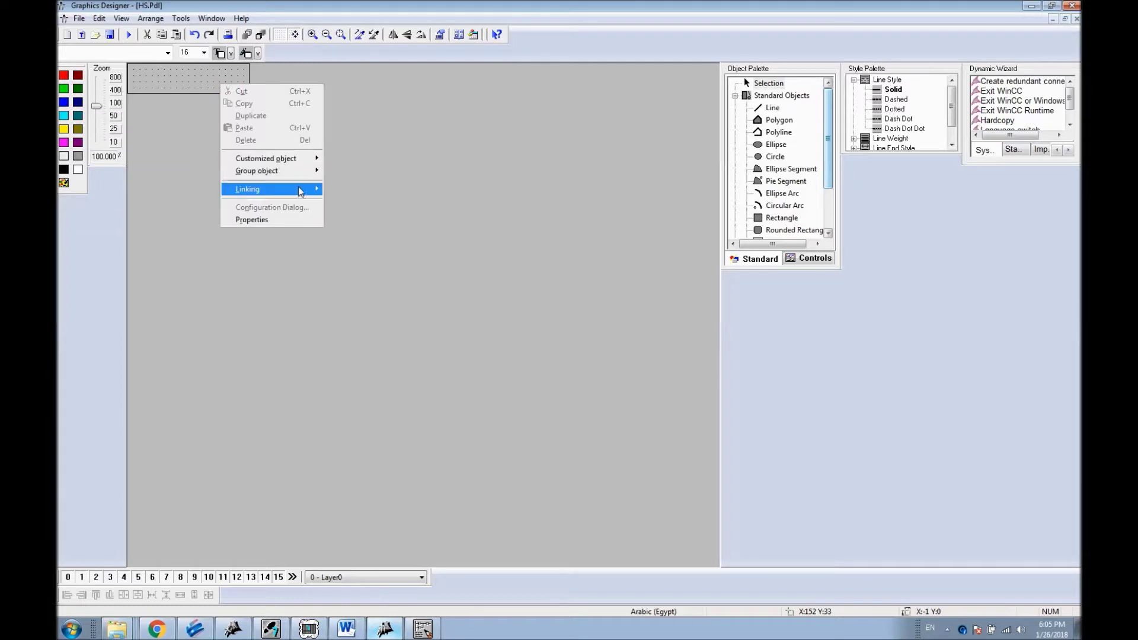
pyautogui.click(297, 220)
pyautogui.doubleClick(543, 212)
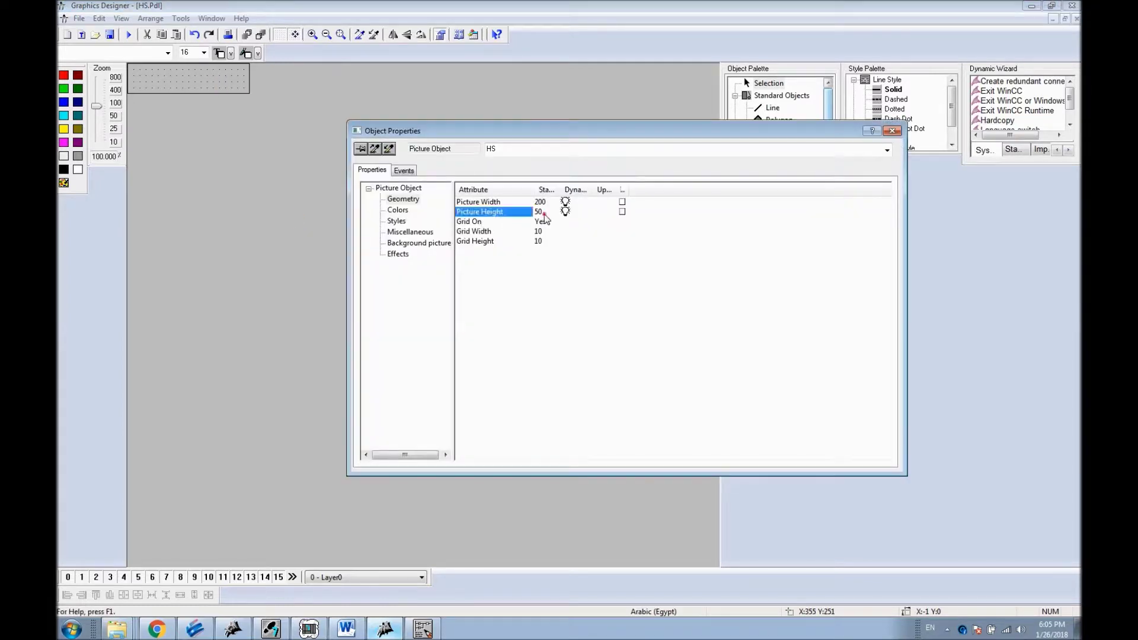
pyautogui.press('Return')
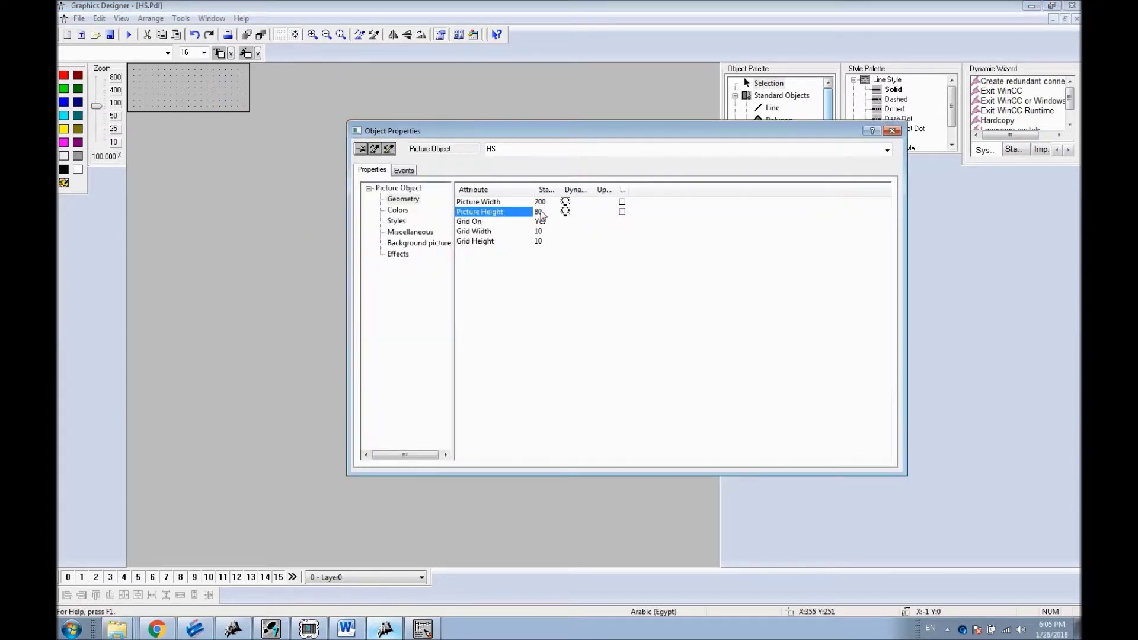
pyautogui.click(892, 130)
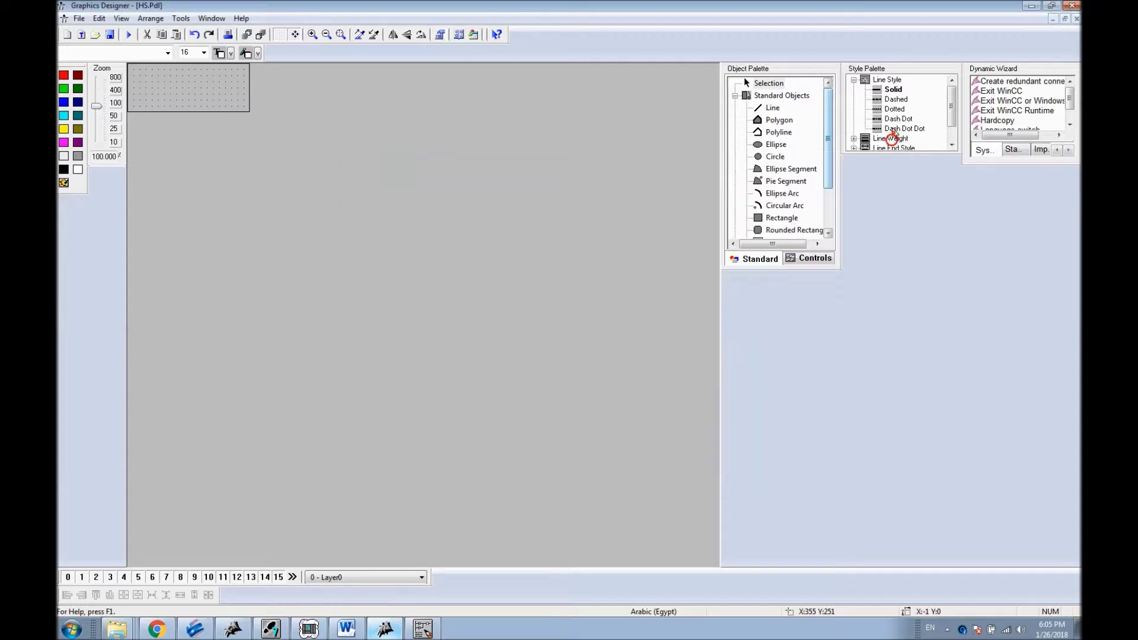
# Step: Stack the palettes in one column and draw a button about 90 wide and 40 high in the upper-left corner of HS.Pdl
pyautogui.moveTo(890, 68); pyautogui.dragTo(1003, 257)
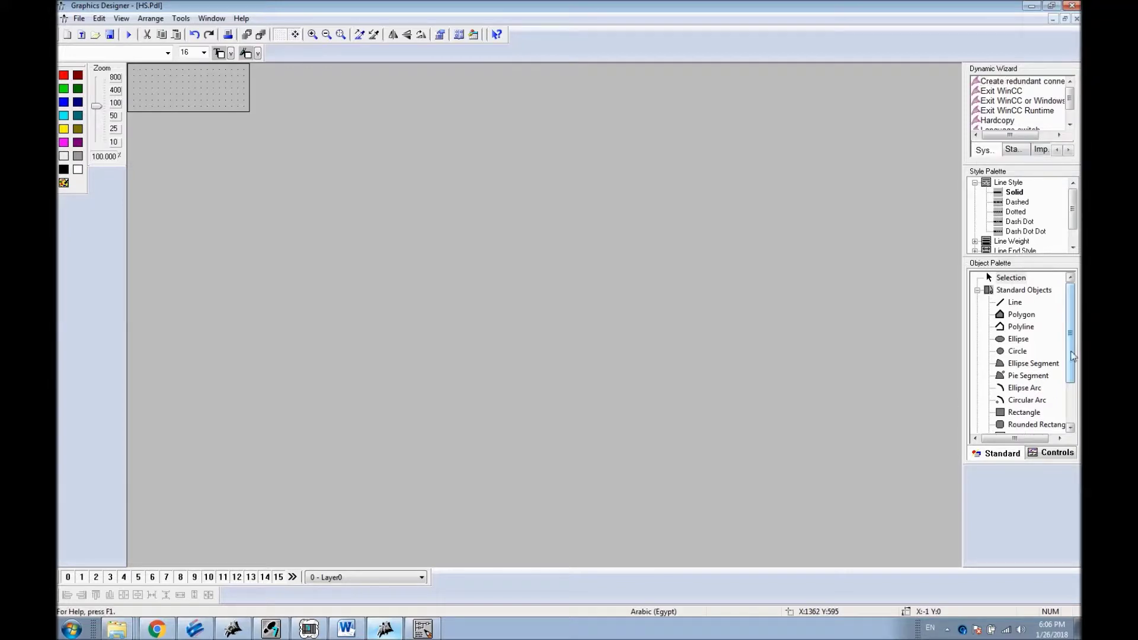
pyautogui.scroll(-2, 1038, 379)
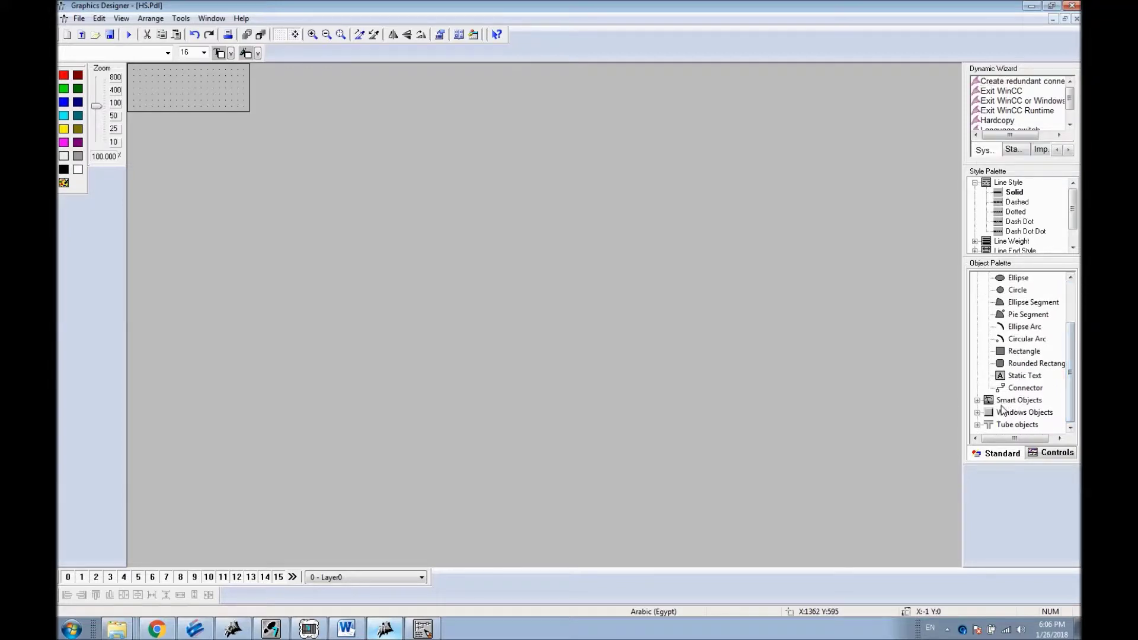
pyautogui.click(976, 413)
pyautogui.click(1016, 375)
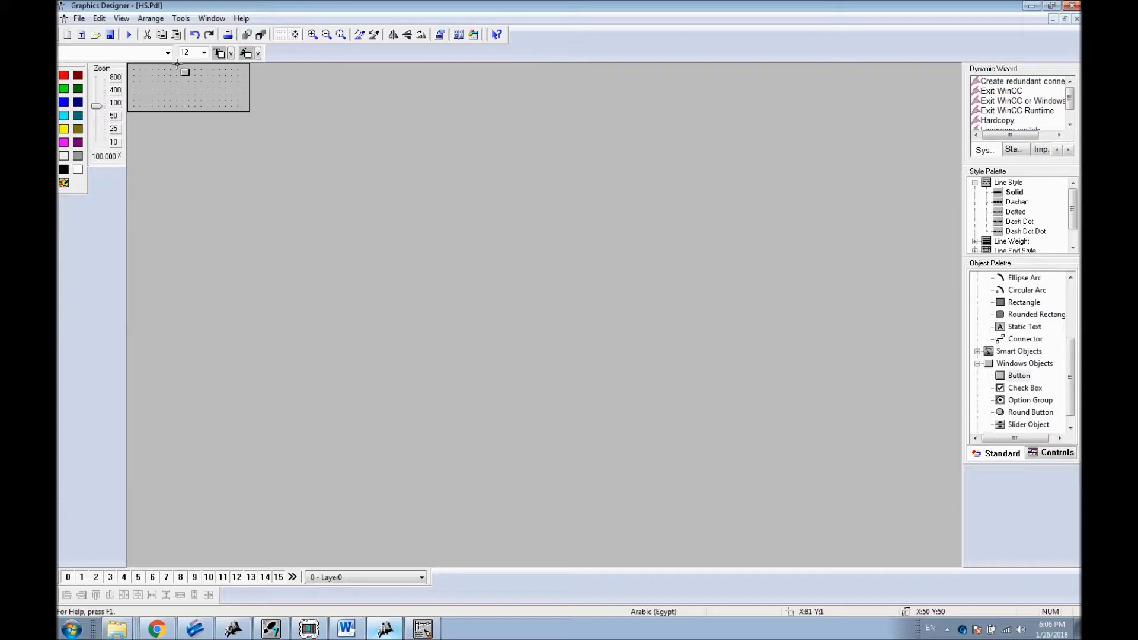
pyautogui.moveTo(182, 64); pyautogui.dragTo(128, 89)
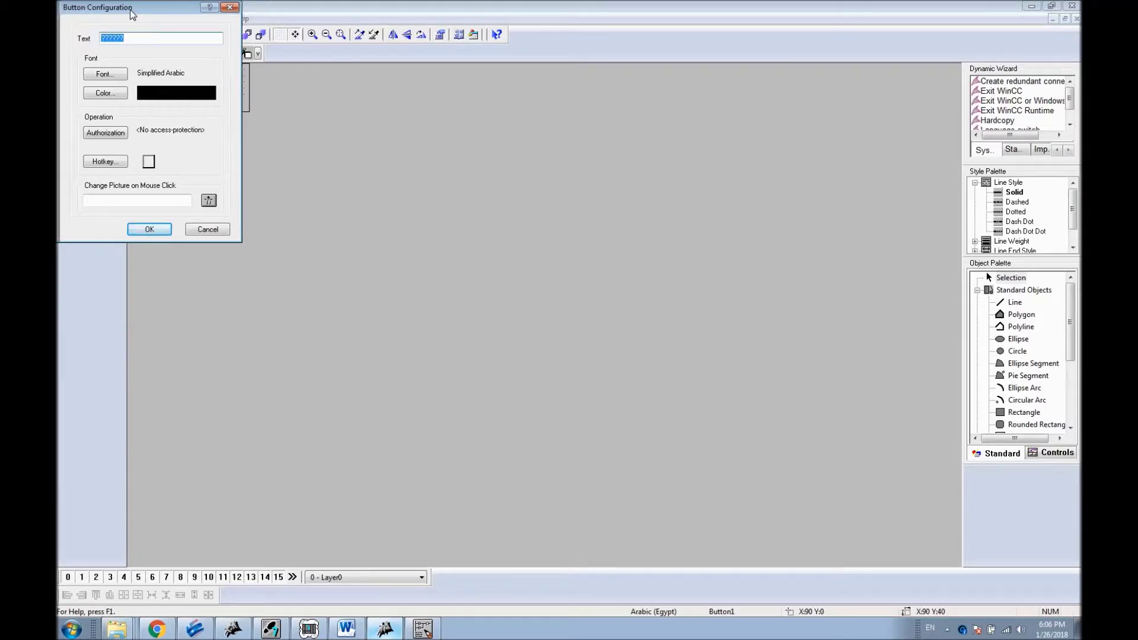
# Step: Label the new button Open in its configuration and confirm it
pyautogui.moveTo(129, 9); pyautogui.dragTo(400, 185)
pyautogui.write('S')
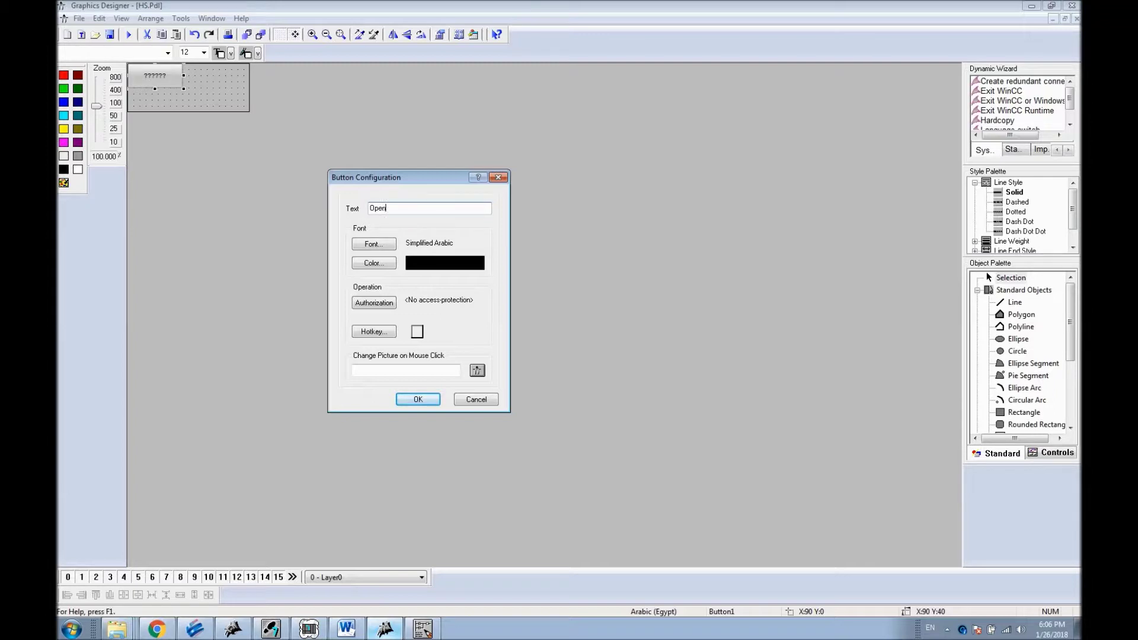
pyautogui.click(426, 400)
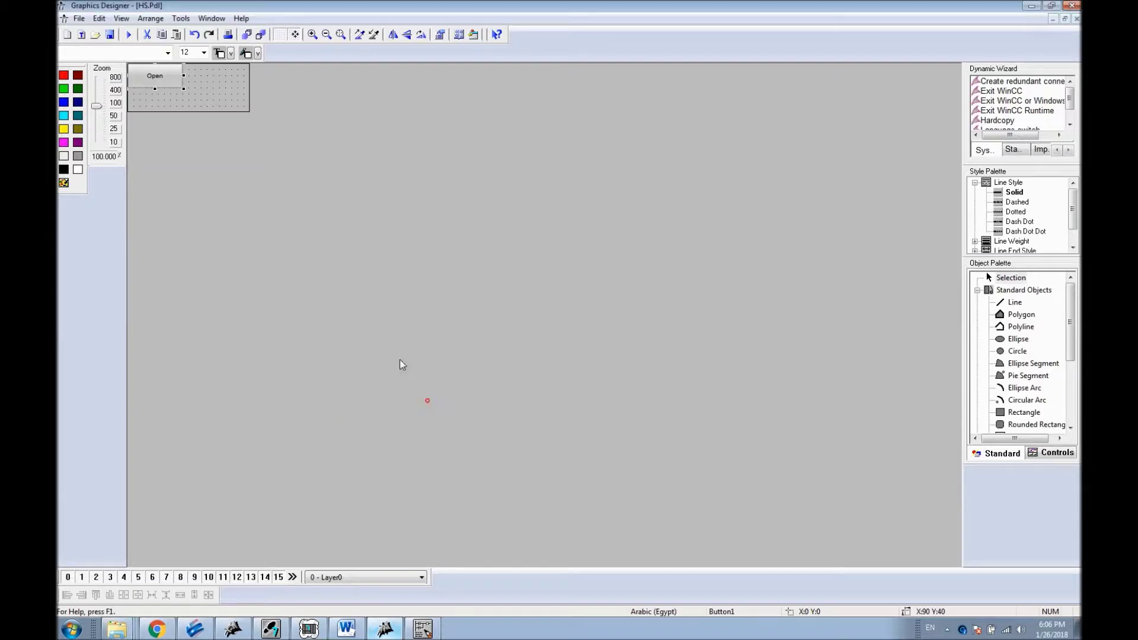
# Step: Place a copy of the Open button directly beside it and view the copy's properties
pyautogui.moveTo(166, 78); pyautogui.dragTo(213, 82)
pyautogui.doubleClick(213, 80)
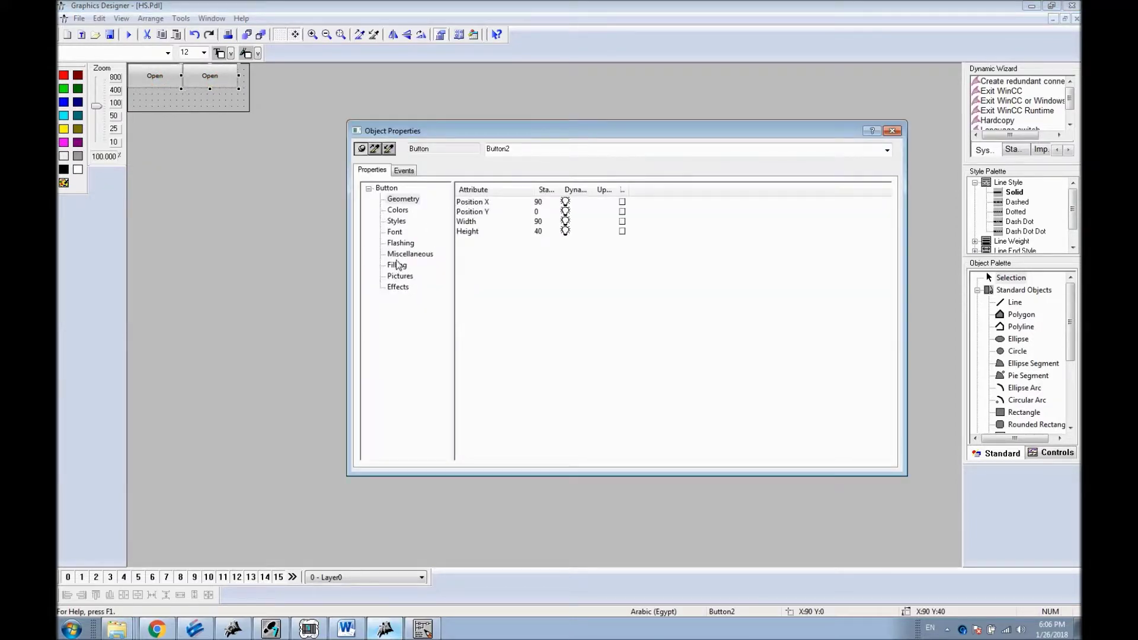
pyautogui.click(408, 233)
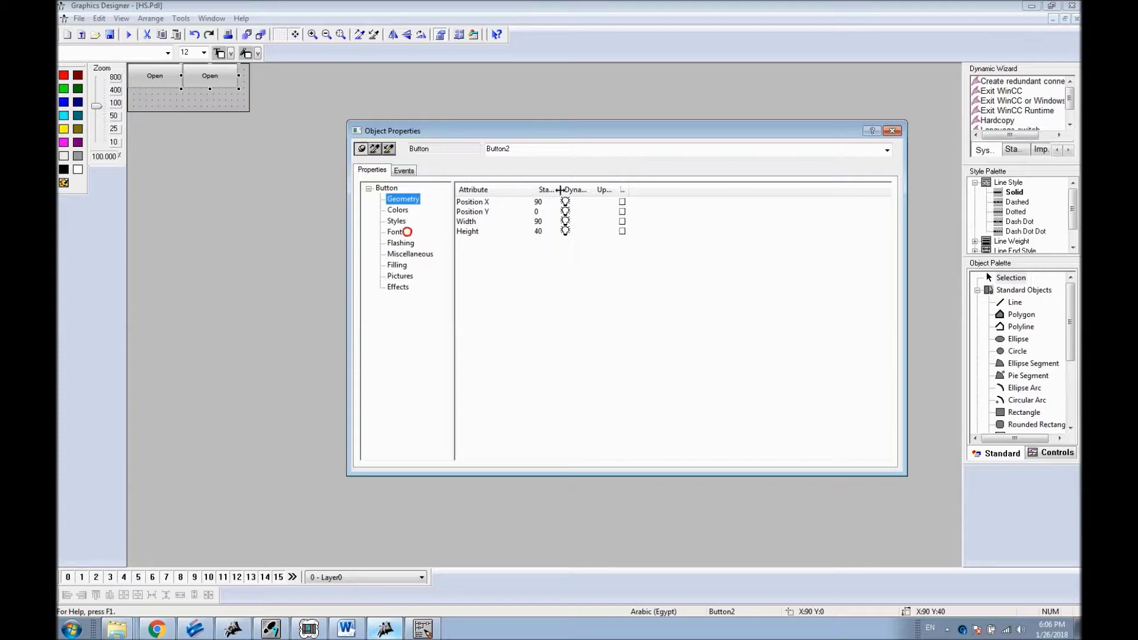
pyautogui.click(892, 130)
# Step: Set the first Open button's global shadow and global color scheme effects to No
pyautogui.doubleClick(155, 75)
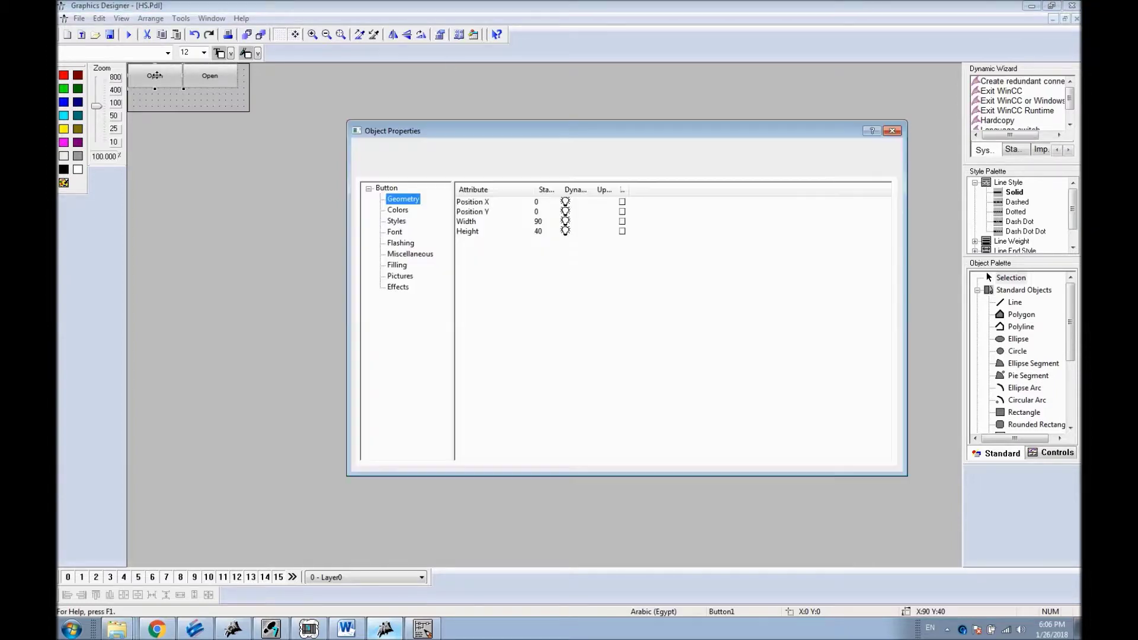
pyautogui.click(396, 288)
pyautogui.doubleClick(540, 202)
pyautogui.doubleClick(541, 212)
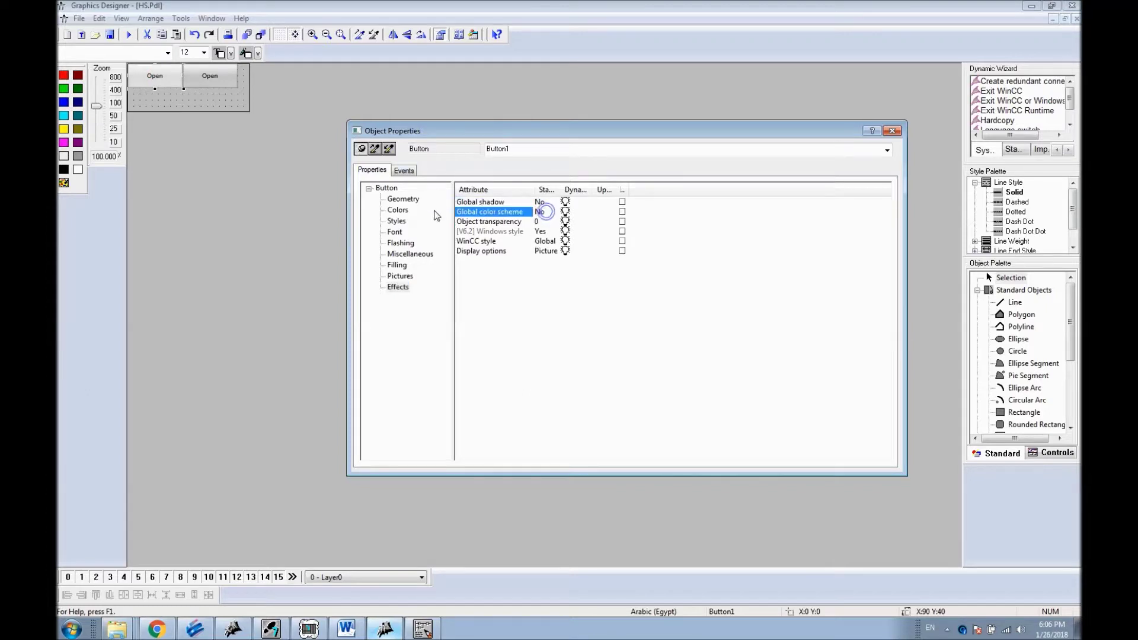
# Step: Set the first Open button's font size to 16 and make its text bold and italic
pyautogui.click(396, 233)
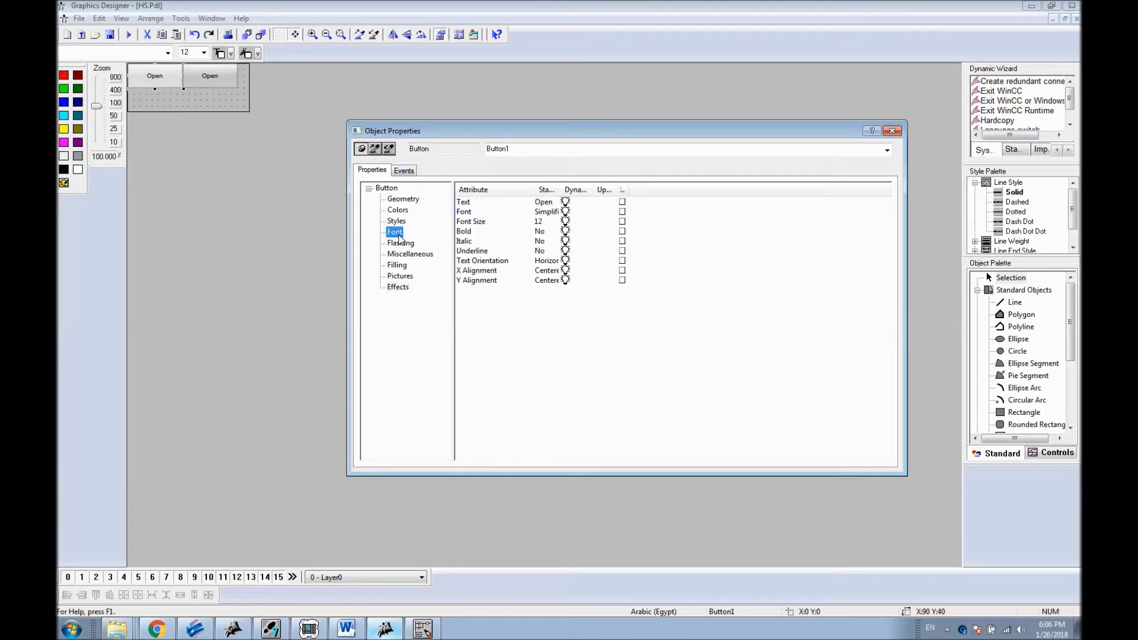
pyautogui.doubleClick(542, 221)
pyautogui.write('16')
pyautogui.press('Return')
pyautogui.doubleClick(542, 231)
pyautogui.doubleClick(541, 240)
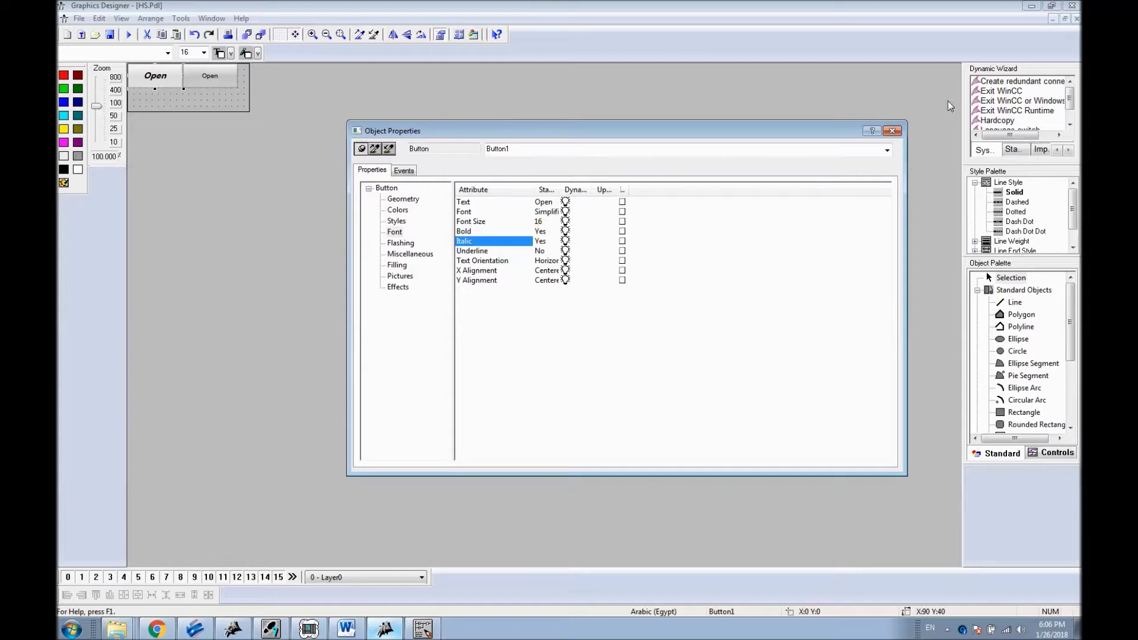
pyautogui.click(892, 132)
# Step: Replace the unformatted second button with a copy of the formatted Open button
pyautogui.click(210, 77)
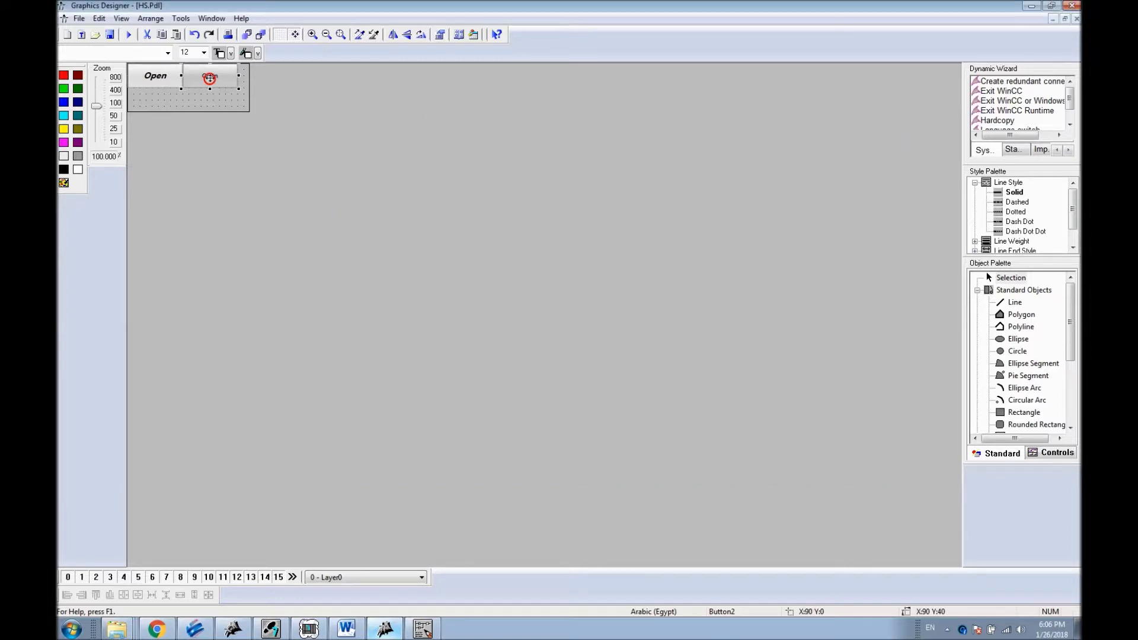
pyautogui.press('Delete')
pyautogui.moveTo(151, 78); pyautogui.dragTo(218, 76)
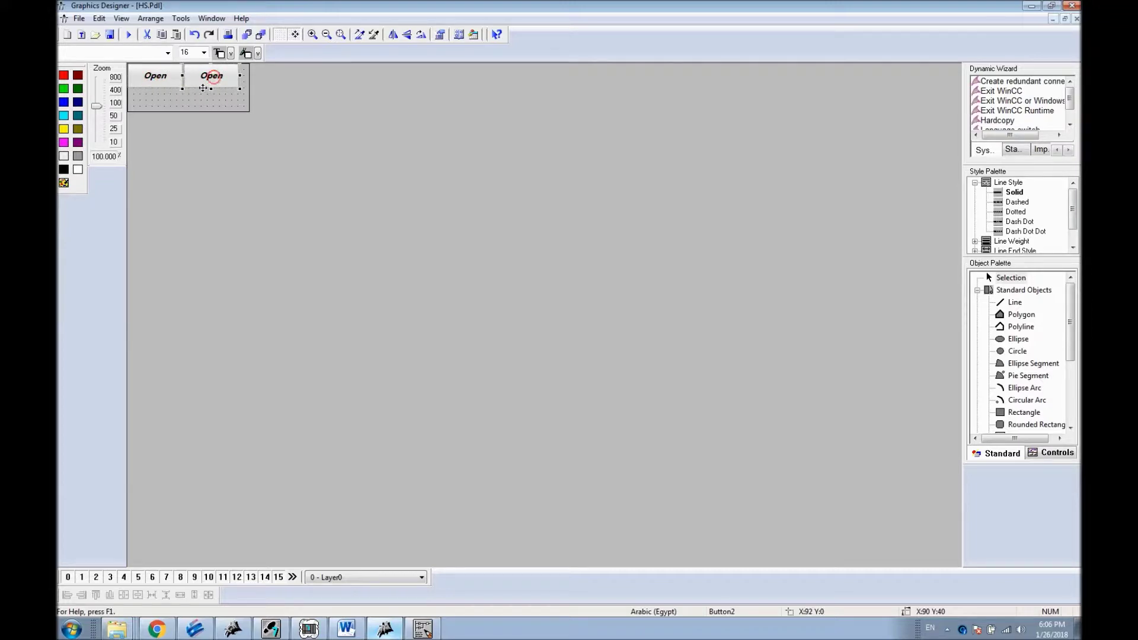
# Step: Set the first Open button's width to 100 in its geometry properties
pyautogui.click(151, 73)
pyautogui.rightClick(150, 73)
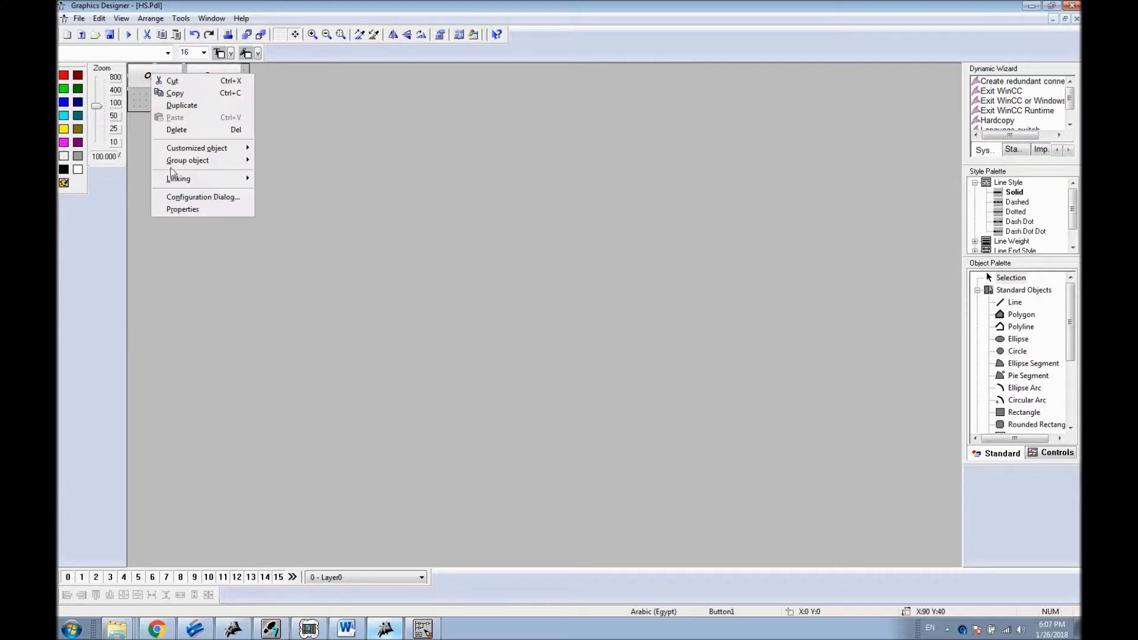
pyautogui.click(177, 206)
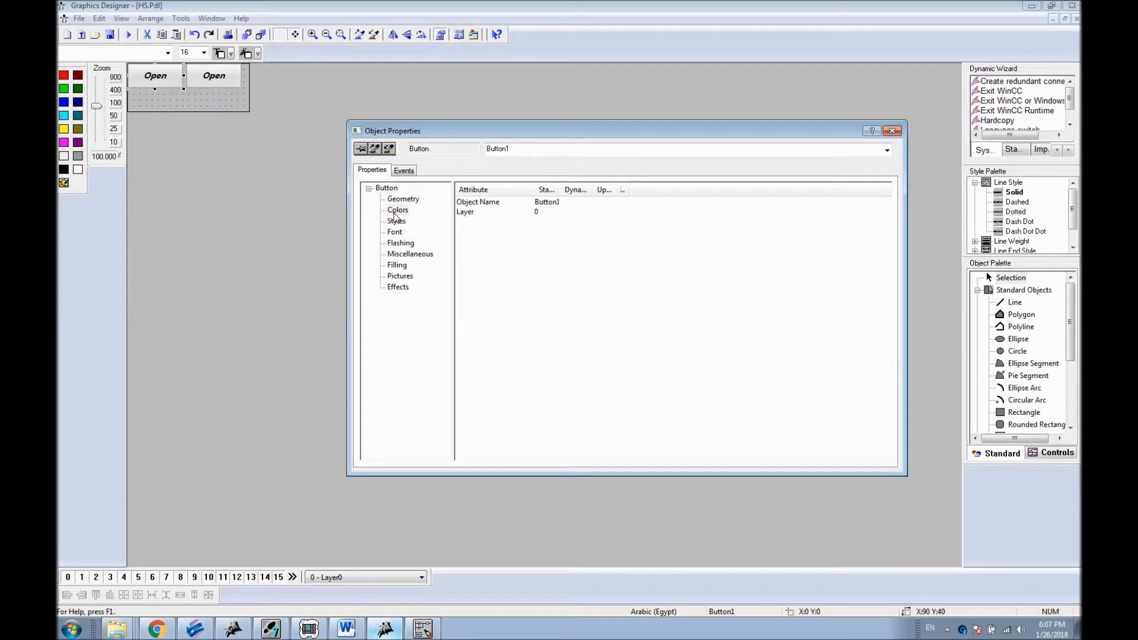
pyautogui.click(408, 197)
pyautogui.doubleClick(541, 221)
pyautogui.write('100')
pyautogui.press('Return')
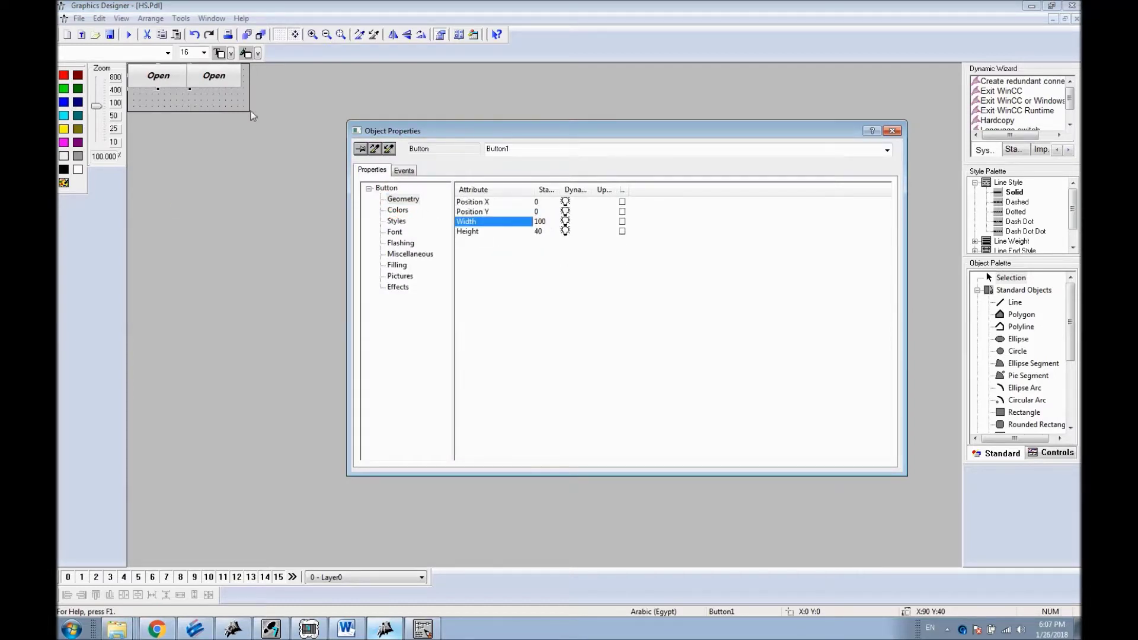
# Step: Set the second button's width to 100 and align it flush beside the first button within the picture
pyautogui.click(201, 80)
pyautogui.doubleClick(198, 74)
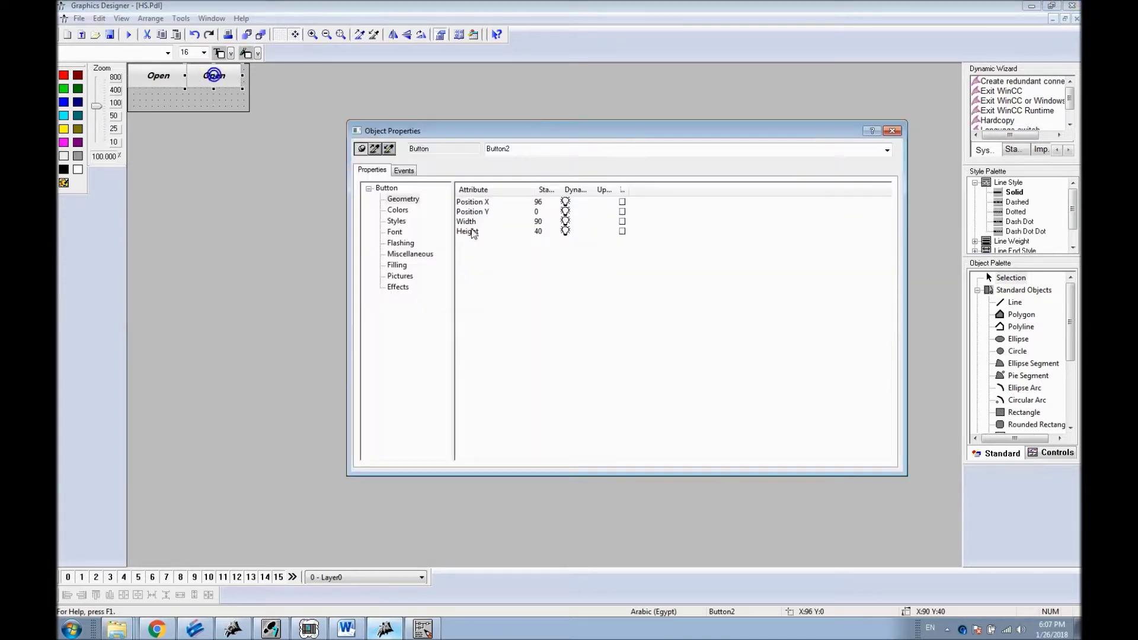
pyautogui.doubleClick(541, 222)
pyautogui.write('100')
pyautogui.press('Return')
pyautogui.click(187, 104)
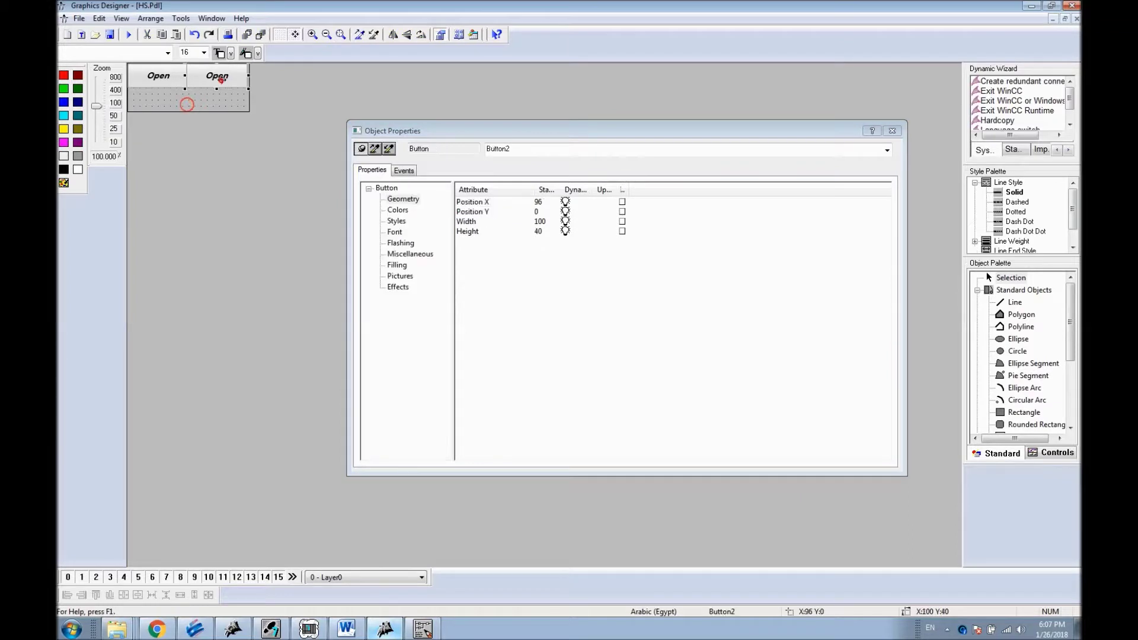
pyautogui.moveTo(217, 79); pyautogui.dragTo(218, 78)
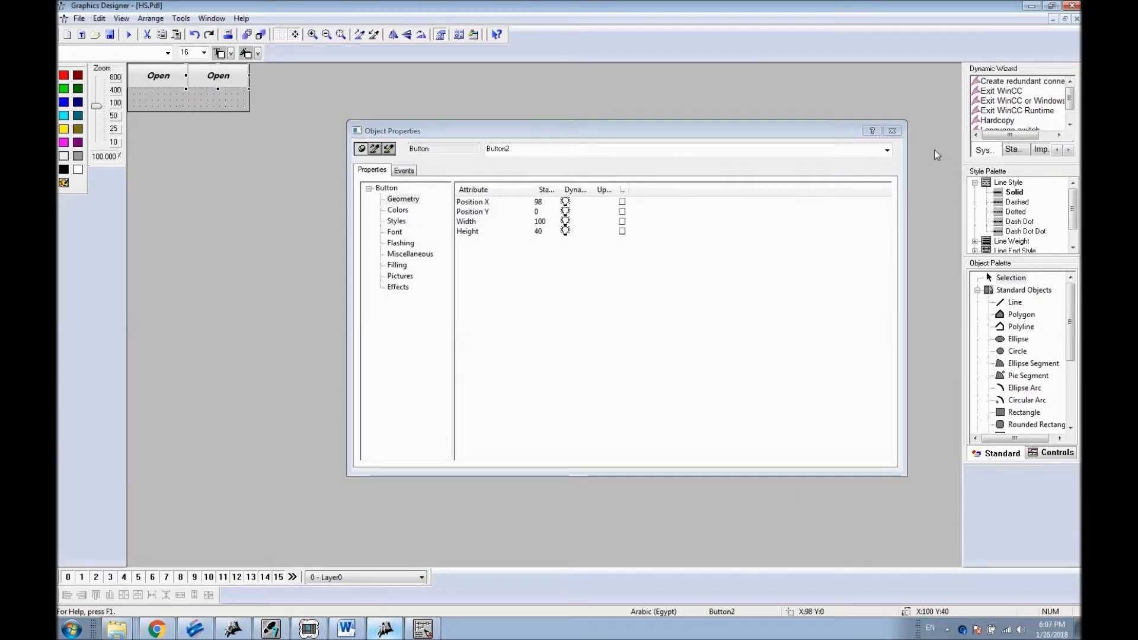
pyautogui.click(892, 130)
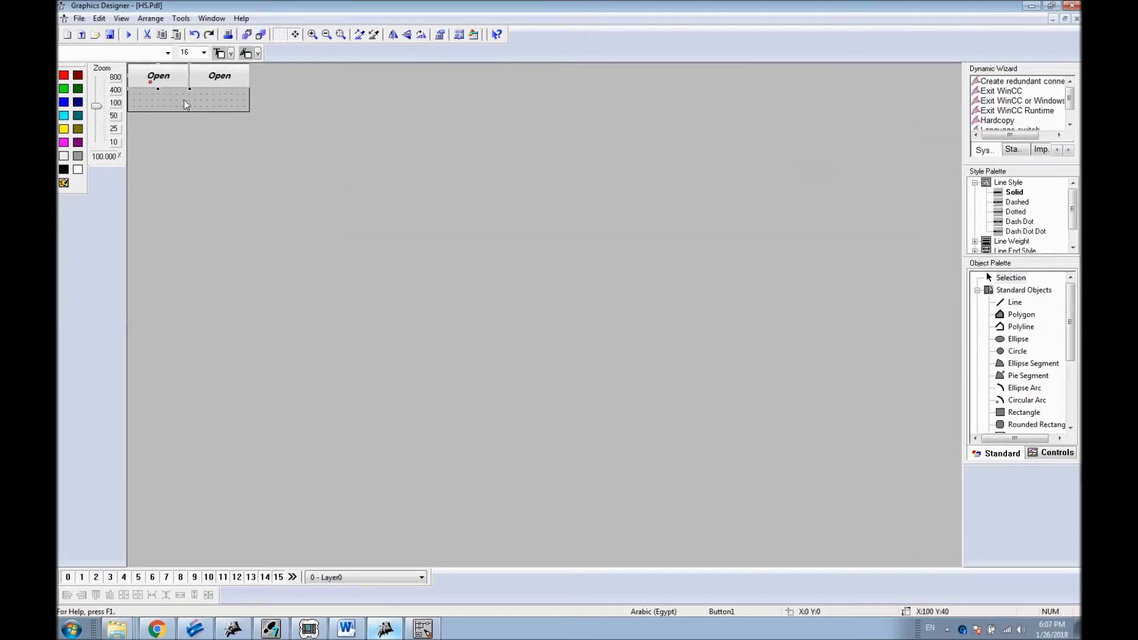
pyautogui.moveTo(158, 79); pyautogui.dragTo(159, 79)
# Step: Check the HS picture's width and height in its object properties
pyautogui.click(179, 105)
pyautogui.rightClick(197, 107)
pyautogui.click(226, 236)
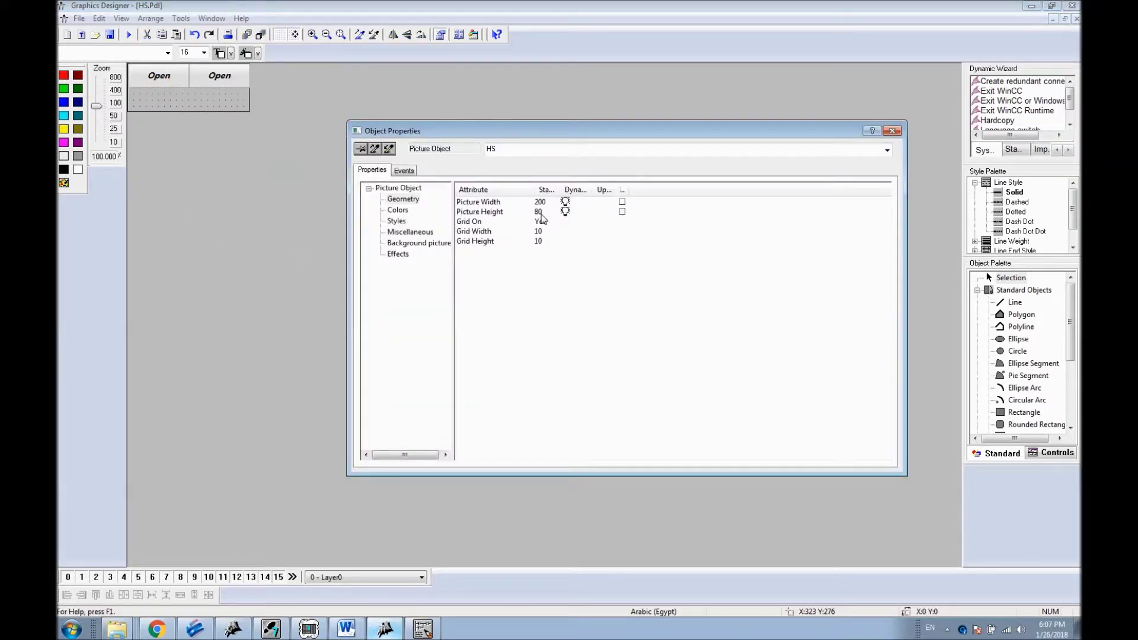
pyautogui.click(892, 131)
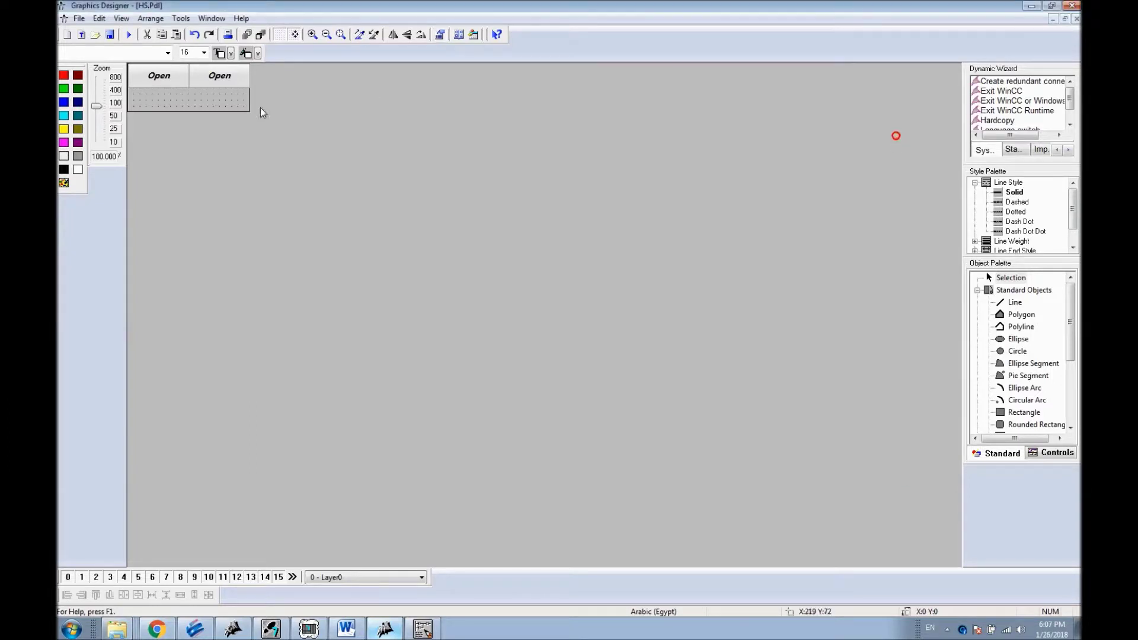
# Step: Change the second button's text to Close
pyautogui.doubleClick(213, 71)
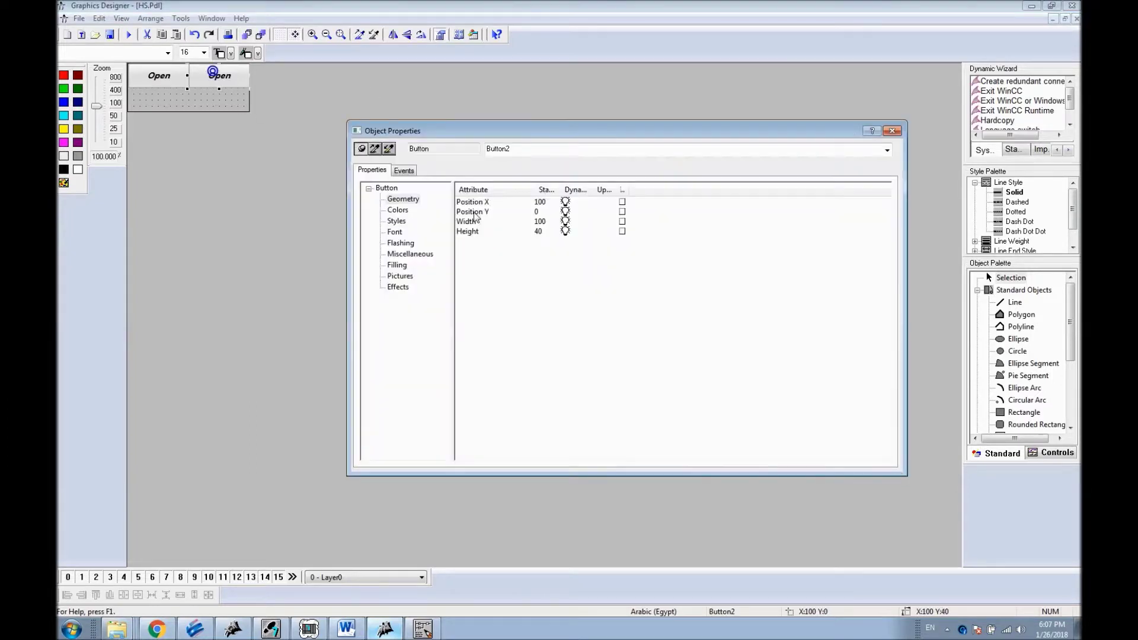
pyautogui.click(394, 232)
pyautogui.doubleClick(542, 202)
pyautogui.write('Clos')
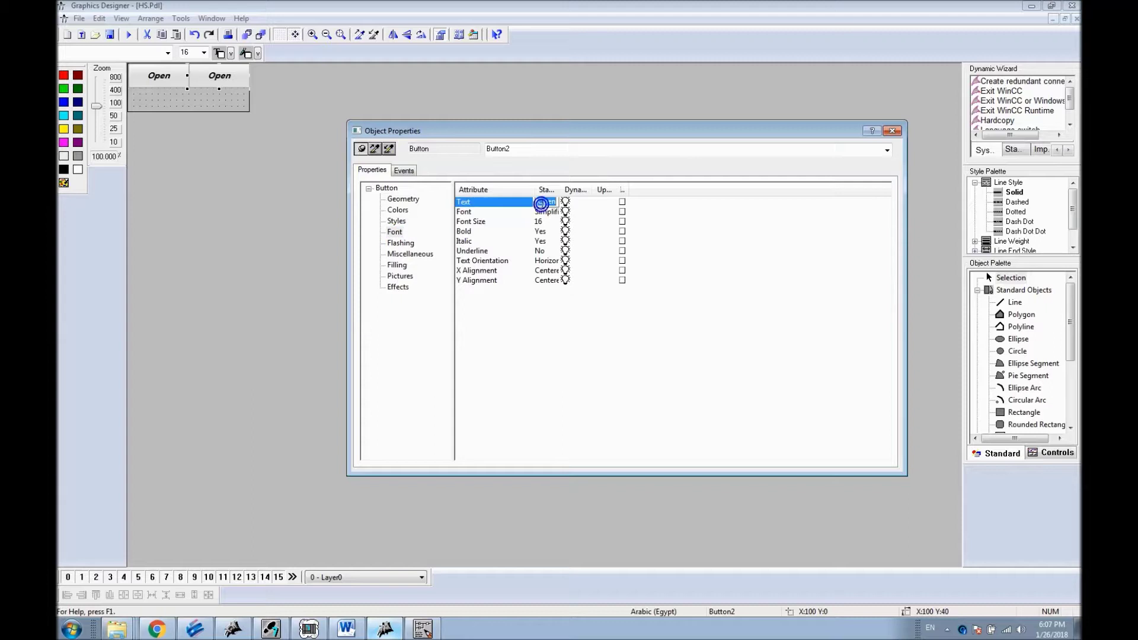
pyautogui.write('e')
pyautogui.press('Return')
pyautogui.click(892, 131)
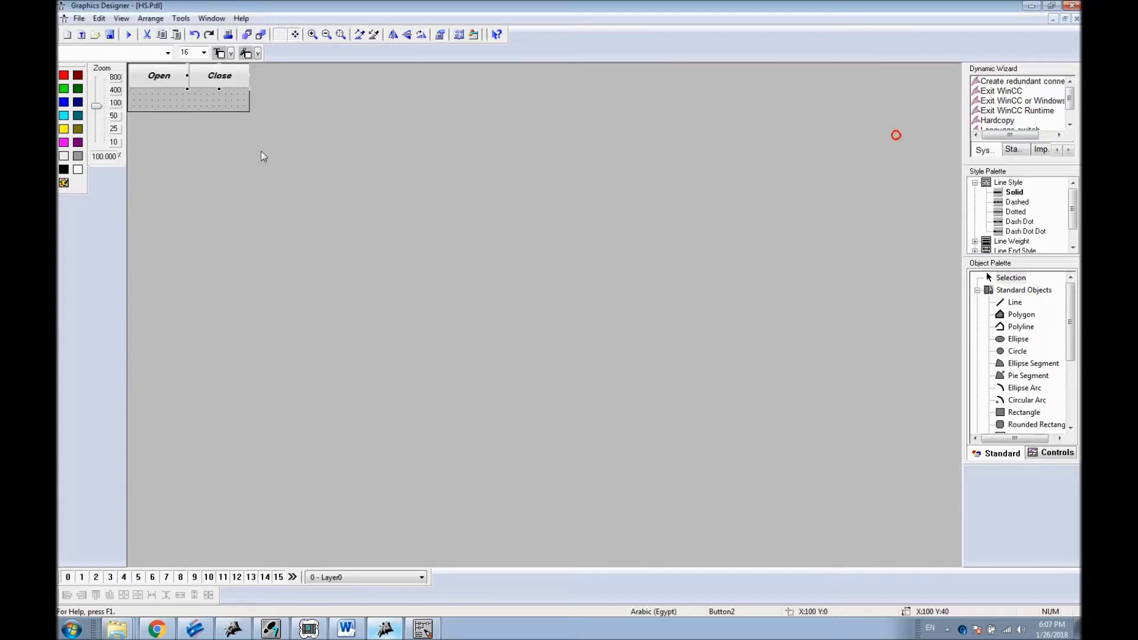
# Step: Nudge the Close button against the Open button and place a copy of the Open button directly beneath the original
pyautogui.click(196, 102)
pyautogui.click(212, 76)
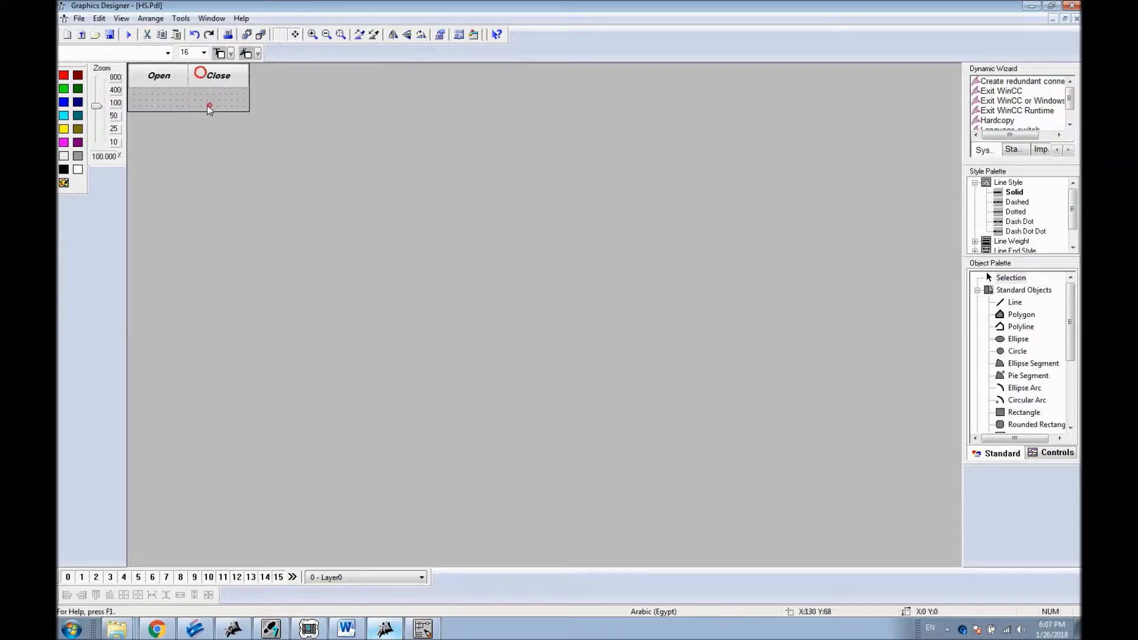
pyautogui.click(210, 105)
pyautogui.click(180, 108)
pyautogui.click(151, 77)
pyautogui.moveTo(155, 75); pyautogui.dragTo(178, 93)
pyautogui.click(230, 102)
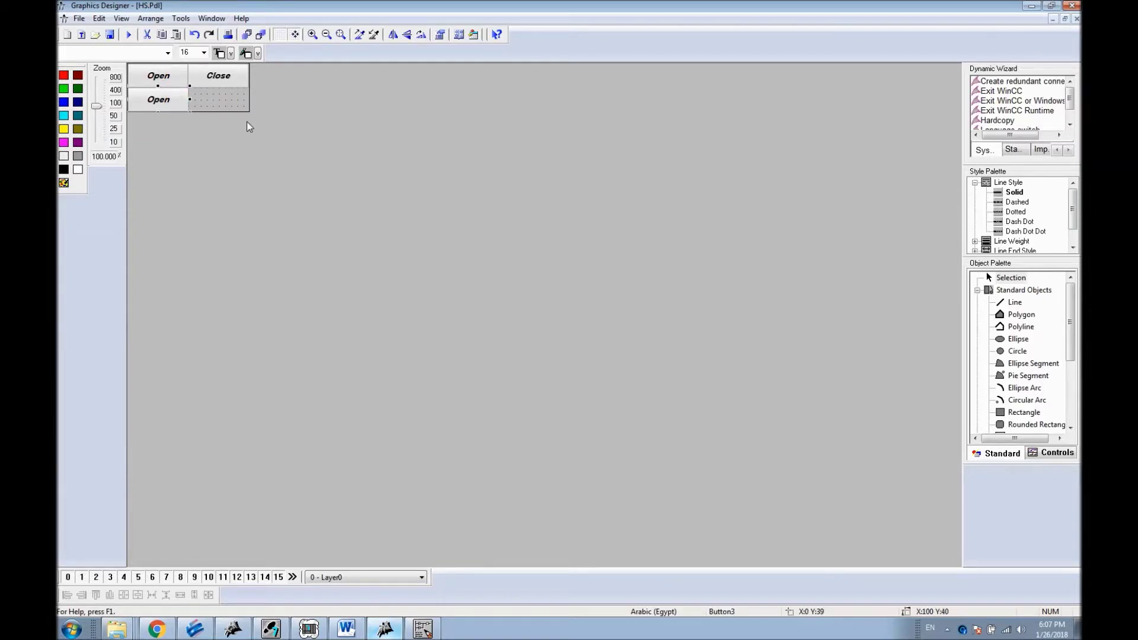
# Step: Change the text of the copied button below Open to Auto
pyautogui.doubleClick(219, 98)
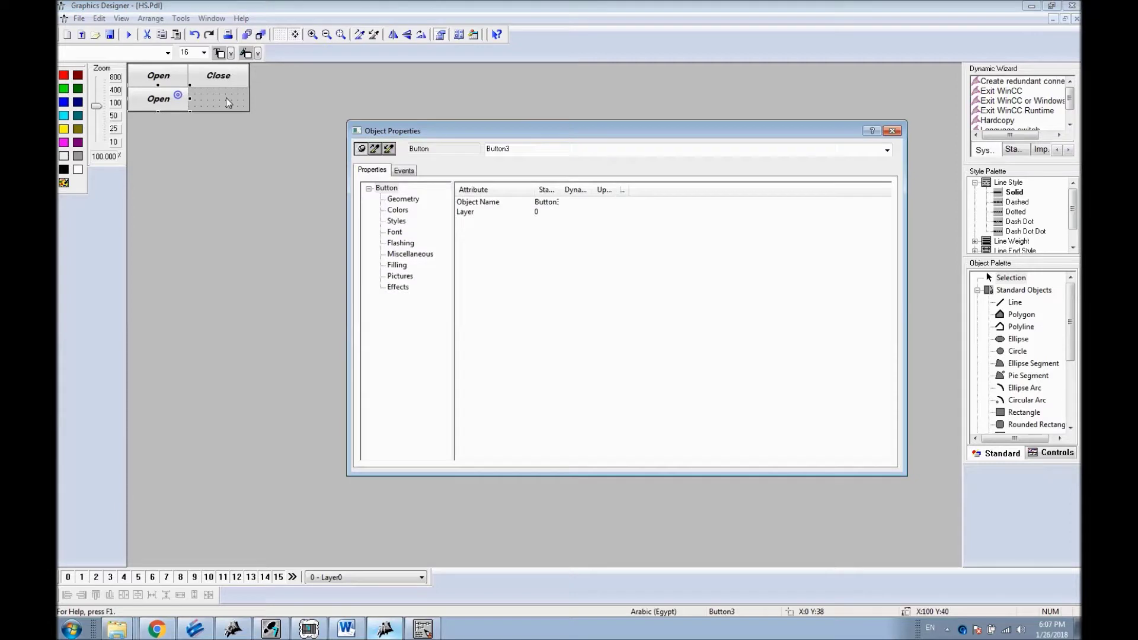
pyautogui.click(394, 232)
pyautogui.doubleClick(545, 202)
pyautogui.write('Au')
pyautogui.press('Return')
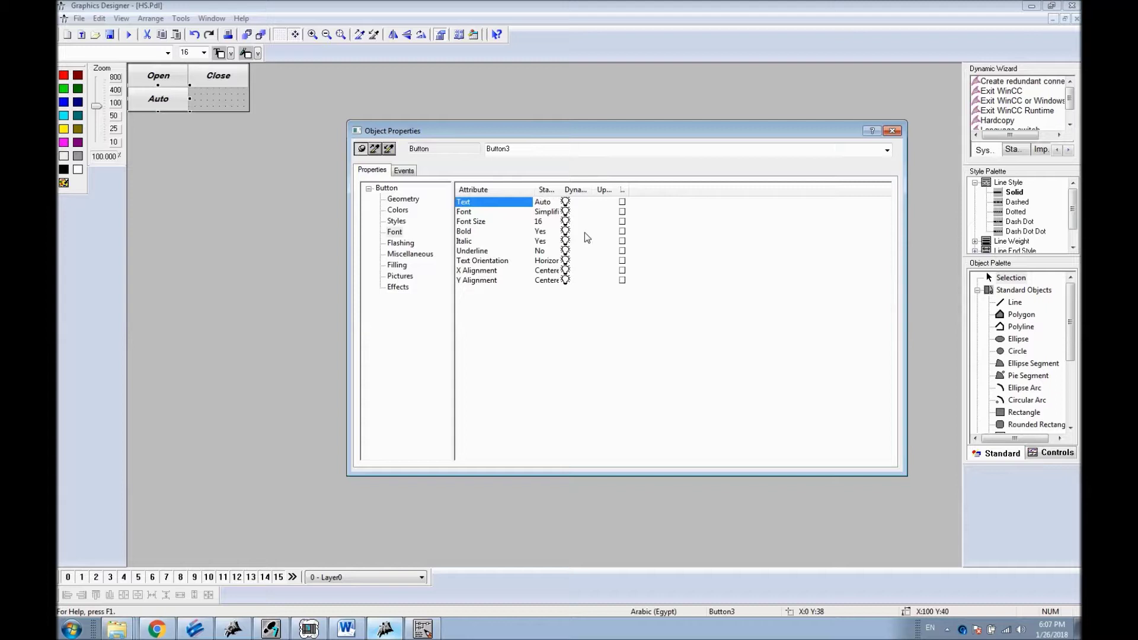
pyautogui.click(893, 130)
# Step: Duplicate the Auto button and fit the copy beside it, directly beneath the Close button
pyautogui.hotkey('ctrl', 'd')
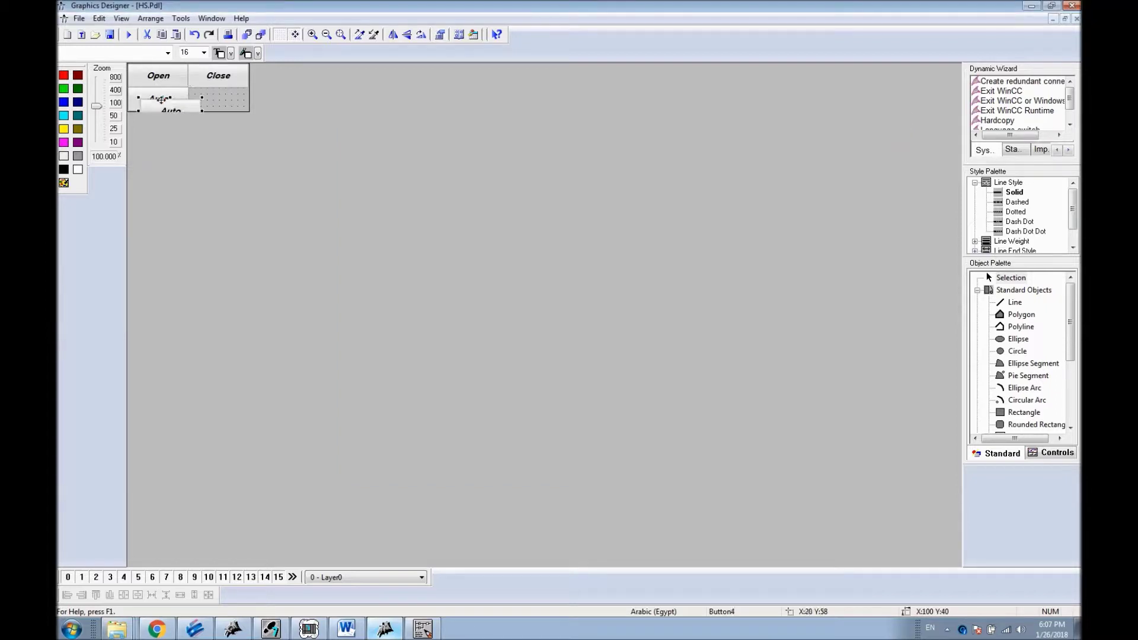
pyautogui.moveTo(236, 91); pyautogui.dragTo(241, 87)
pyautogui.press('Left')
pyautogui.press('Up')
# Step: Change the text of the button beneath Close to Man
pyautogui.doubleClick(201, 95)
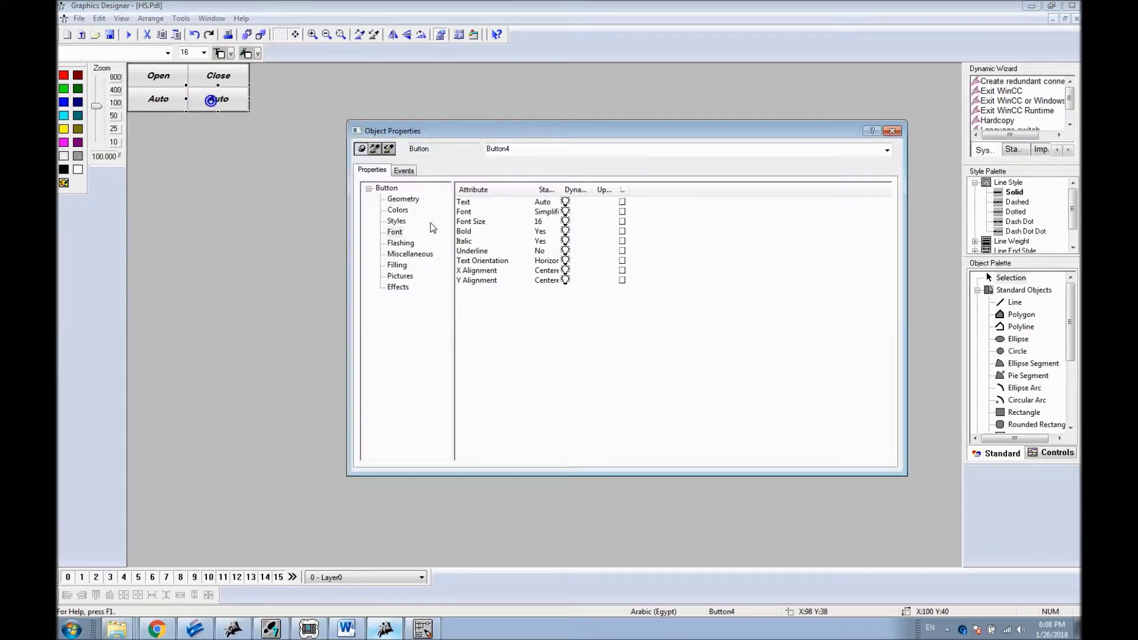
pyautogui.doubleClick(546, 201)
pyautogui.write('Man')
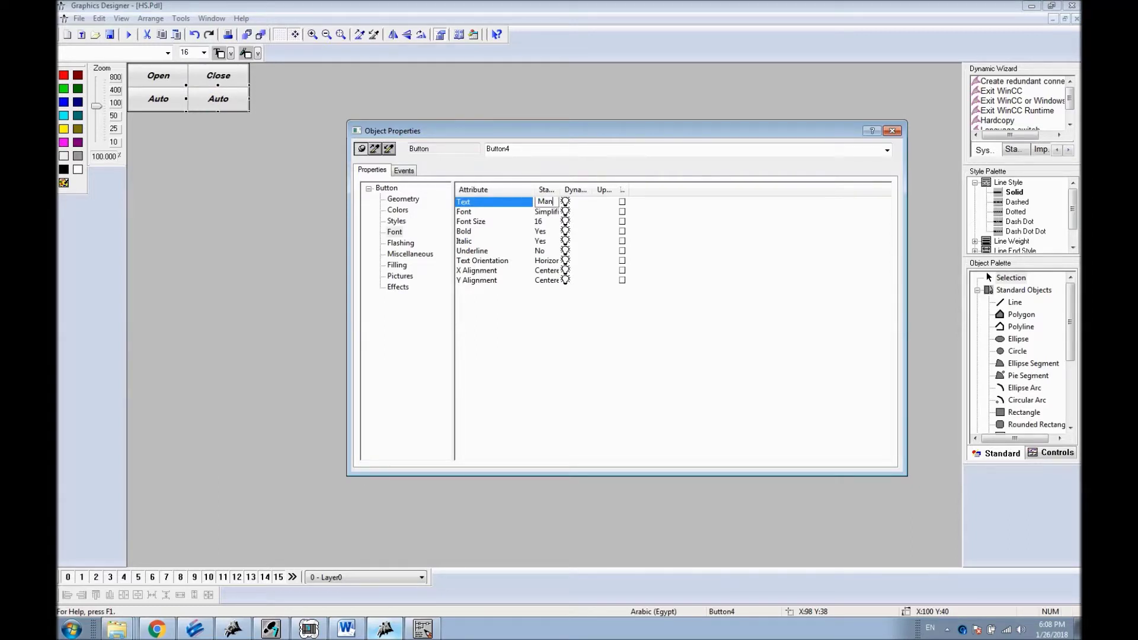
pyautogui.press('Return')
pyautogui.click(891, 132)
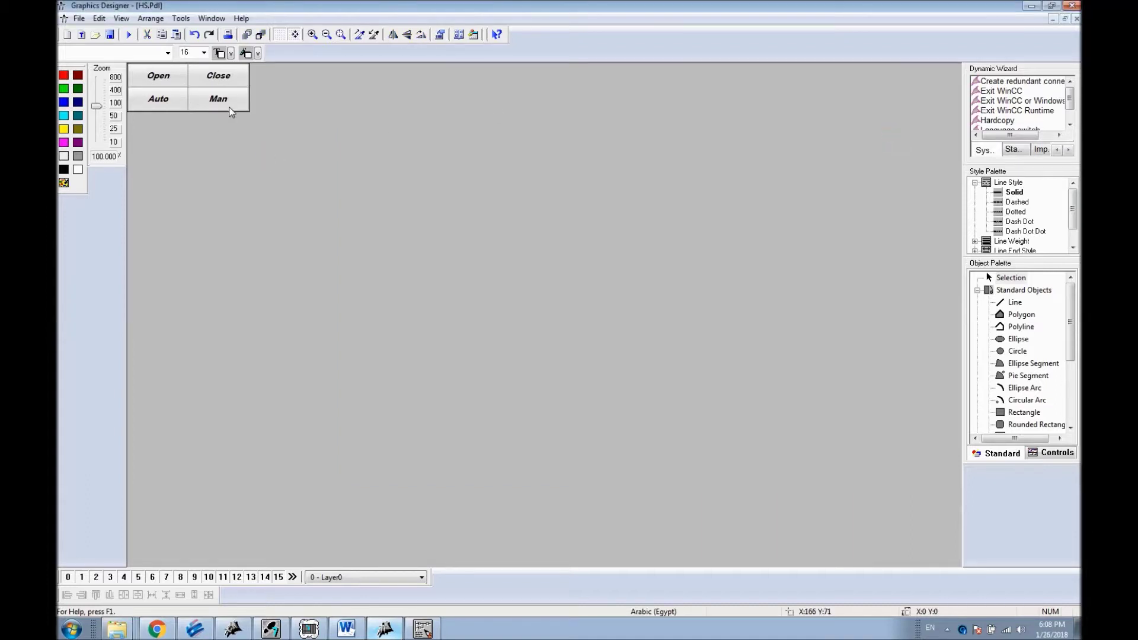
# Step: Check the HS 101 SCADA tag addresses in the Word course document and return to Graphics Designer
pyautogui.click(355, 628)
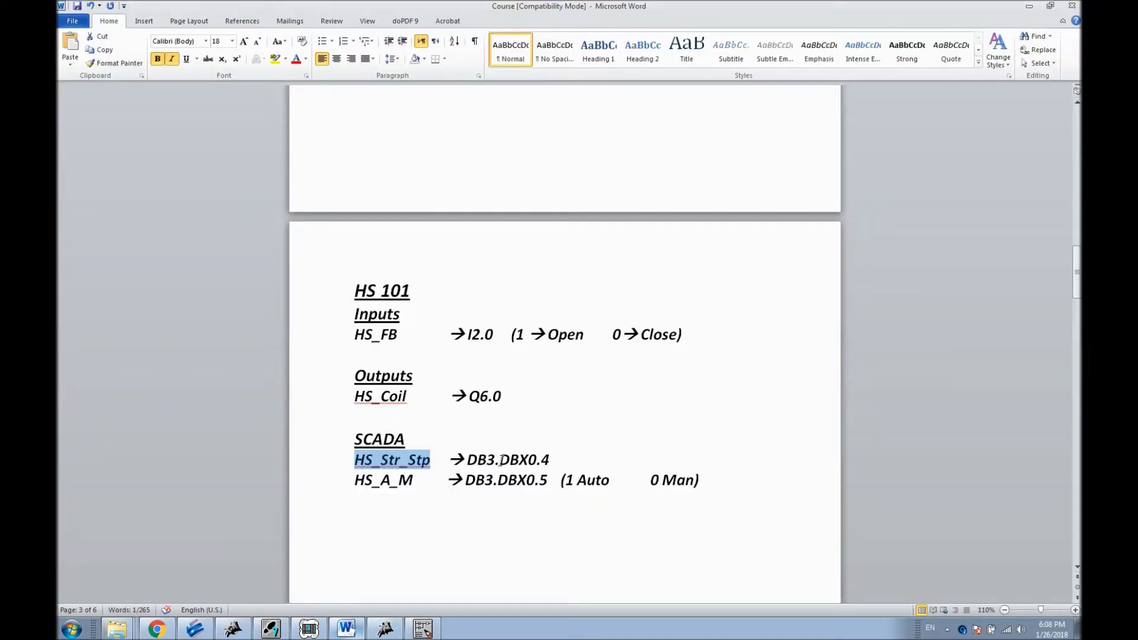
pyautogui.click(501, 461)
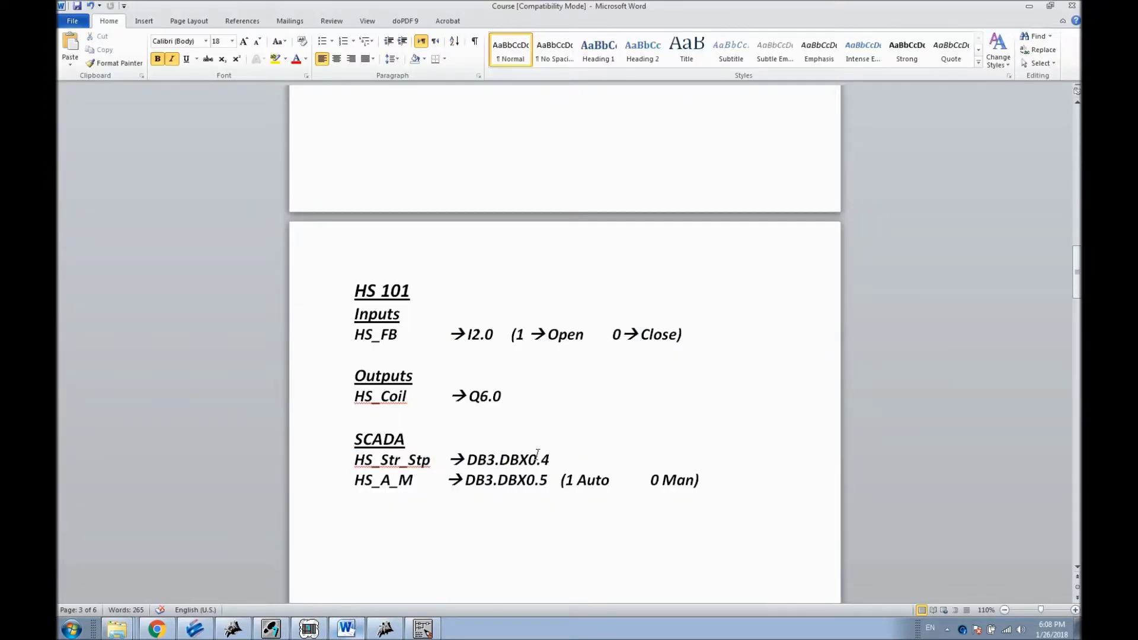
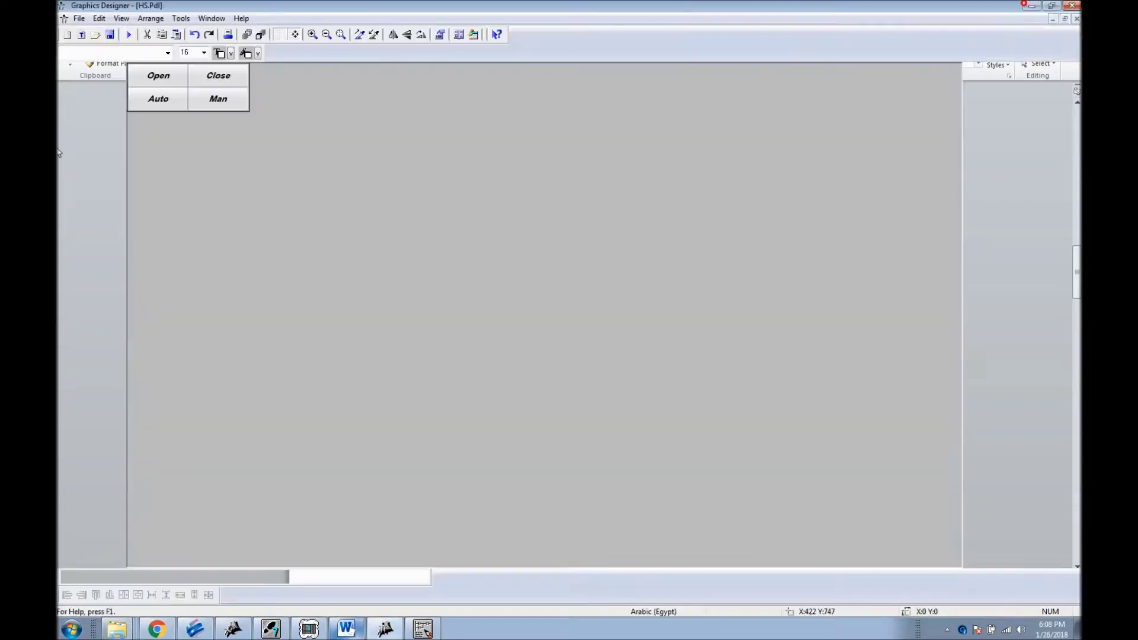
pyautogui.click(1029, 6)
# Step: Start a direct connection on the Open button's Press left mouse event with the constant 1 as source
pyautogui.click(167, 73)
pyautogui.doubleClick(167, 73)
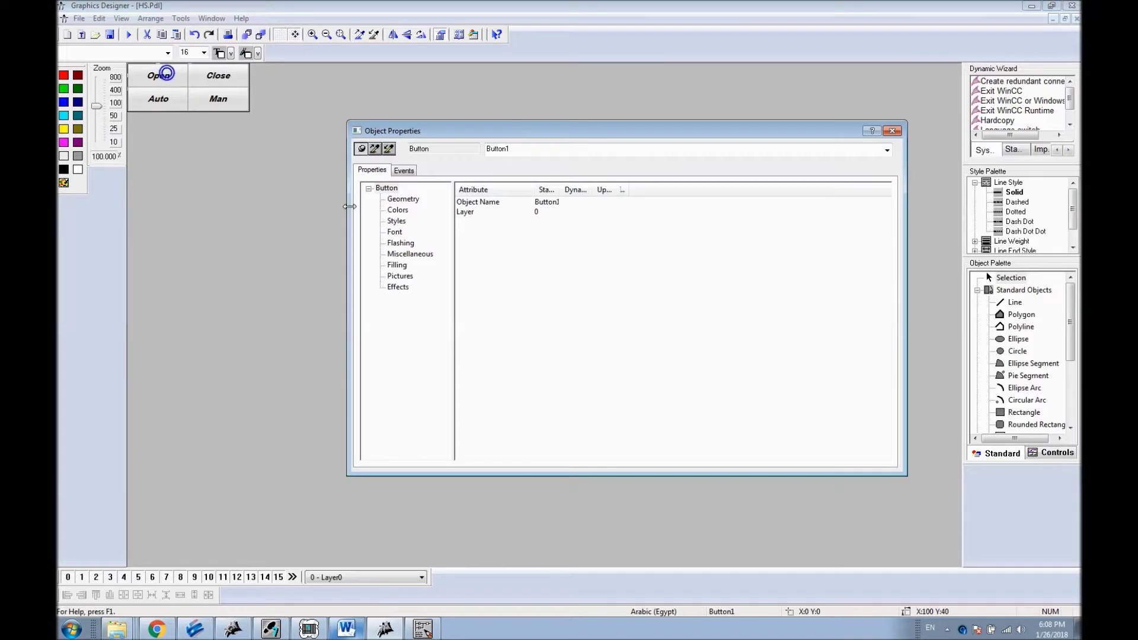
pyautogui.click(411, 171)
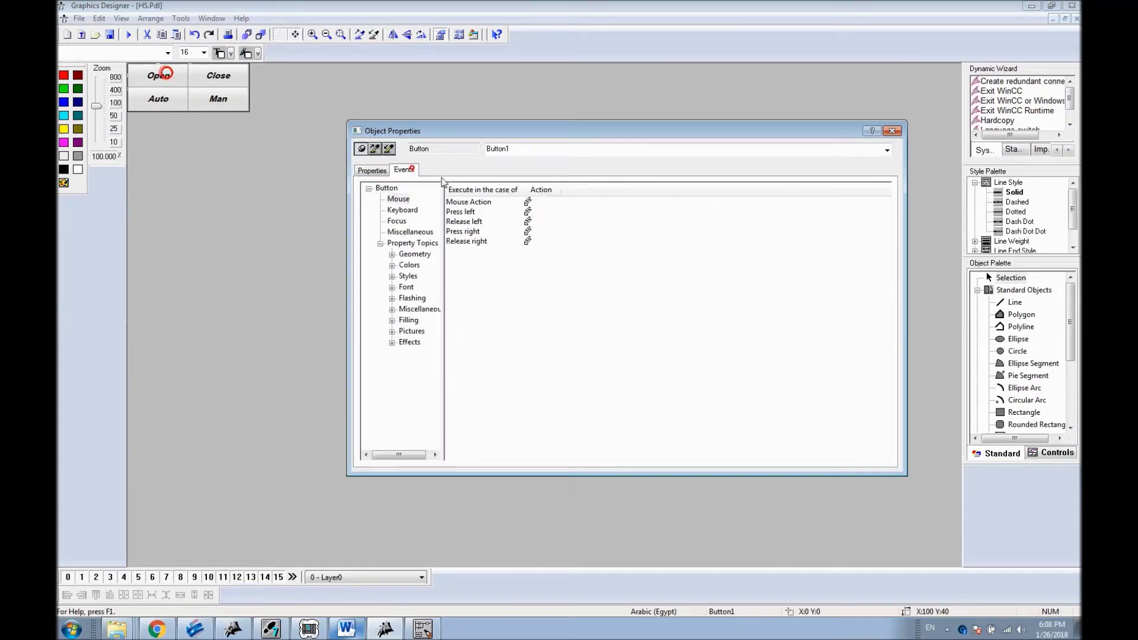
pyautogui.click(528, 212)
pyautogui.rightClick(527, 212)
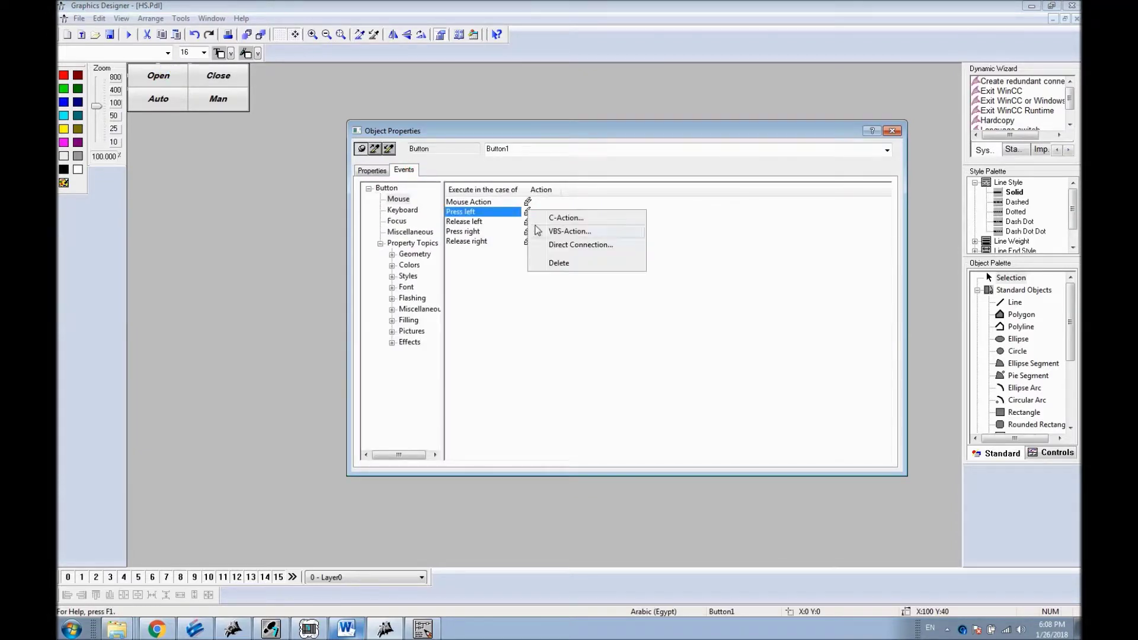
pyautogui.click(568, 245)
pyautogui.click(431, 229)
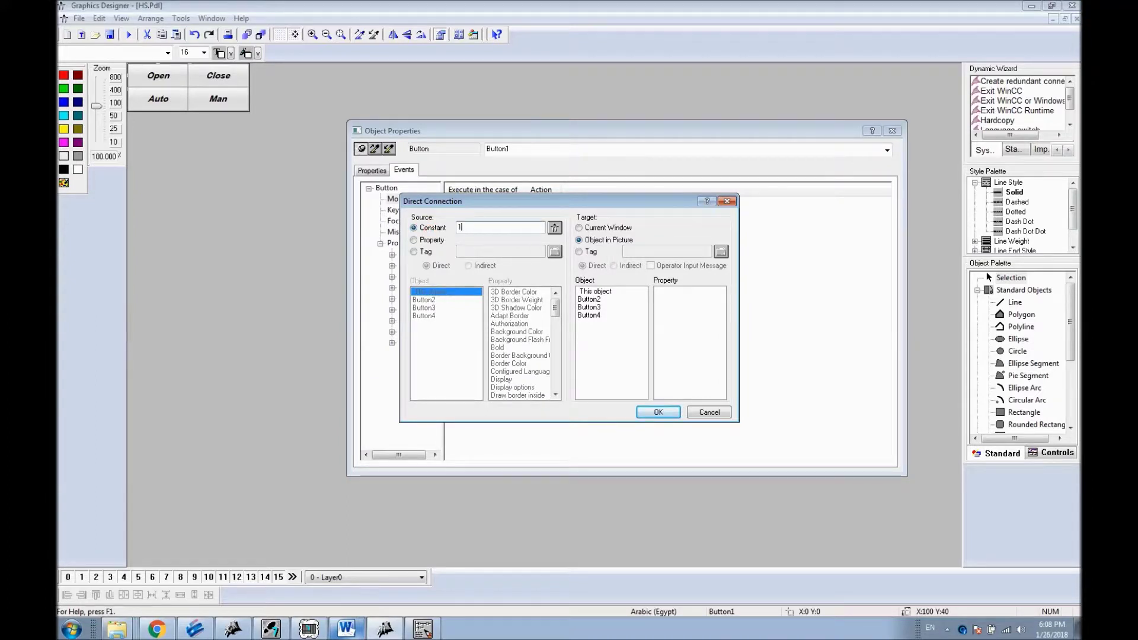
# Step: Set the Open button connection's target to the HS_Str_Stp tag from the Course connection, copy the tag name, and apply it
pyautogui.click(589, 254)
pyautogui.click(721, 252)
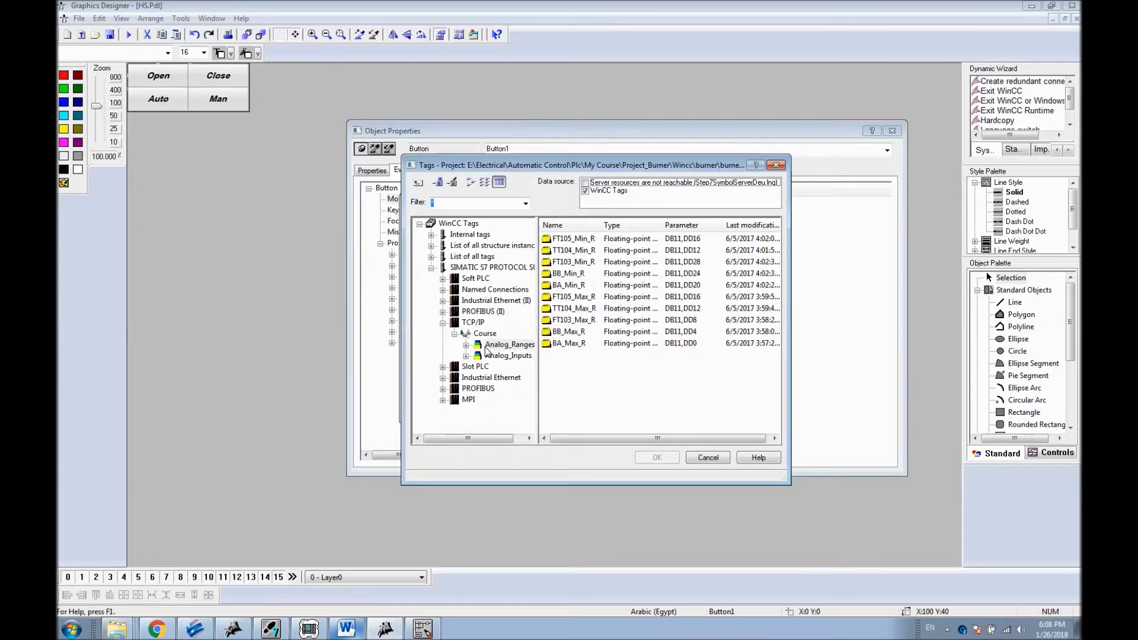
pyautogui.click(485, 334)
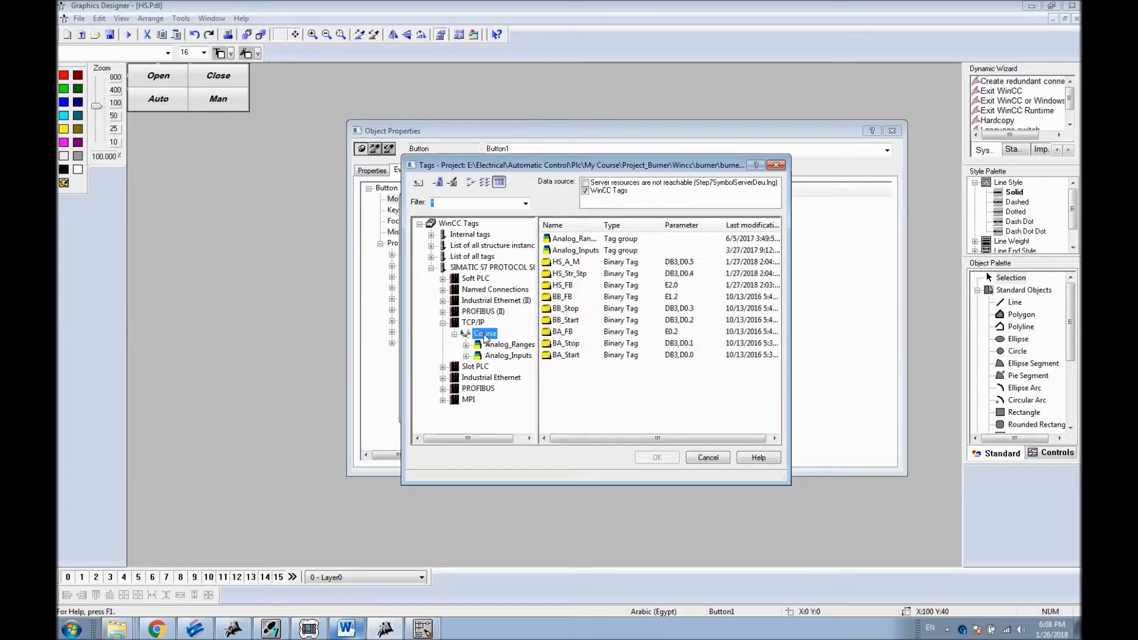
pyautogui.doubleClick(594, 275)
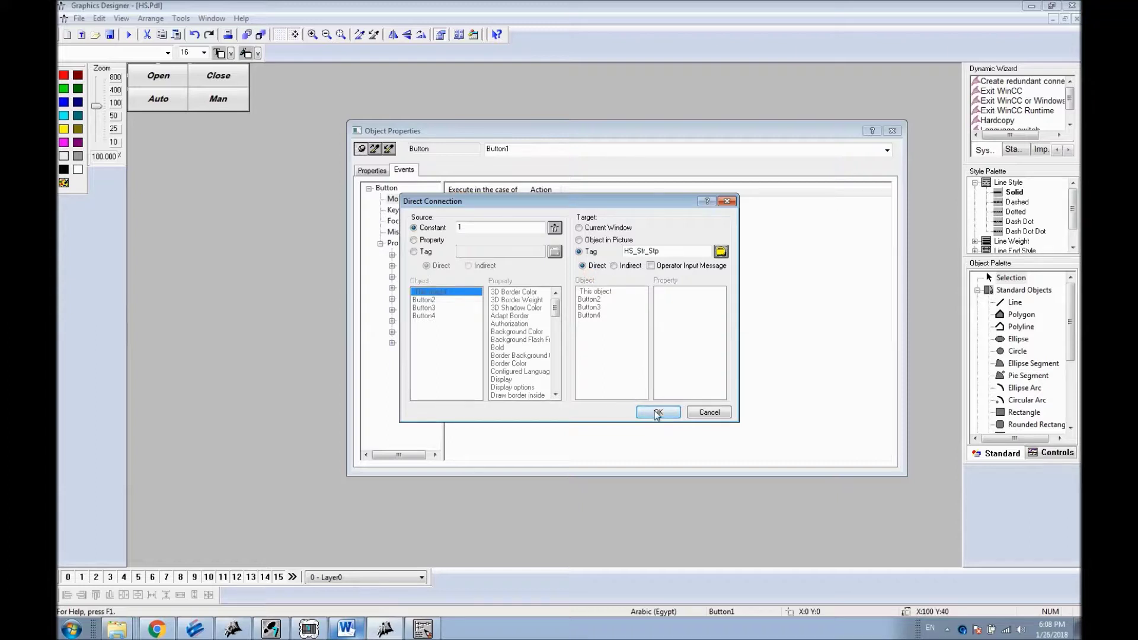
pyautogui.moveTo(669, 250); pyautogui.dragTo(618, 253)
pyautogui.hotkey('ctrl', 'c')
pyautogui.click(657, 412)
pyautogui.click(555, 302)
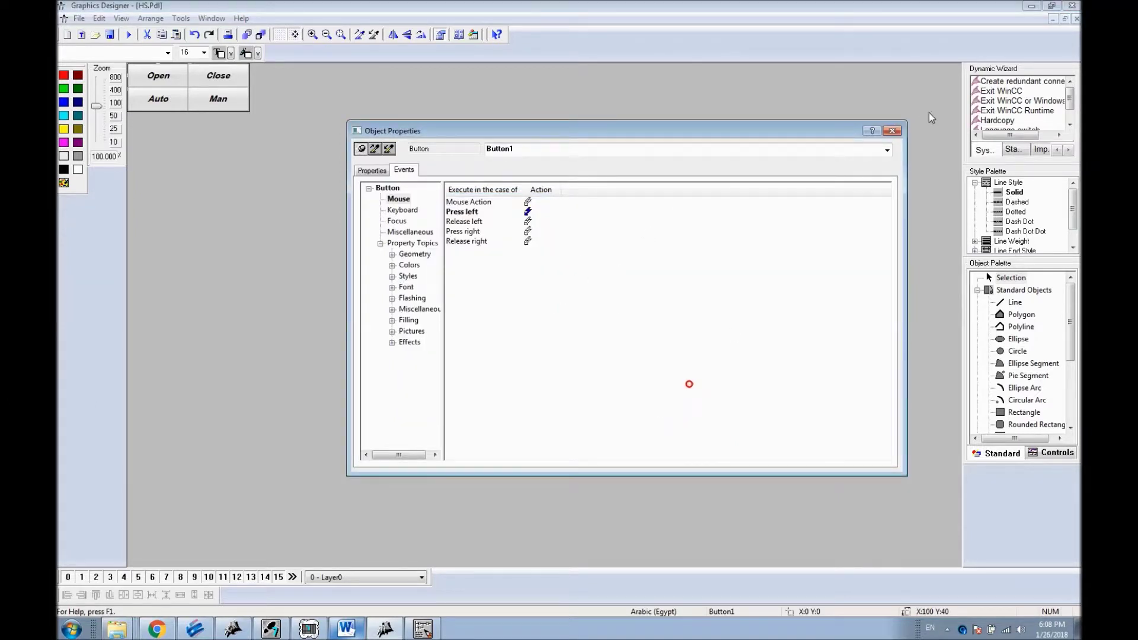
pyautogui.click(893, 131)
# Step: Give the Close button's Press left event a direct connection writing constant 0 to the HS_Str_Stp tag
pyautogui.doubleClick(215, 73)
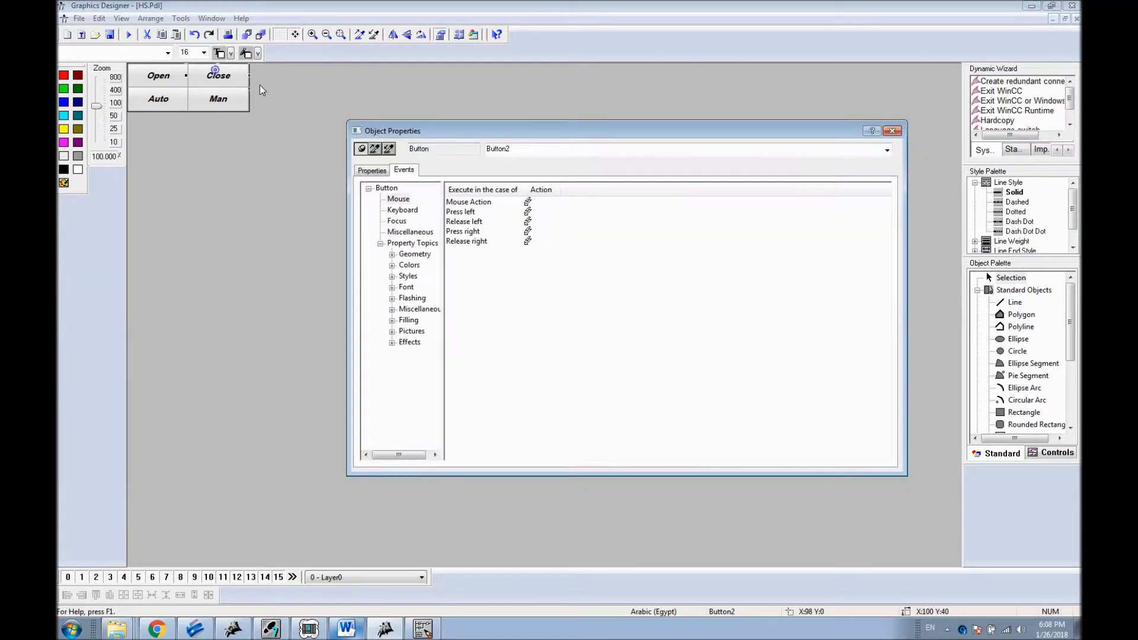
pyautogui.click(528, 211)
pyautogui.rightClick(528, 214)
pyautogui.click(560, 243)
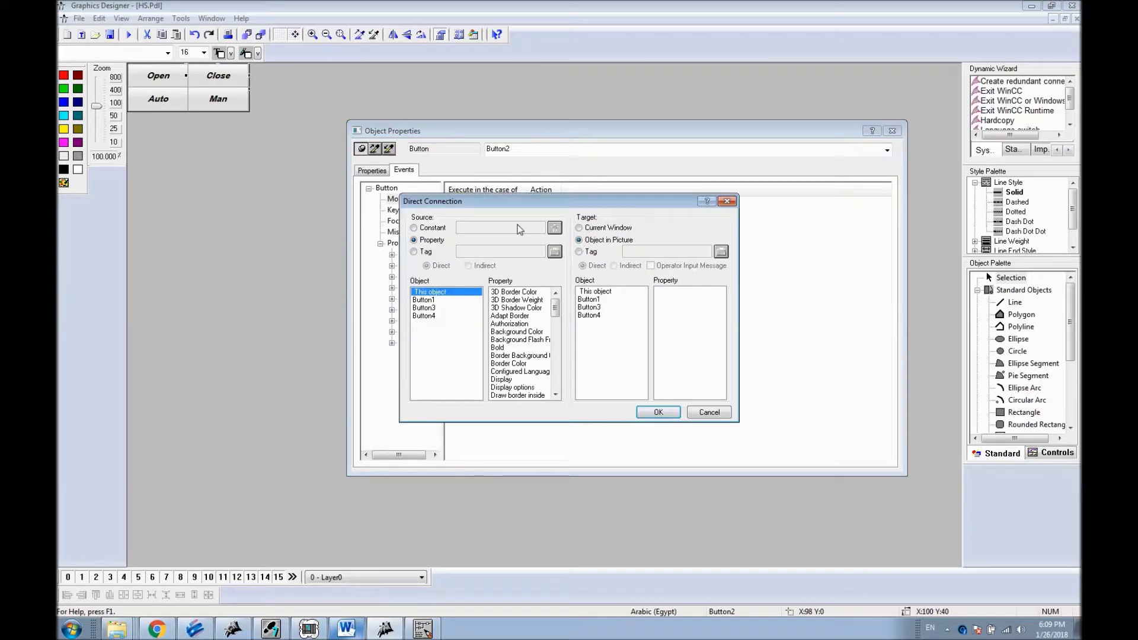
pyautogui.click(413, 227)
pyautogui.click(466, 226)
pyautogui.write('0')
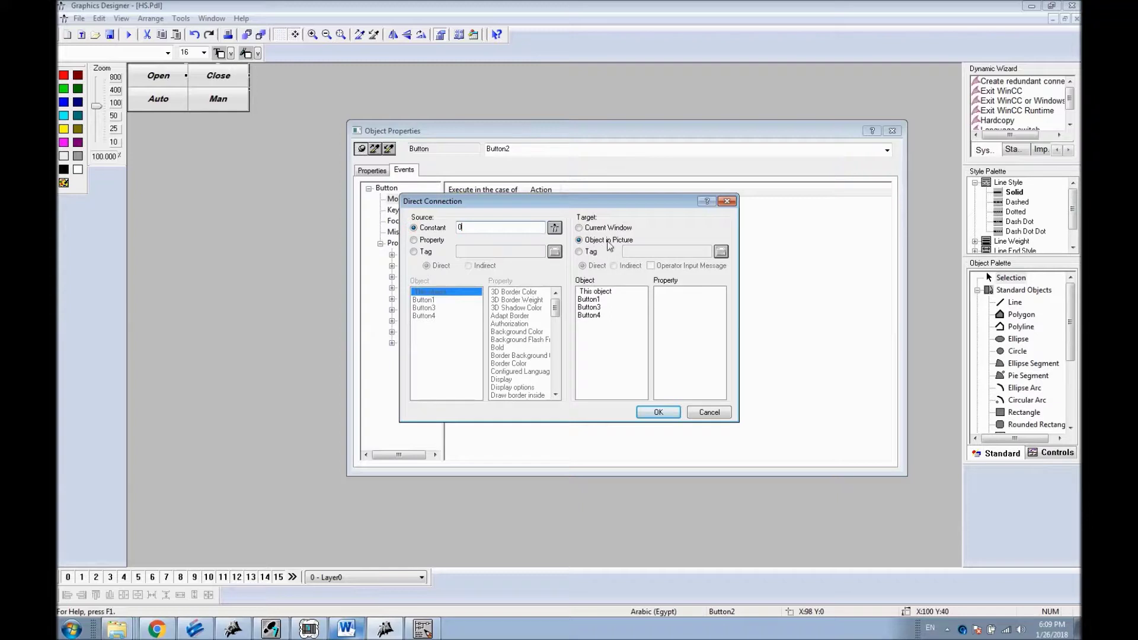
pyautogui.click(579, 251)
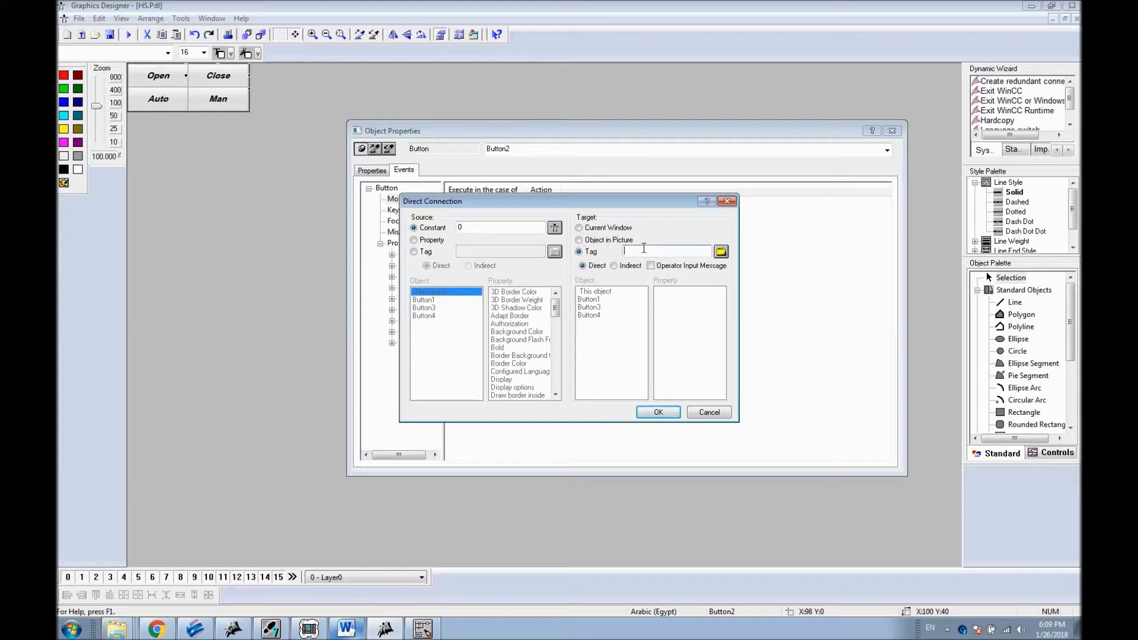
pyautogui.hotkey('ctrl', 'v')
pyautogui.click(655, 412)
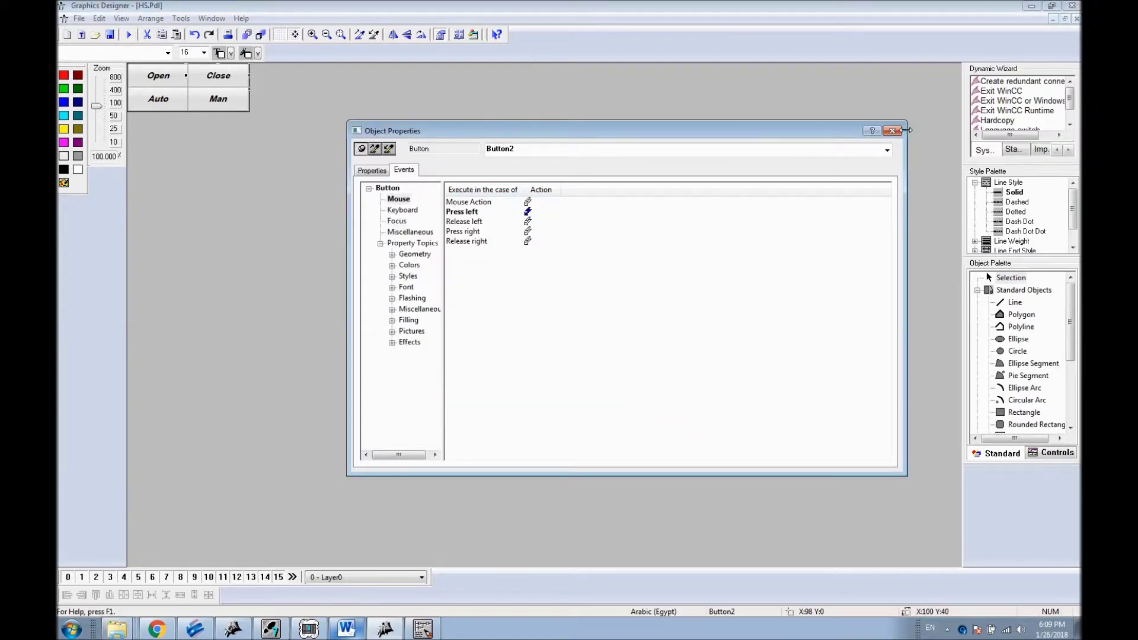
pyautogui.click(892, 130)
# Step: Give the Auto button's Press left event a direct connection writing constant 1 to the HS_A_M tag
pyautogui.click(179, 109)
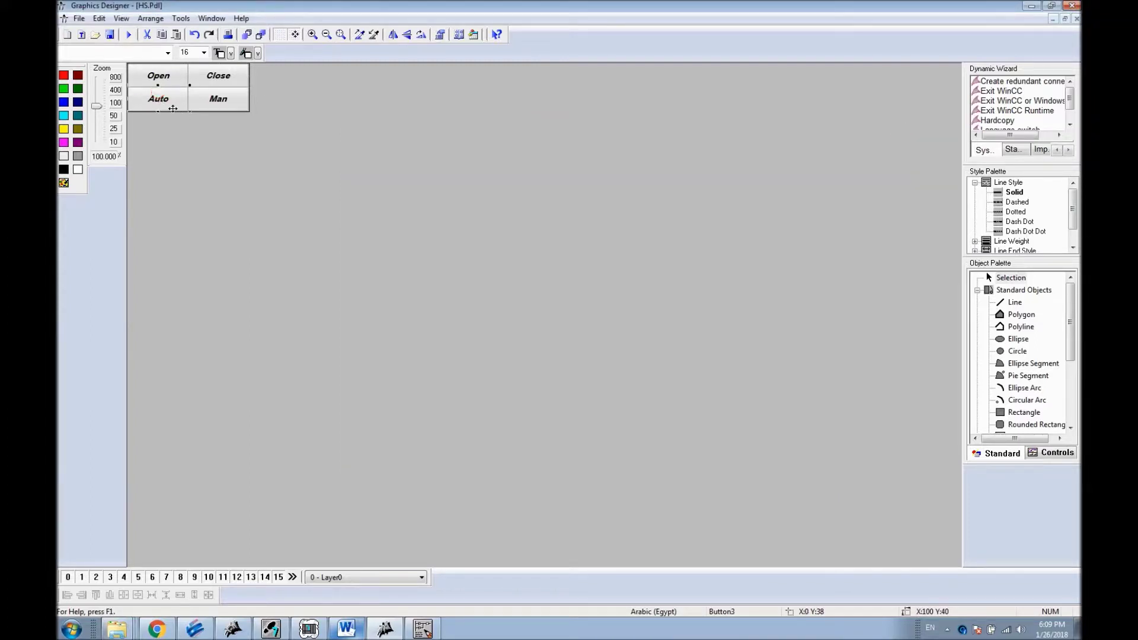
pyautogui.doubleClick(173, 101)
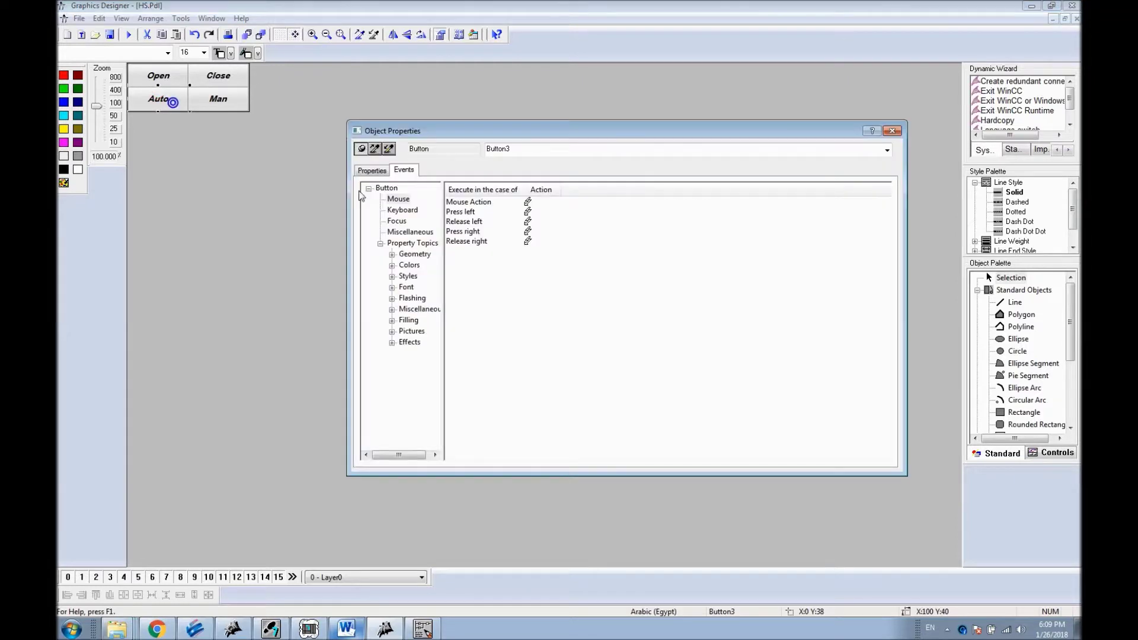
pyautogui.rightClick(528, 213)
pyautogui.click(567, 248)
pyautogui.click(578, 240)
pyautogui.click(415, 227)
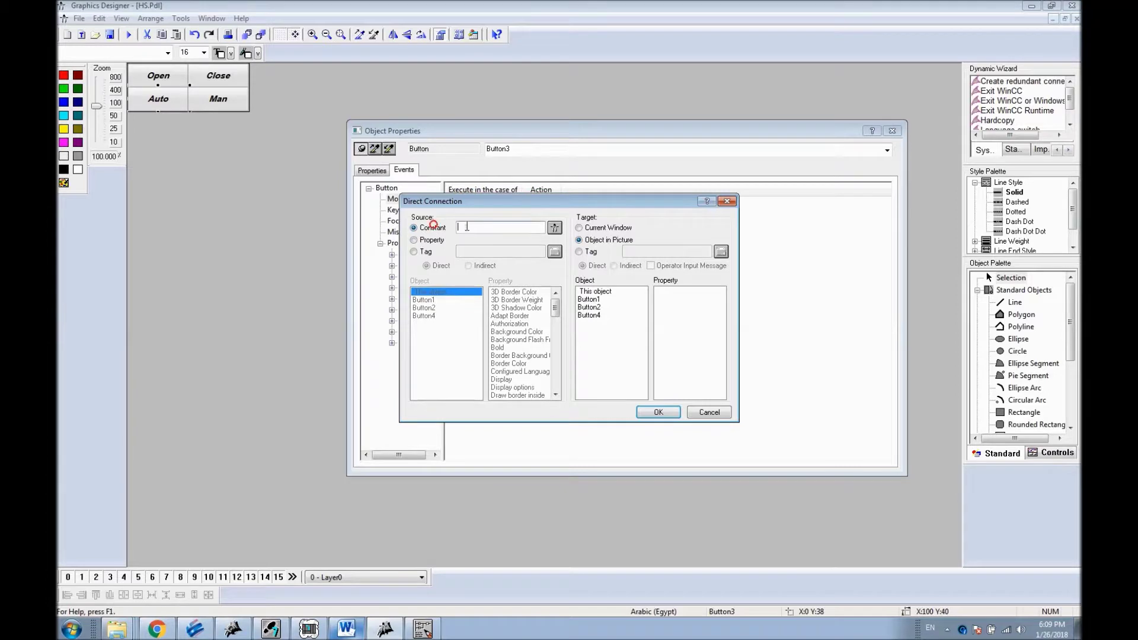
pyautogui.click(596, 252)
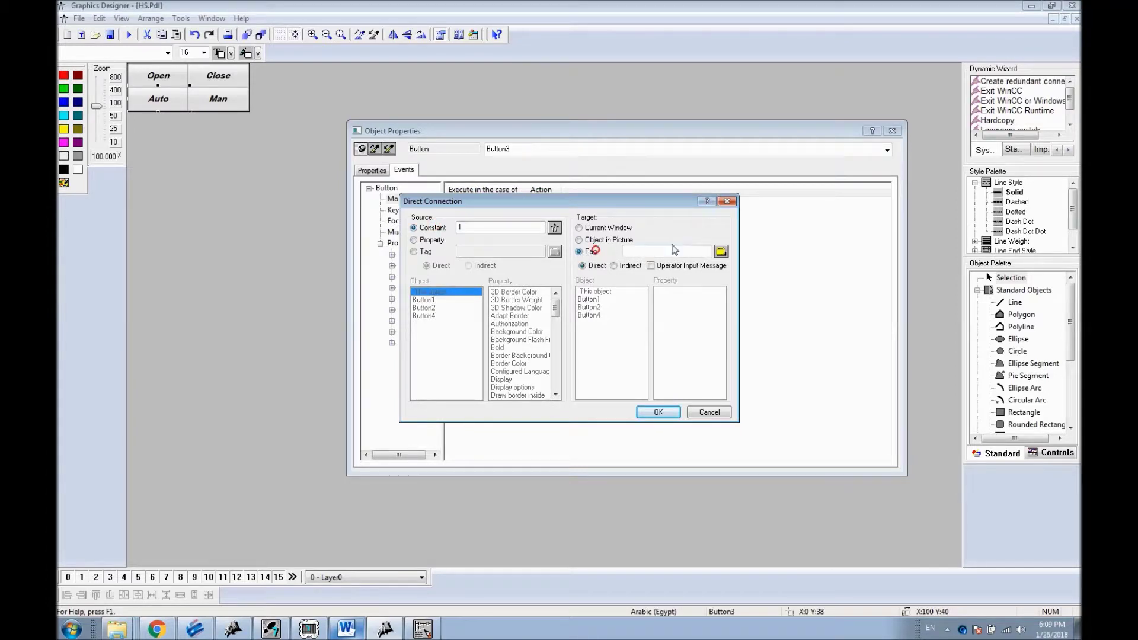
pyautogui.click(721, 251)
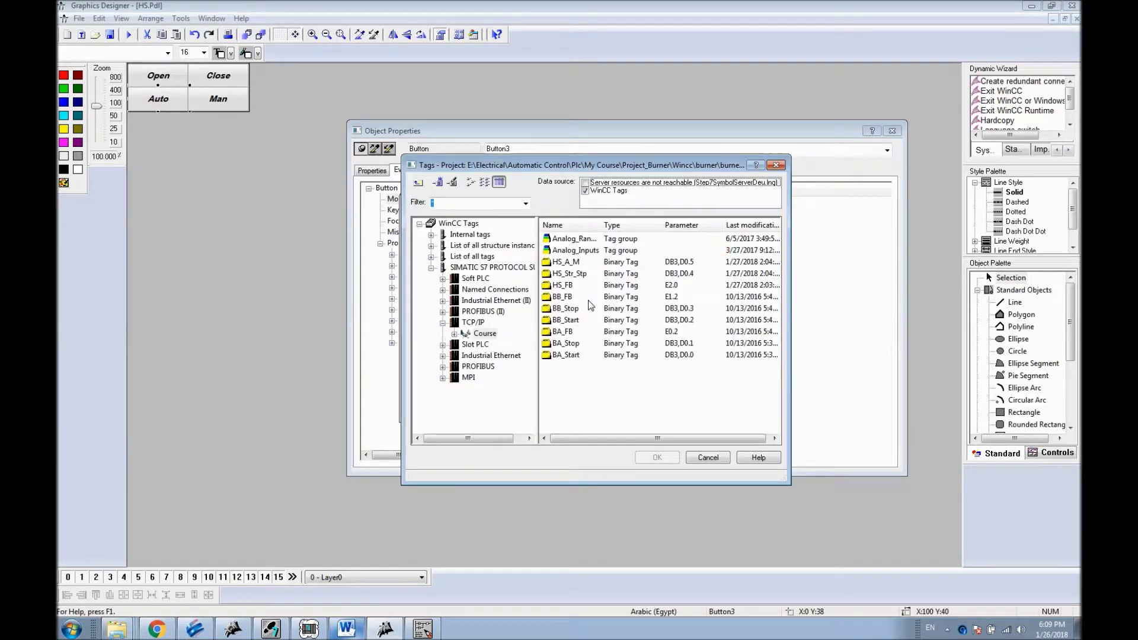
pyautogui.doubleClick(572, 261)
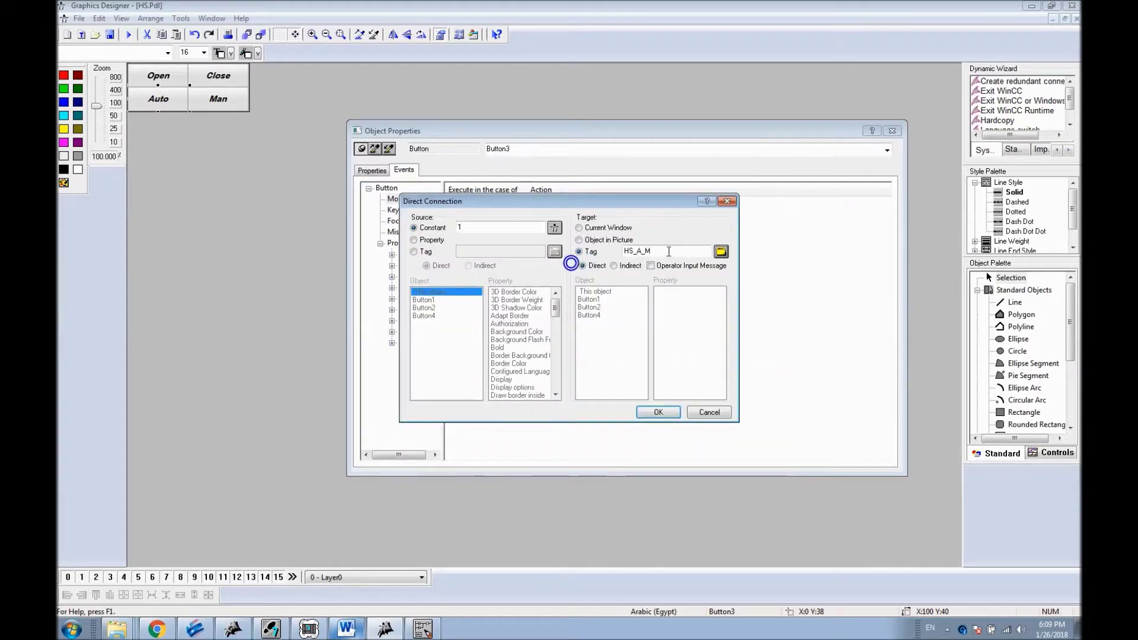
pyautogui.click(662, 415)
# Step: Give the Man button's Press left event a direct connection writing constant 0 to the HS_A_M tag, and close its properties
pyautogui.click(222, 94)
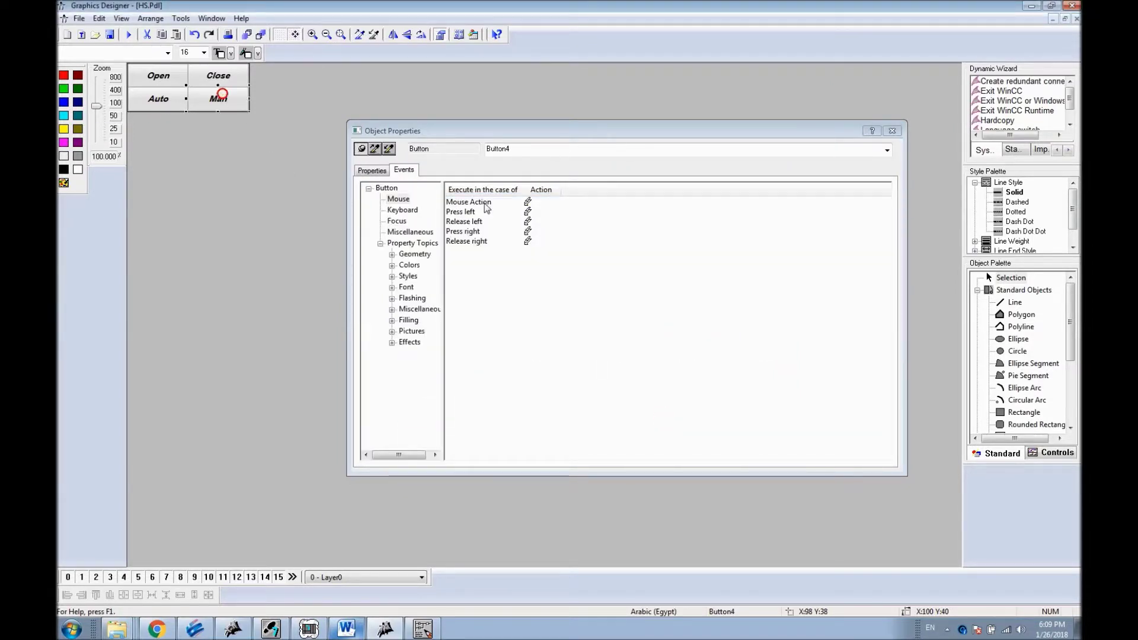
pyautogui.rightClick(531, 213)
pyautogui.click(553, 248)
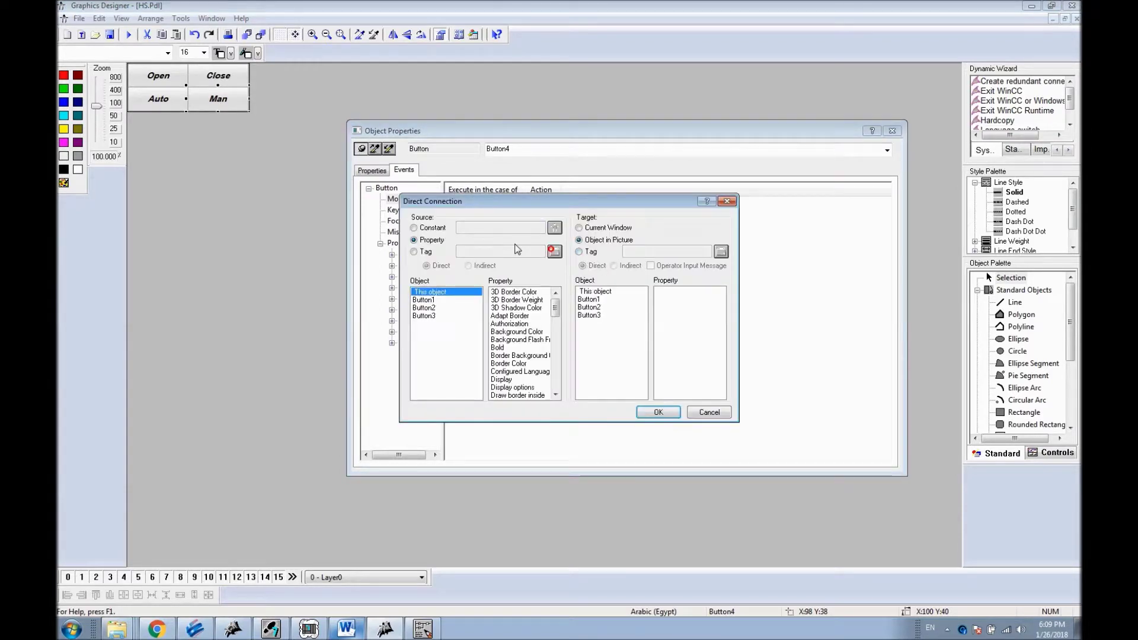
pyautogui.click(431, 228)
pyautogui.click(468, 228)
pyautogui.write('0')
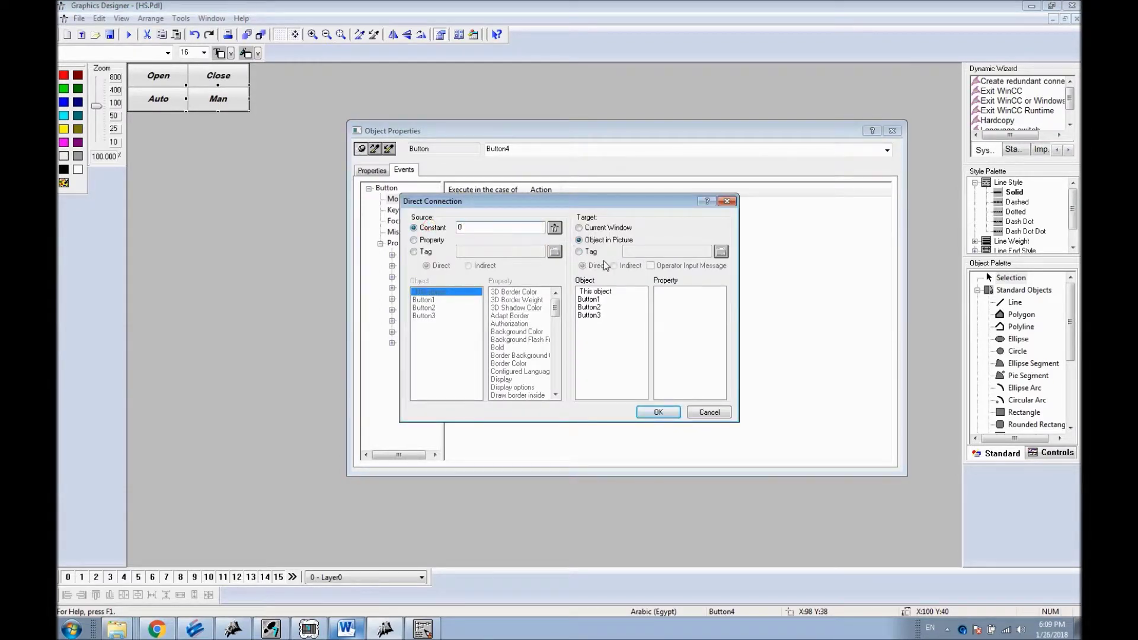
pyautogui.click(579, 252)
pyautogui.write('HS_A_M')
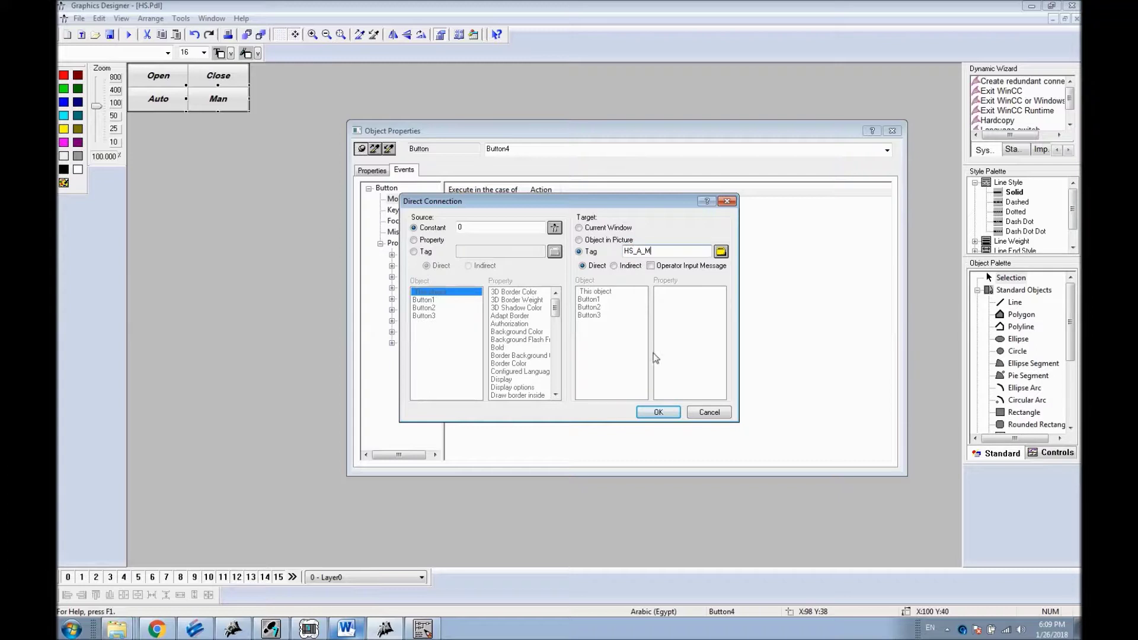
pyautogui.click(657, 411)
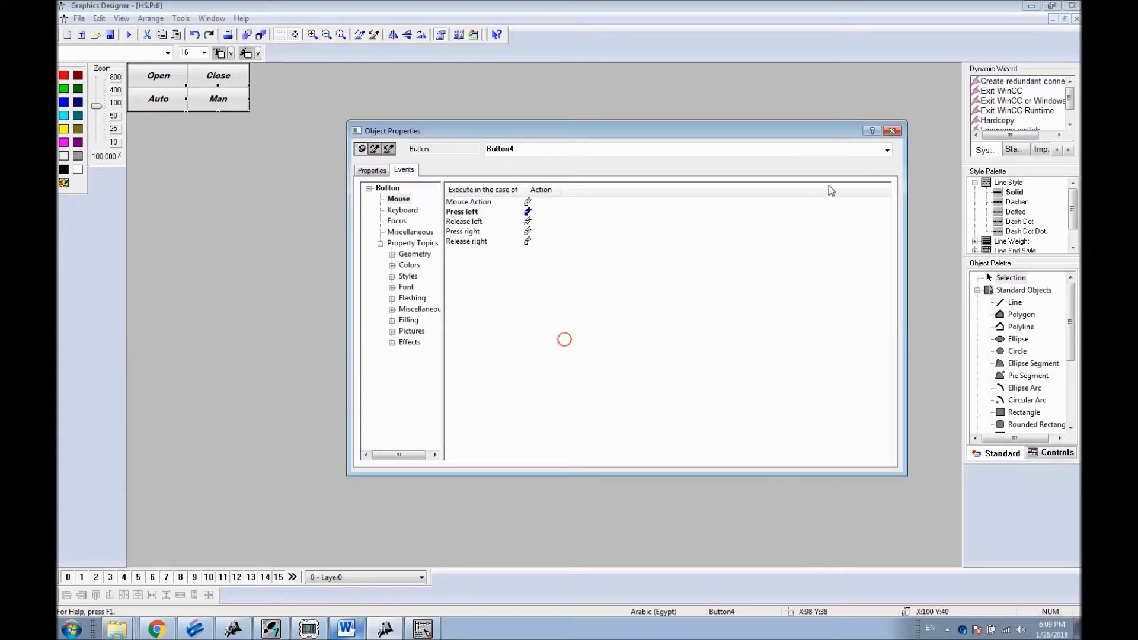
pyautogui.click(893, 132)
# Step: Start a dynamic dialog on the Open button's Background Color with data type Bit and yellow as the Set color
pyautogui.click(139, 81)
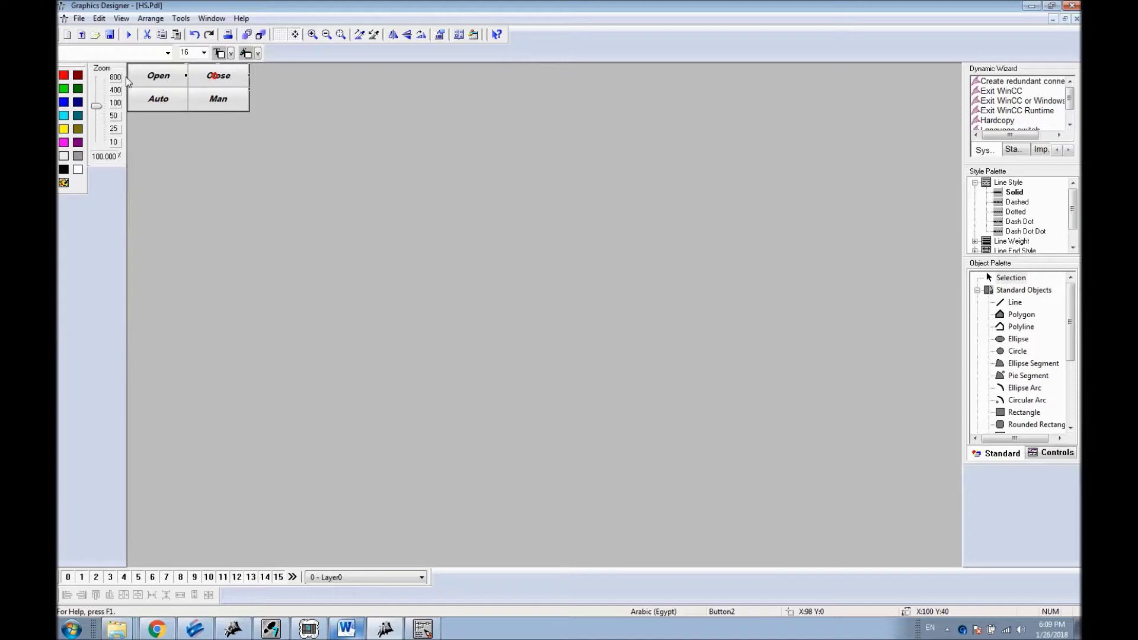
pyautogui.rightClick(149, 72)
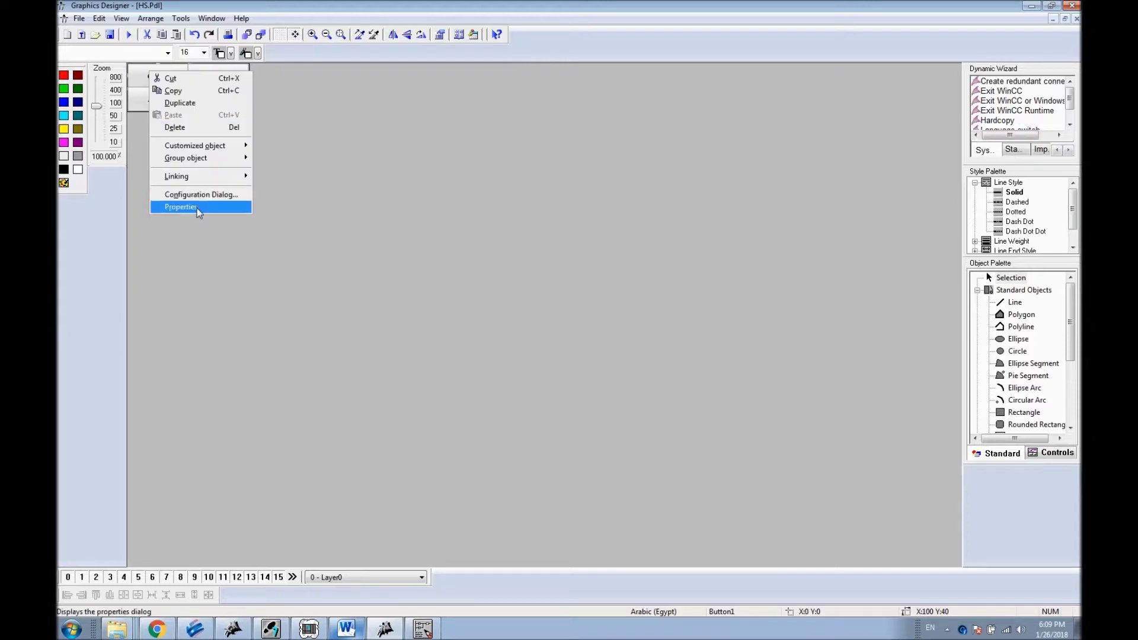
pyautogui.click(198, 207)
pyautogui.click(372, 171)
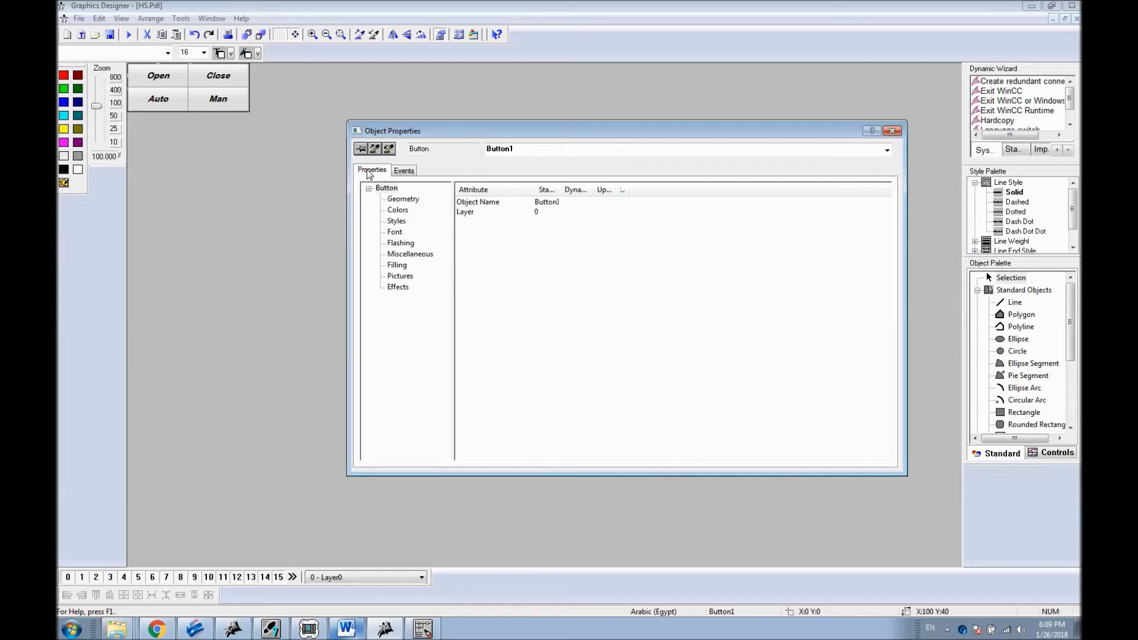
pyautogui.click(398, 211)
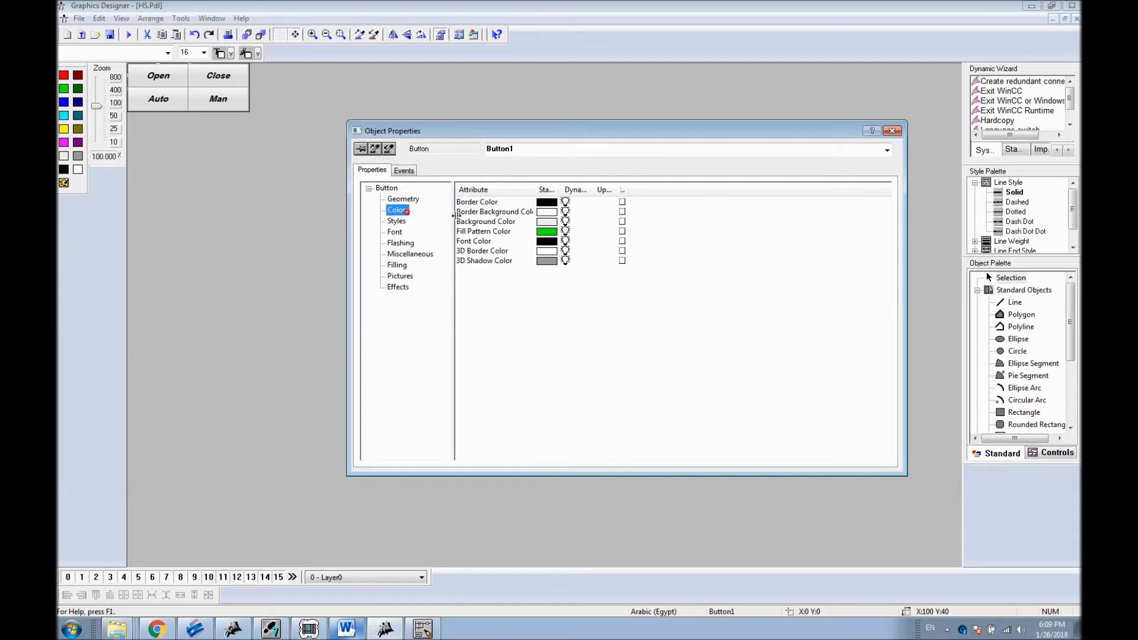
pyautogui.rightClick(573, 221)
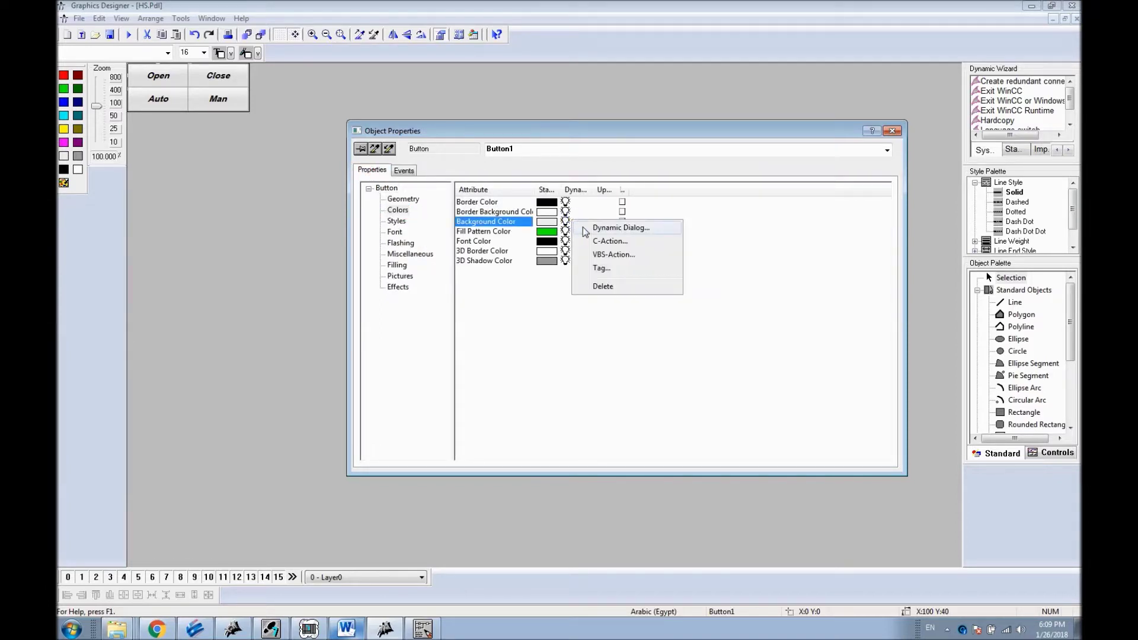
pyautogui.click(585, 230)
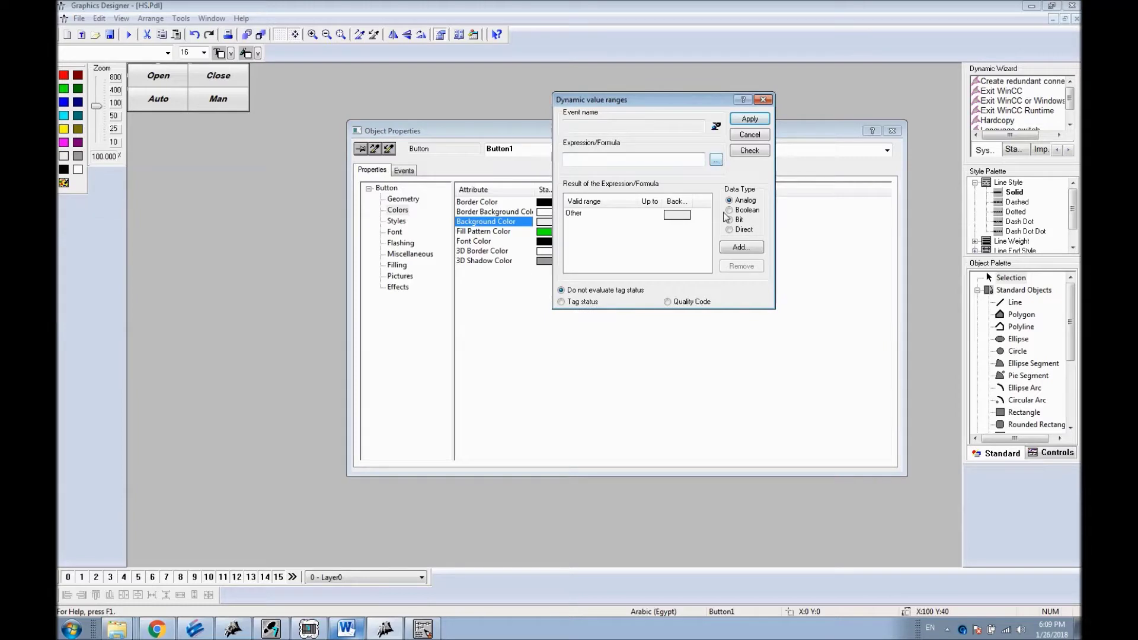
pyautogui.click(740, 222)
pyautogui.doubleClick(652, 215)
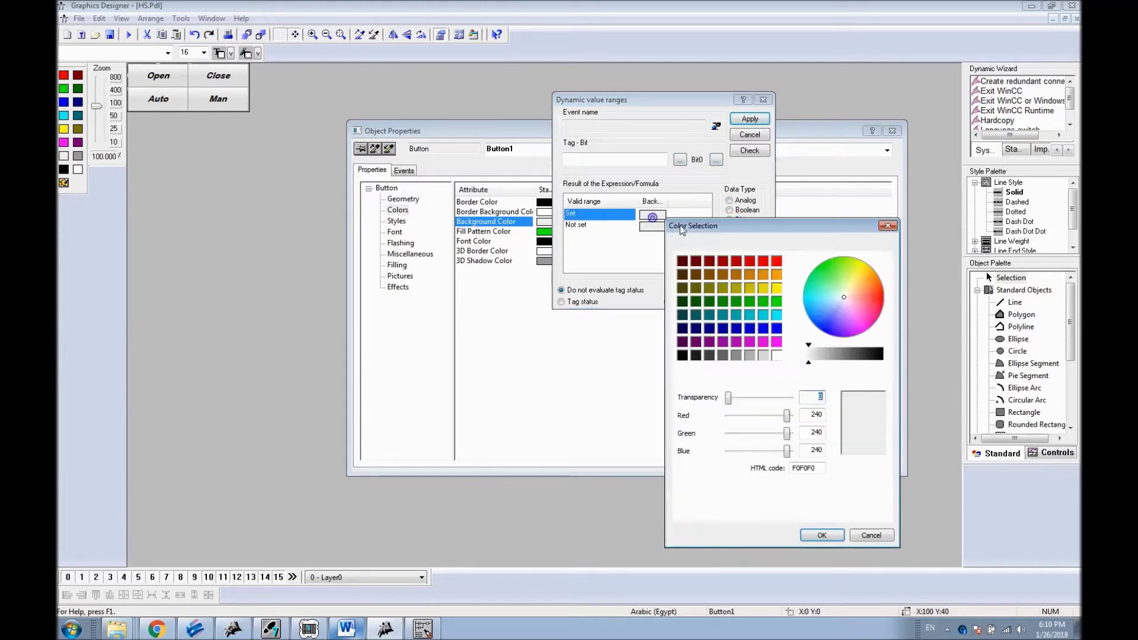
pyautogui.click(777, 288)
pyautogui.click(822, 536)
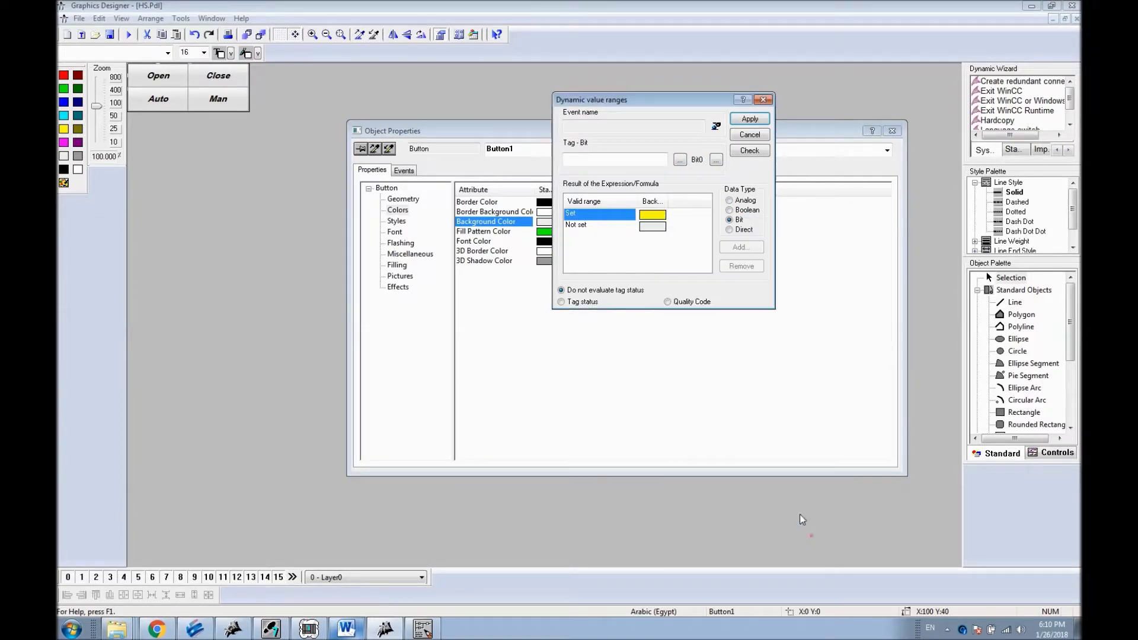
# Step: Assign the HS_FB tag from the Course connection as the bit tag of the background color dynamic
pyautogui.click(679, 160)
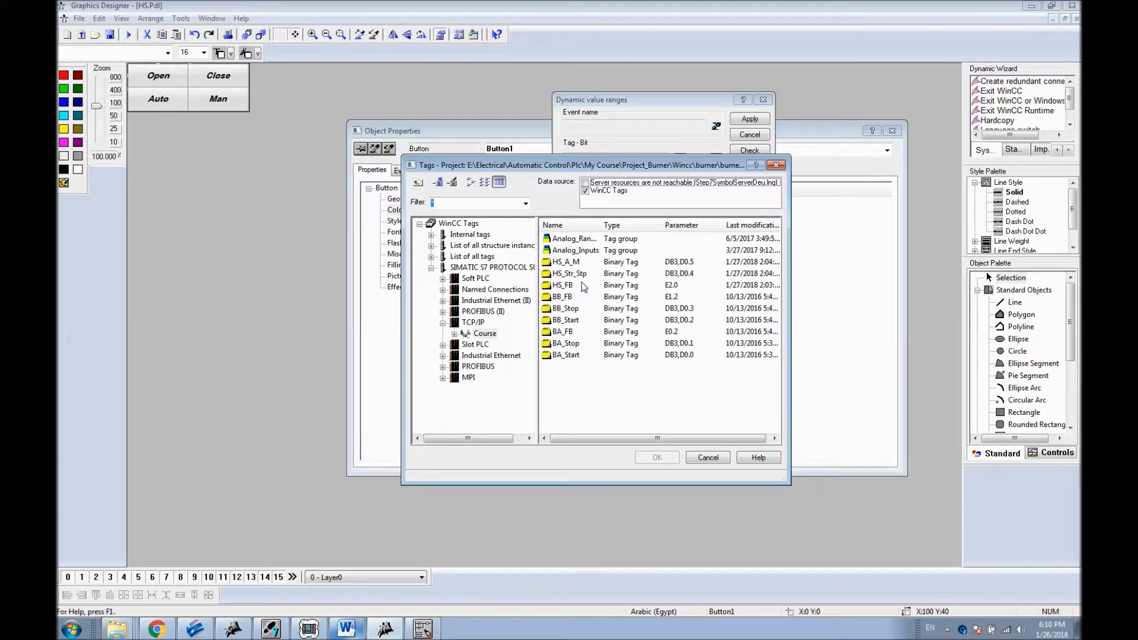
pyautogui.doubleClick(568, 285)
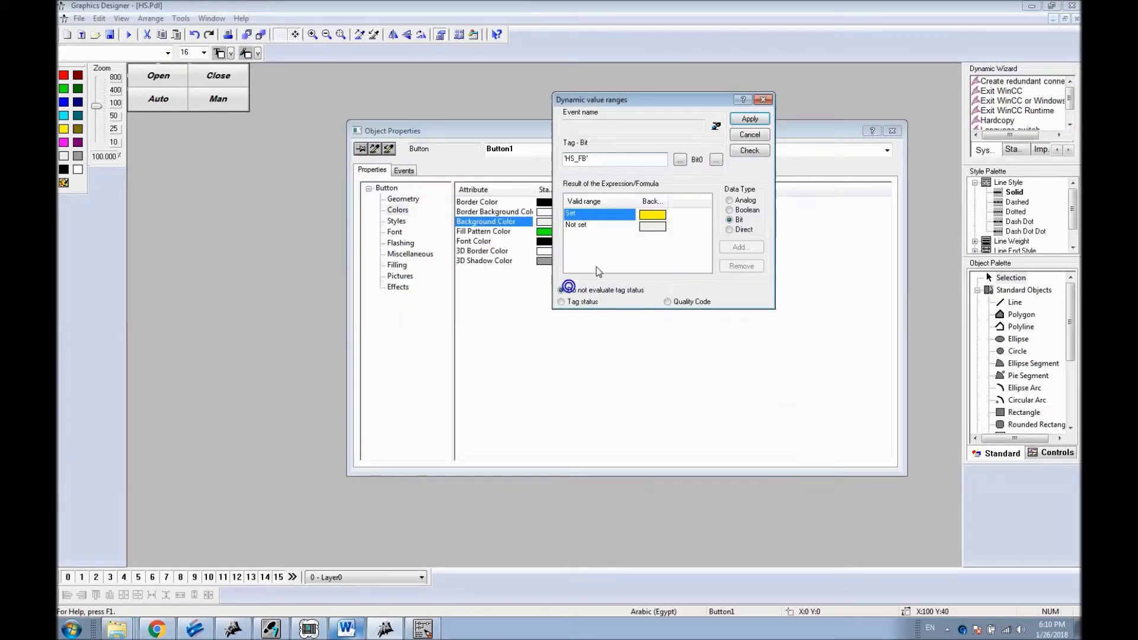
pyautogui.moveTo(693, 96); pyautogui.dragTo(687, 134)
# Step: Set the HS_FB trigger's update cycle to 500 ms and try to apply the Bit-type color dynamic
pyautogui.click(709, 165)
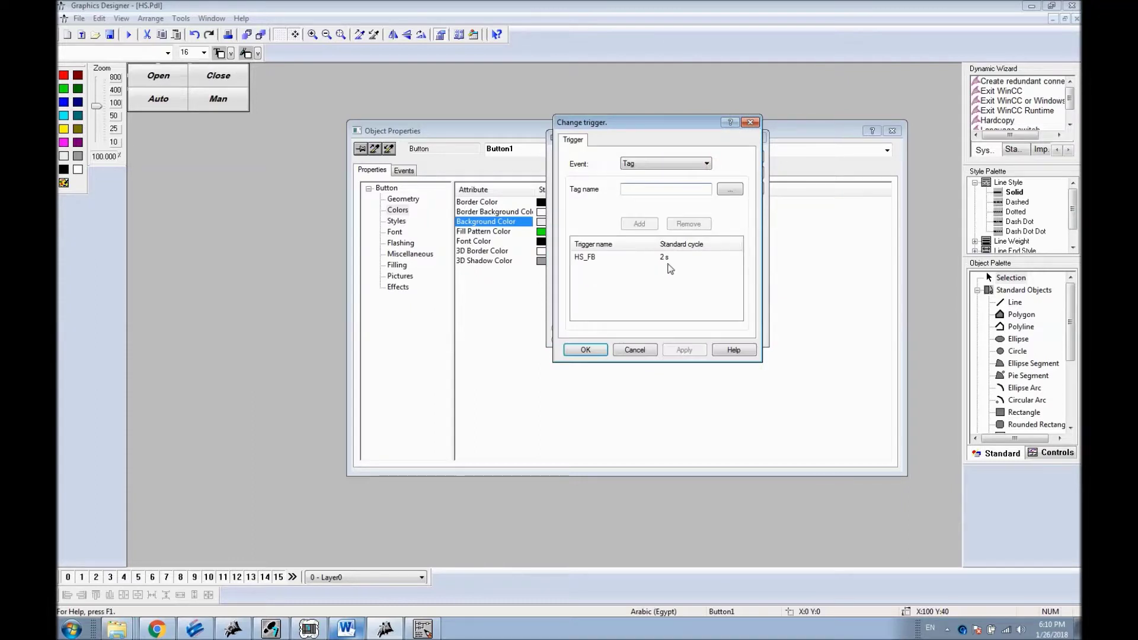
pyautogui.doubleClick(669, 256)
pyautogui.click(670, 257)
pyautogui.click(663, 237)
pyautogui.click(668, 248)
pyautogui.click(630, 257)
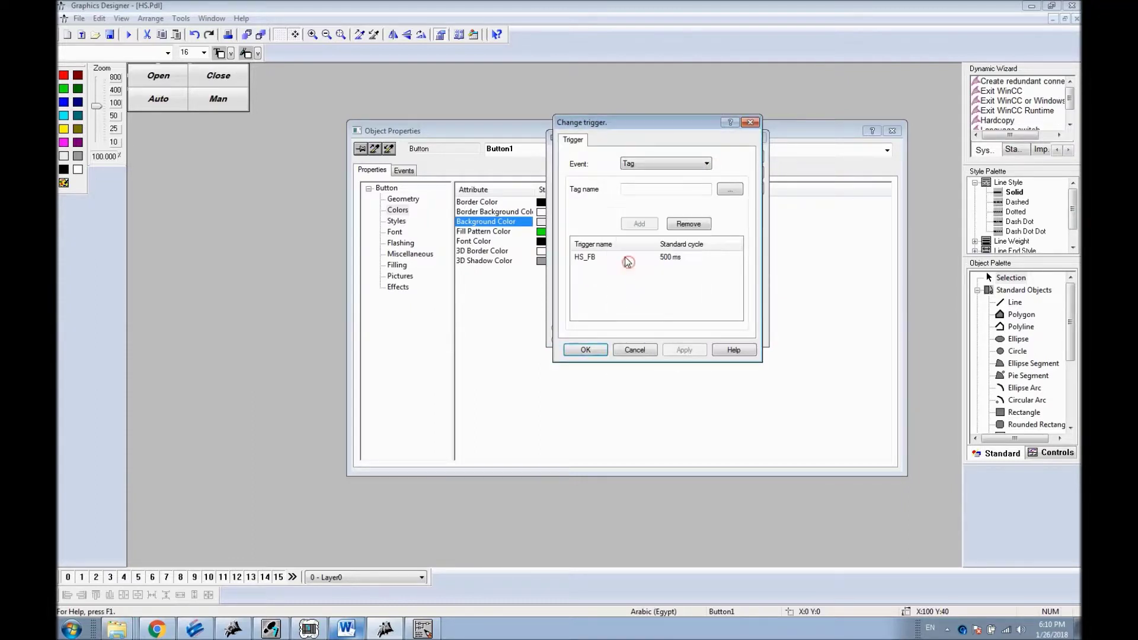
pyautogui.click(585, 350)
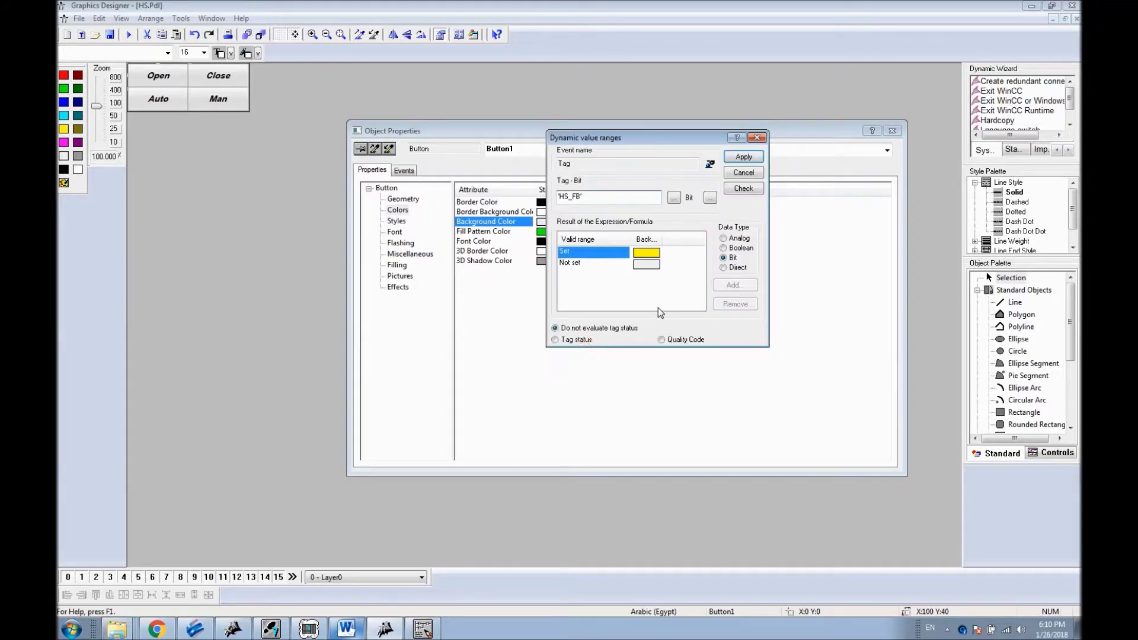
pyautogui.doubleClick(594, 195)
pyautogui.click(744, 157)
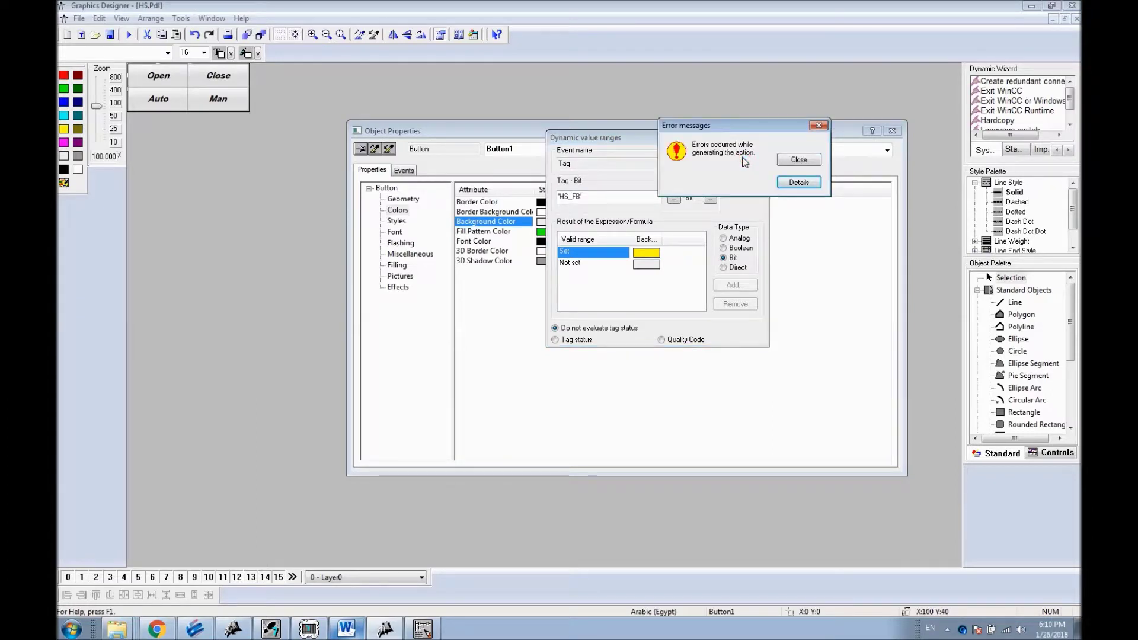
pyautogui.click(799, 160)
# Step: Switch the background color dynamic to the Boolean data type and use the HS_FB tag as its expression
pyautogui.click(728, 249)
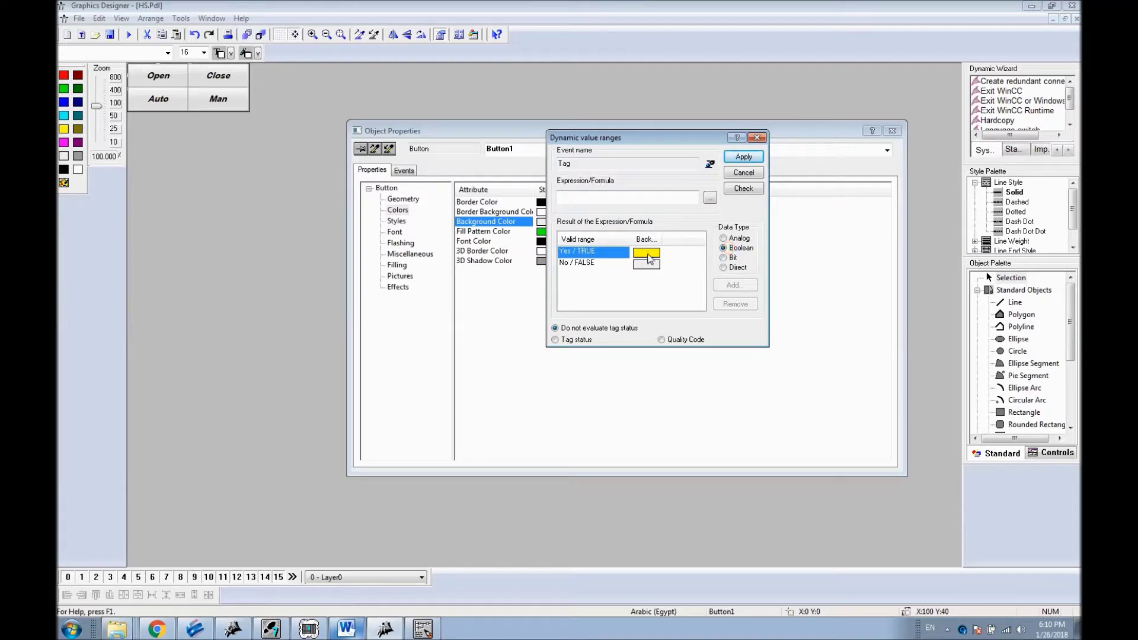
pyautogui.click(710, 198)
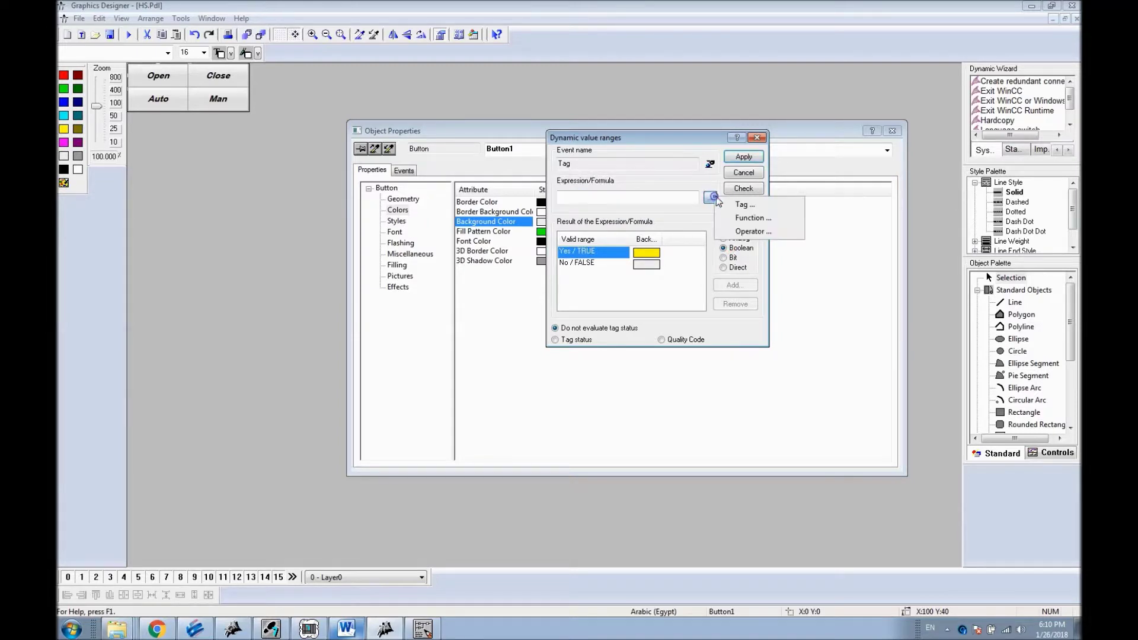
pyautogui.click(719, 202)
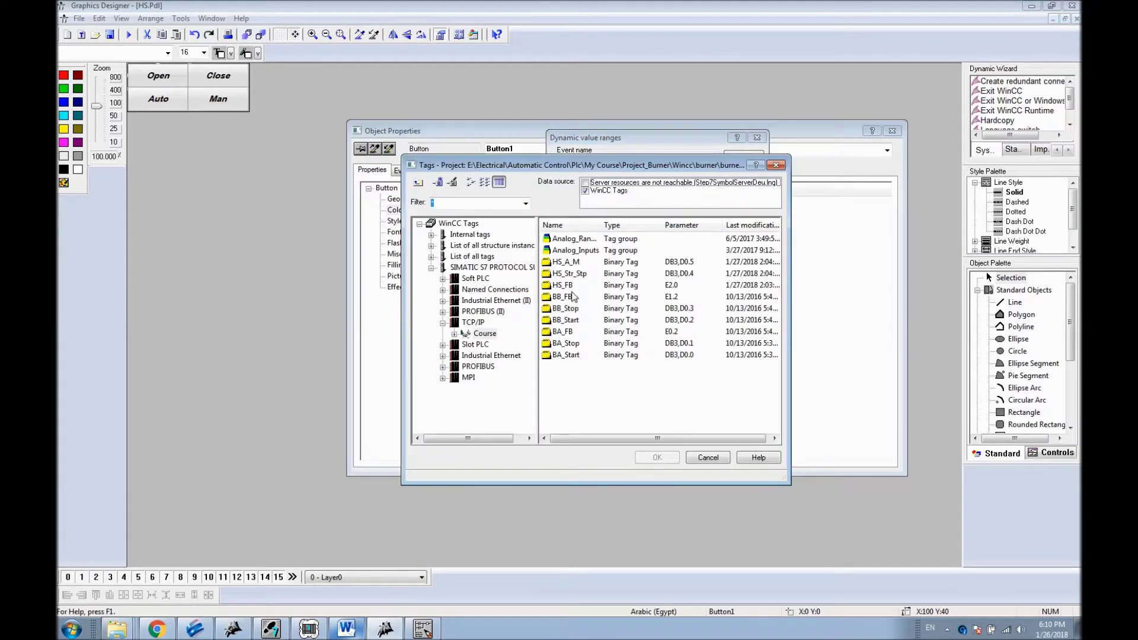
pyautogui.doubleClick(570, 285)
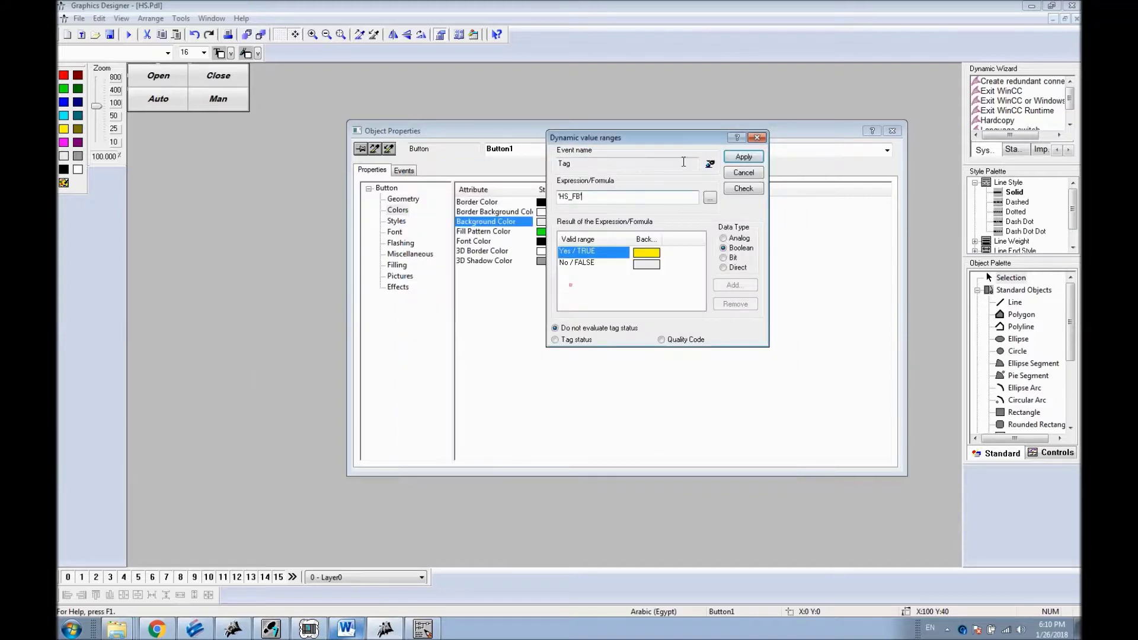
# Step: Set the HS_FB trigger's update cycle to 500 ms, apply the Open button's color dynamic, and close its properties
pyautogui.click(710, 165)
pyautogui.click(664, 259)
pyautogui.doubleClick(664, 259)
pyautogui.click(658, 237)
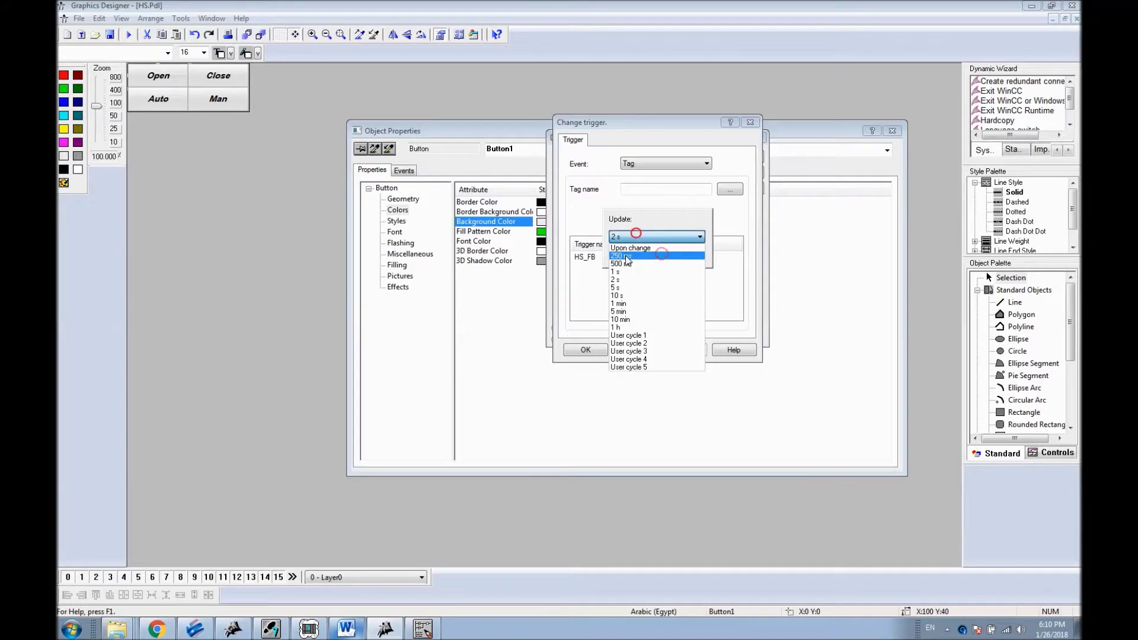
pyautogui.click(629, 265)
pyautogui.click(586, 350)
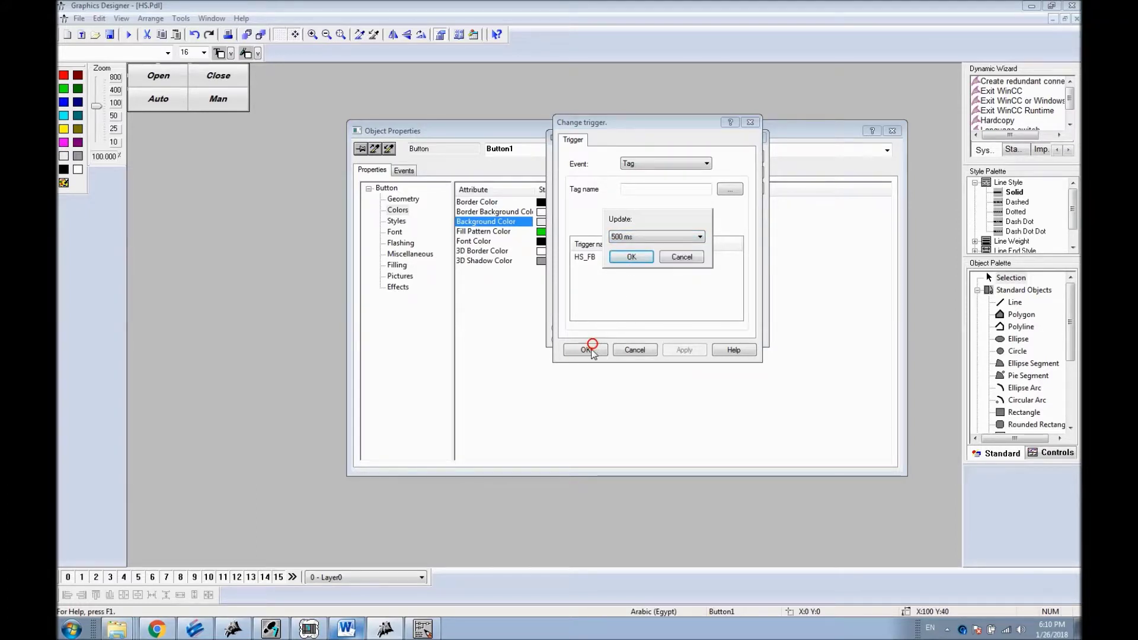
pyautogui.click(630, 256)
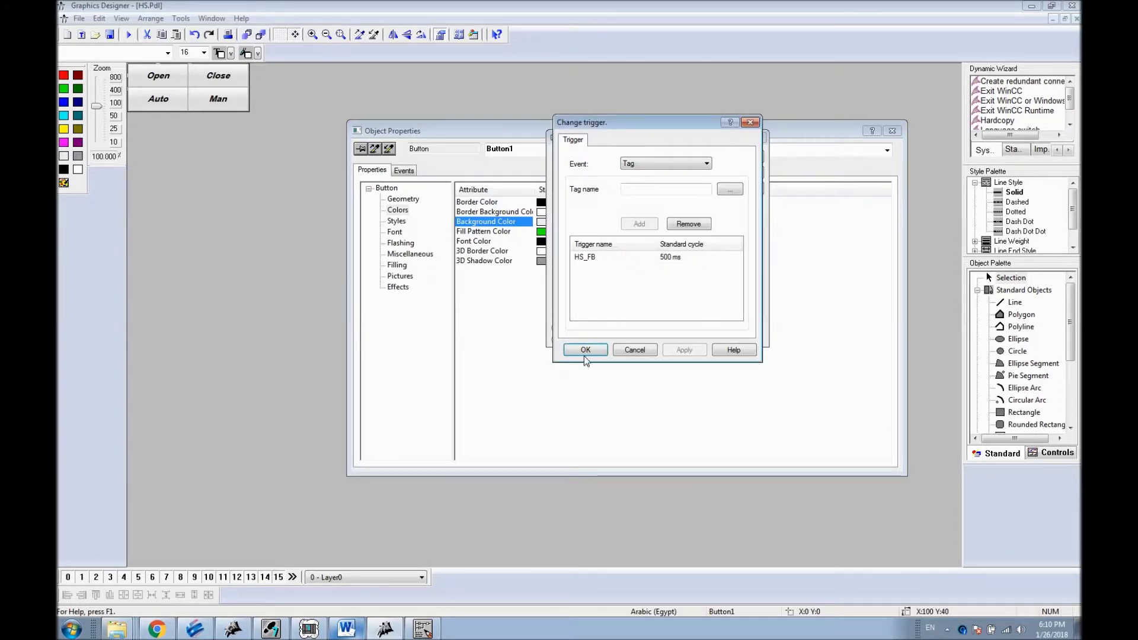
pyautogui.click(586, 349)
pyautogui.click(743, 157)
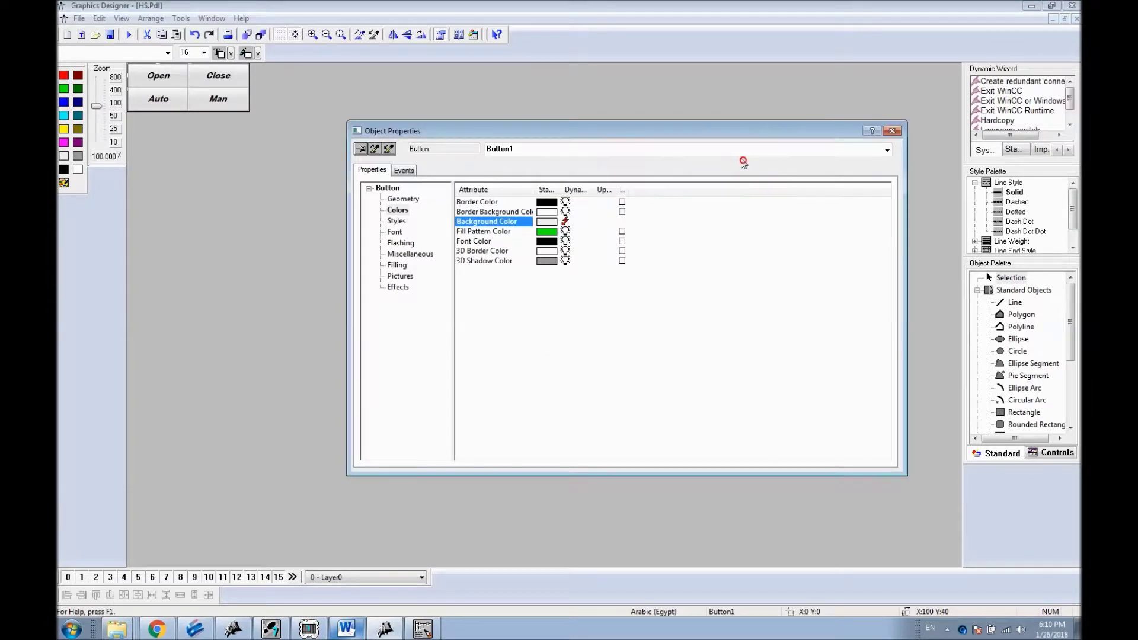
pyautogui.click(662, 324)
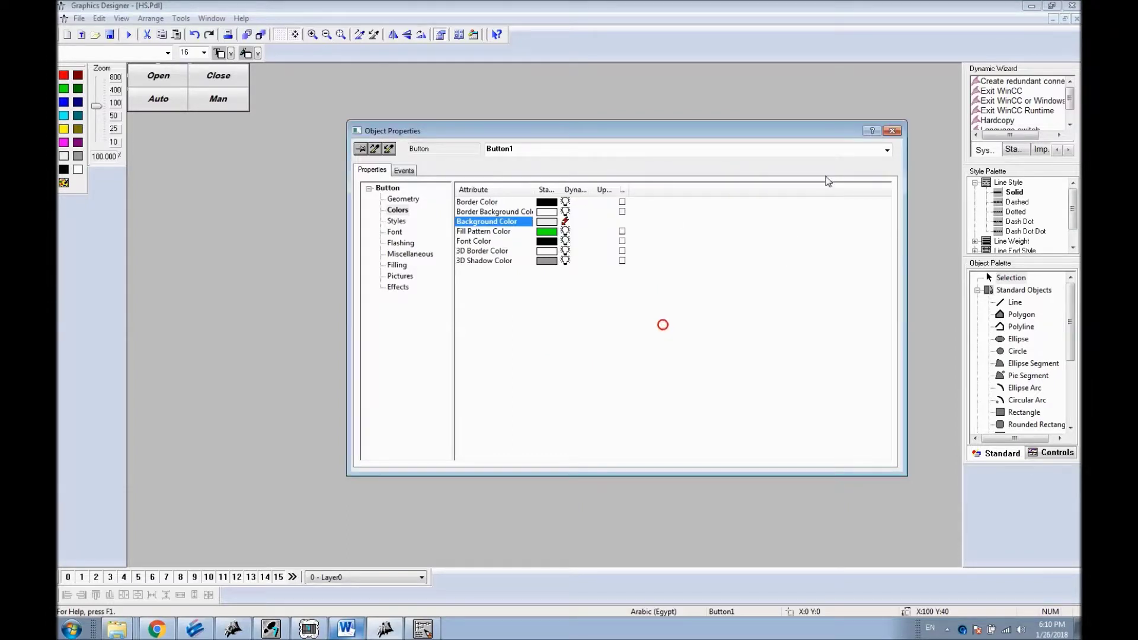
pyautogui.click(892, 131)
# Step: Give the Close button's background color a Boolean dynamic with yellow for the No/FALSE result
pyautogui.rightClick(215, 80)
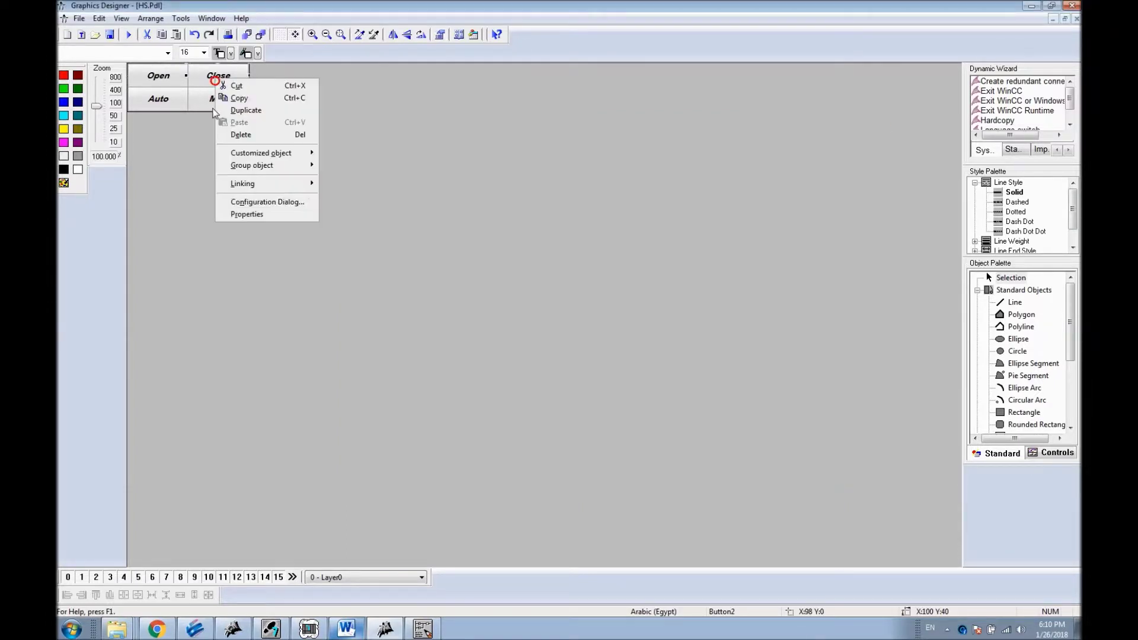
pyautogui.click(261, 216)
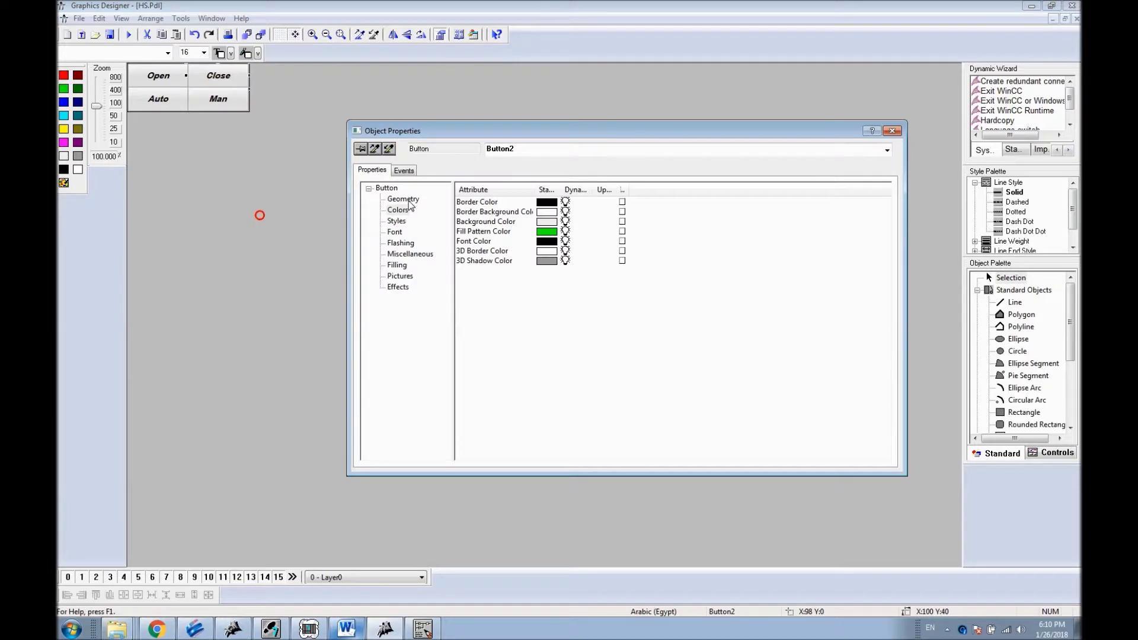
pyautogui.rightClick(572, 224)
pyautogui.click(623, 230)
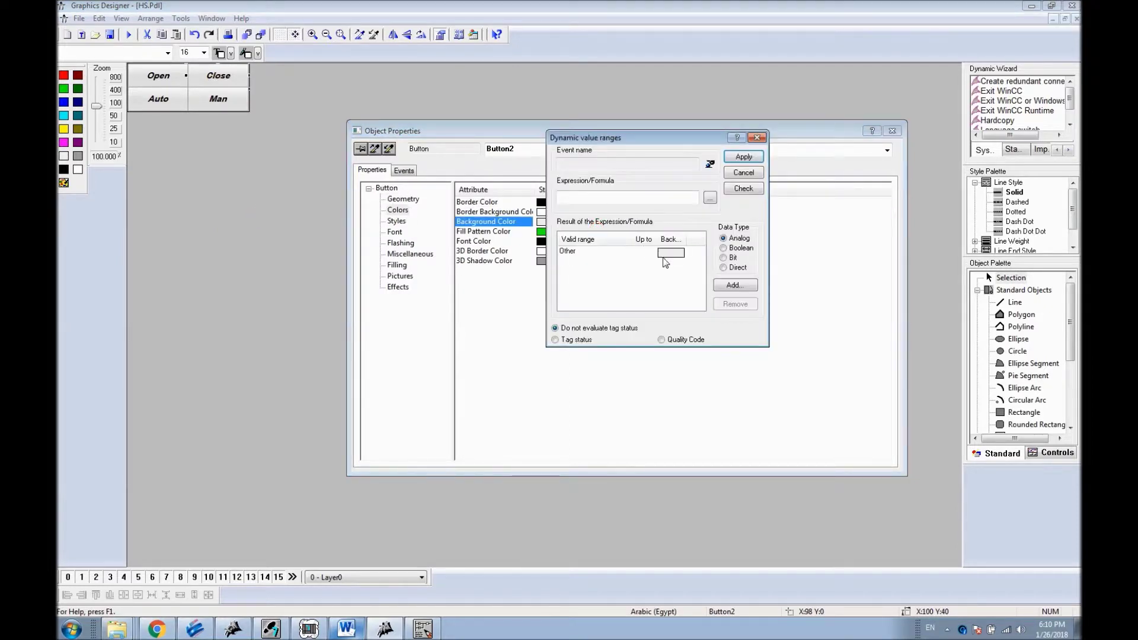
pyautogui.click(723, 248)
pyautogui.doubleClick(637, 264)
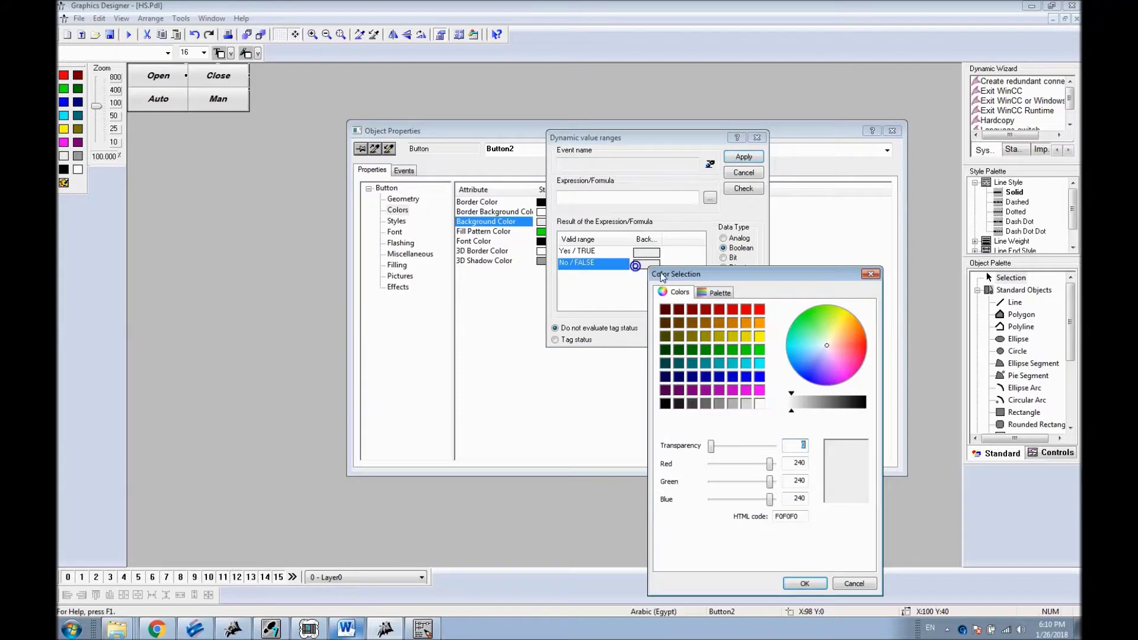
pyautogui.click(759, 337)
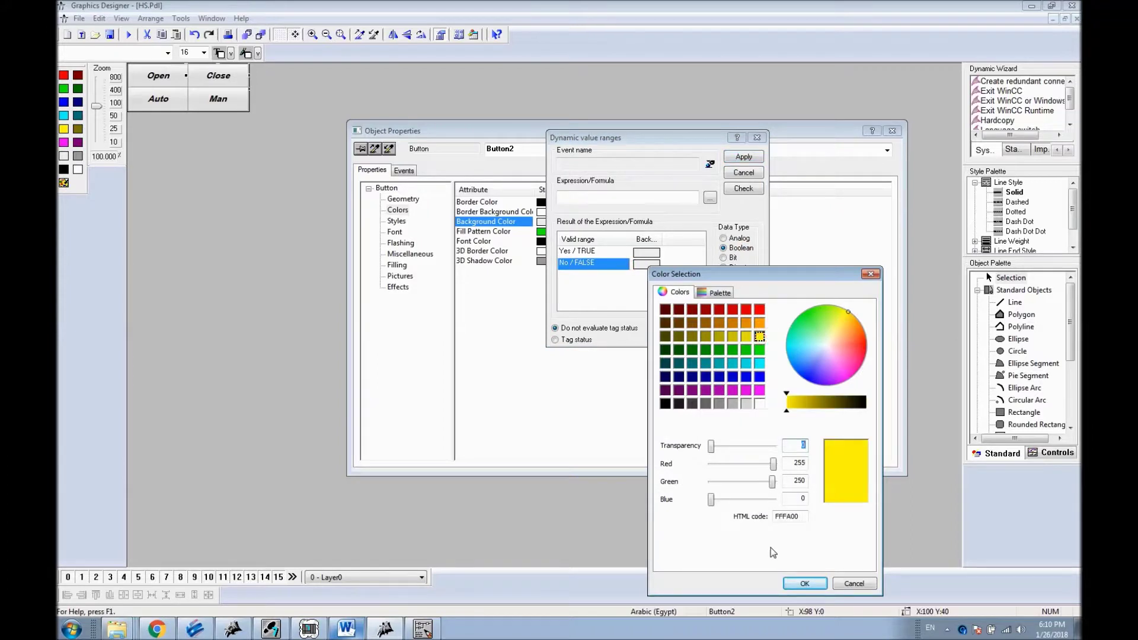
pyautogui.click(794, 583)
# Step: Use 'HS_FB' as the Close button's color expression, set its trigger cycle to 500 ms, and apply the dynamic
pyautogui.write("'HS_FB")
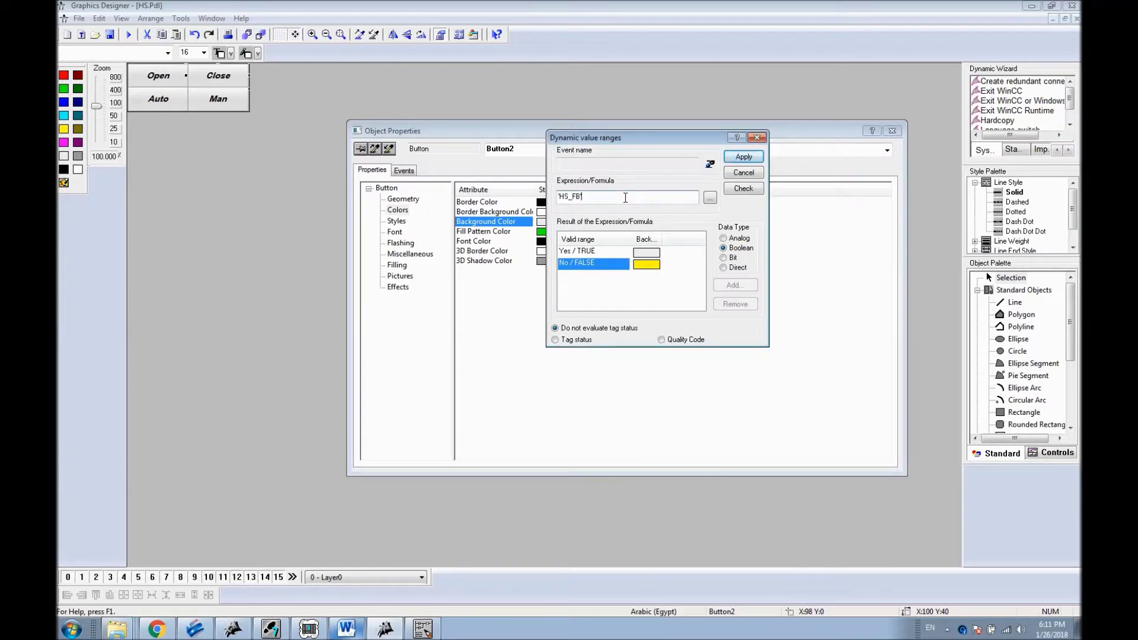
pyautogui.click(710, 165)
pyautogui.doubleClick(668, 259)
pyautogui.click(664, 236)
pyautogui.click(626, 262)
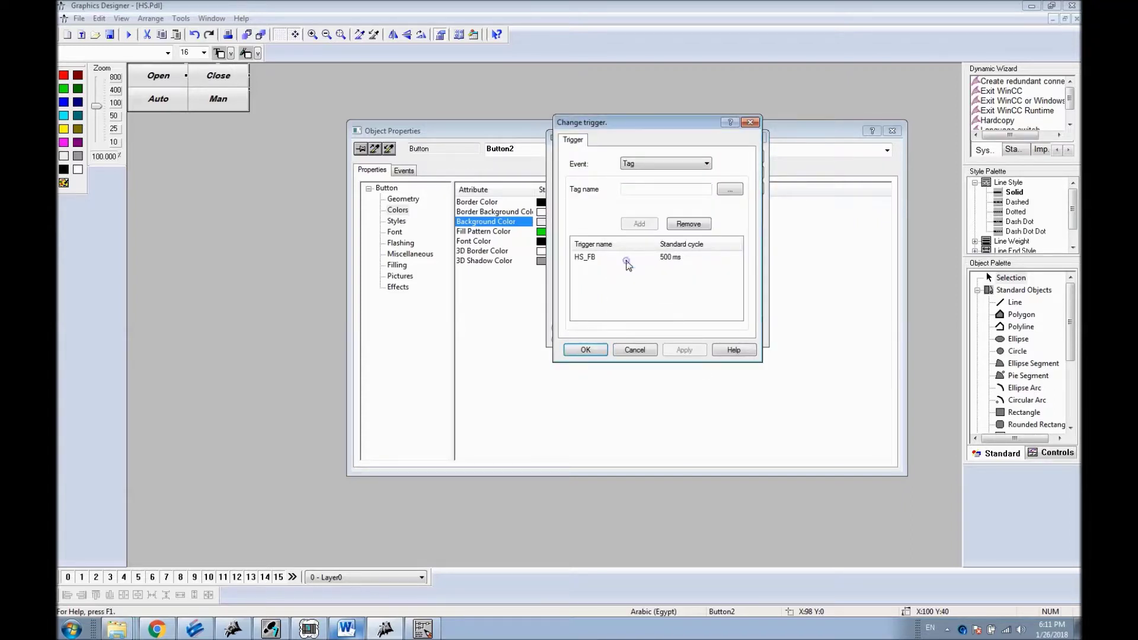
pyautogui.click(585, 349)
pyautogui.click(741, 151)
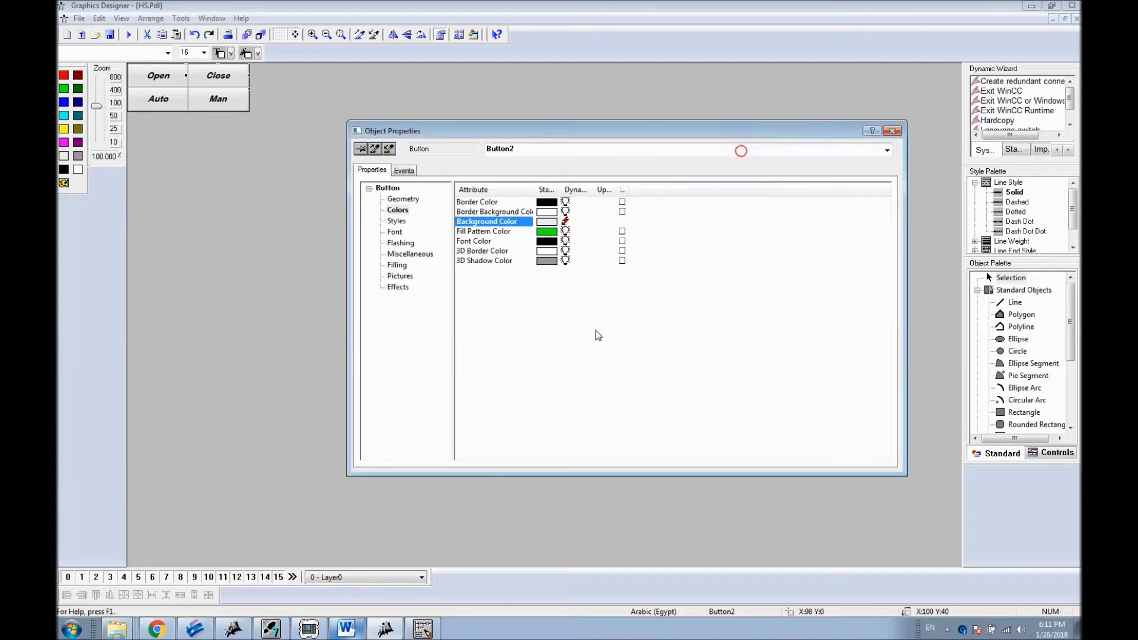
# Step: Give the Auto button's background color a Boolean dynamic with yellow for the Yes/TRUE result
pyautogui.click(158, 106)
pyautogui.doubleClick(155, 98)
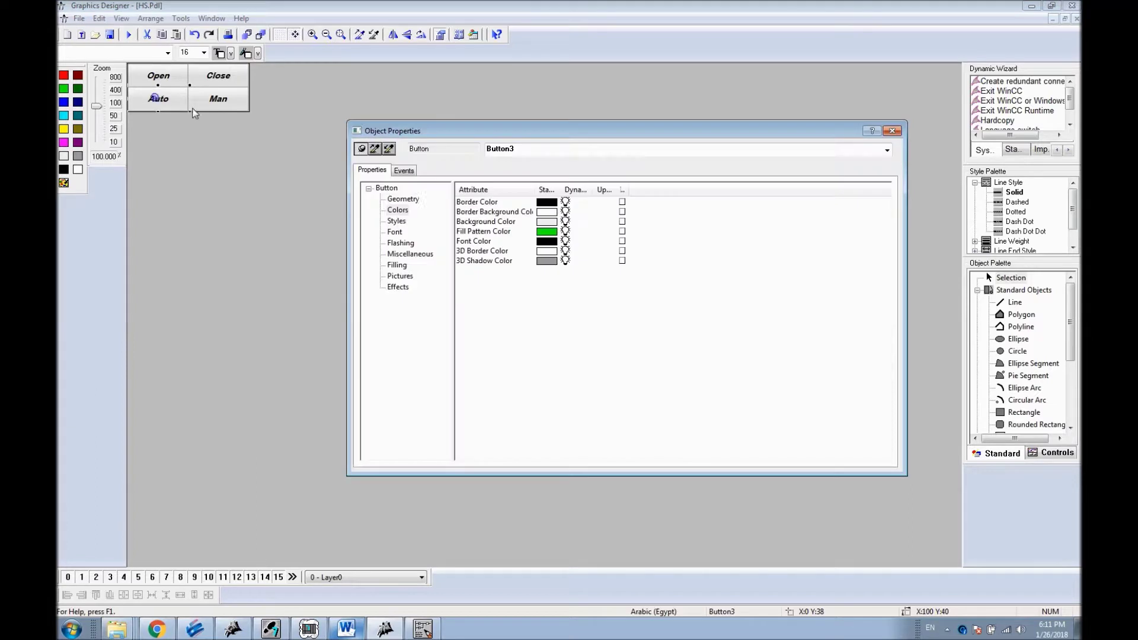
pyautogui.rightClick(574, 221)
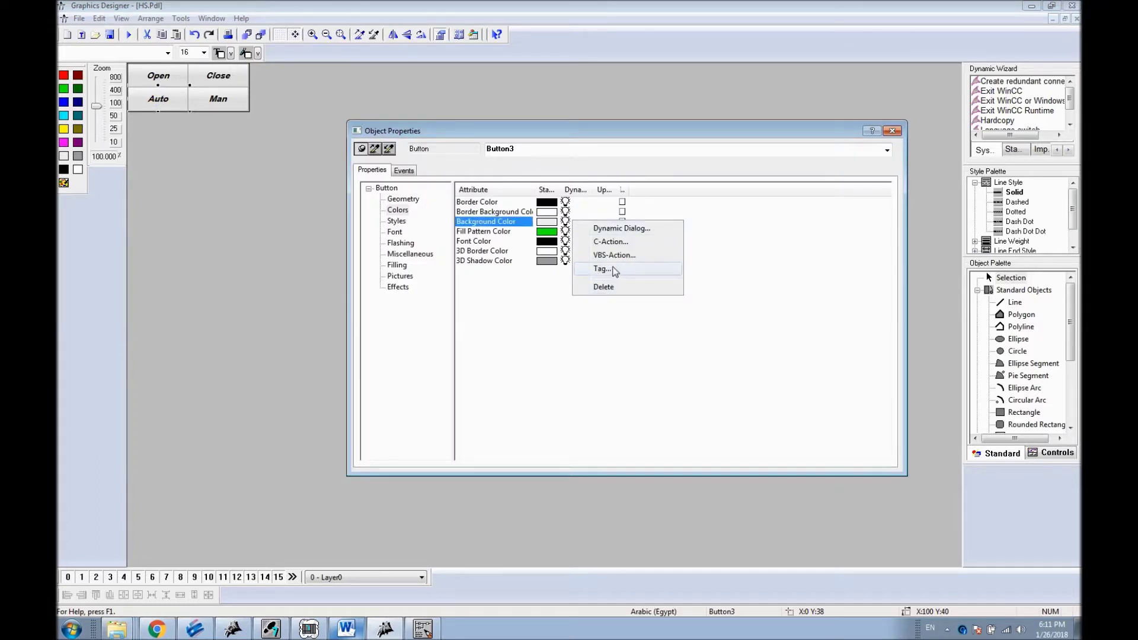
pyautogui.click(610, 229)
pyautogui.click(728, 248)
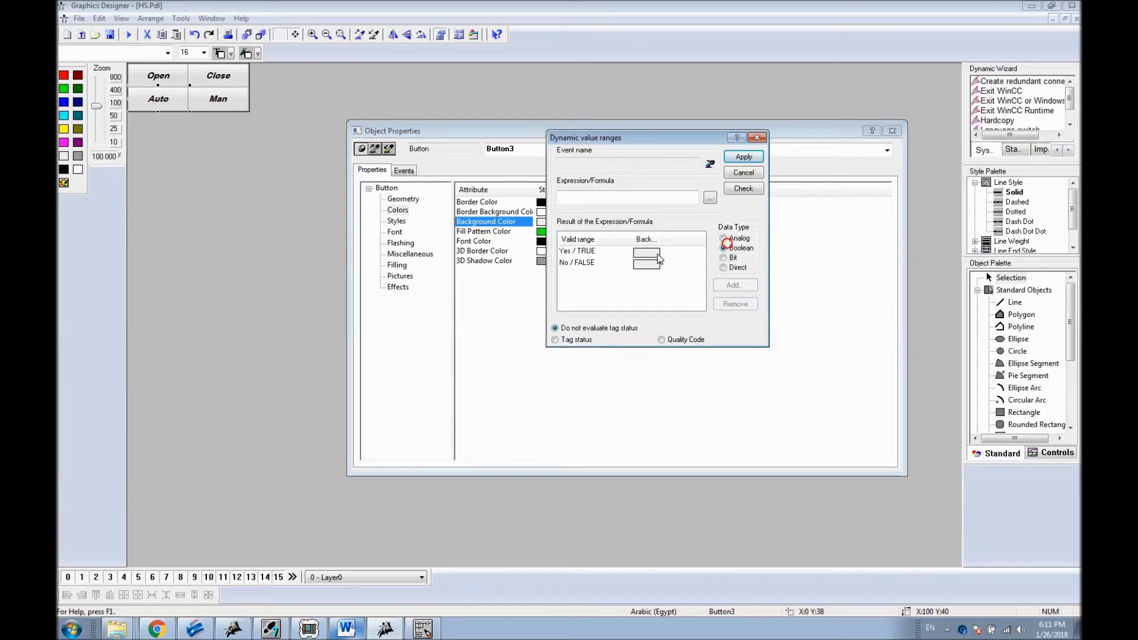
pyautogui.doubleClick(650, 257)
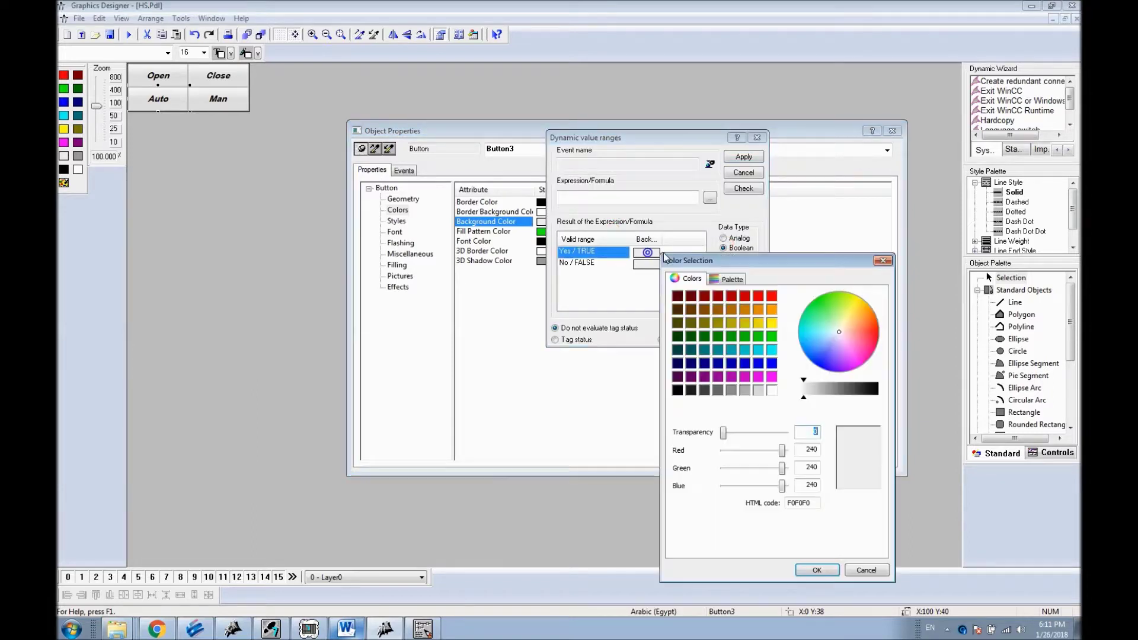
pyautogui.click(773, 325)
pyautogui.click(817, 570)
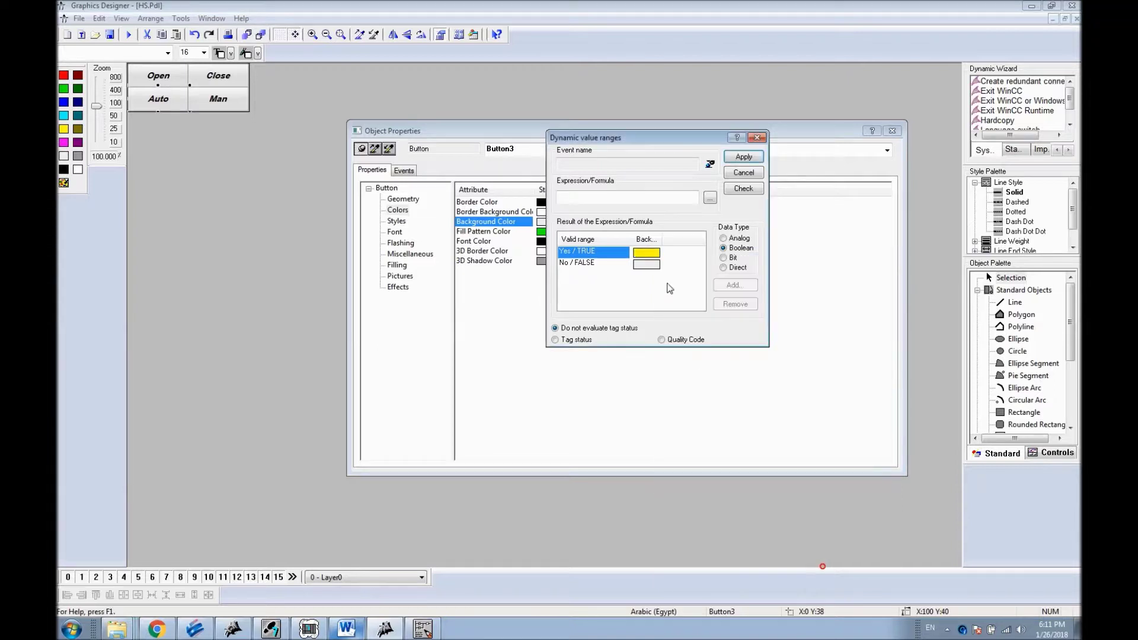
# Step: Use the HS_A_M tag as the Auto button's color expression with a 500 ms trigger cycle and apply the dynamic
pyautogui.click(710, 197)
pyautogui.click(737, 204)
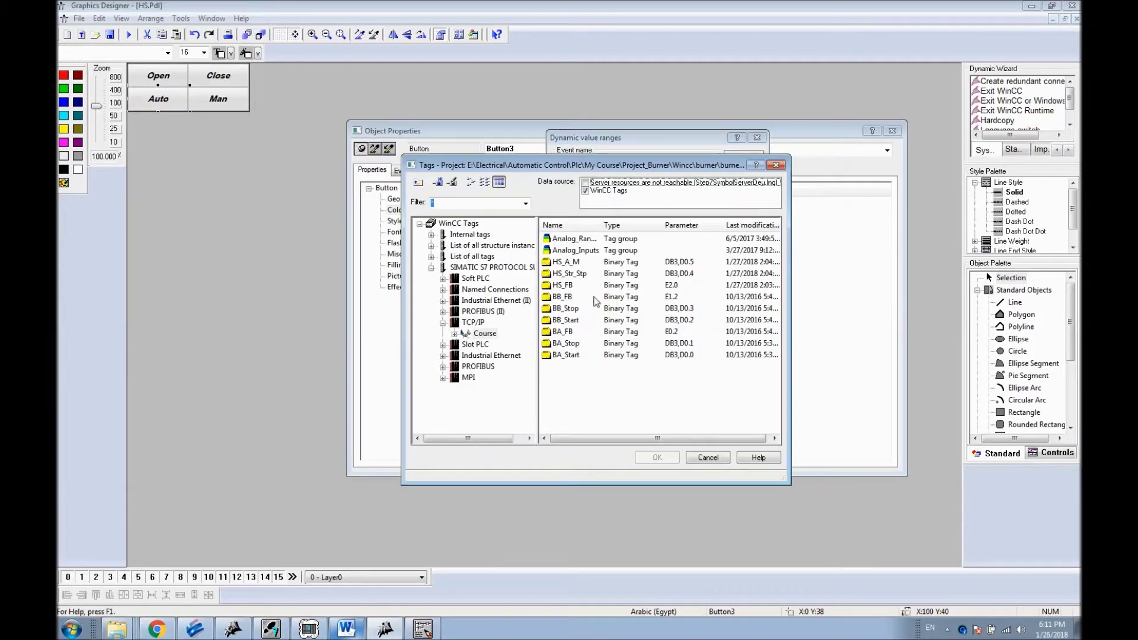
pyautogui.click(570, 265)
pyautogui.doubleClick(570, 265)
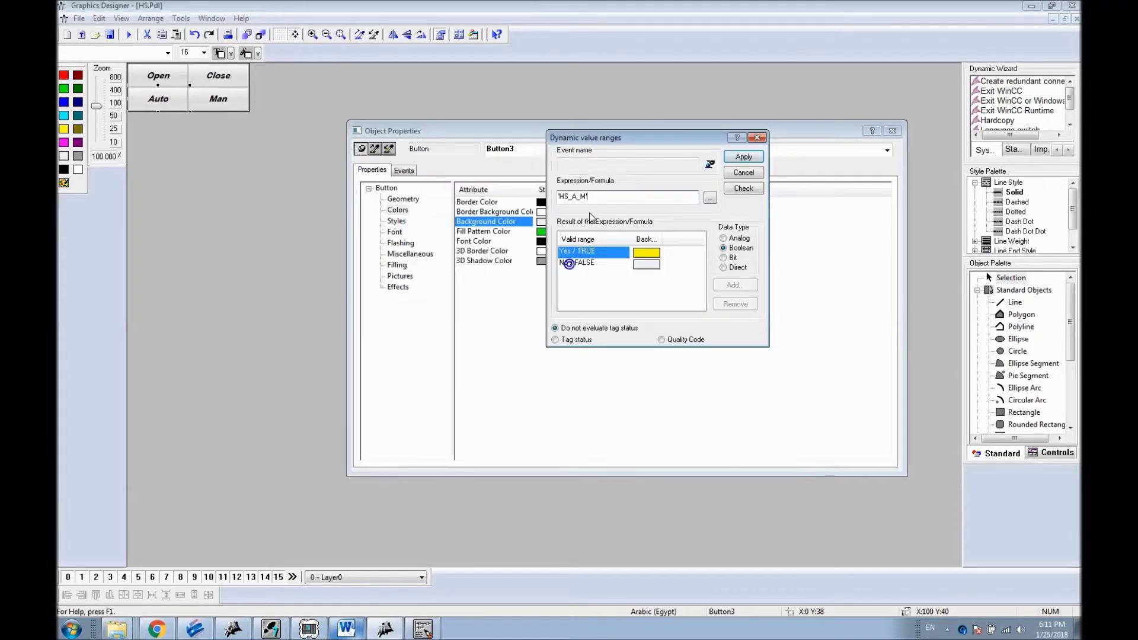
pyautogui.click(710, 164)
pyautogui.doubleClick(672, 261)
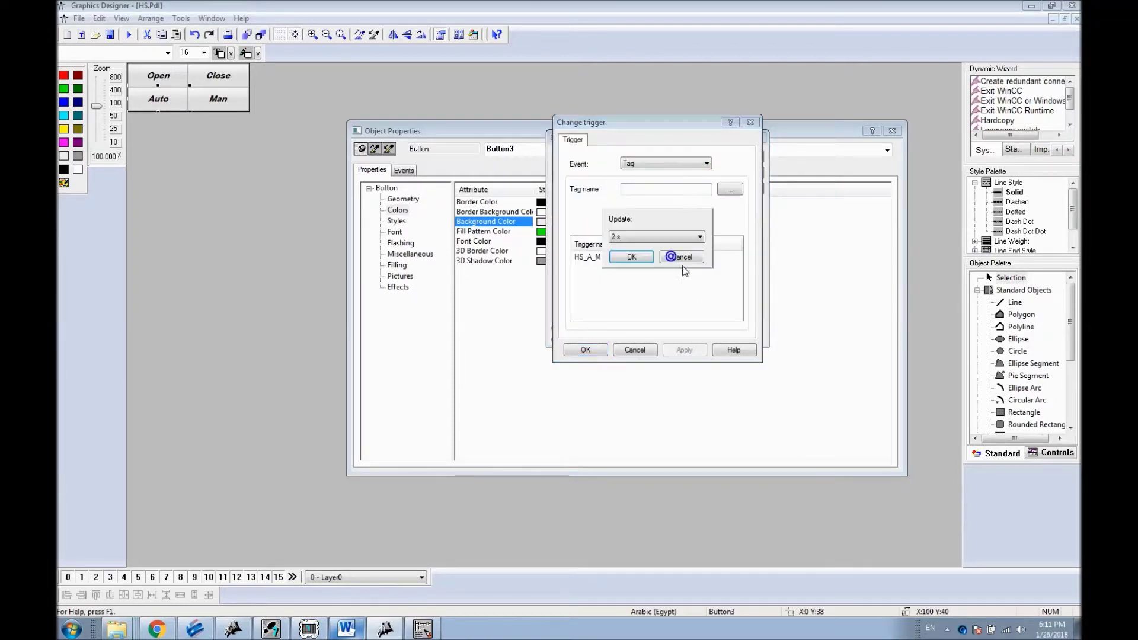
pyautogui.click(649, 235)
pyautogui.click(629, 265)
pyautogui.click(600, 348)
pyautogui.click(750, 158)
# Step: Give the Man button's background color a Boolean dynamic with yellow for the No/FALSE result
pyautogui.click(218, 99)
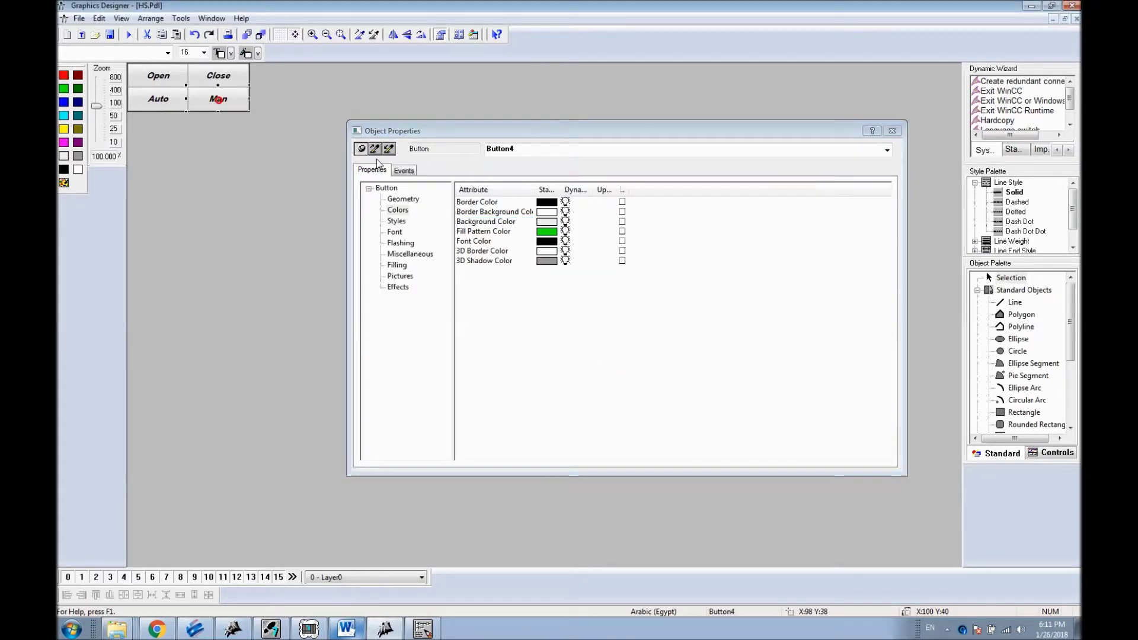
pyautogui.rightClick(566, 222)
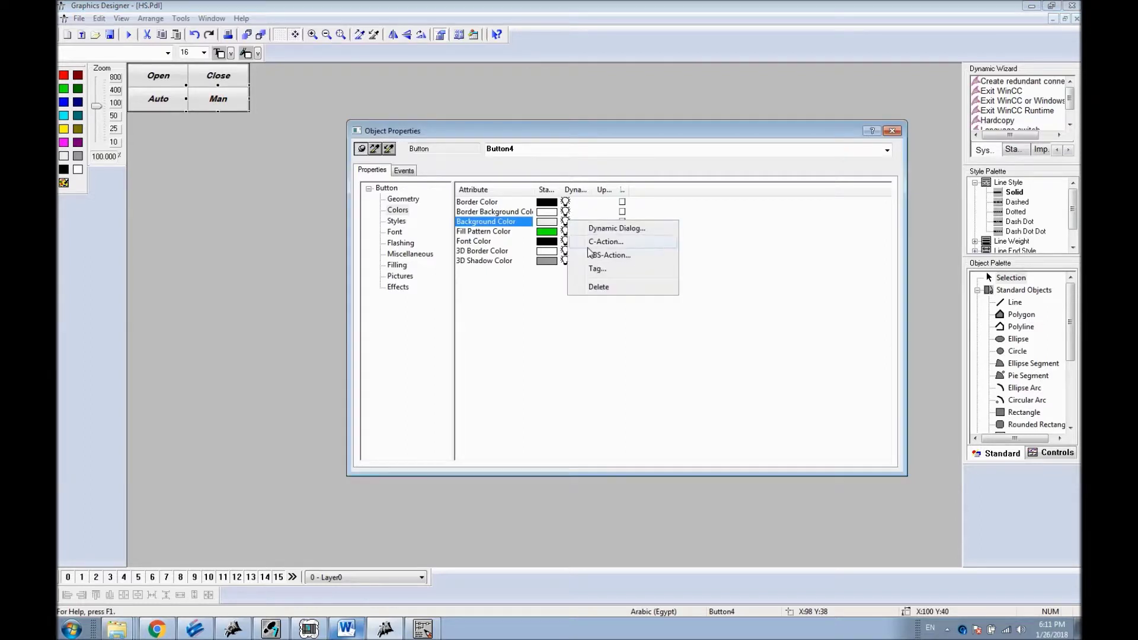
pyautogui.click(600, 229)
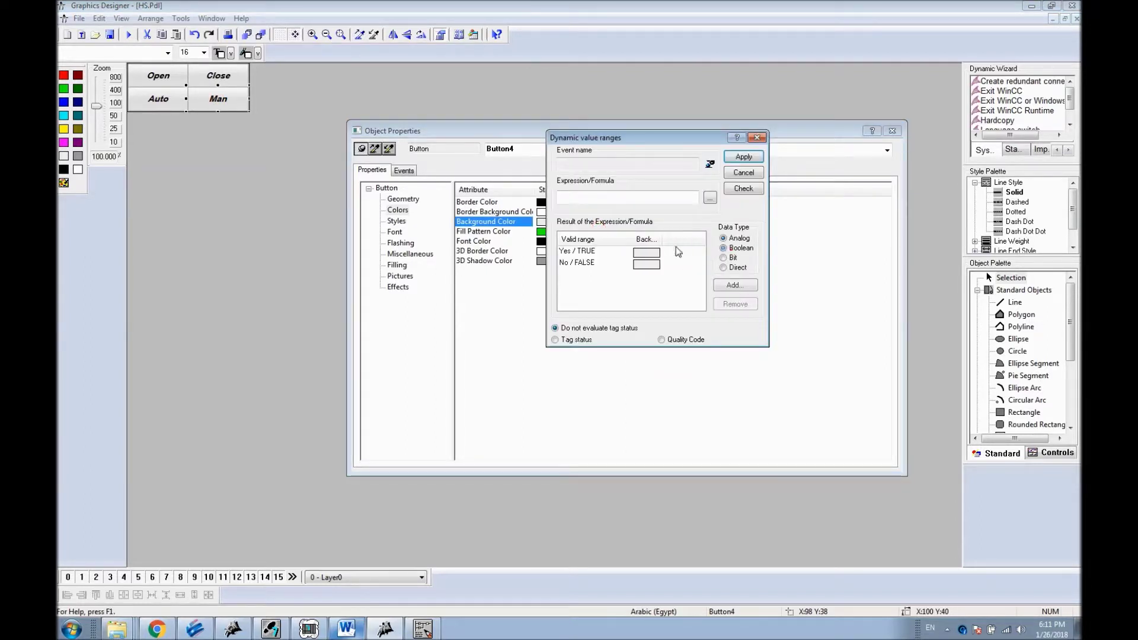
pyautogui.doubleClick(645, 264)
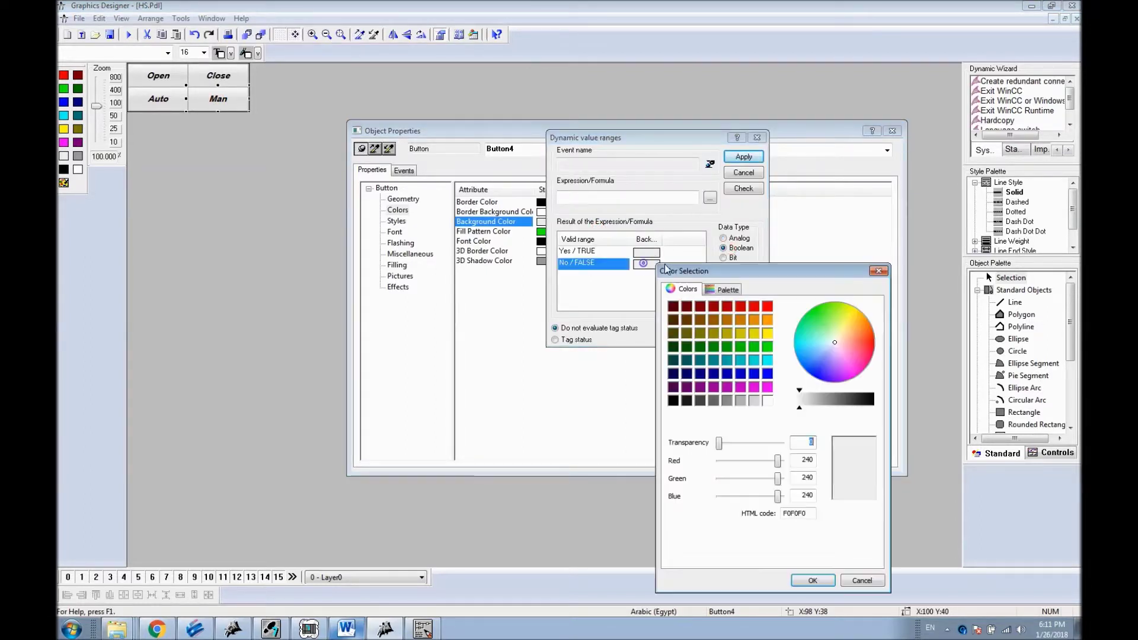
pyautogui.click(768, 334)
pyautogui.click(809, 580)
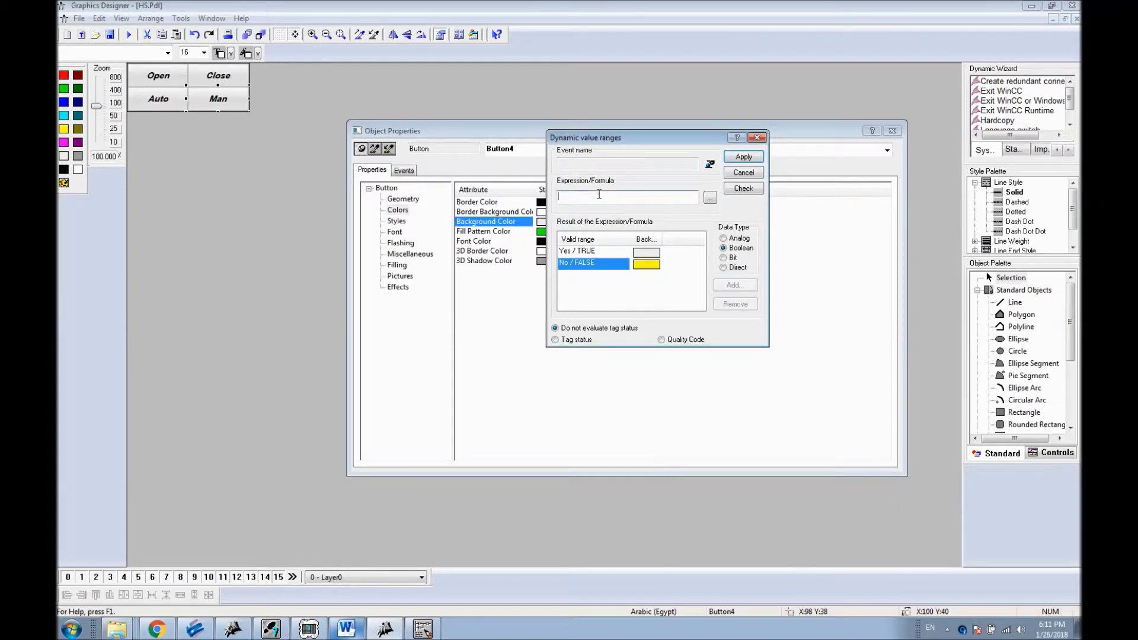
# Step: Use 'HS_A_M' as the Man button's color expression with a 500 ms trigger cycle, apply it, and close the properties
pyautogui.write("'HS_A_M'")
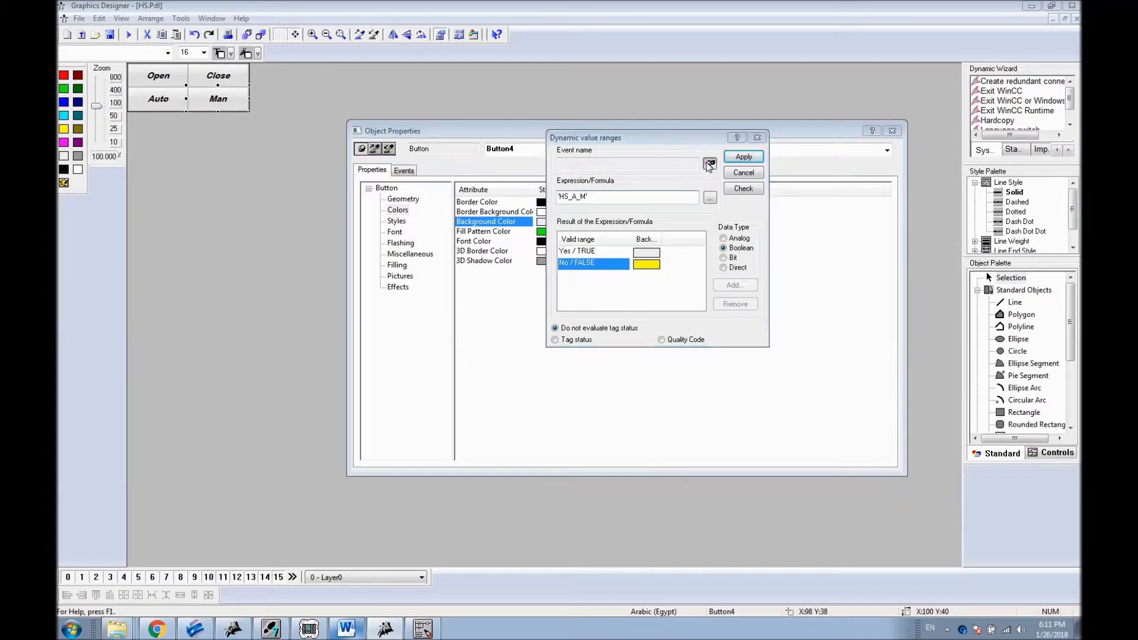
pyautogui.click(710, 164)
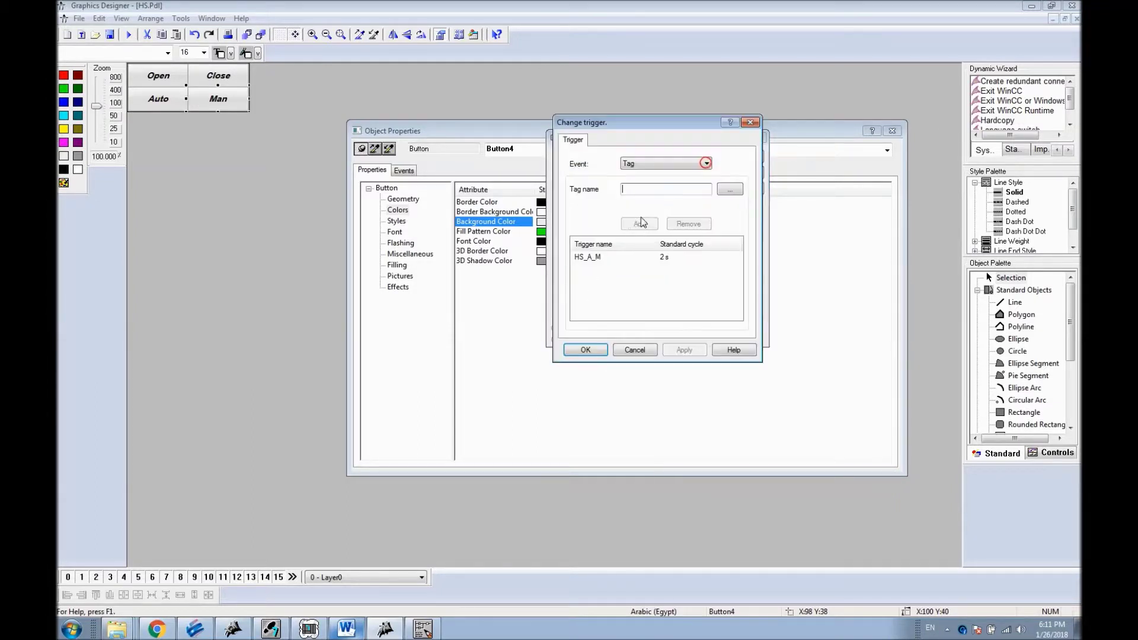
pyautogui.click(665, 260)
pyautogui.click(664, 236)
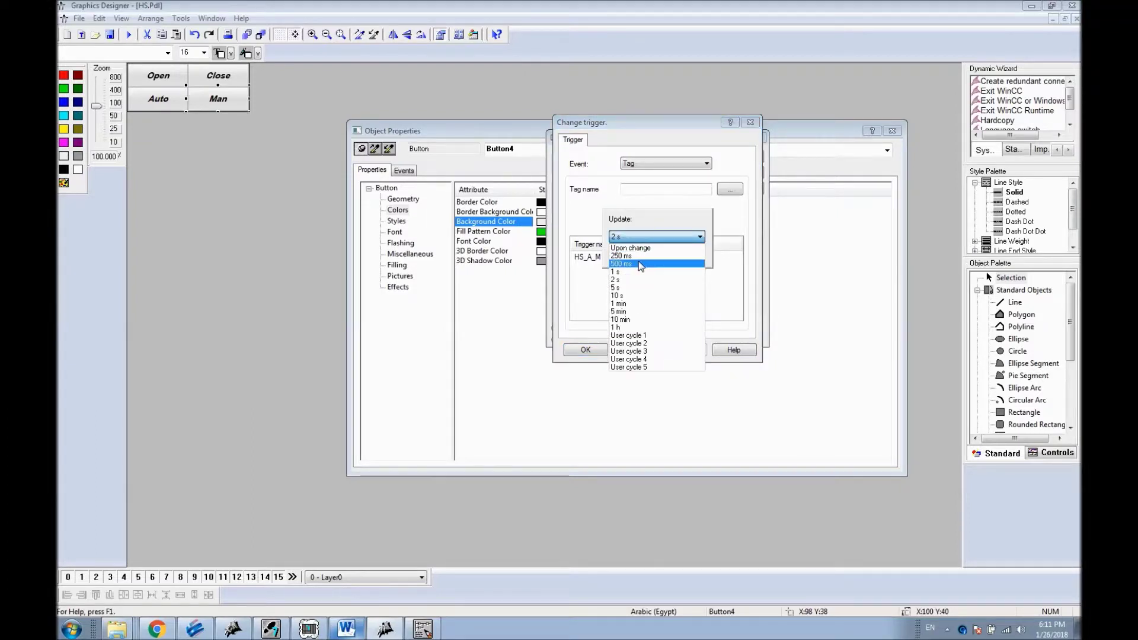
pyautogui.click(639, 257)
pyautogui.click(583, 351)
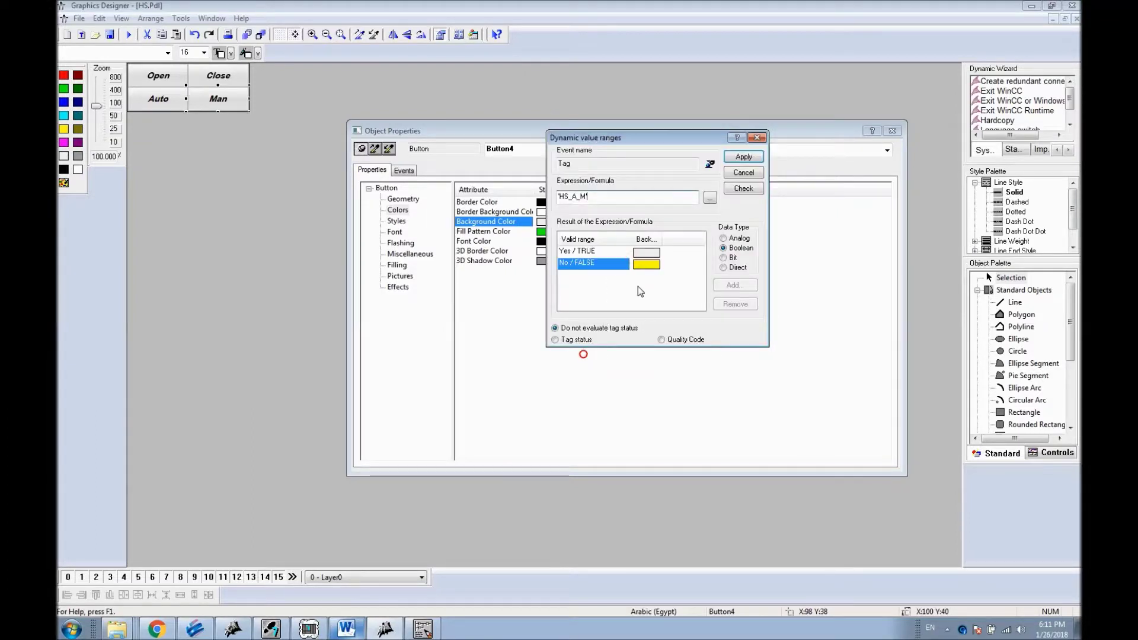
pyautogui.click(743, 155)
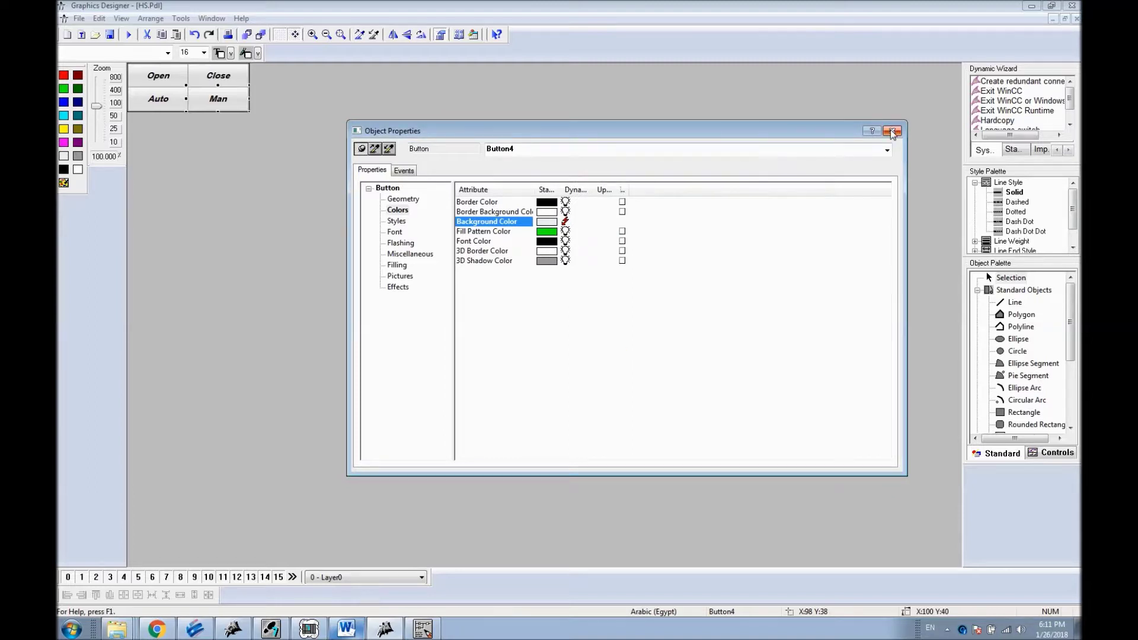
pyautogui.click(892, 131)
# Step: Save the HS picture and switch to the Start.Pdl picture
pyautogui.click(110, 34)
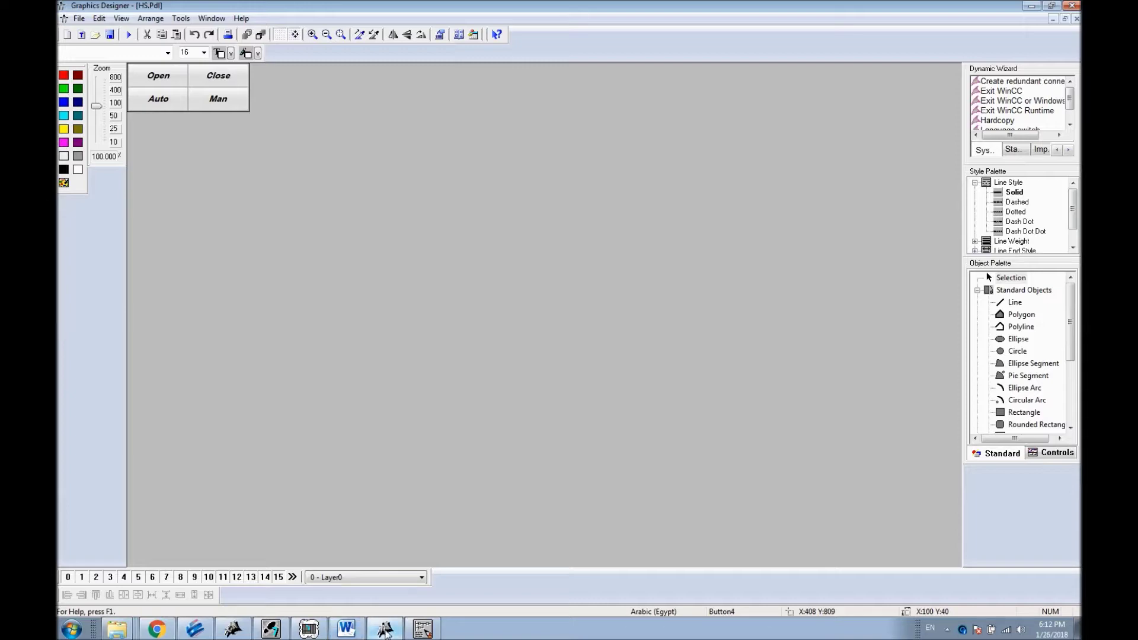
pyautogui.click(212, 18)
pyautogui.click(237, 115)
pyautogui.click(427, 285)
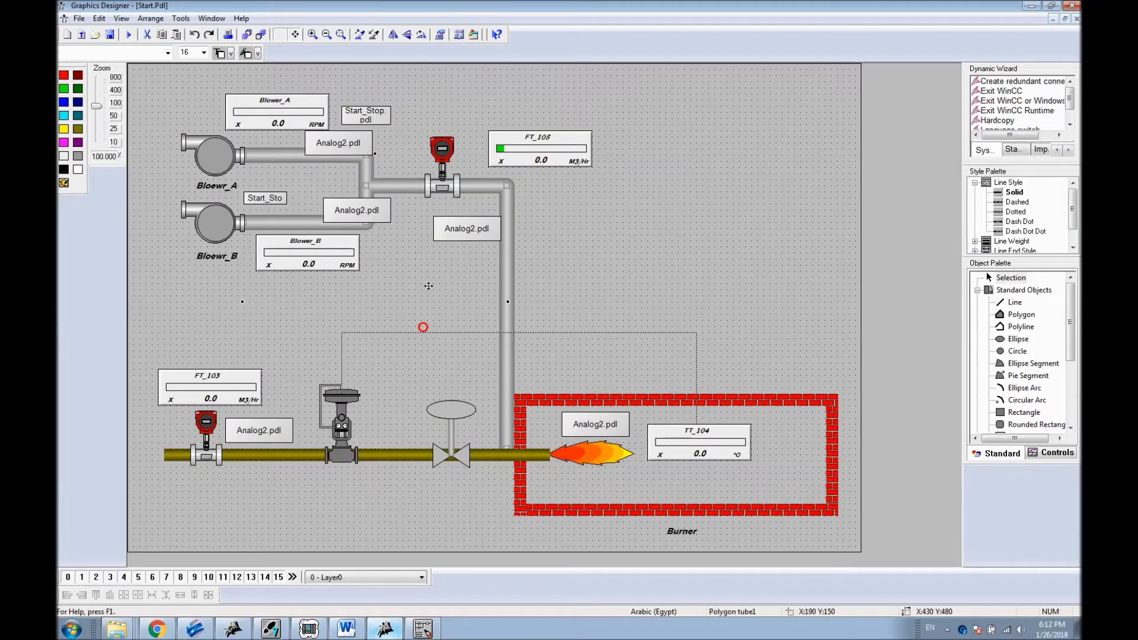
# Step: Copy the VBS code that shows the BlowerA window from the Blower A circle's Press left event, leaving the script unchanged
pyautogui.doubleClick(228, 152)
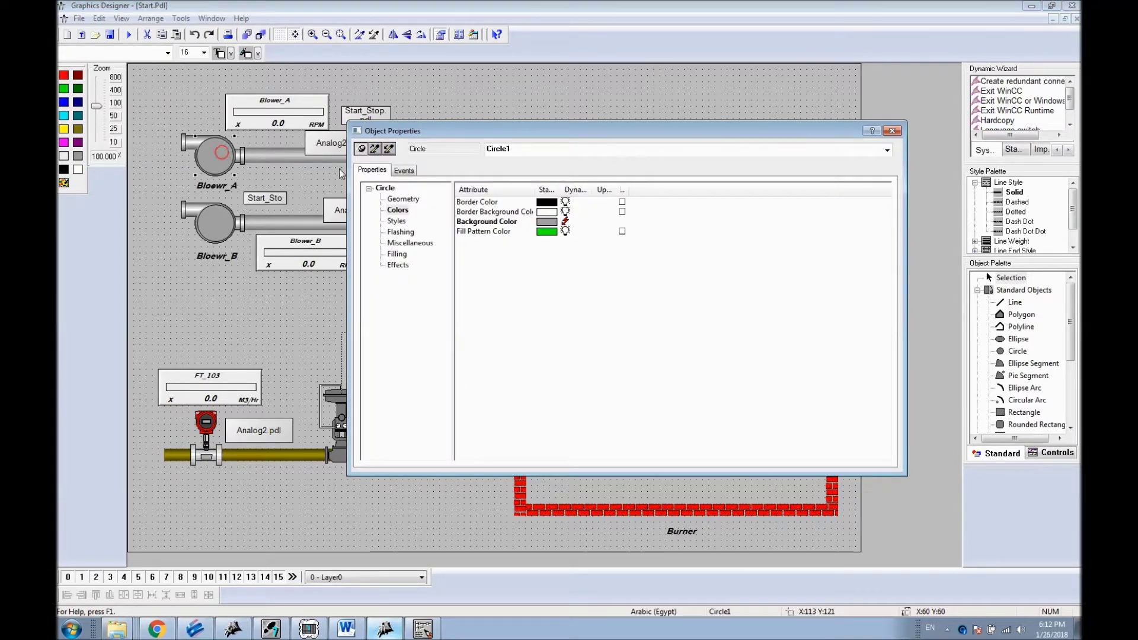
pyautogui.click(404, 171)
pyautogui.doubleClick(528, 212)
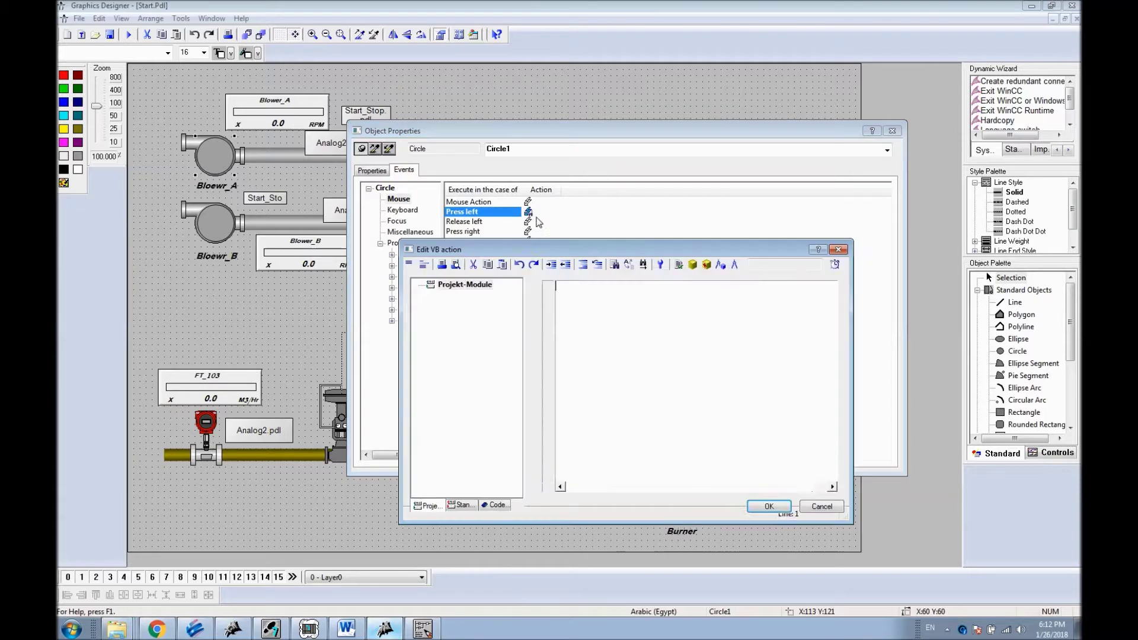
pyautogui.moveTo(804, 357); pyautogui.dragTo(544, 293)
pyautogui.hotkey('ctrl', 'c')
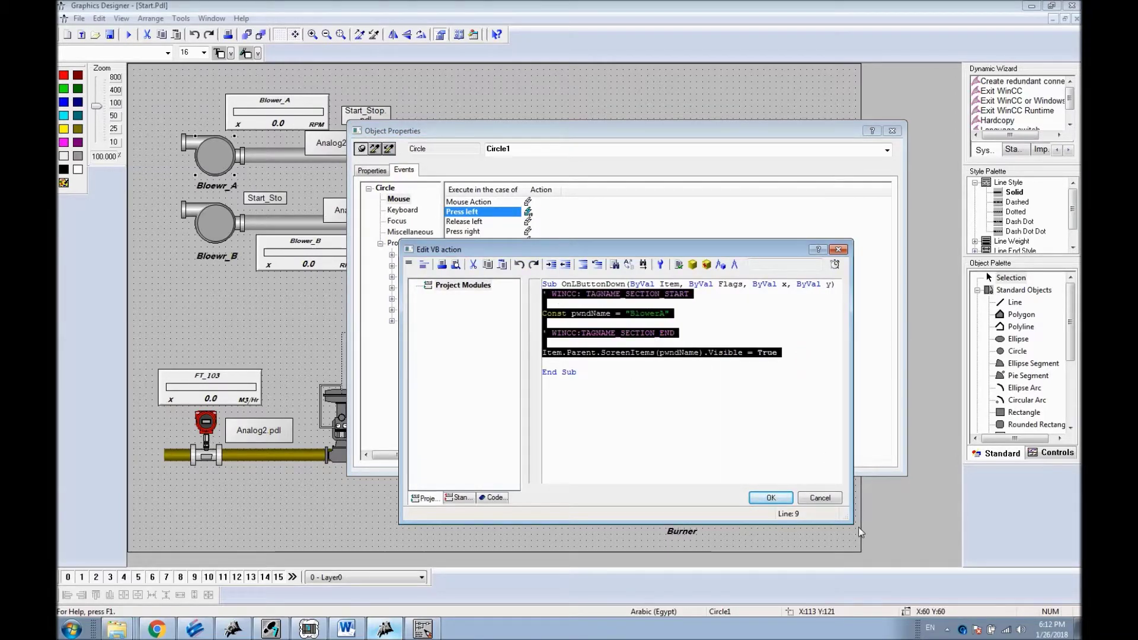
pyautogui.click(770, 498)
pyautogui.click(892, 130)
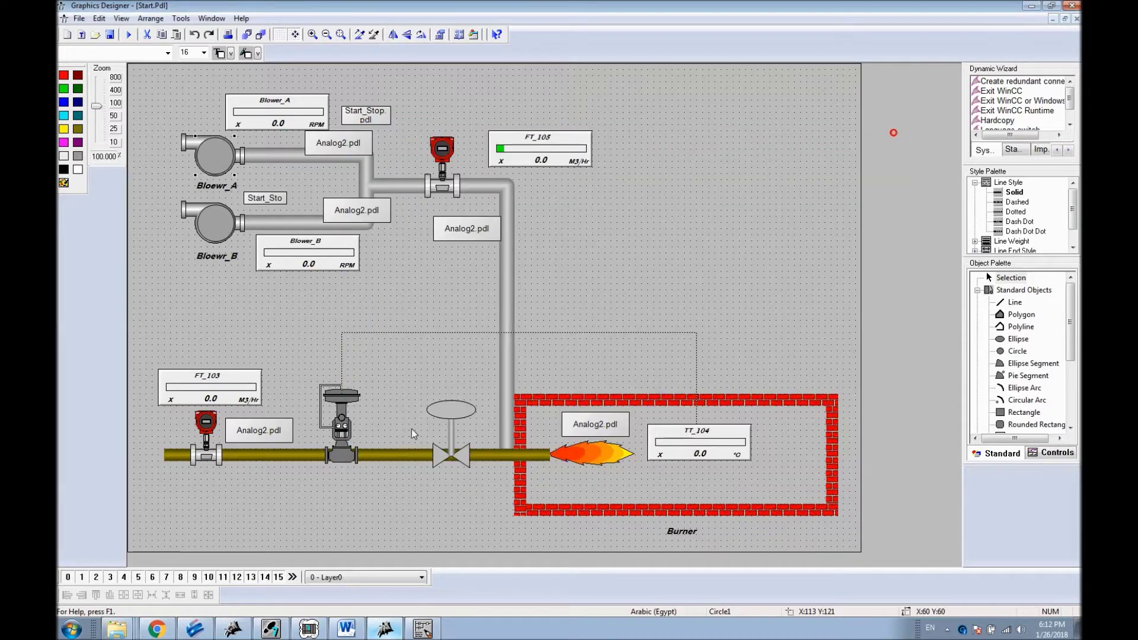
# Step: Add a VBS action to the gas valve group's Press left event, paste the copied window-showing code, and confirm it
pyautogui.click(446, 425)
pyautogui.rightClick(446, 424)
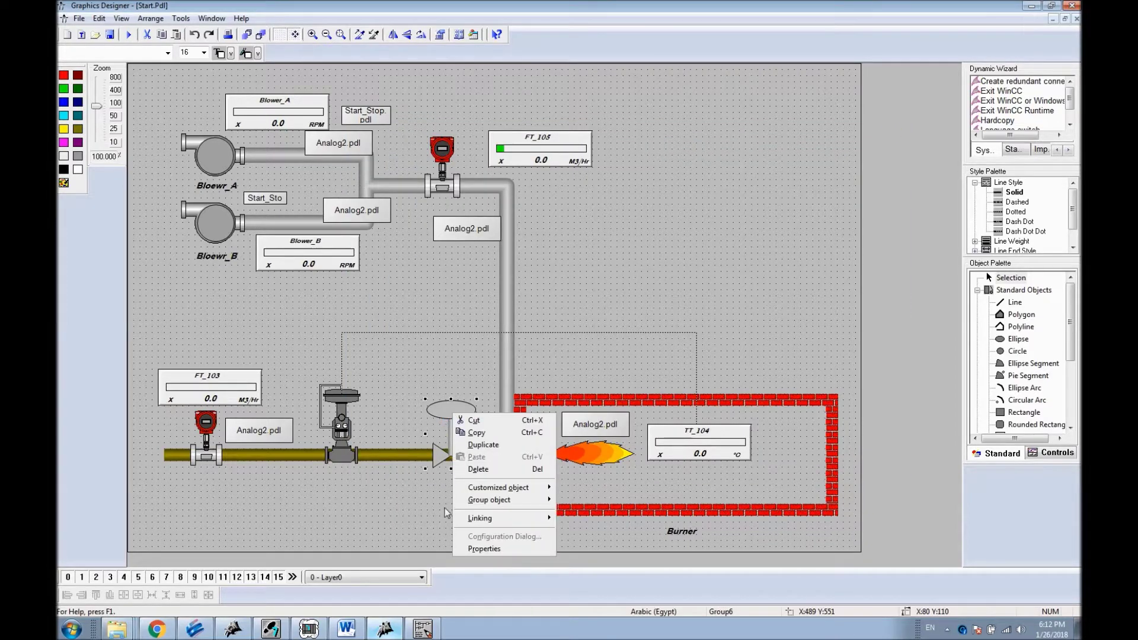
pyautogui.click(470, 551)
pyautogui.click(399, 174)
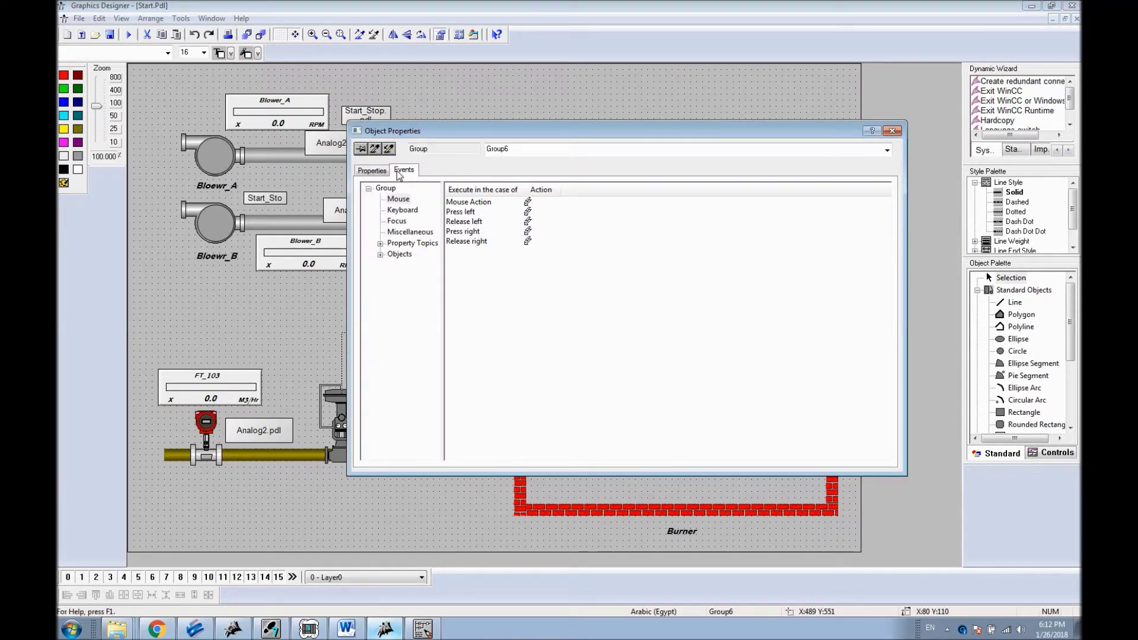
pyautogui.rightClick(528, 211)
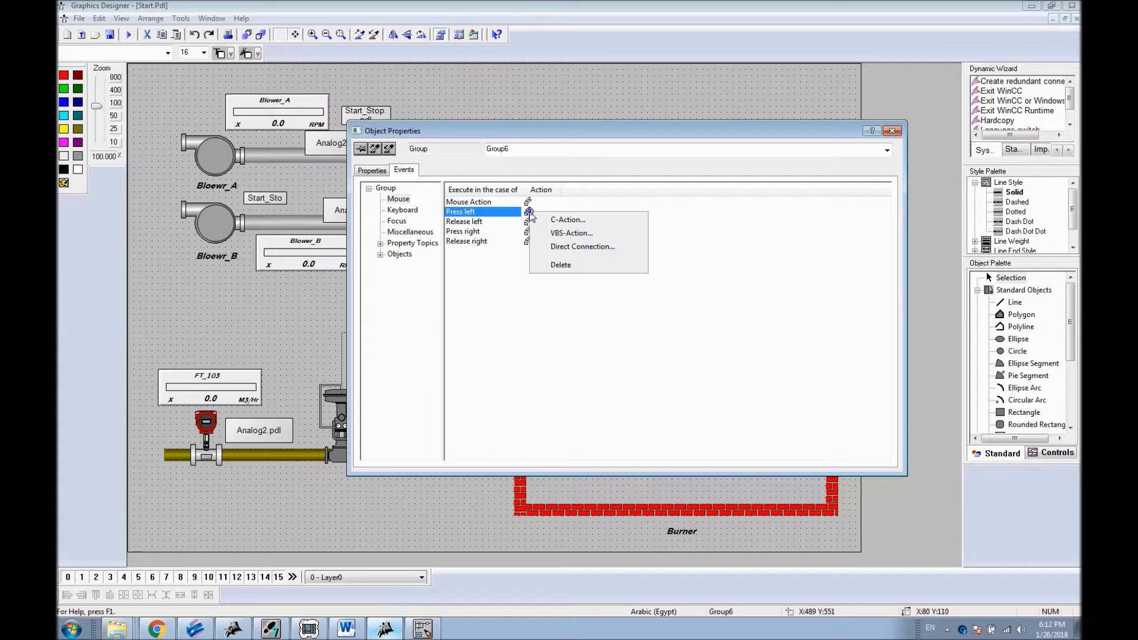
pyautogui.click(568, 233)
pyautogui.hotkey('ctrl', 'v')
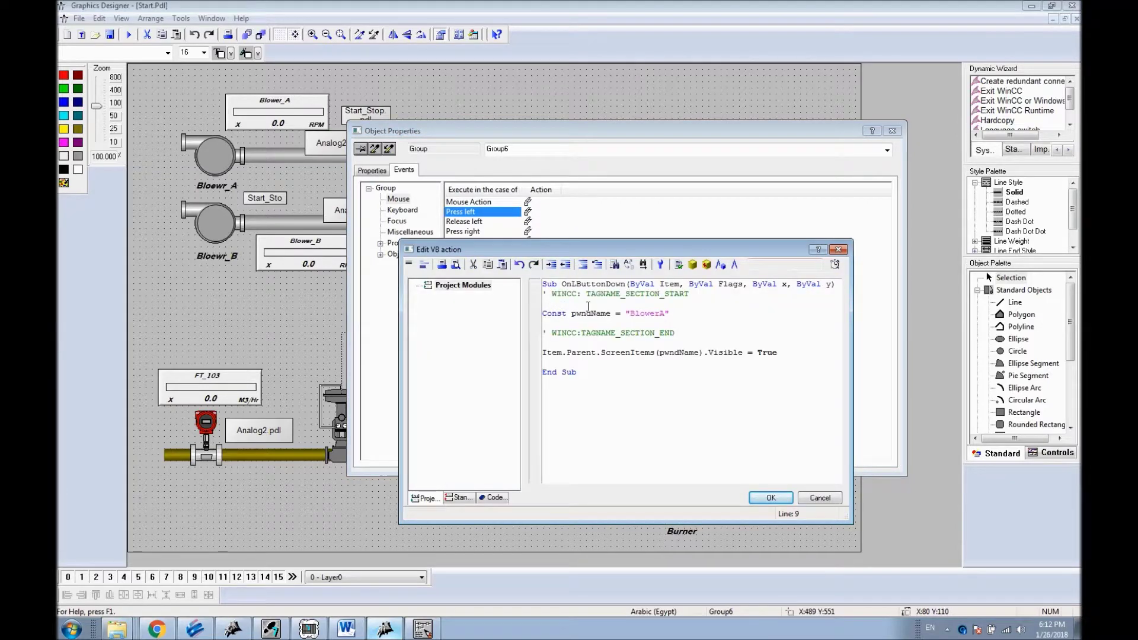
pyautogui.moveTo(668, 313); pyautogui.dragTo(644, 314)
pyautogui.click(769, 497)
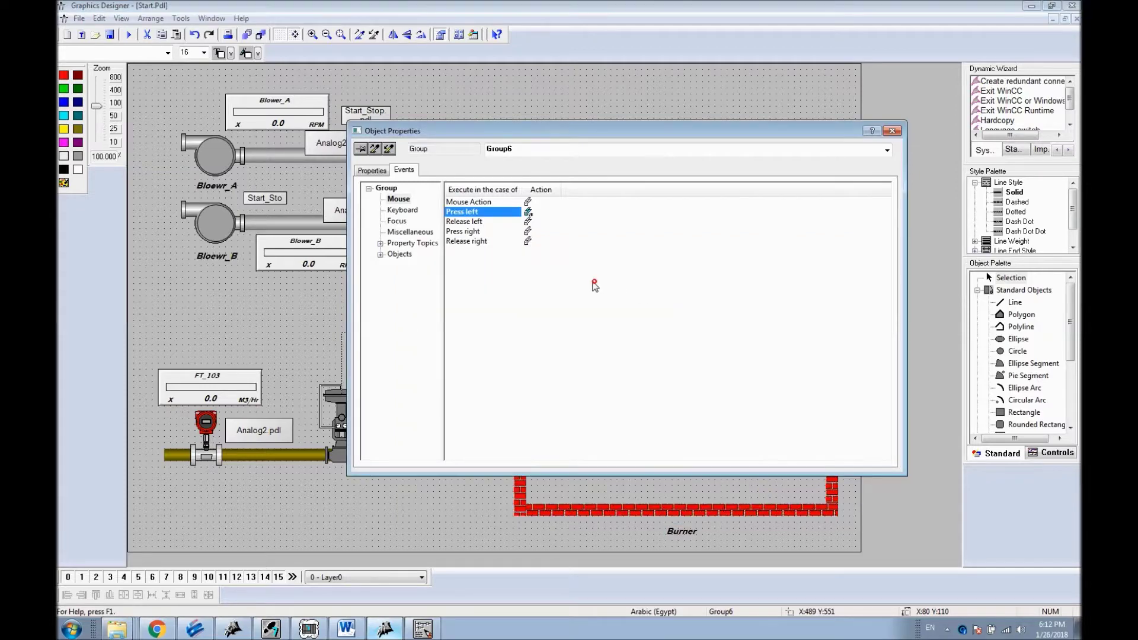
# Step: Set the script's pwndName constant to "HS", confirm the action, and close the valve's properties
pyautogui.moveTo(659, 313); pyautogui.dragTo(638, 315)
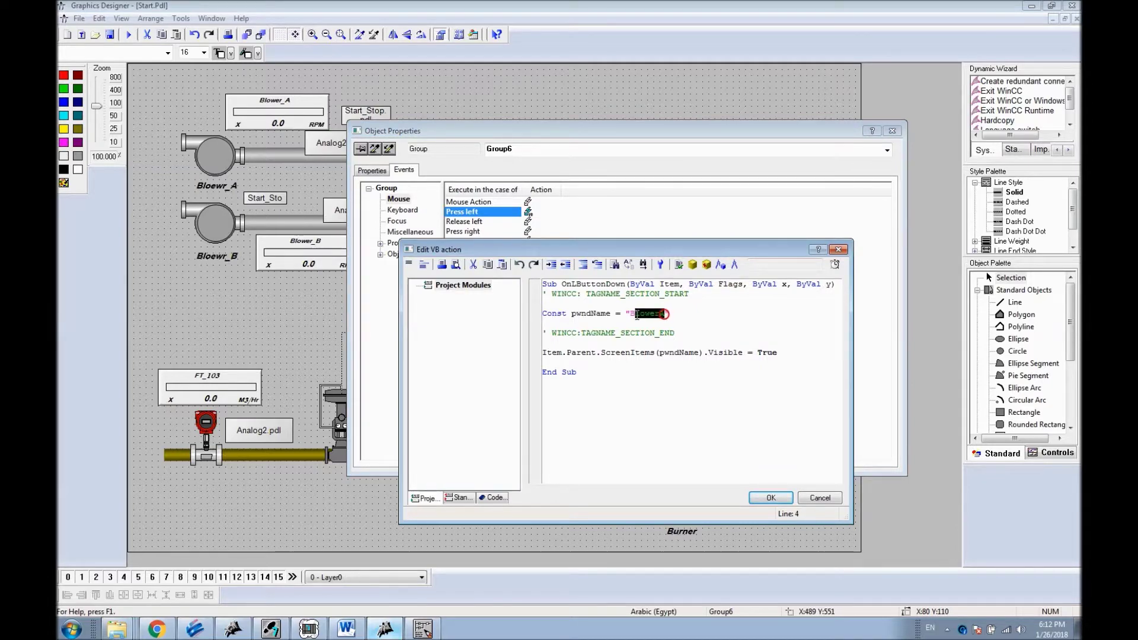
pyautogui.write('ta')
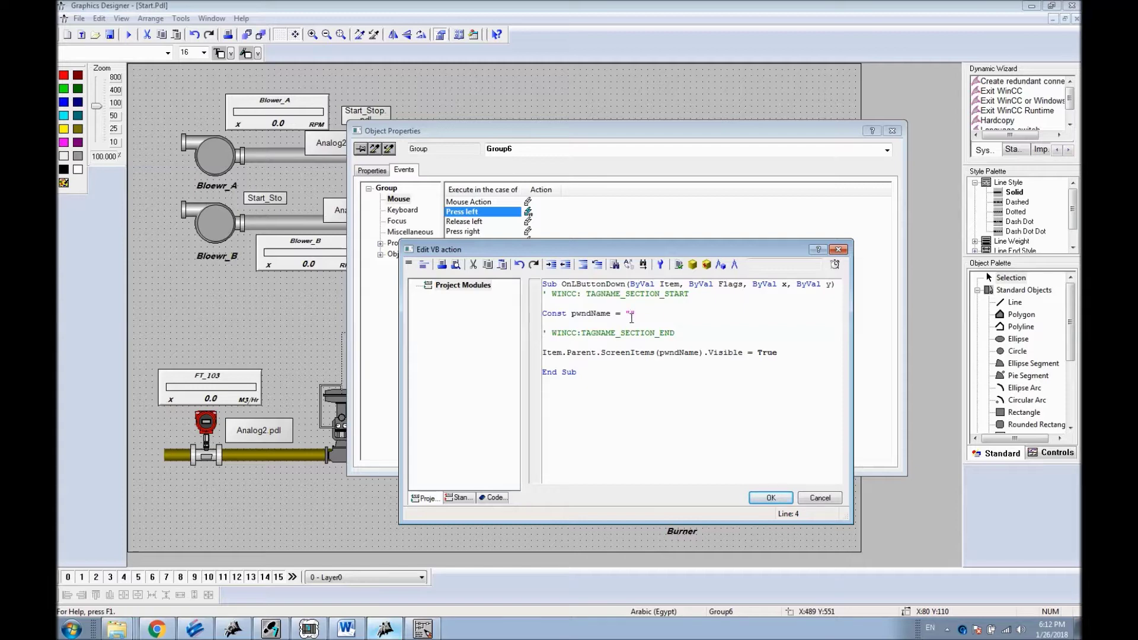
pyautogui.click(770, 497)
pyautogui.click(892, 130)
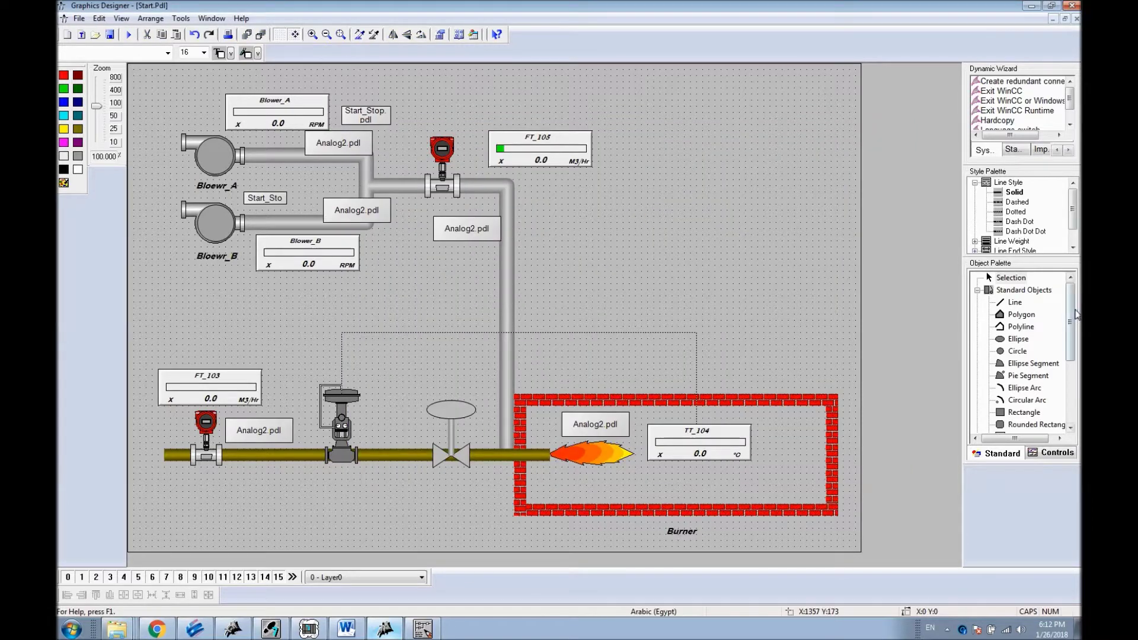
# Step: Insert a picture window about 120 by 40 just above the gas valve
pyautogui.moveTo(1070, 321); pyautogui.dragTo(1068, 375)
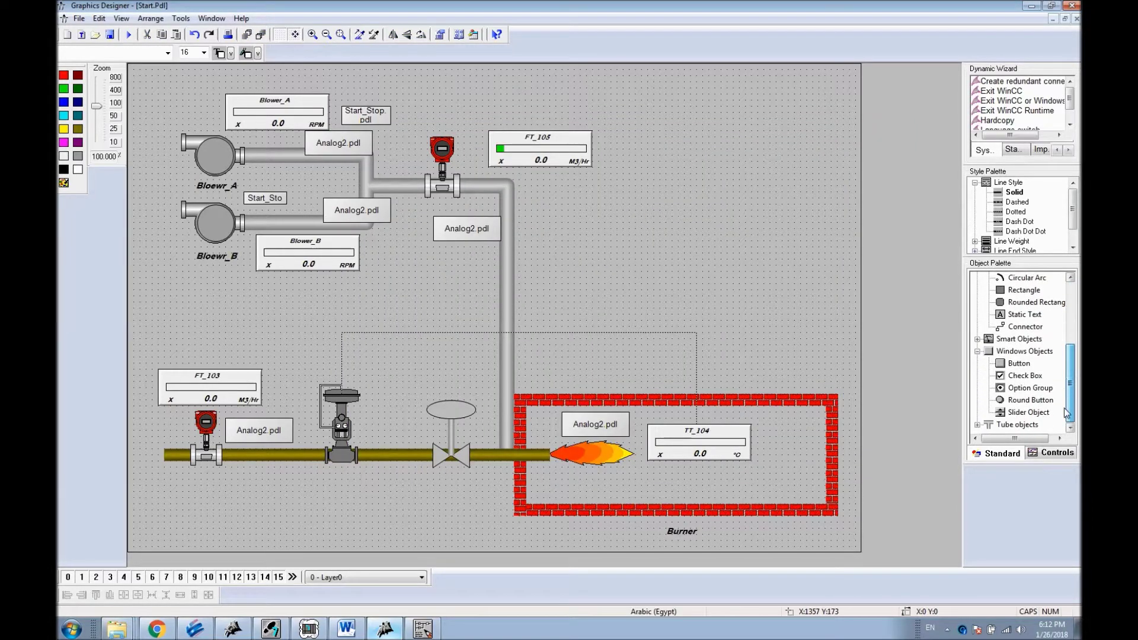
pyautogui.click(978, 351)
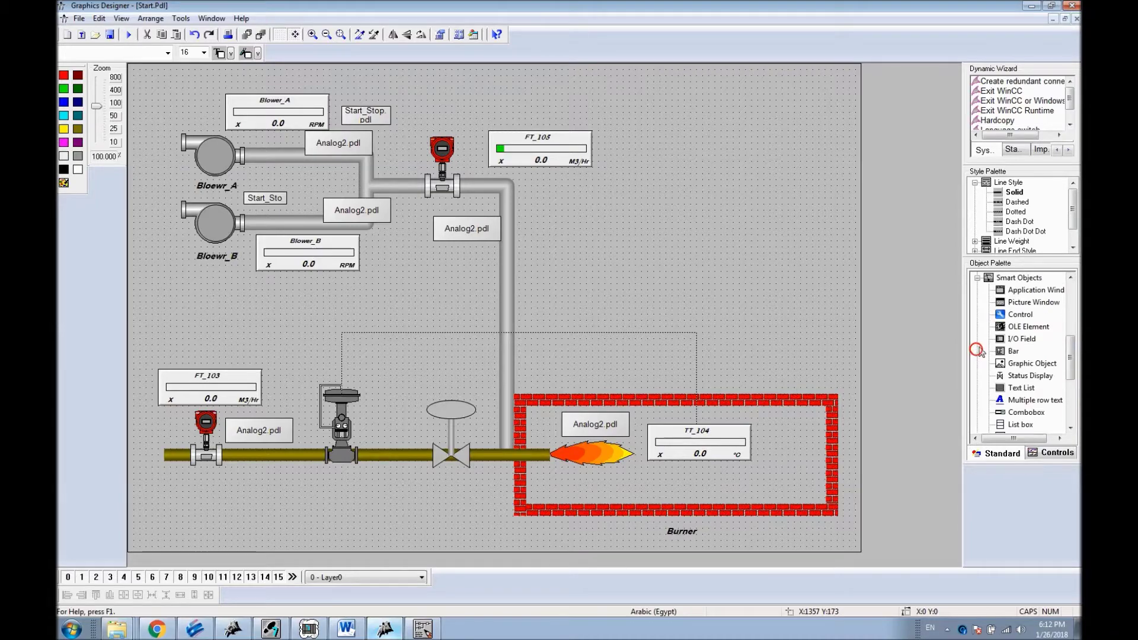
pyautogui.click(1026, 303)
pyautogui.moveTo(483, 355); pyautogui.dragTo(409, 382)
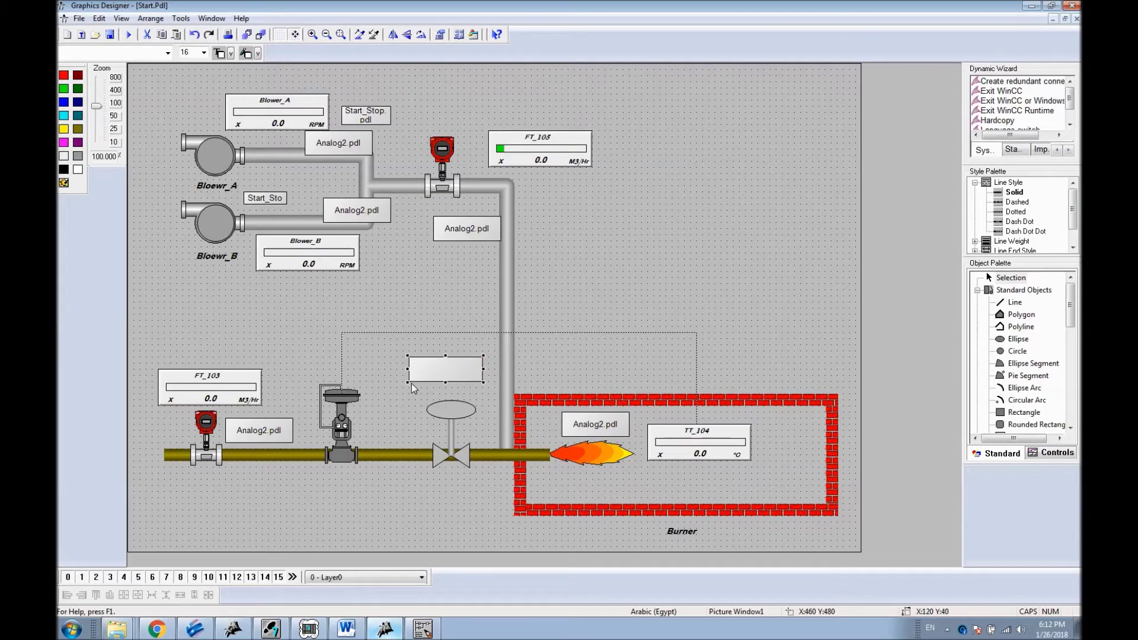
# Step: Set the new picture window's object name to HS
pyautogui.doubleClick(445, 365)
pyautogui.click(377, 172)
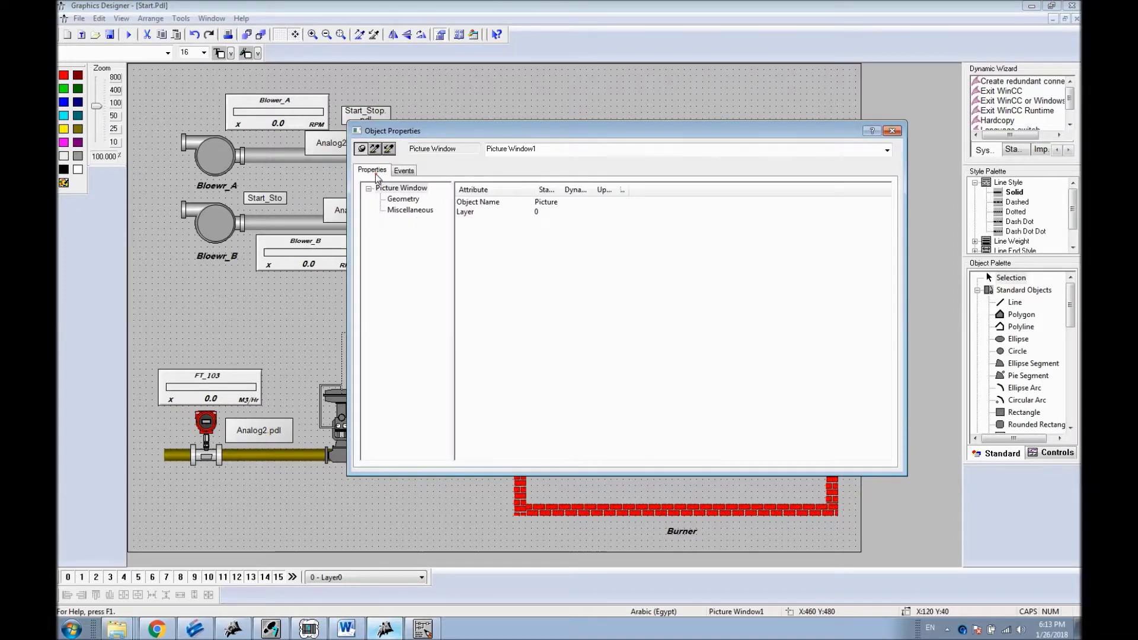
pyautogui.click(410, 189)
pyautogui.moveTo(556, 190); pyautogui.dragTo(606, 190)
pyautogui.doubleClick(569, 202)
pyautogui.write('HS')
pyautogui.press('Return')
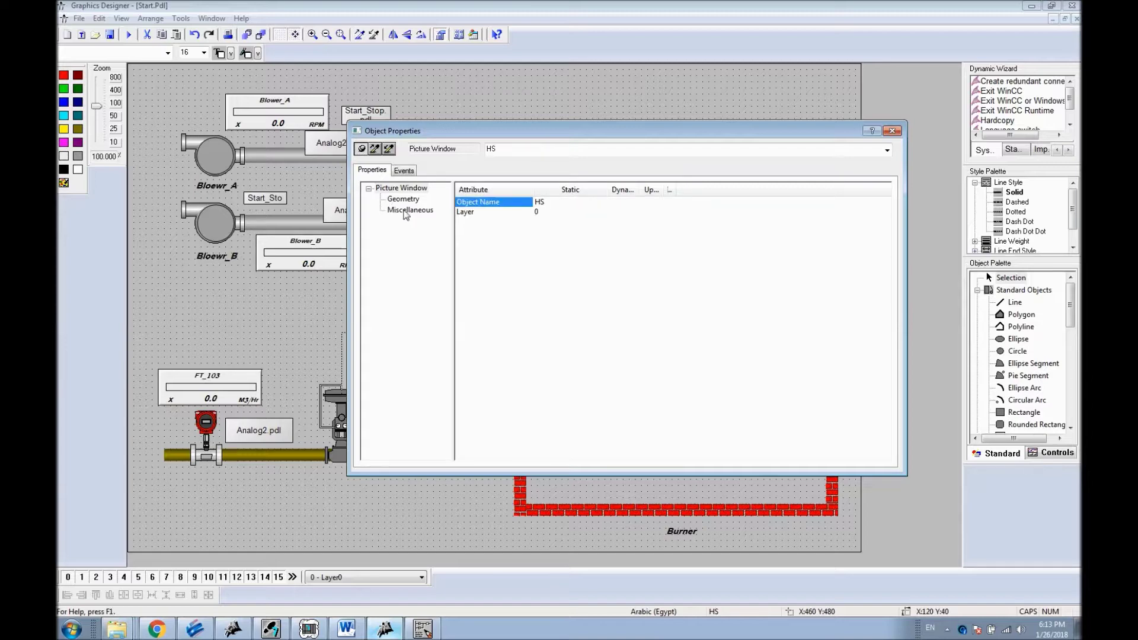
# Step: Set the HS window's Display to No, and Sizeable, Movable, Title, Can Be Closed and Adapt Size to Yes
pyautogui.click(406, 211)
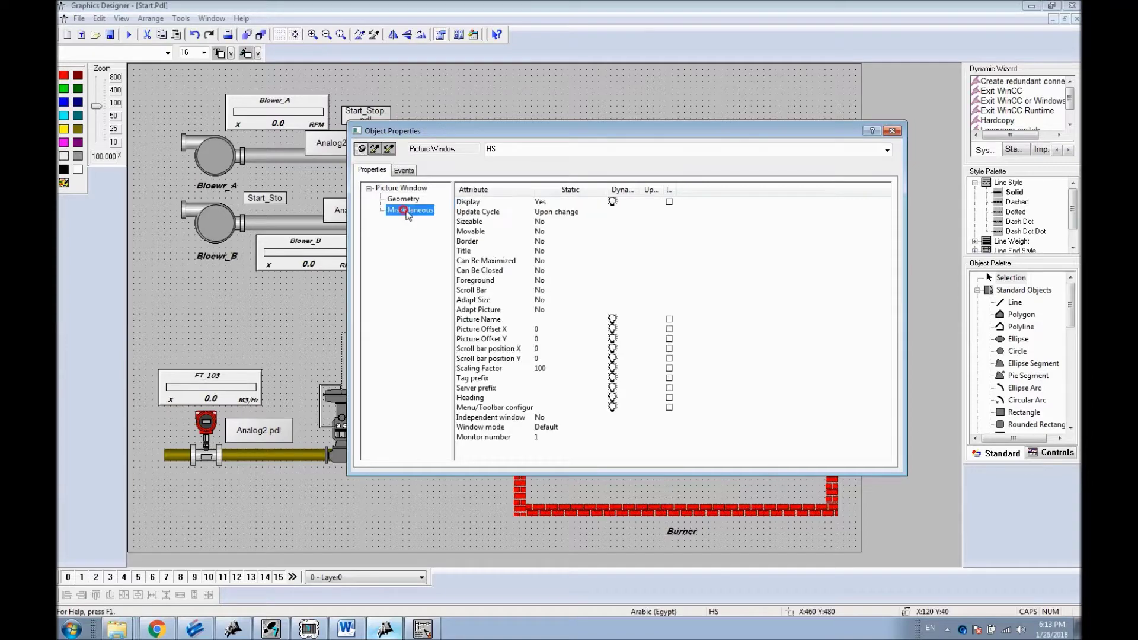
pyautogui.doubleClick(549, 202)
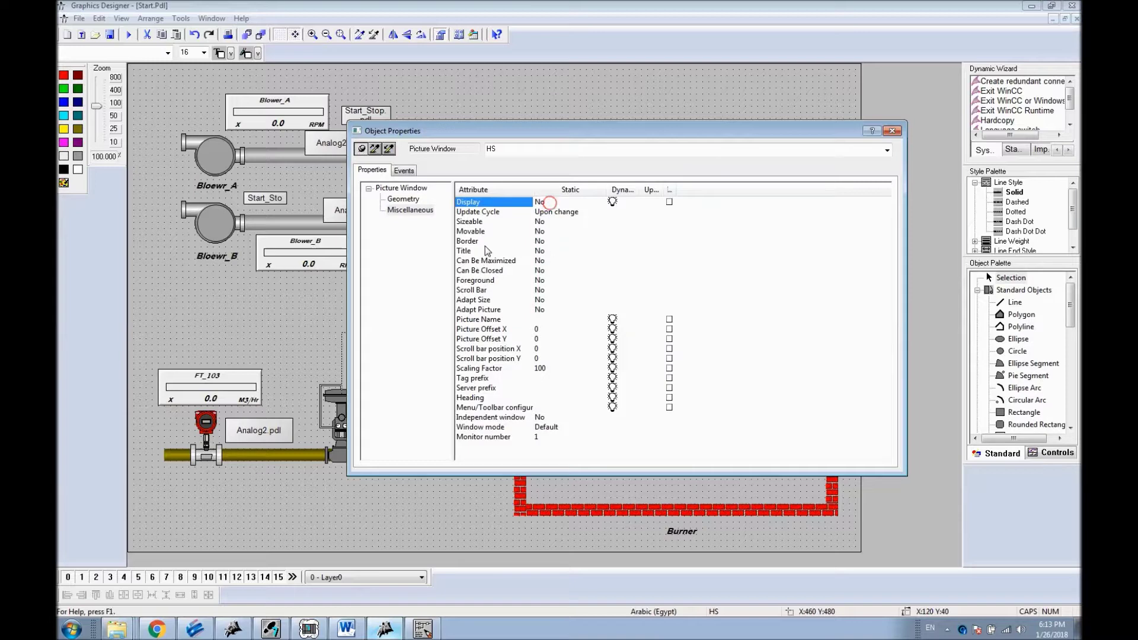
pyautogui.click(548, 223)
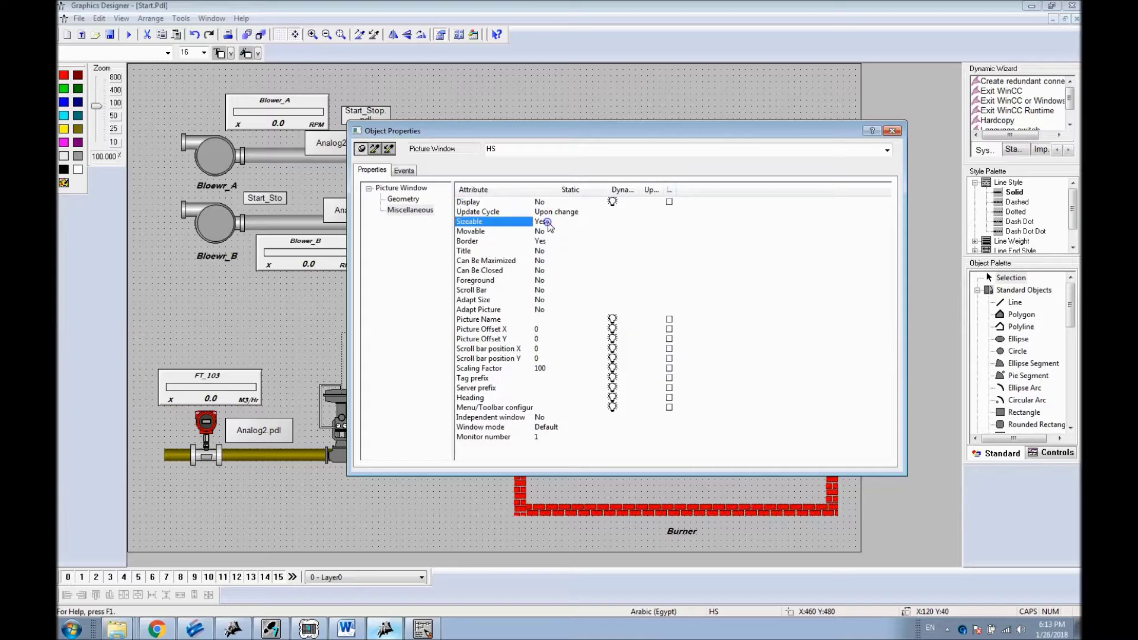
pyautogui.doubleClick(539, 231)
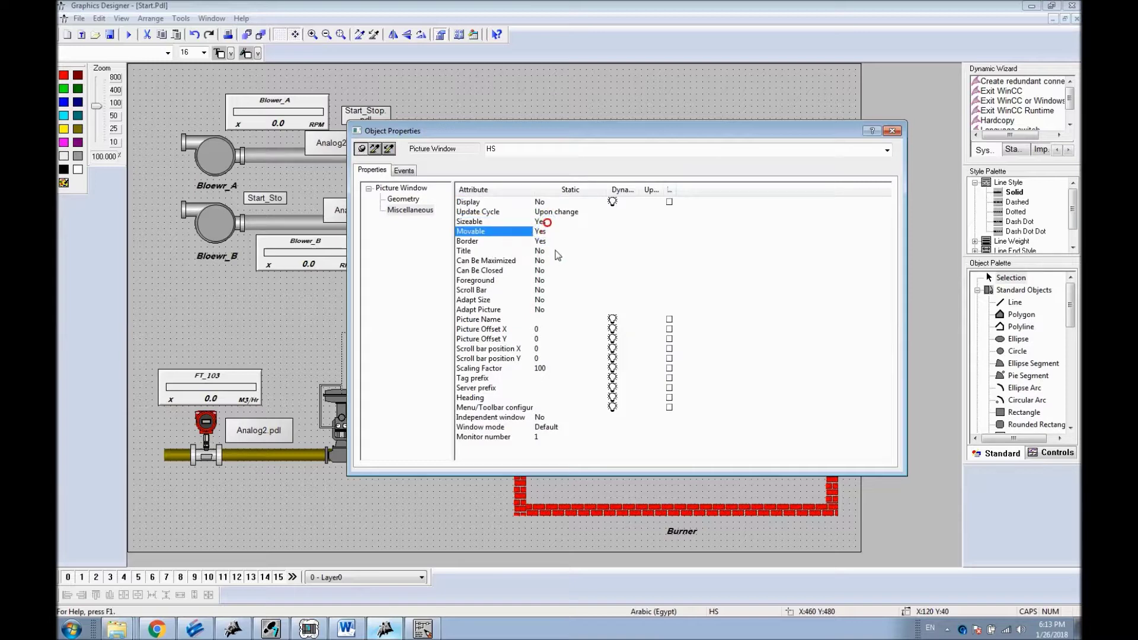
pyautogui.doubleClick(546, 250)
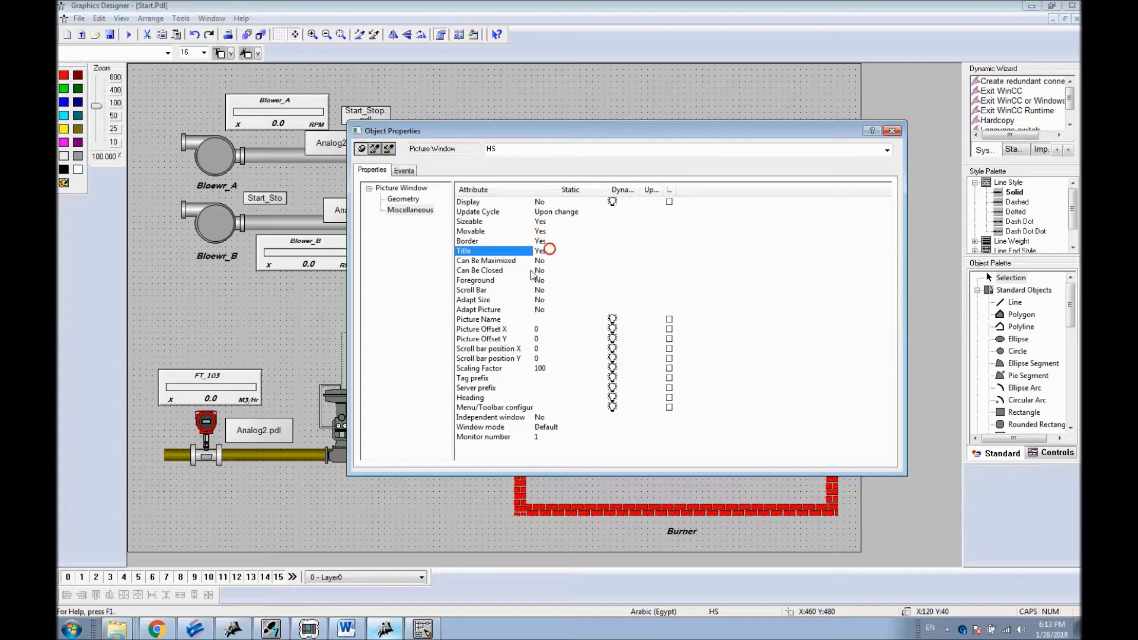
pyautogui.doubleClick(542, 270)
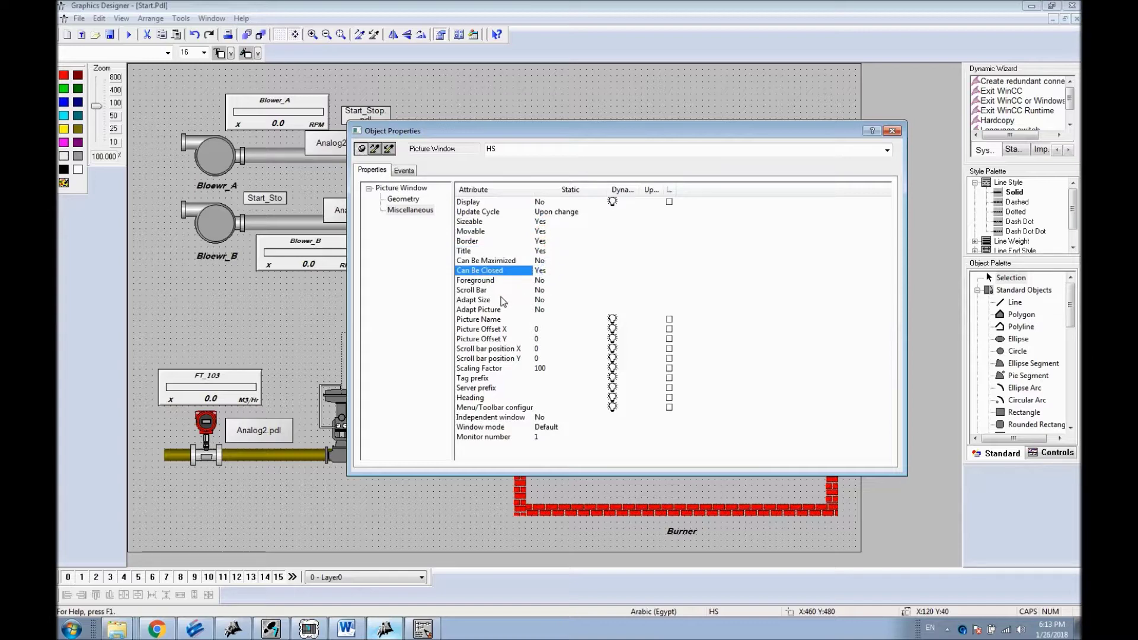
pyautogui.doubleClick(541, 299)
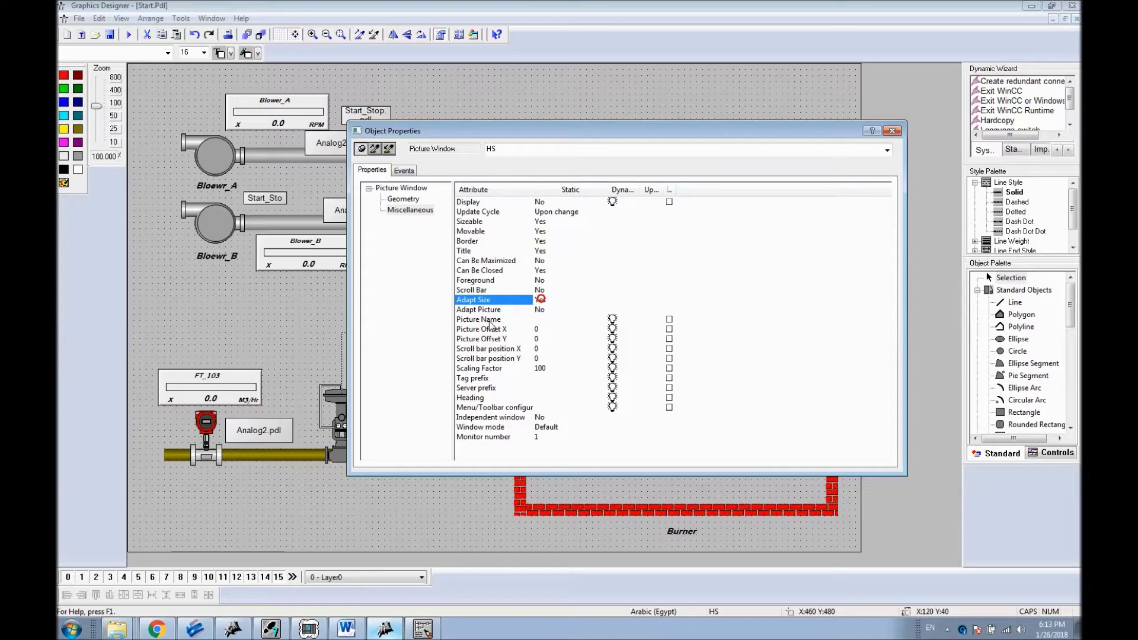
# Step: Check the picture's file name in WinCC Explorer and set the HS window's Picture Name to HS.pdl
pyautogui.doubleClick(546, 316)
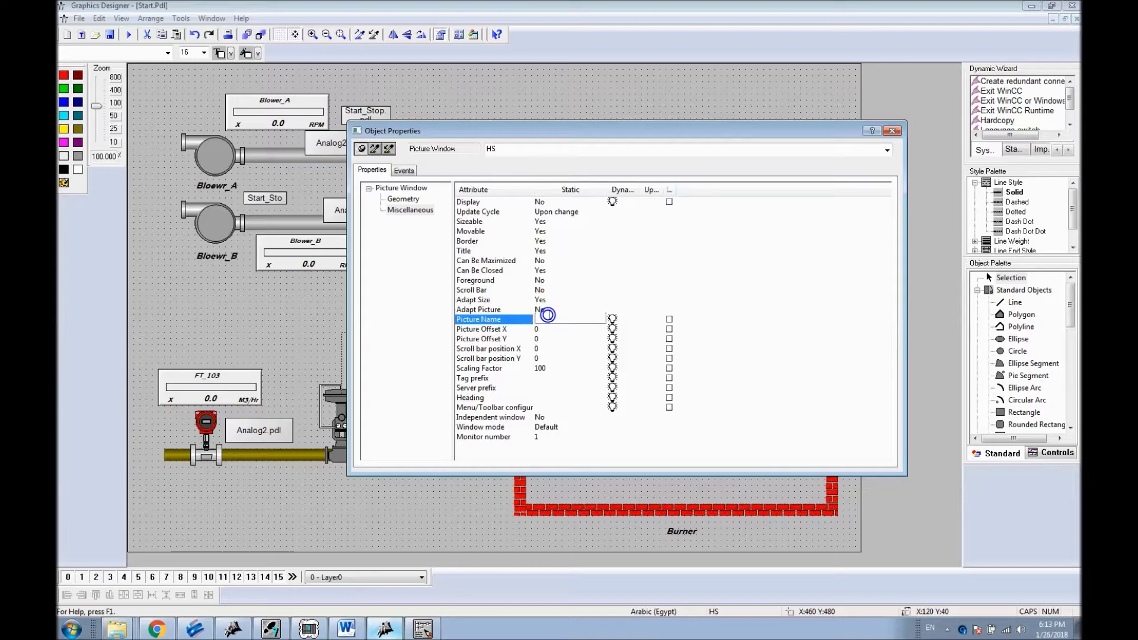
pyautogui.click(236, 628)
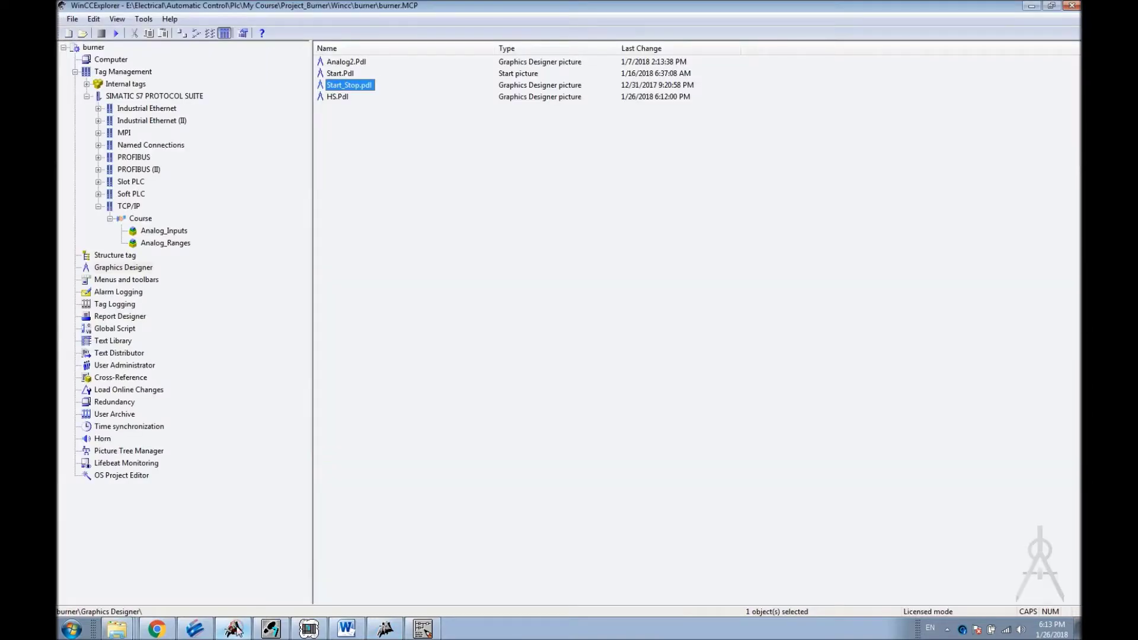
pyautogui.click(236, 629)
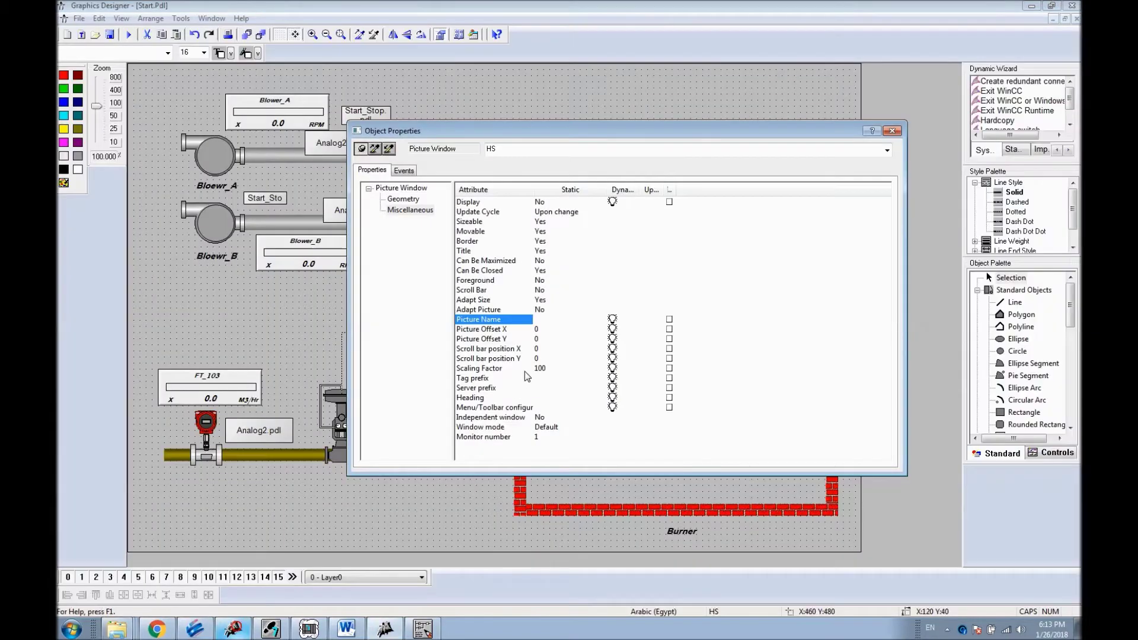
pyautogui.click(542, 327)
pyautogui.doubleClick(542, 320)
pyautogui.write('.pdl')
pyautogui.press('Return')
pyautogui.press('capslock')
# Step: Give the picture window the heading HS and close its properties
pyautogui.click(542, 381)
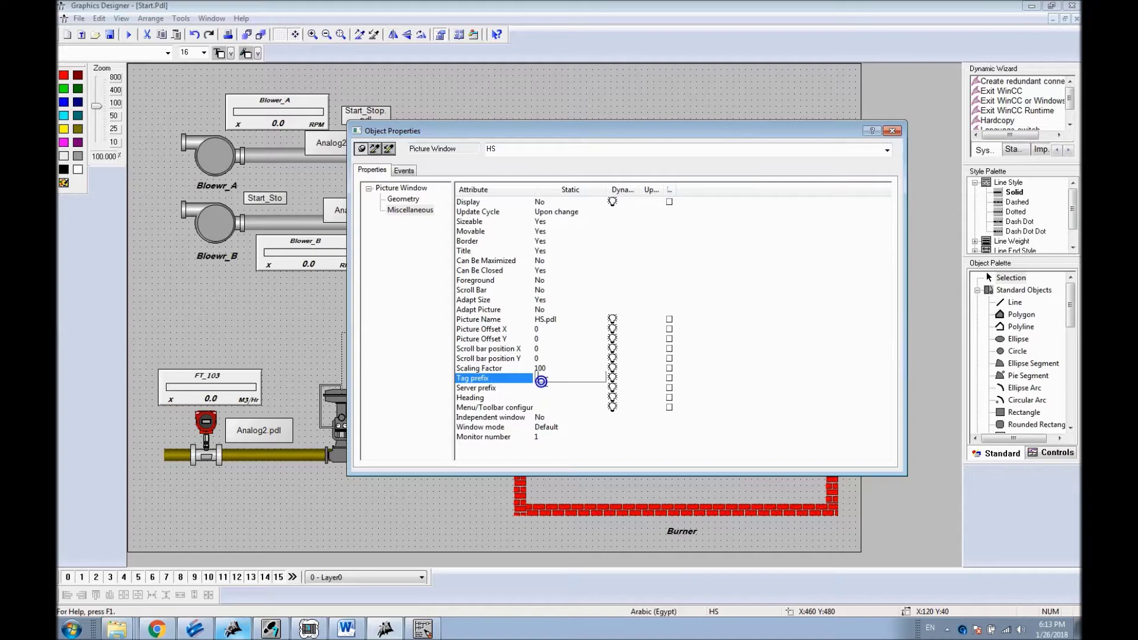
pyautogui.click(560, 396)
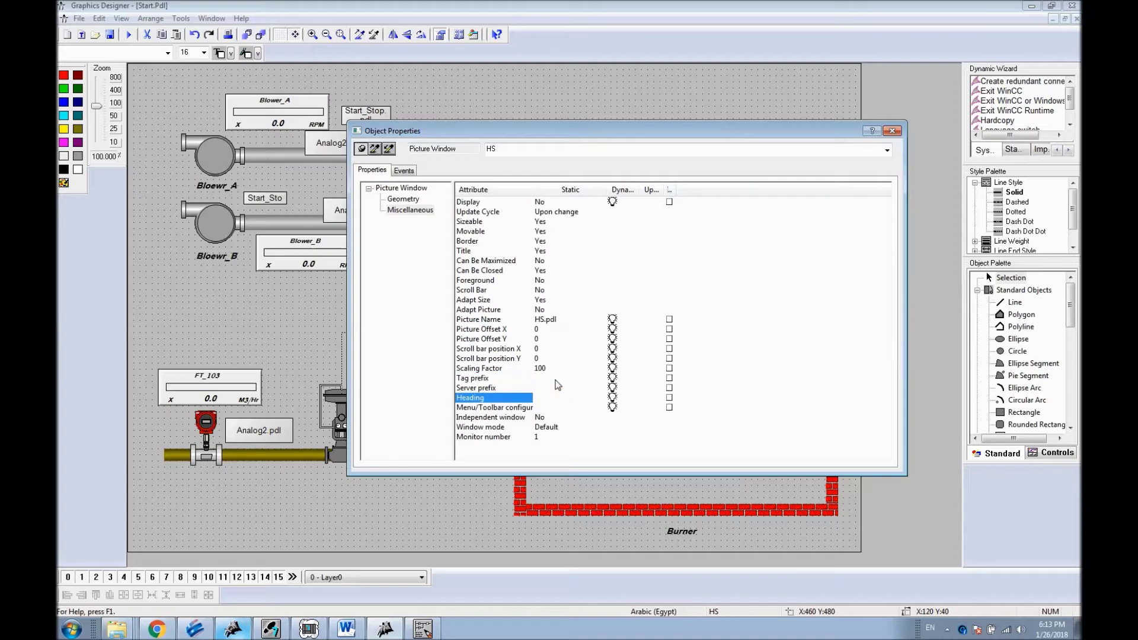
pyautogui.click(554, 380)
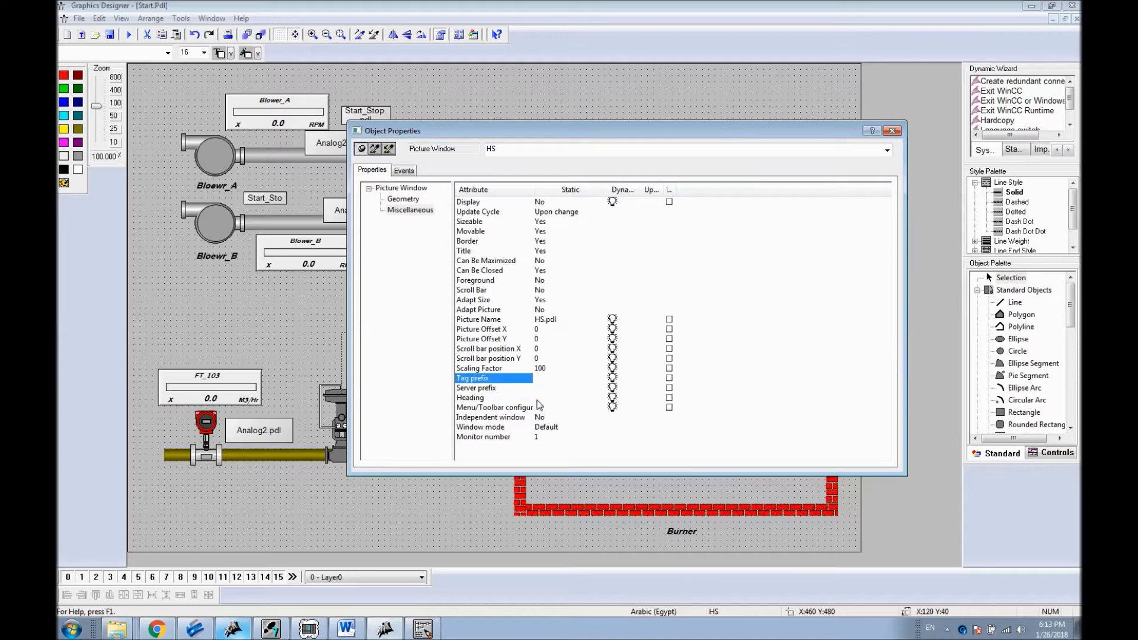
pyautogui.doubleClick(551, 398)
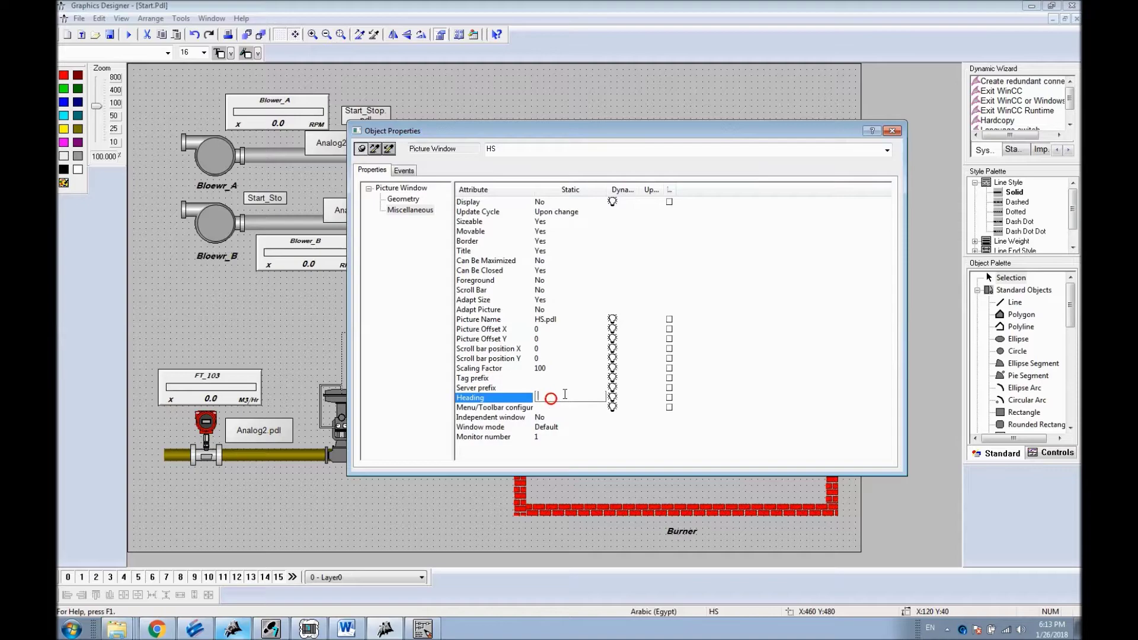
pyautogui.moveTo(457, 135); pyautogui.dragTo(405, 167)
pyautogui.doubleClick(505, 427)
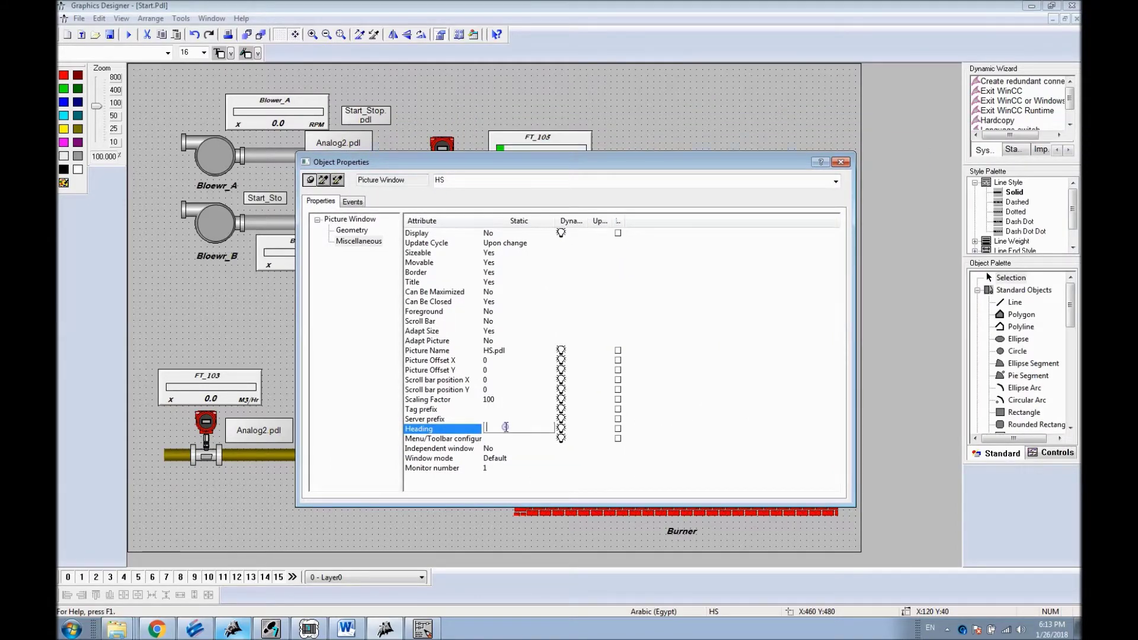
pyautogui.press('Return')
pyautogui.click(840, 162)
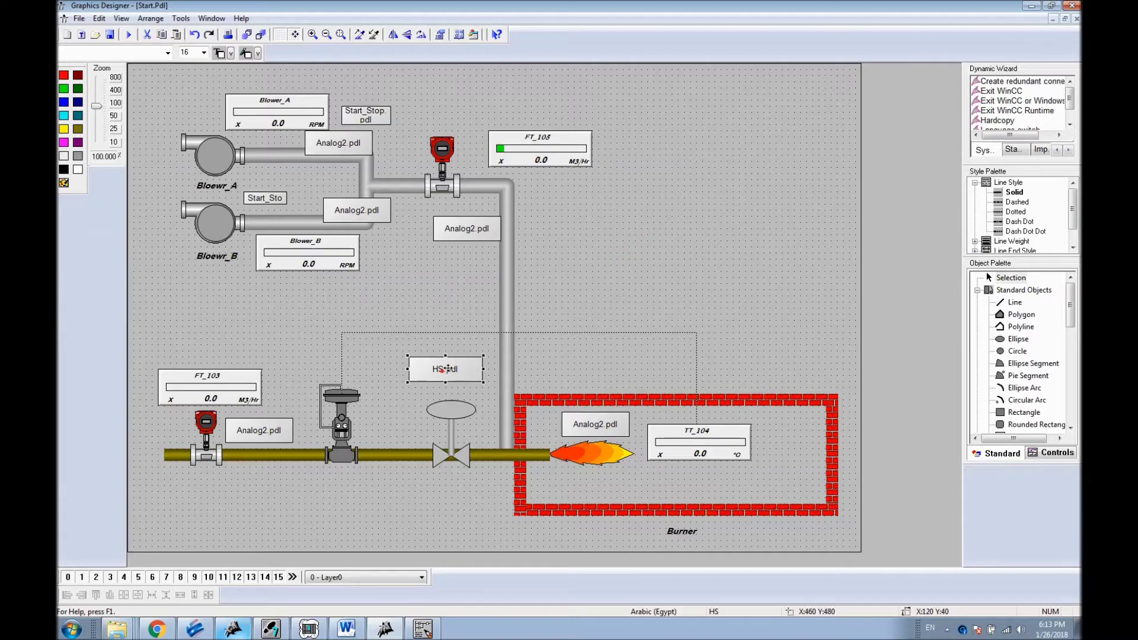
# Step: Save the Start picture and start WinCC Runtime
pyautogui.click(674, 258)
pyautogui.hotkey('ctrl', 's')
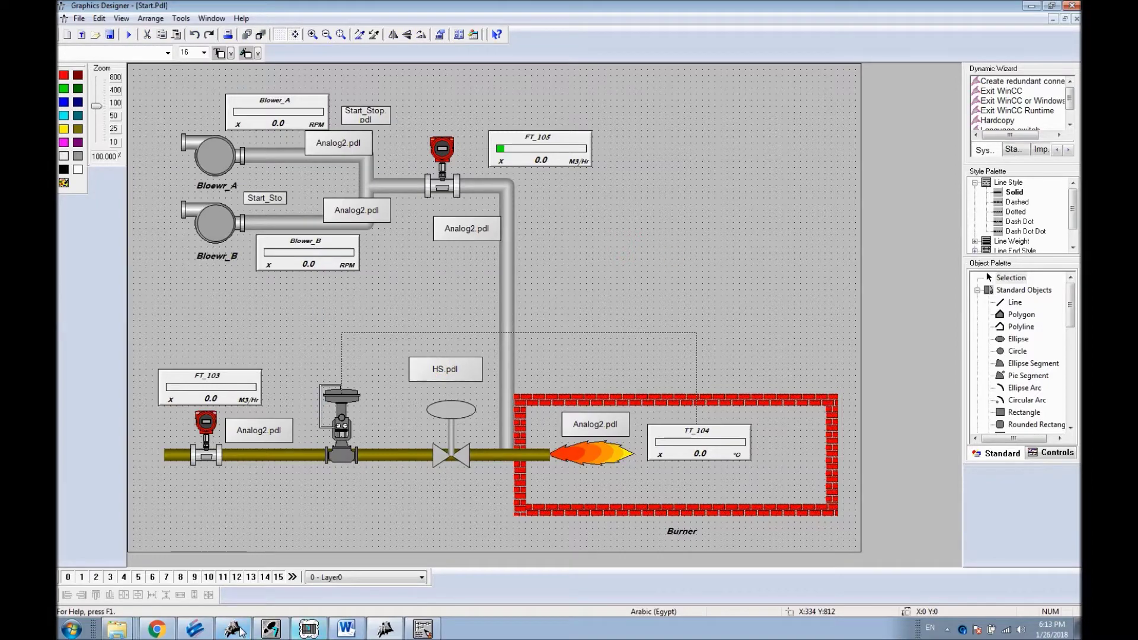
pyautogui.click(128, 34)
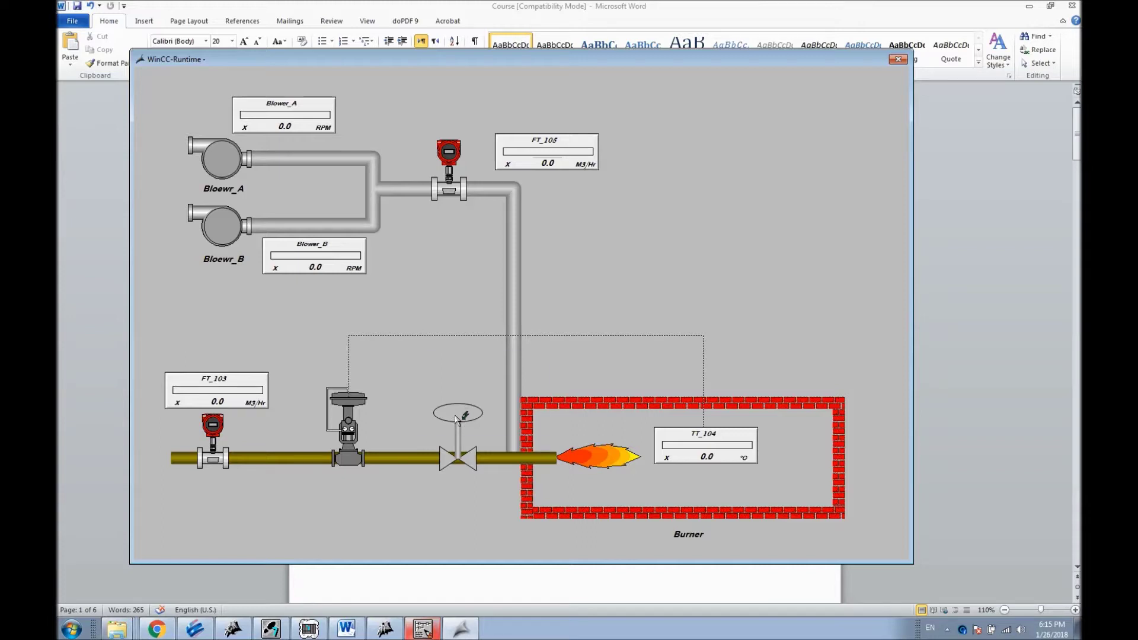
# Step: Open the HS window from the gas valve in runtime and move it clear of the valve
pyautogui.click(457, 419)
pyautogui.moveTo(480, 372); pyautogui.dragTo(634, 237)
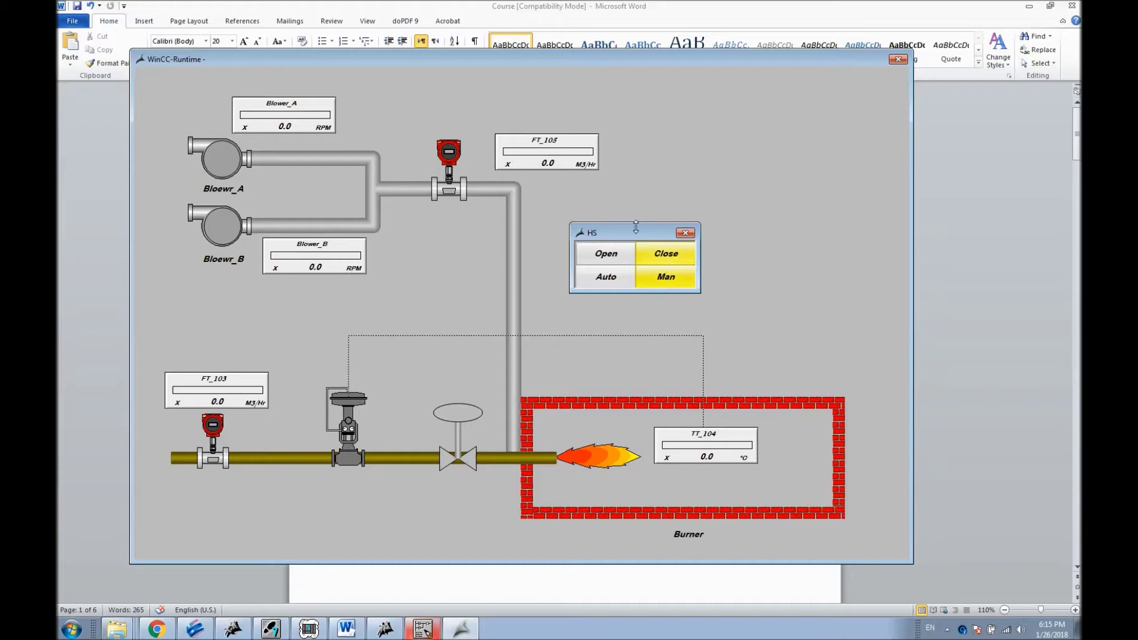
pyautogui.moveTo(635, 225); pyautogui.dragTo(637, 224)
pyautogui.click(638, 227)
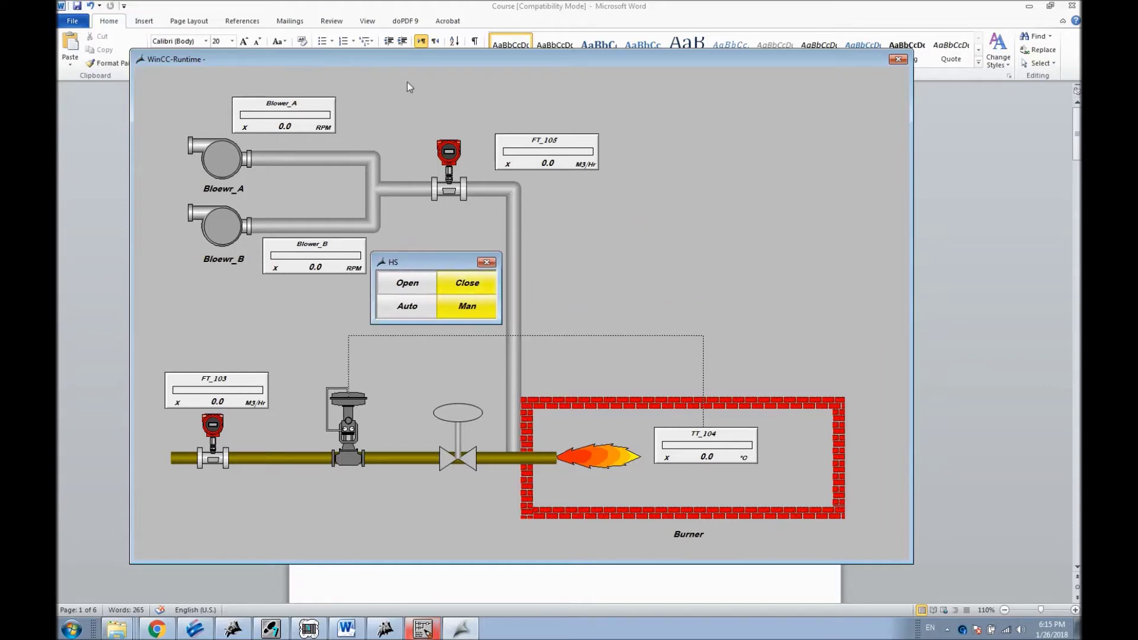
# Step: Move the runtime window aside, place the HS window below Blower B, and switch to the LAD/STL/FBD editor showing FC3
pyautogui.moveTo(399, 59); pyautogui.dragTo(883, 70)
pyautogui.moveTo(903, 261); pyautogui.dragTo(691, 288)
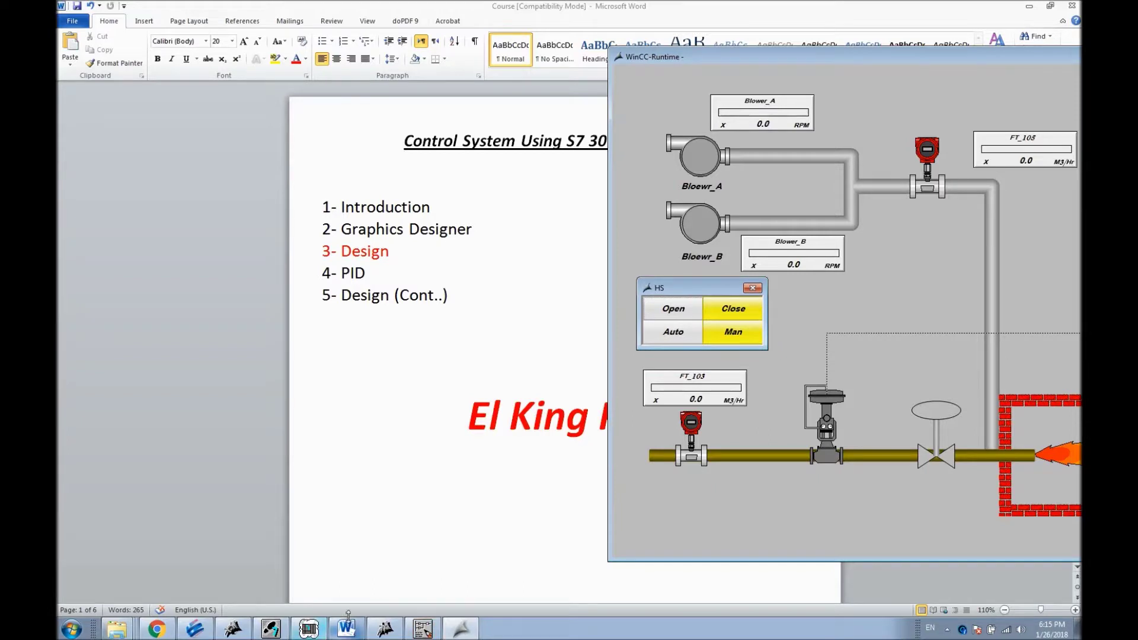
pyautogui.click(422, 629)
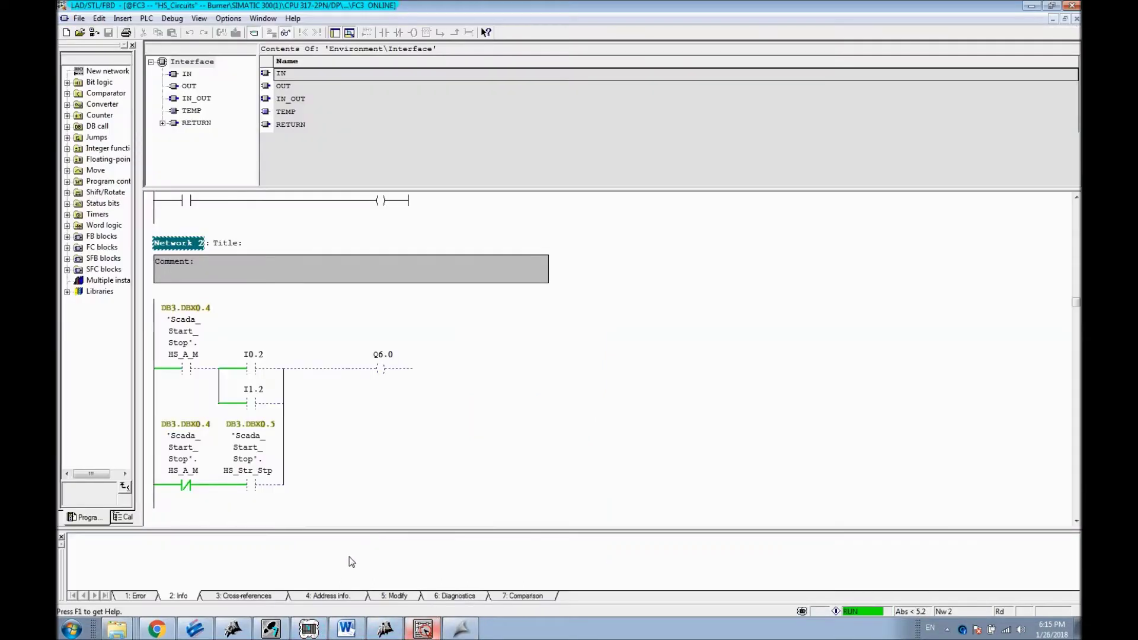
# Step: Bring WinCC Runtime over the FC3 ladder and try the HS window's Open and Auto commands while monitoring Network 2
pyautogui.click(461, 628)
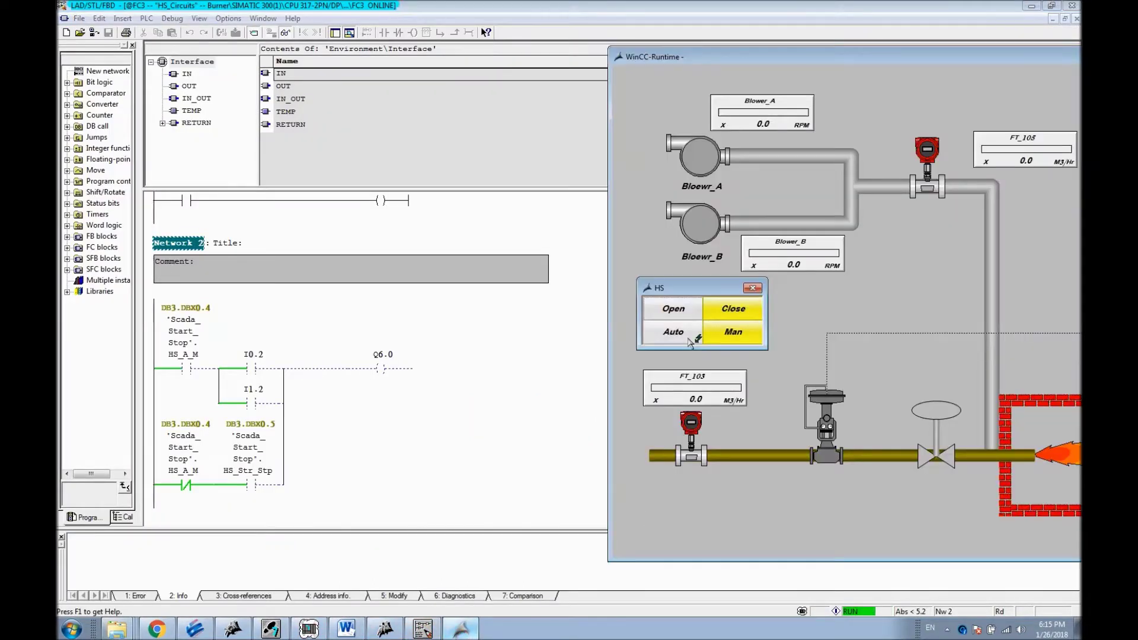
pyautogui.click(672, 309)
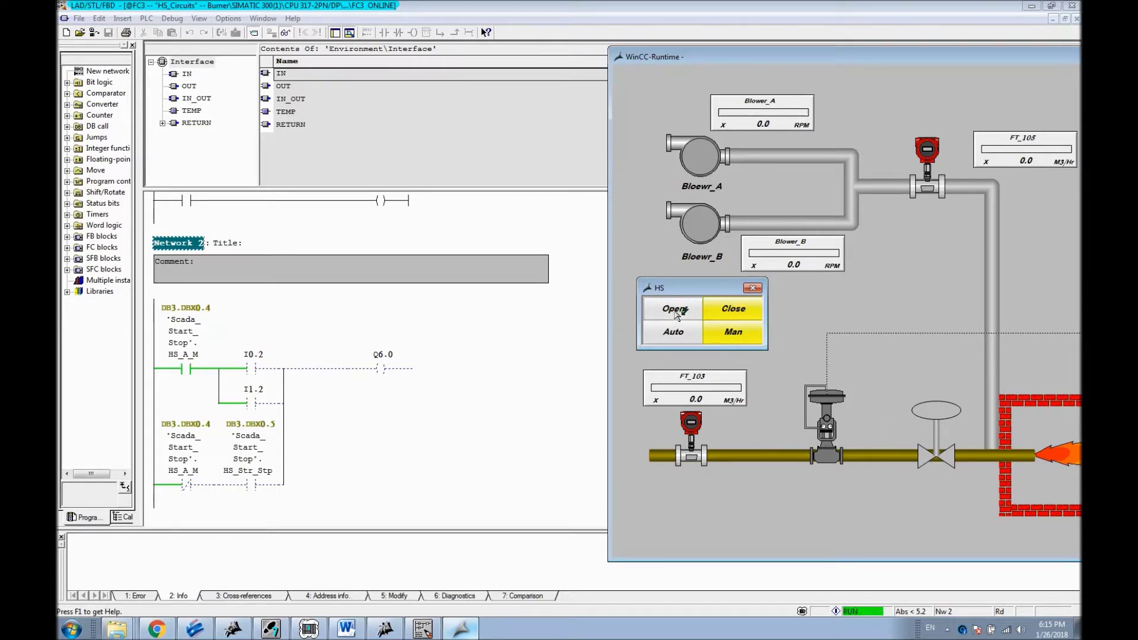
pyautogui.click(678, 332)
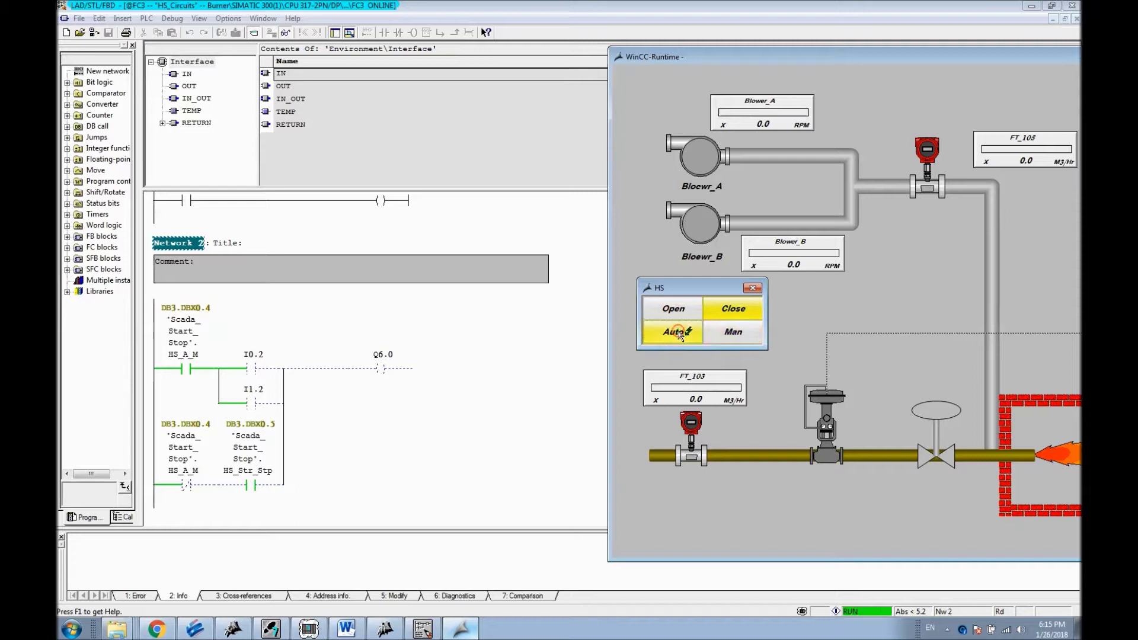
pyautogui.click(679, 334)
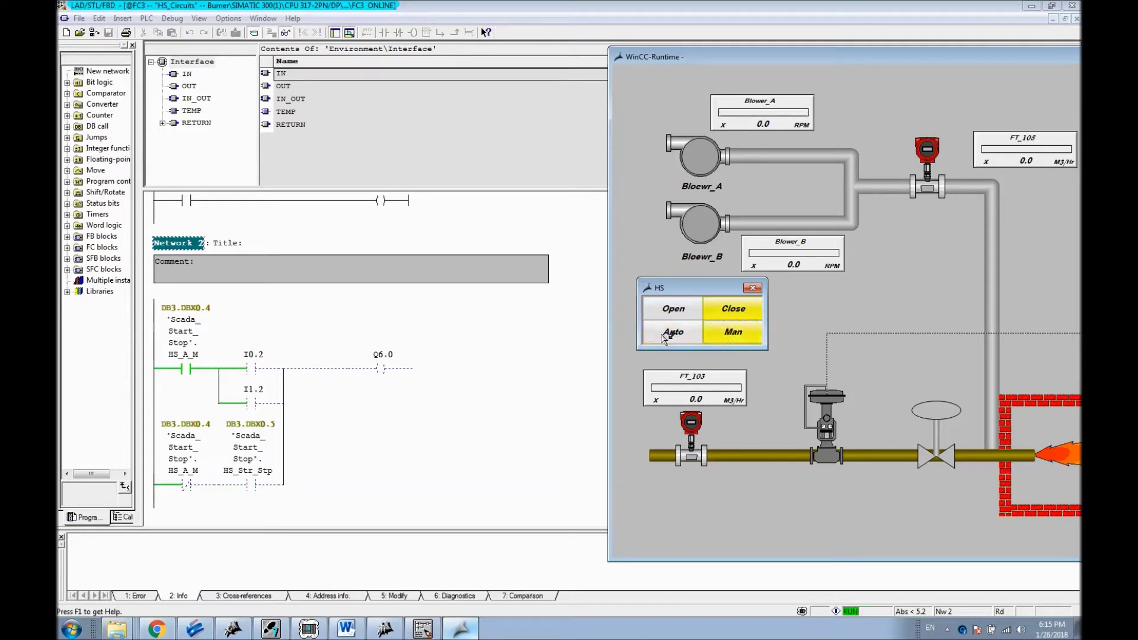
# Step: Toggle the HS window repeatedly between Man and Auto, checking the HS_A_M and HS_Str_Stp contacts in Network 2
pyautogui.click(741, 337)
pyautogui.click(676, 334)
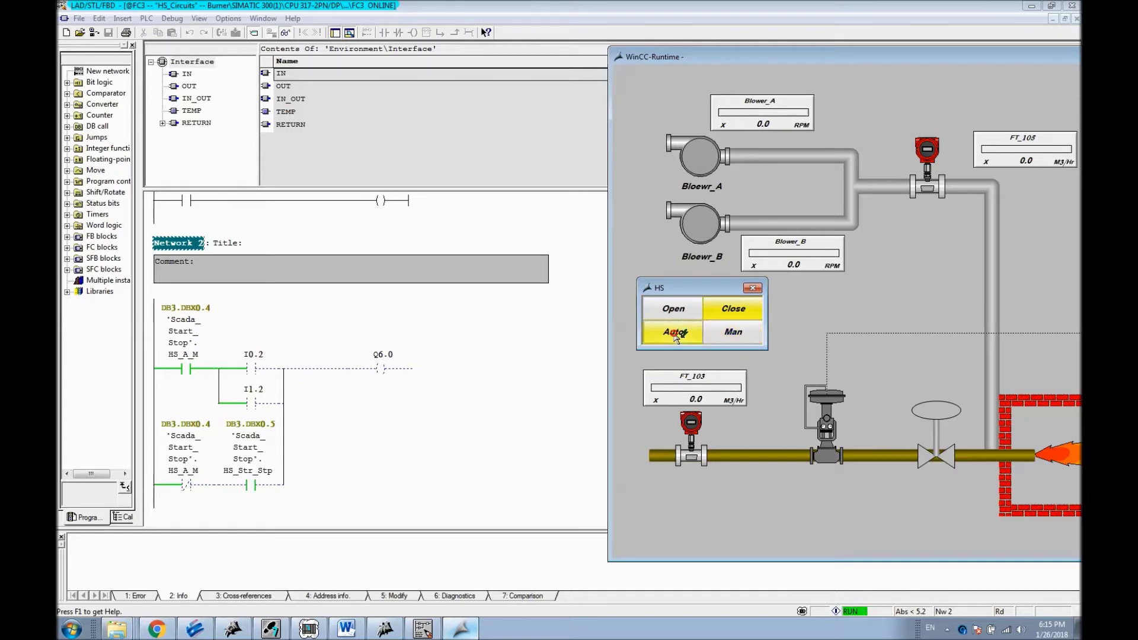
pyautogui.click(738, 327)
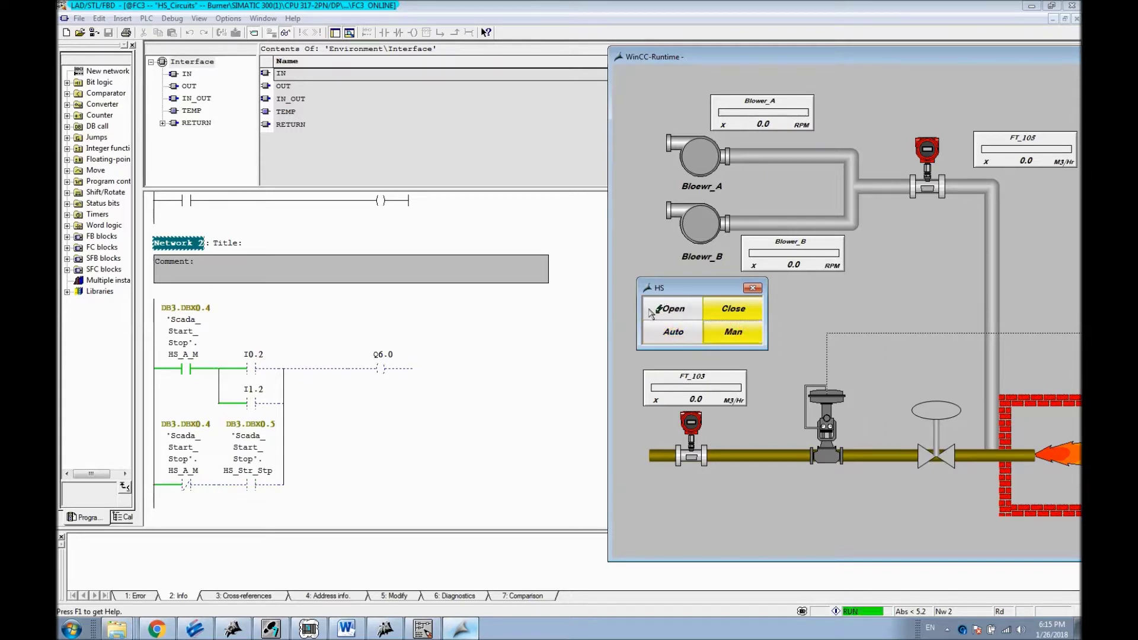
pyautogui.click(683, 342)
pyautogui.click(726, 341)
pyautogui.click(681, 333)
pyautogui.click(733, 333)
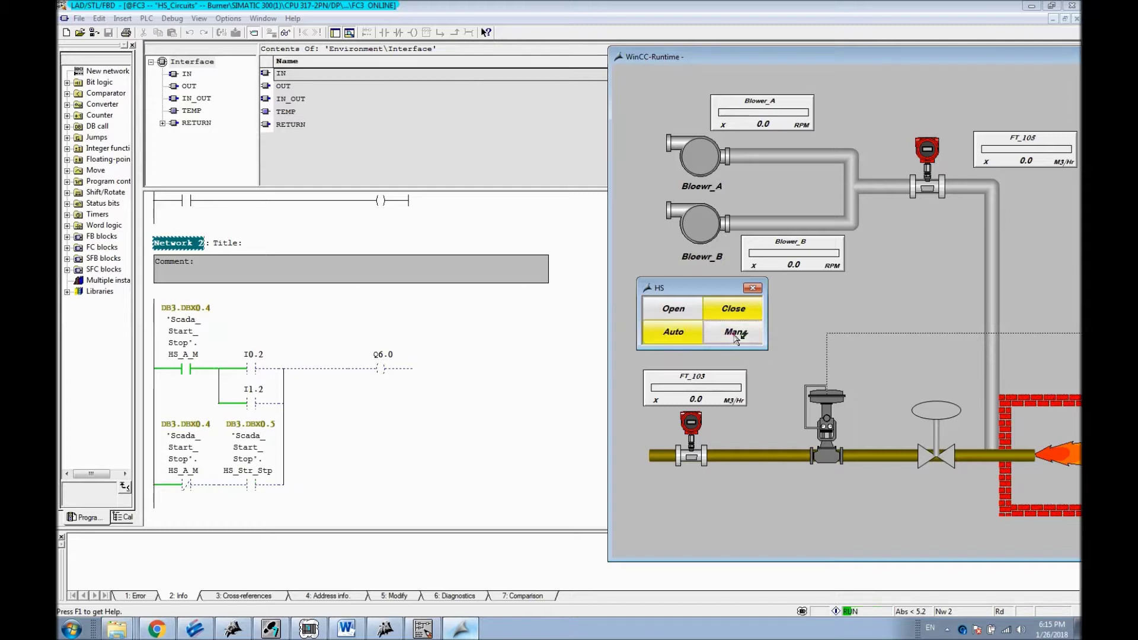
# Step: Alternate the Open command with Auto and Man in the HS window to identify which DB3 bit each one switches
pyautogui.click(681, 309)
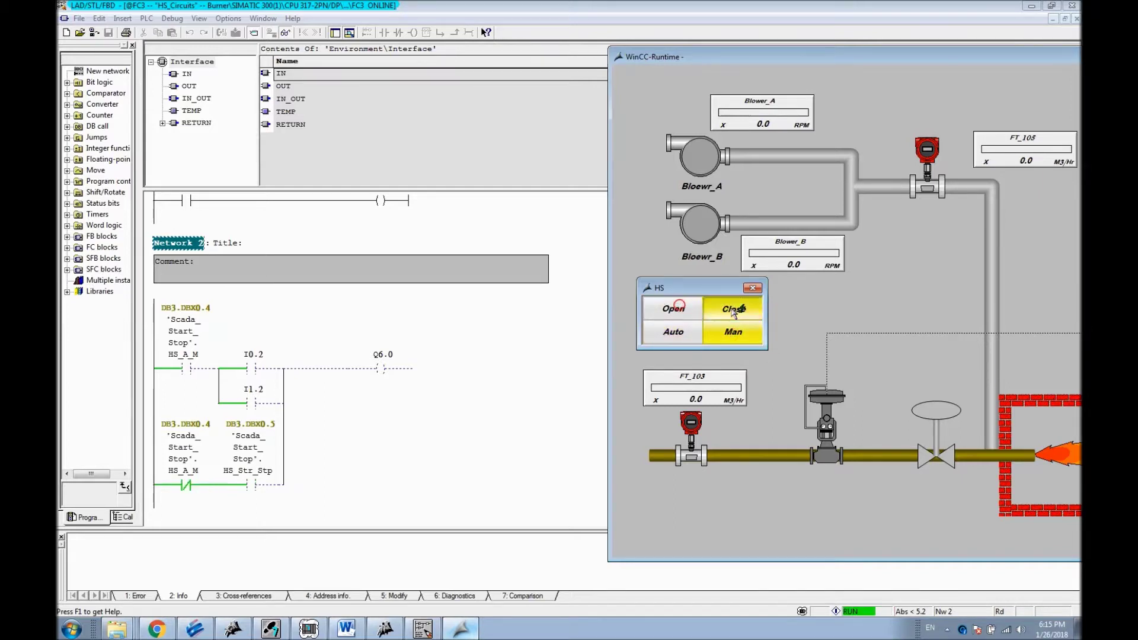
pyautogui.click(675, 310)
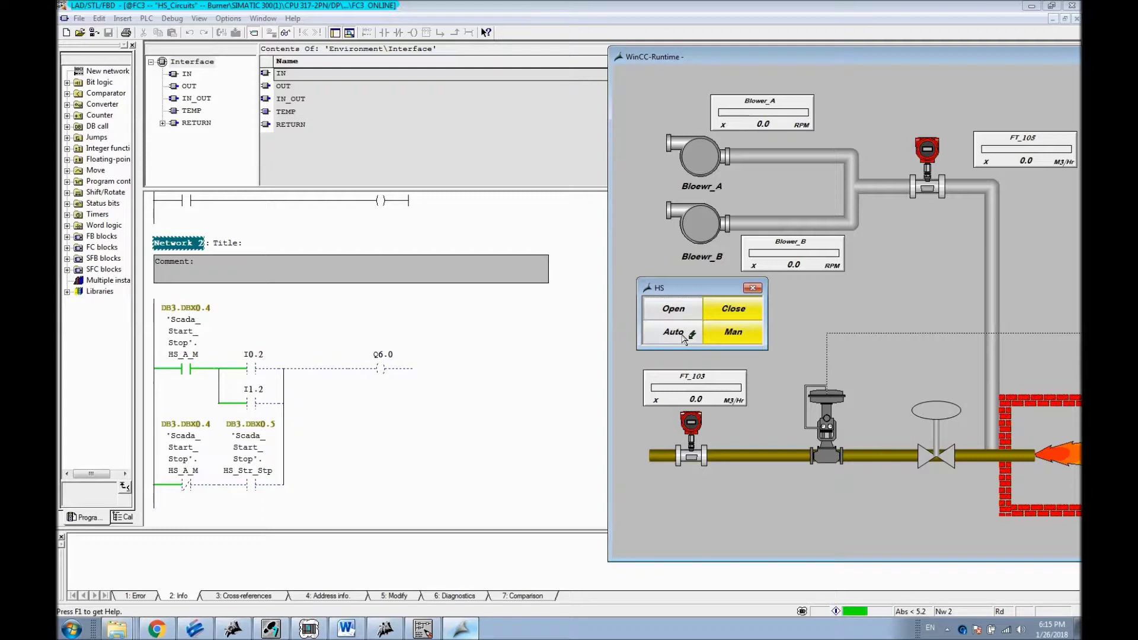
pyautogui.click(662, 307)
pyautogui.click(676, 333)
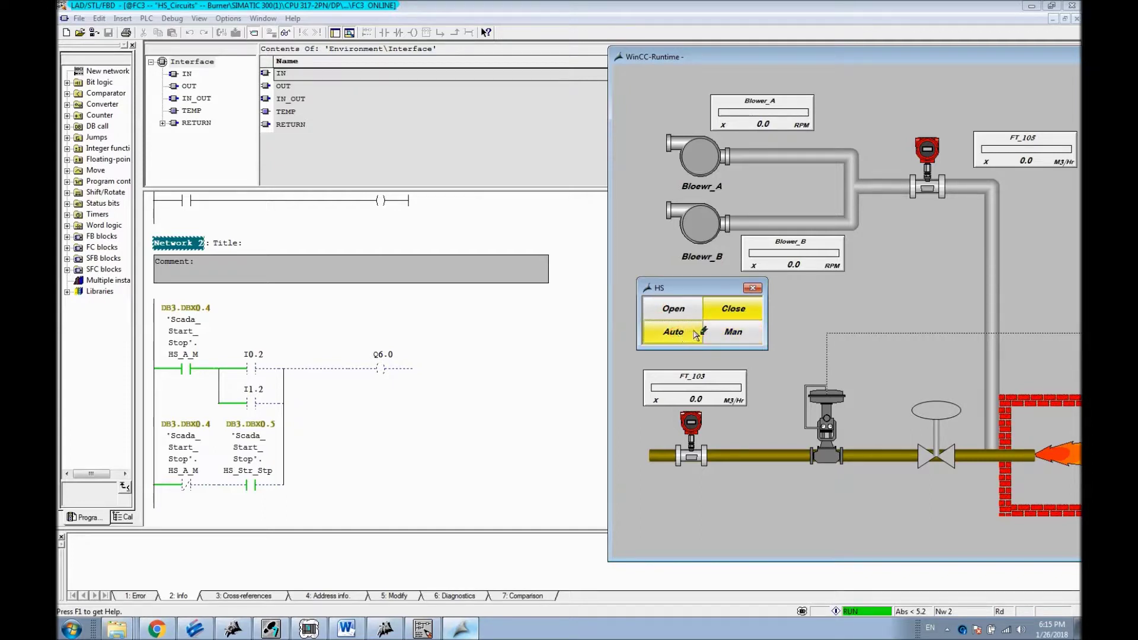
pyautogui.click(735, 333)
pyautogui.click(680, 336)
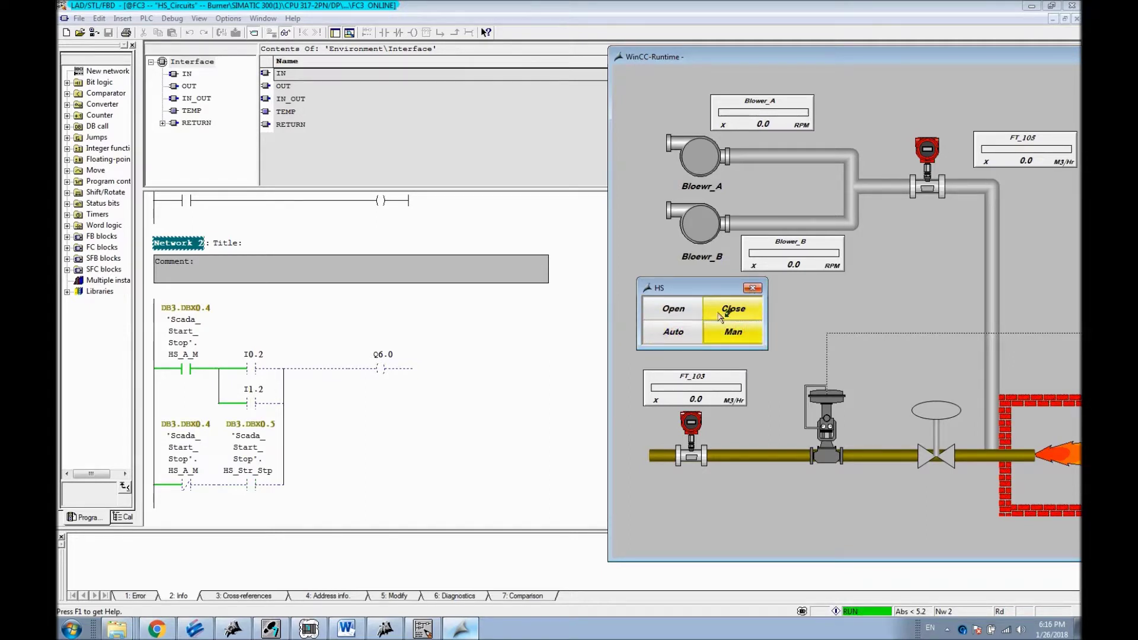
pyautogui.click(676, 311)
pyautogui.click(677, 312)
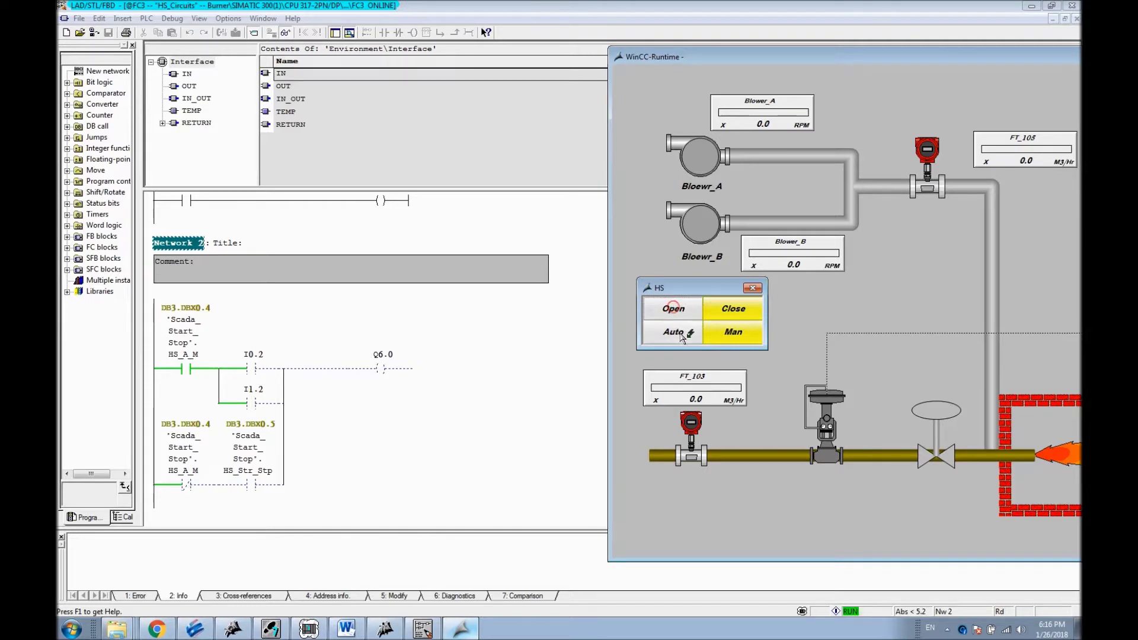
pyautogui.click(706, 332)
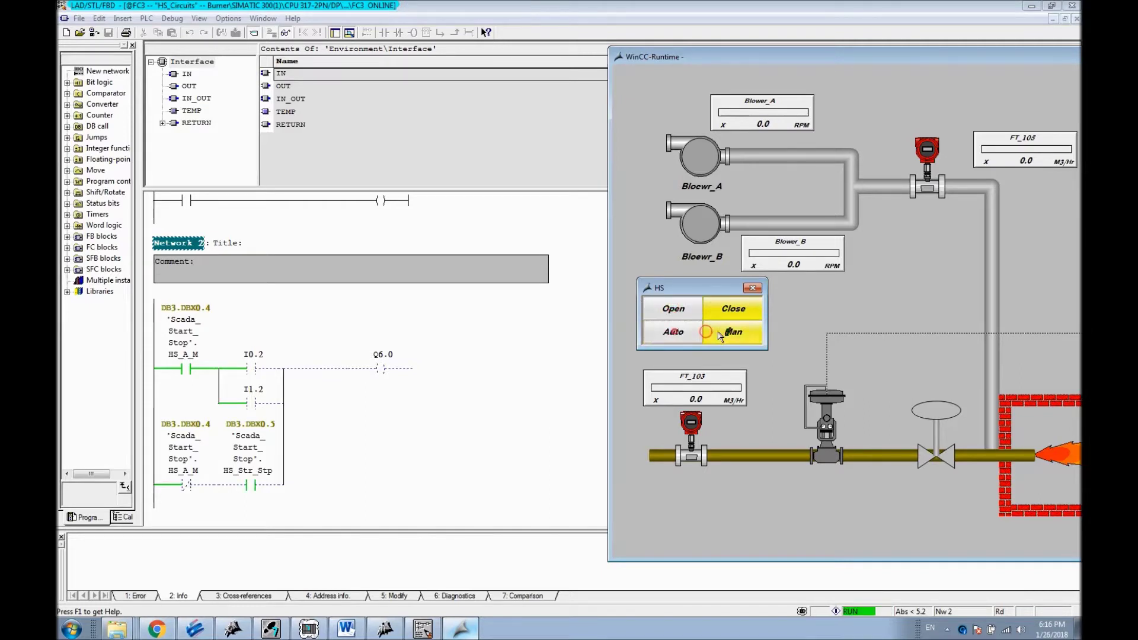
pyautogui.click(707, 334)
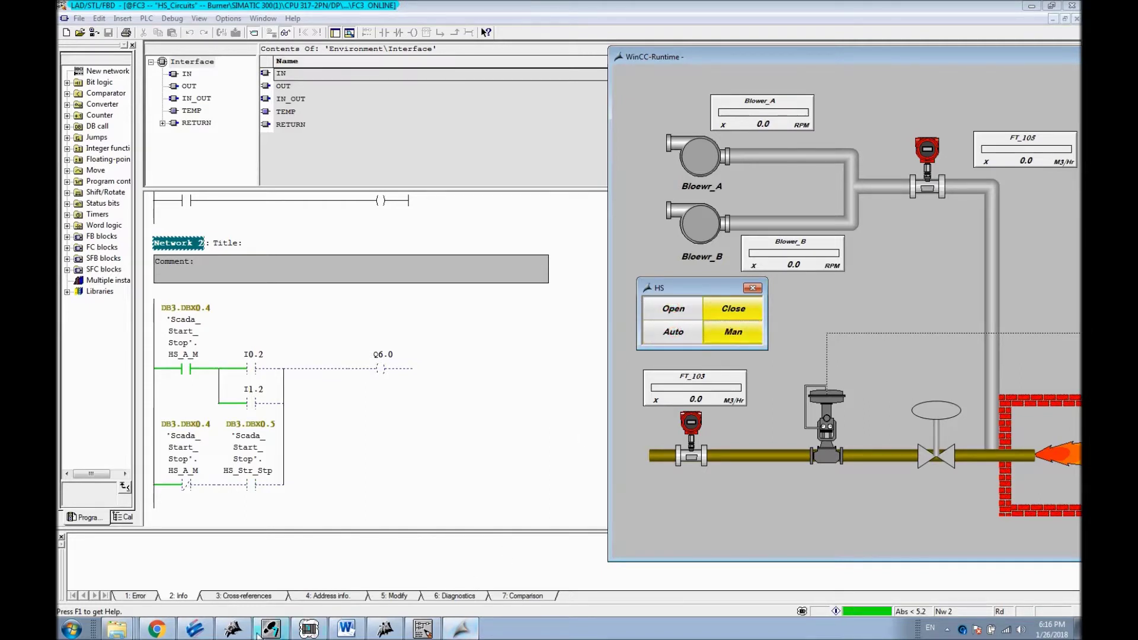
# Step: Switch to WinCC Explorer and compare the HS tag addresses under the Course connection with the contact addresses in FC3
pyautogui.click(233, 629)
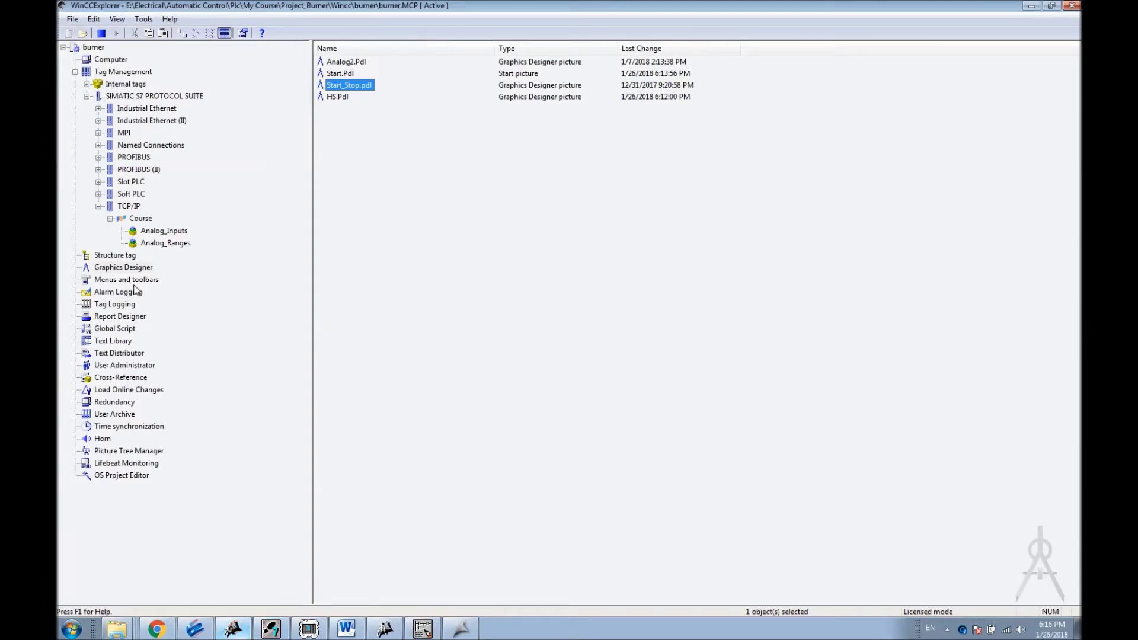
pyautogui.click(140, 220)
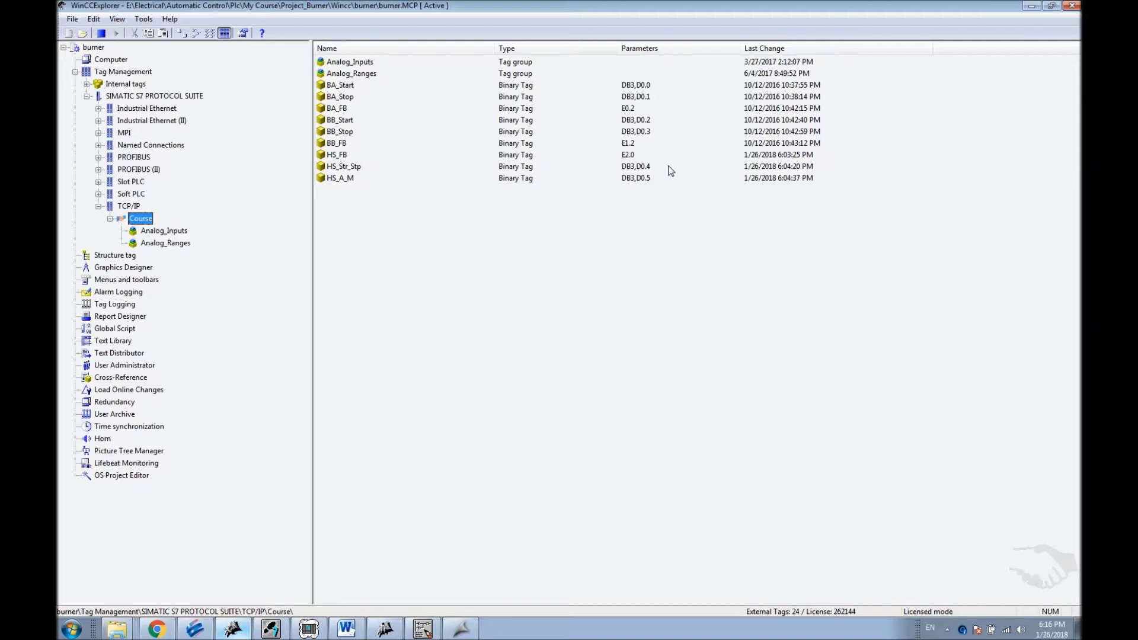
pyautogui.click(423, 629)
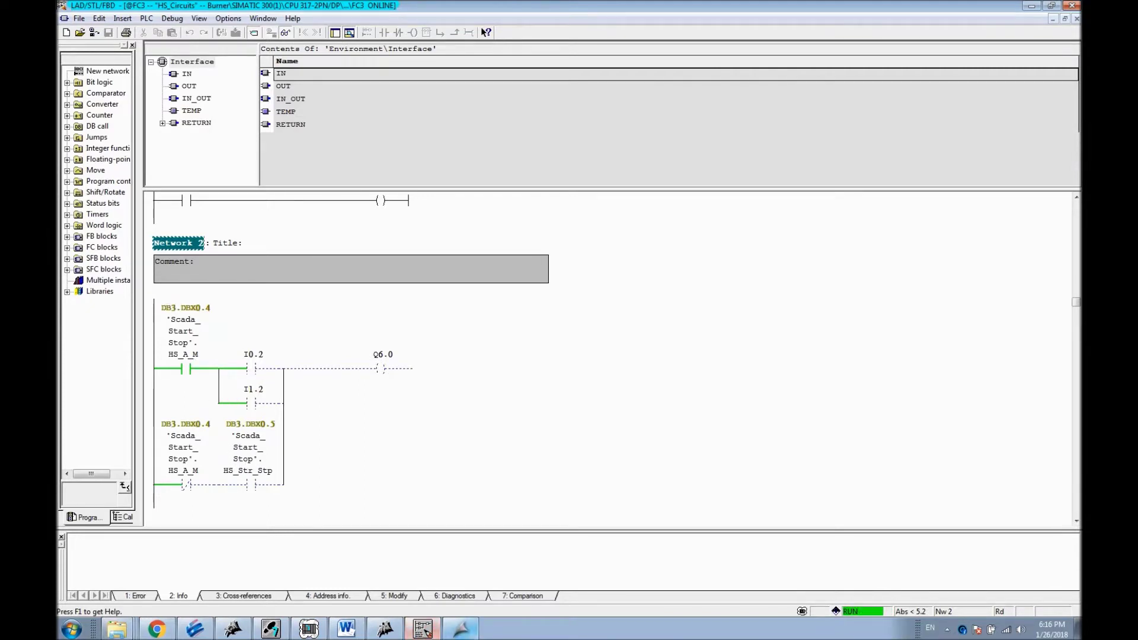
# Step: Close the runtime window and set the HS_Str_Stp tag's address to DB3,D0.5
pyautogui.click(454, 601)
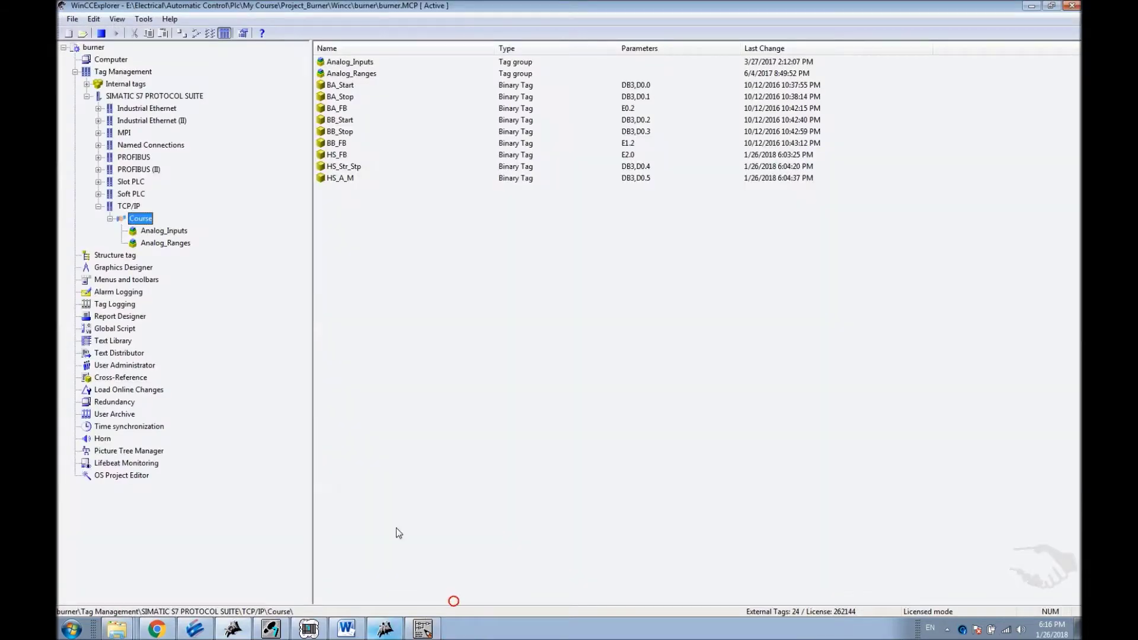
pyautogui.doubleClick(348, 169)
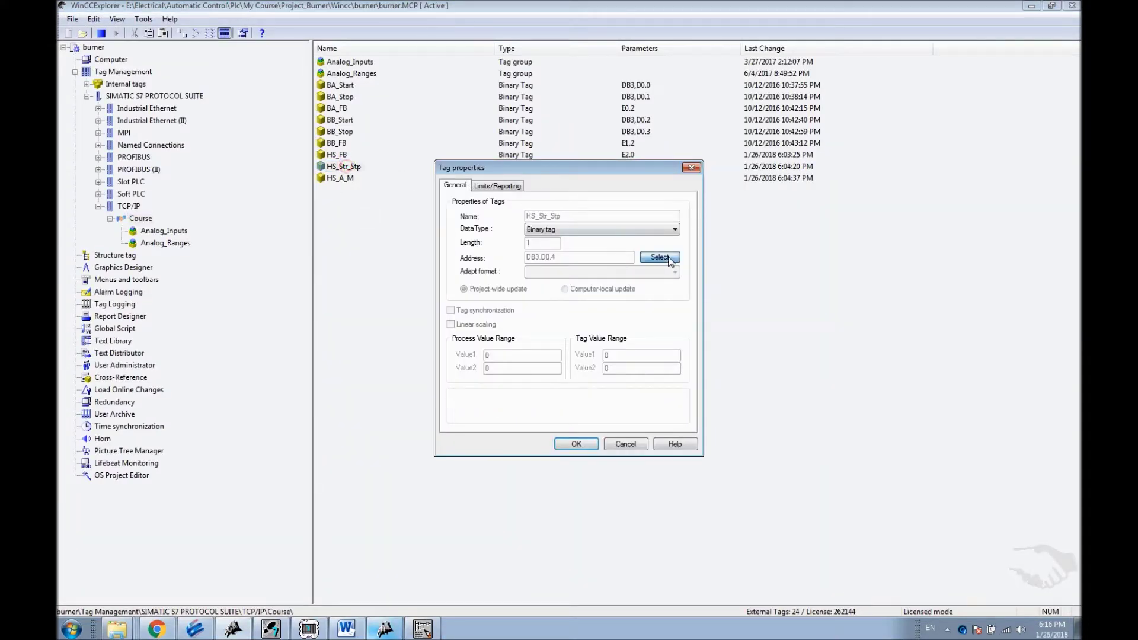
pyautogui.click(669, 258)
pyautogui.click(563, 290)
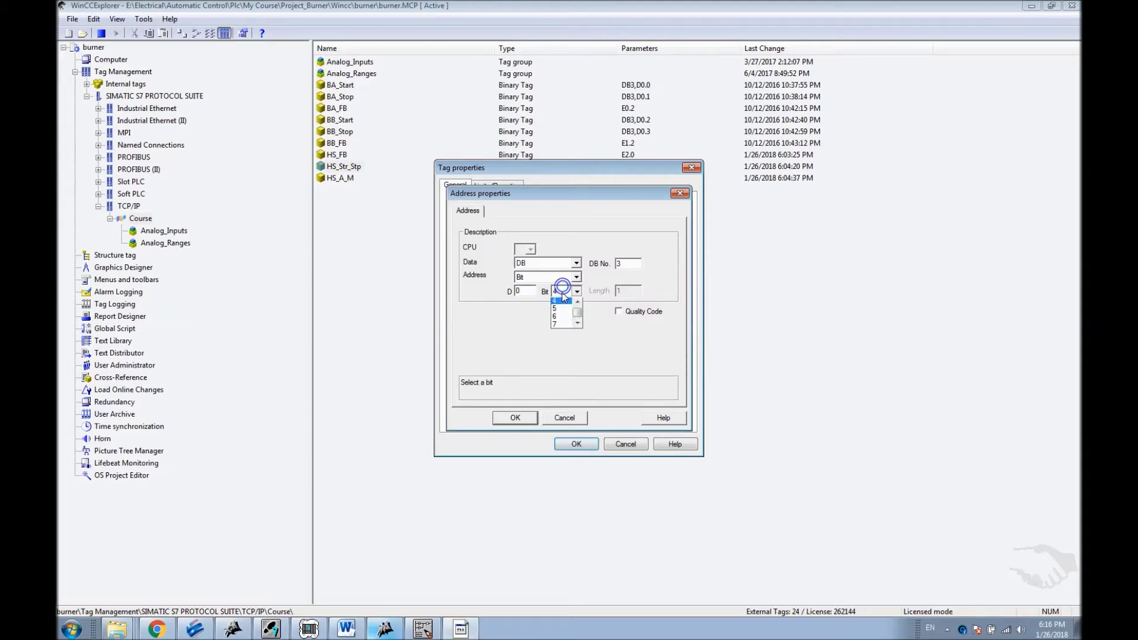
pyautogui.click(515, 417)
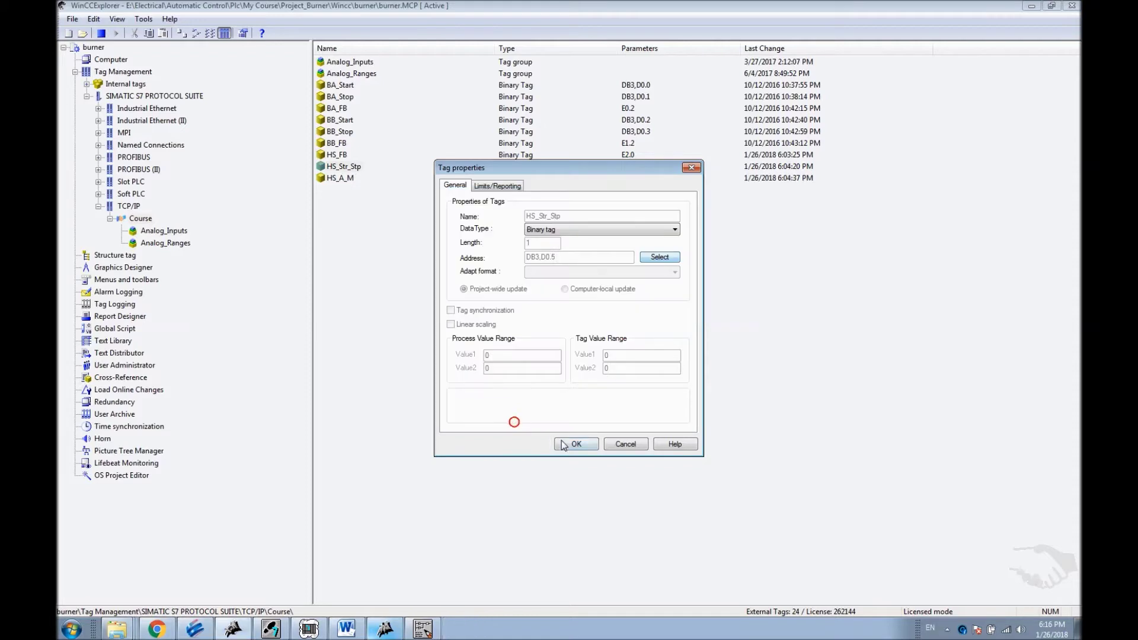
pyautogui.click(566, 444)
# Step: Set the HS_A_M tag's address to DB3,D0.4
pyautogui.doubleClick(343, 178)
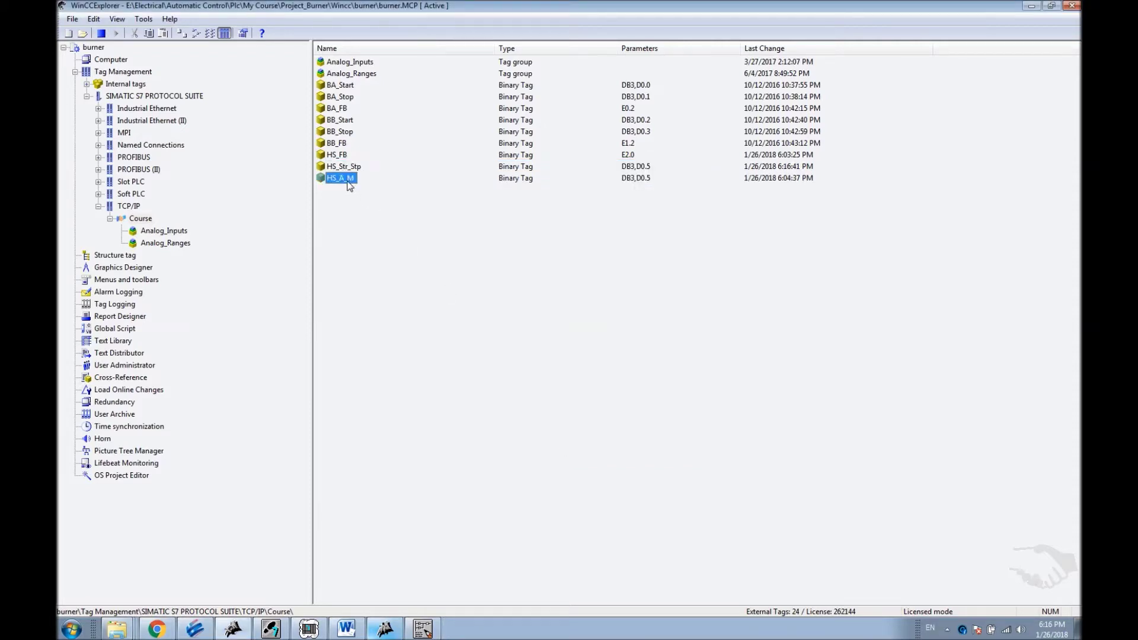
pyautogui.click(647, 257)
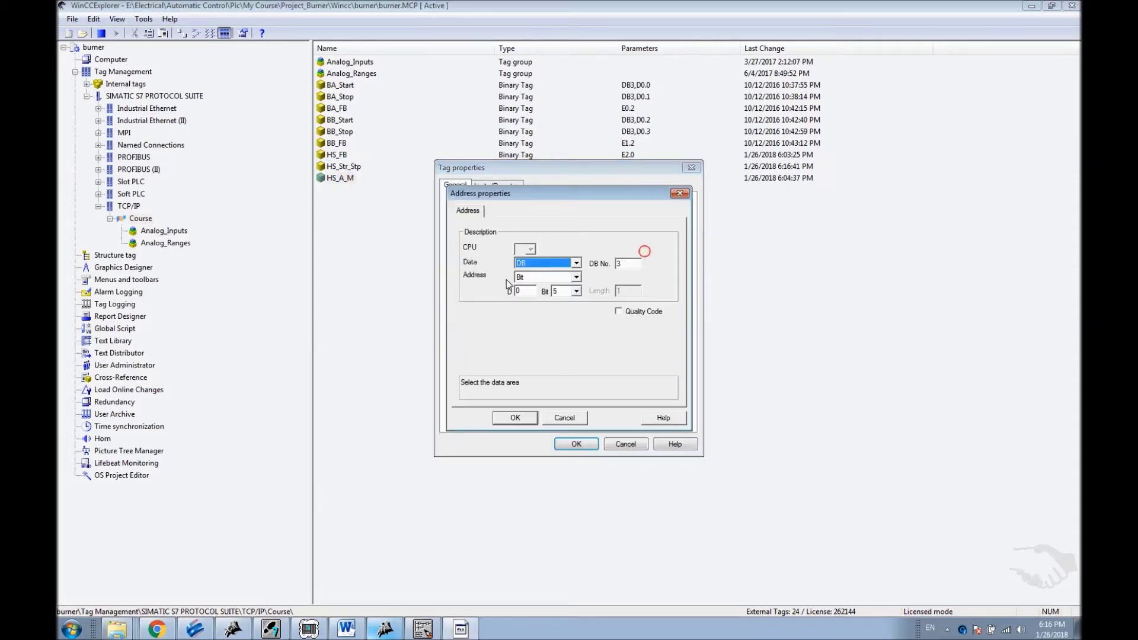
pyautogui.click(575, 290)
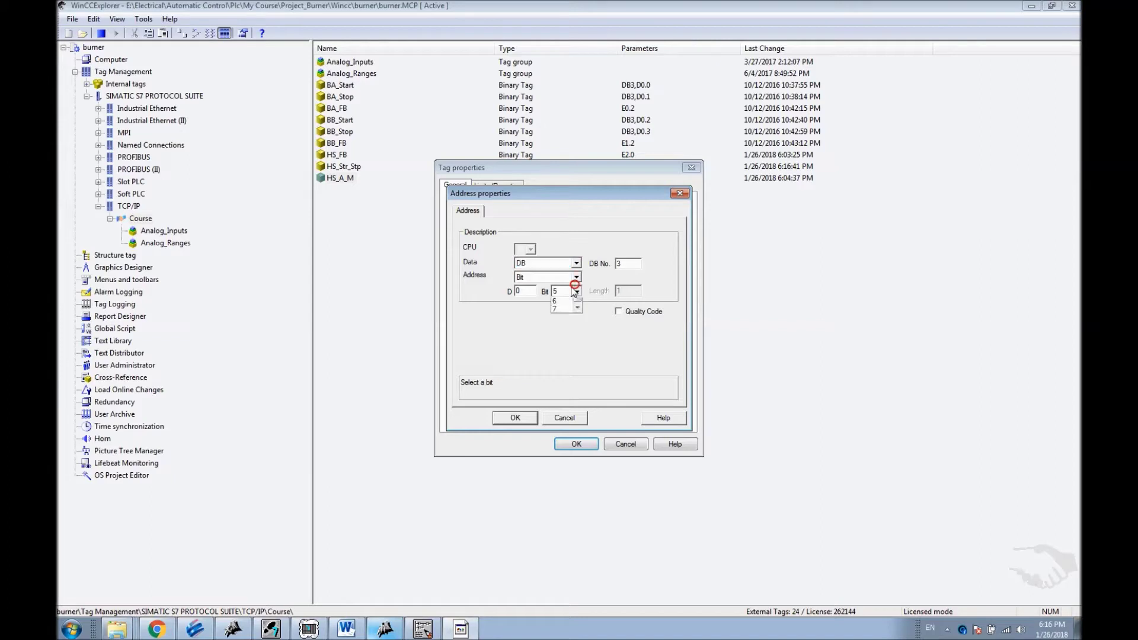
pyautogui.click(536, 419)
pyautogui.click(576, 443)
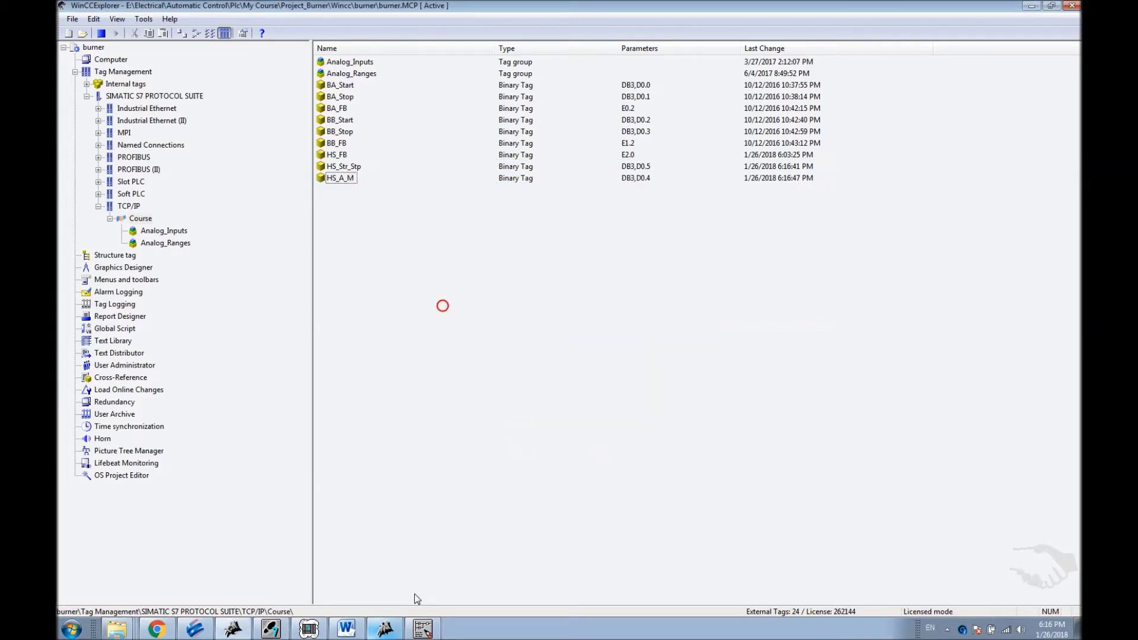
# Step: Start runtime from the Start picture in Graphics Designer and open the HS window from the gas valve
pyautogui.click(435, 632)
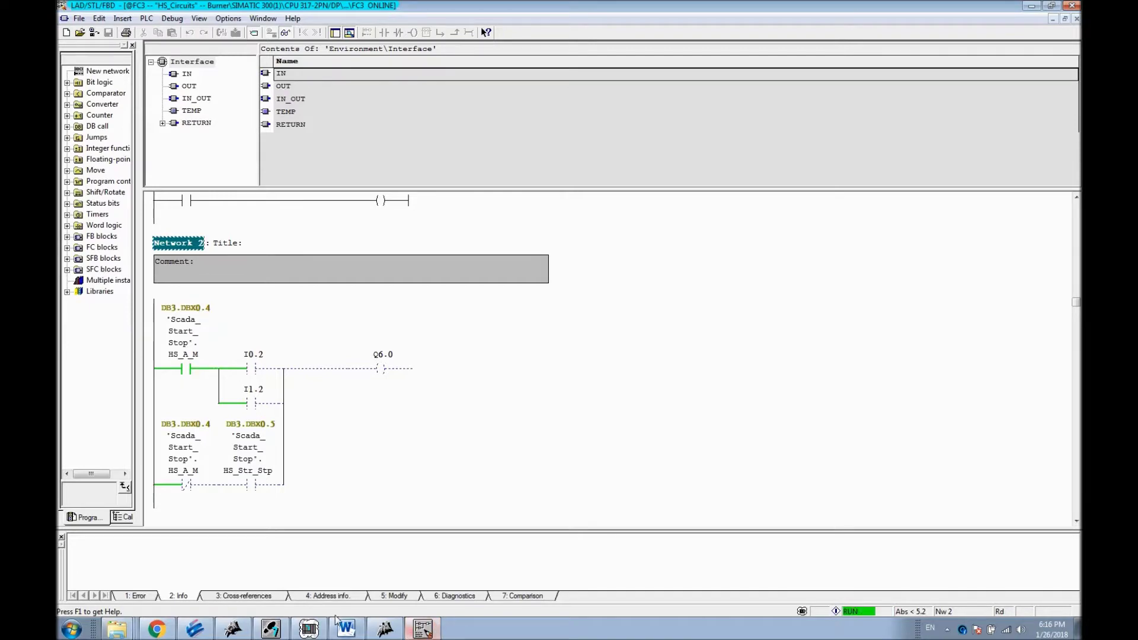
pyautogui.click(402, 632)
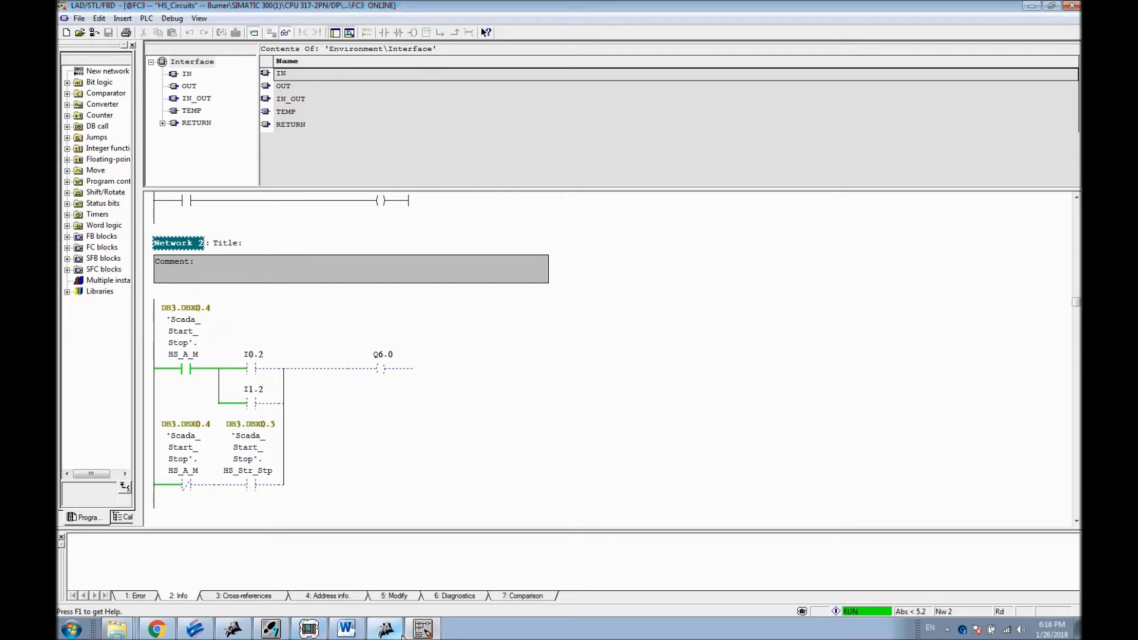
pyautogui.click(127, 36)
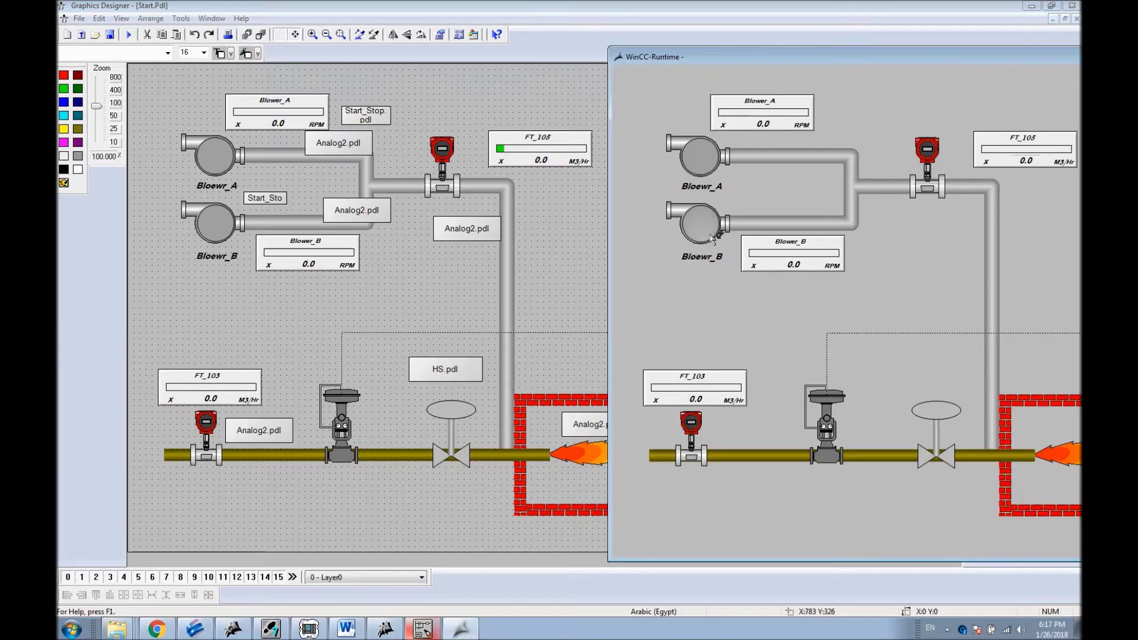
pyautogui.click(933, 397)
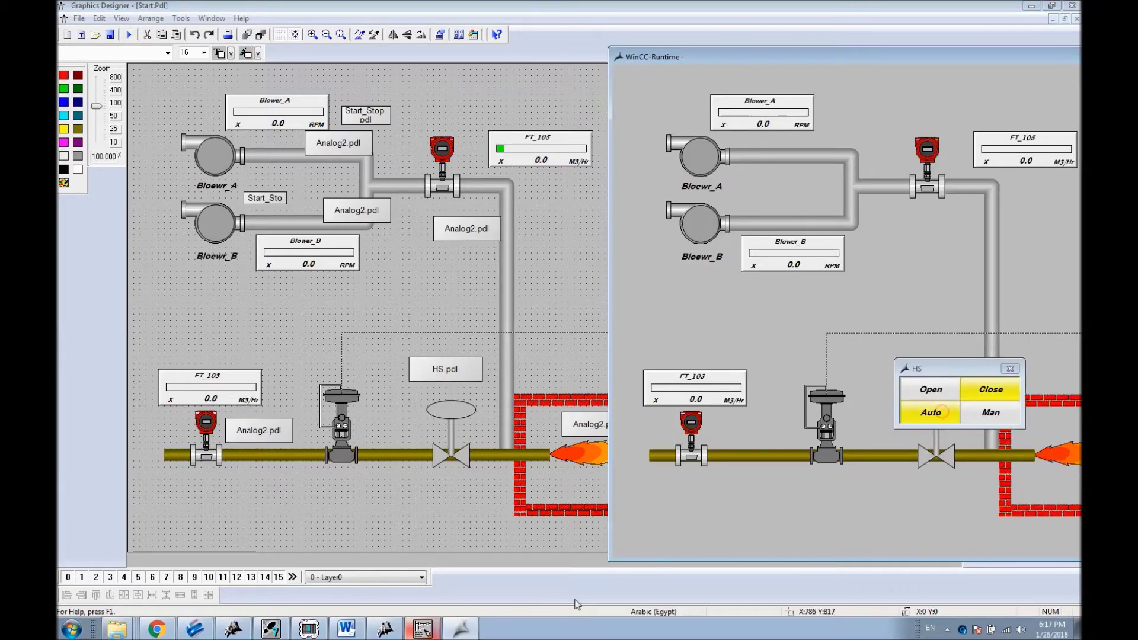
# Step: Show the FC3 ladder behind the runtime and test the HS window's Man, Auto, Open and Close commands against Network 2
pyautogui.click(422, 628)
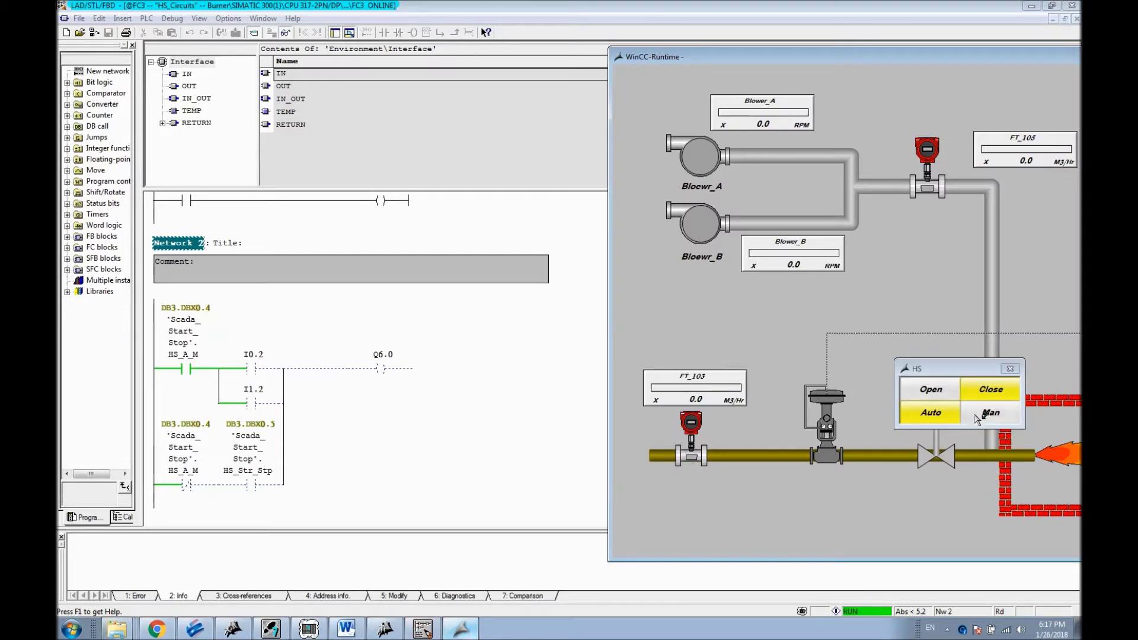
pyautogui.click(978, 415)
pyautogui.click(946, 416)
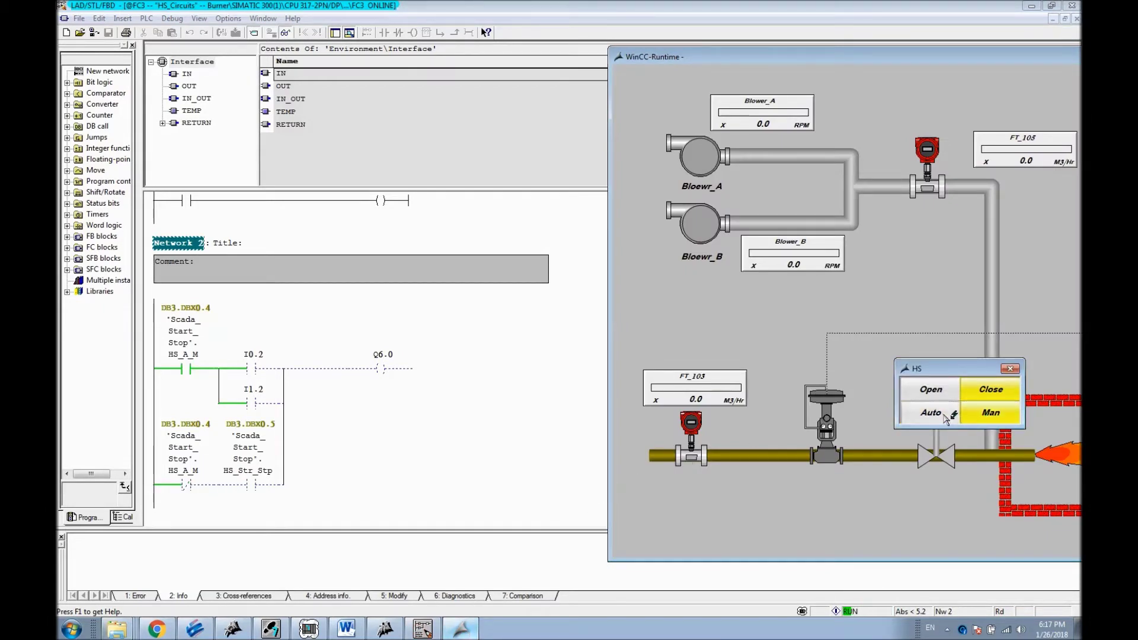
pyautogui.click(978, 415)
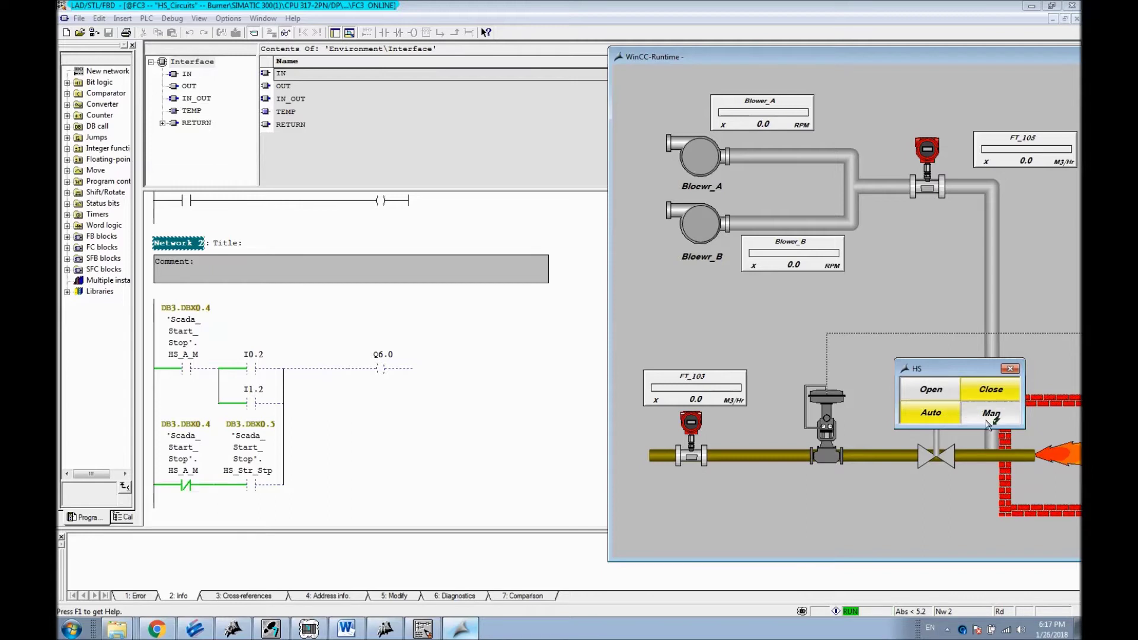
pyautogui.click(936, 391)
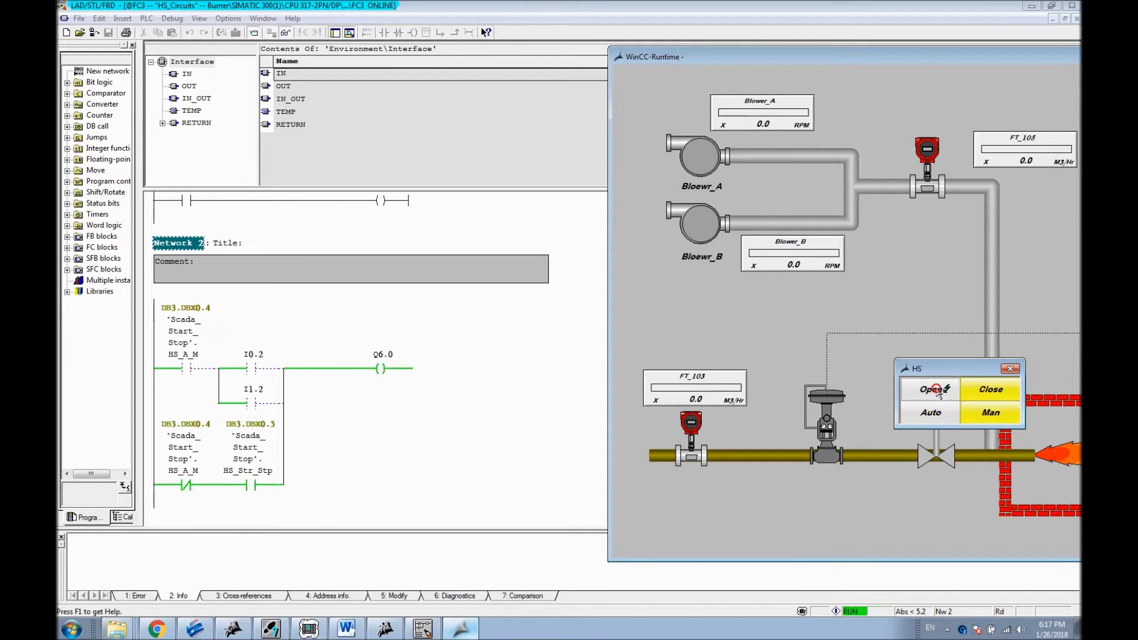
pyautogui.click(1000, 391)
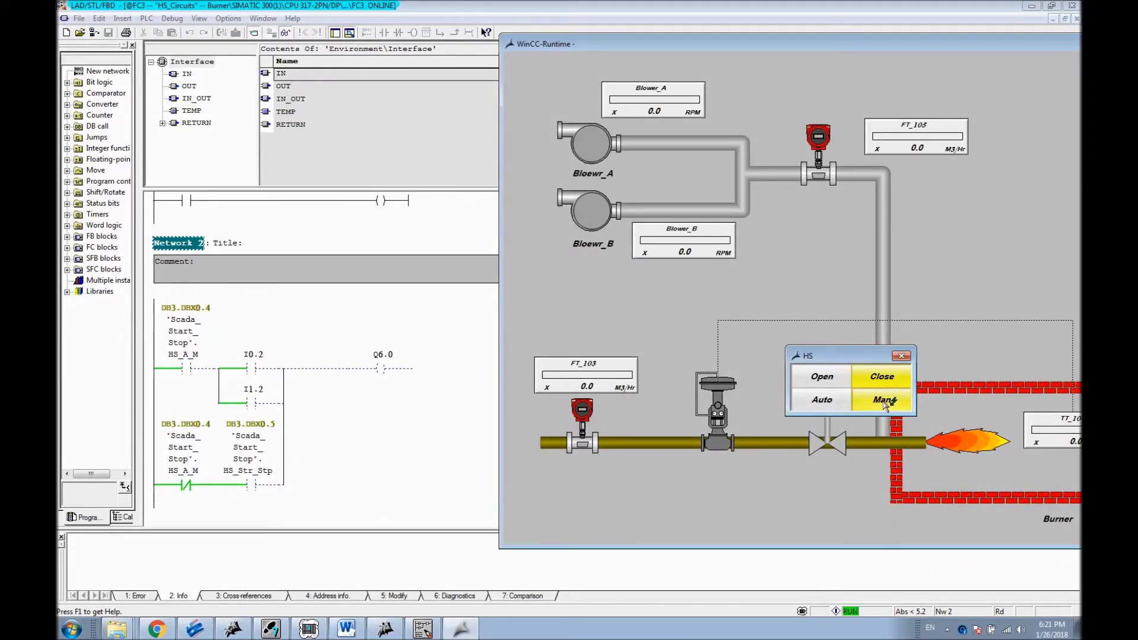
pyautogui.click(823, 403)
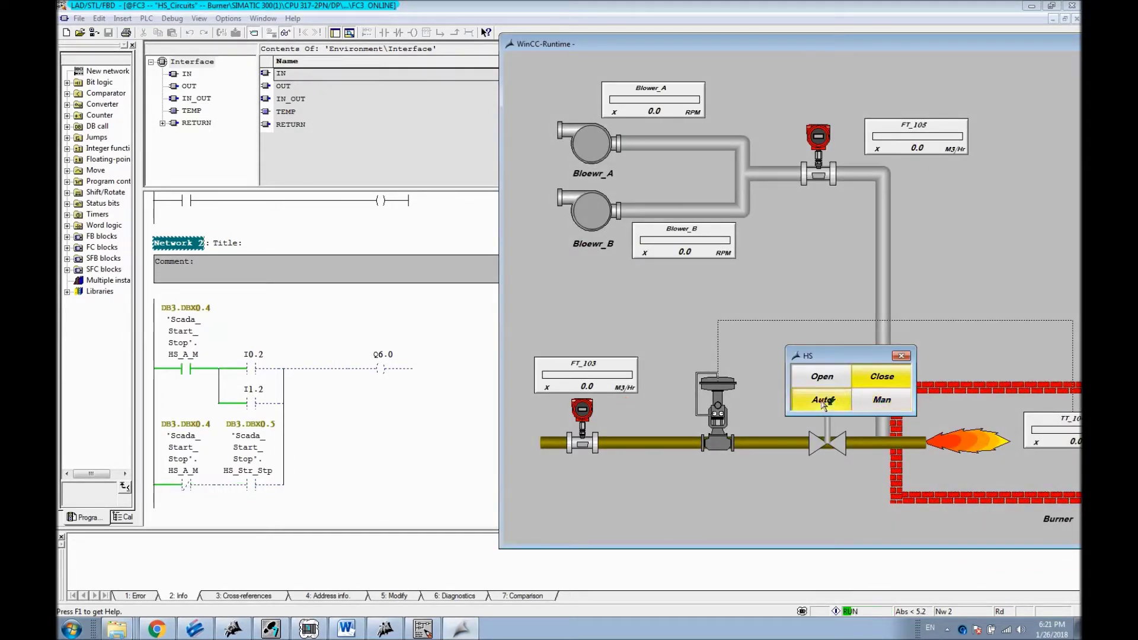
# Step: Open Blower A's control window in the runtime and test its Start and Stop commands
pyautogui.click(591, 145)
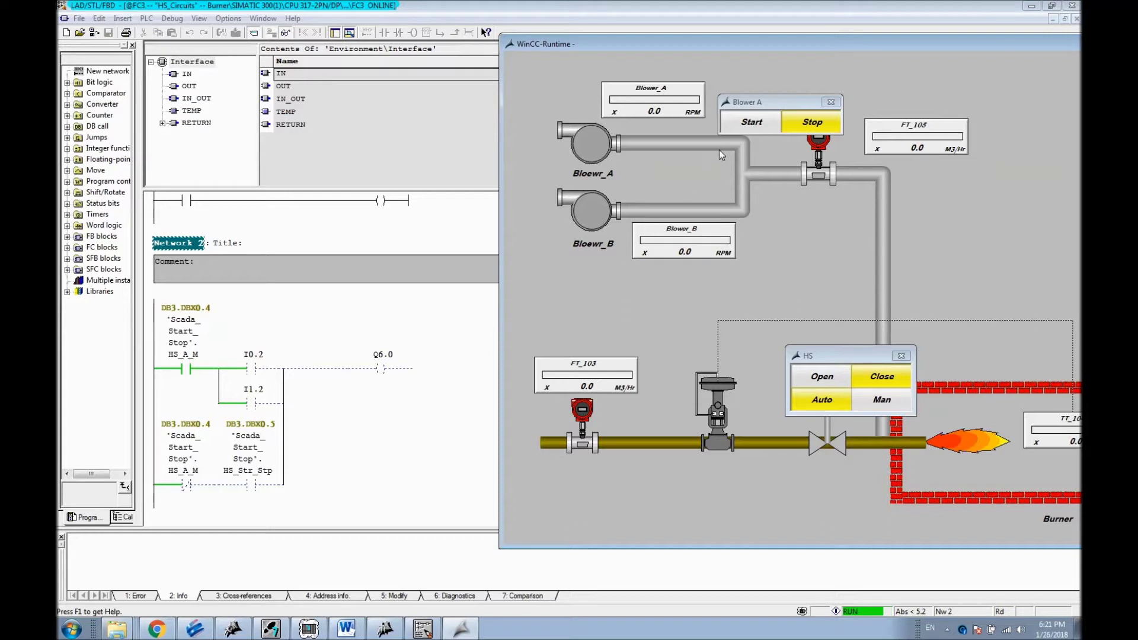
pyautogui.click(751, 122)
pyautogui.click(812, 122)
# Step: Open Blower B's control window, test its Start and Stop commands, and close the window
pyautogui.click(611, 219)
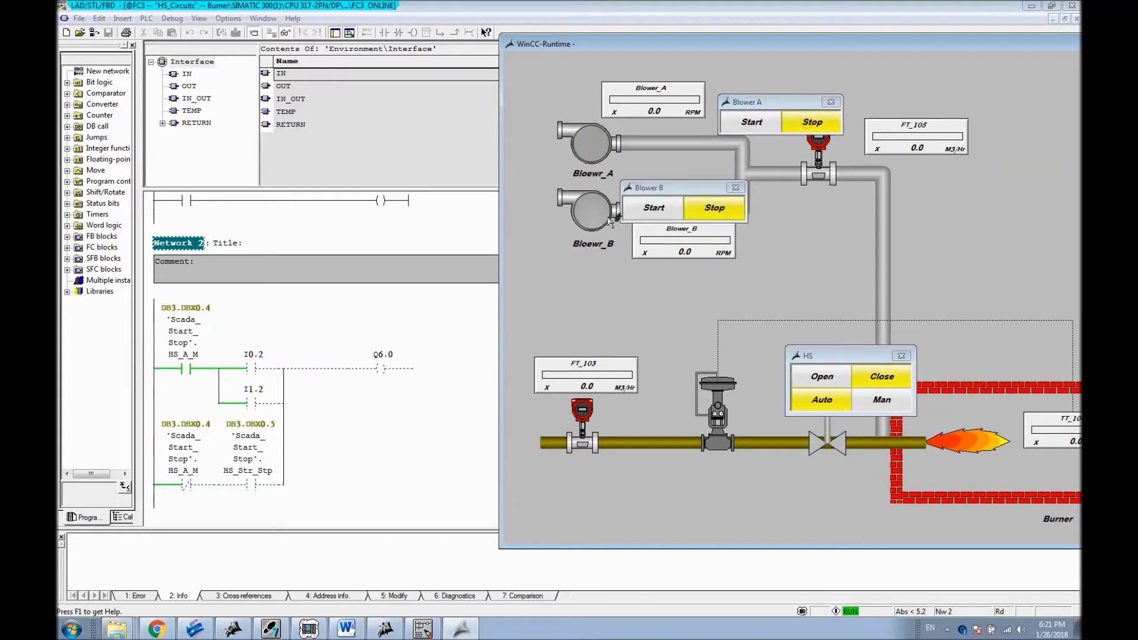
pyautogui.click(654, 208)
pyautogui.click(714, 208)
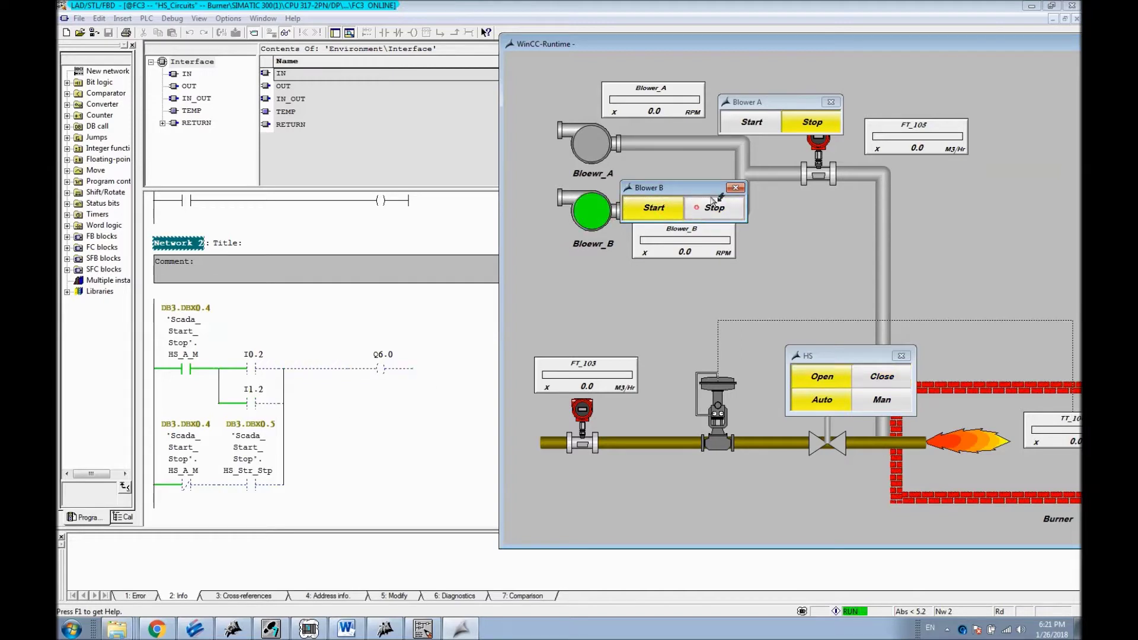
pyautogui.click(735, 188)
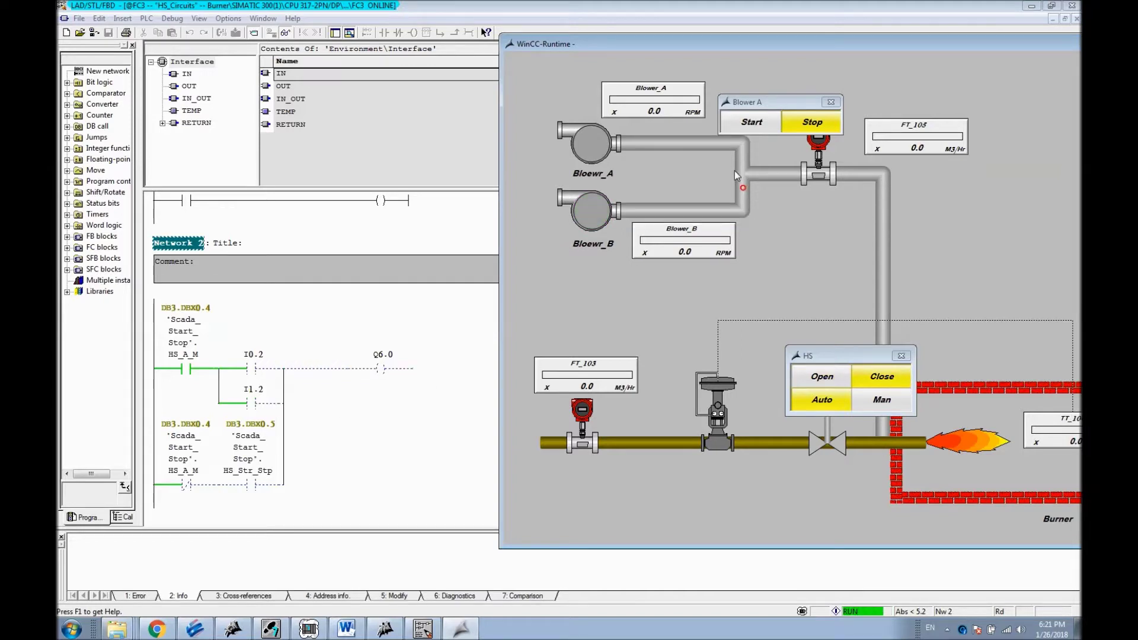
# Step: Close the Blower A and HS control windows and exit the WinCC runtime
pyautogui.click(831, 102)
pyautogui.click(901, 356)
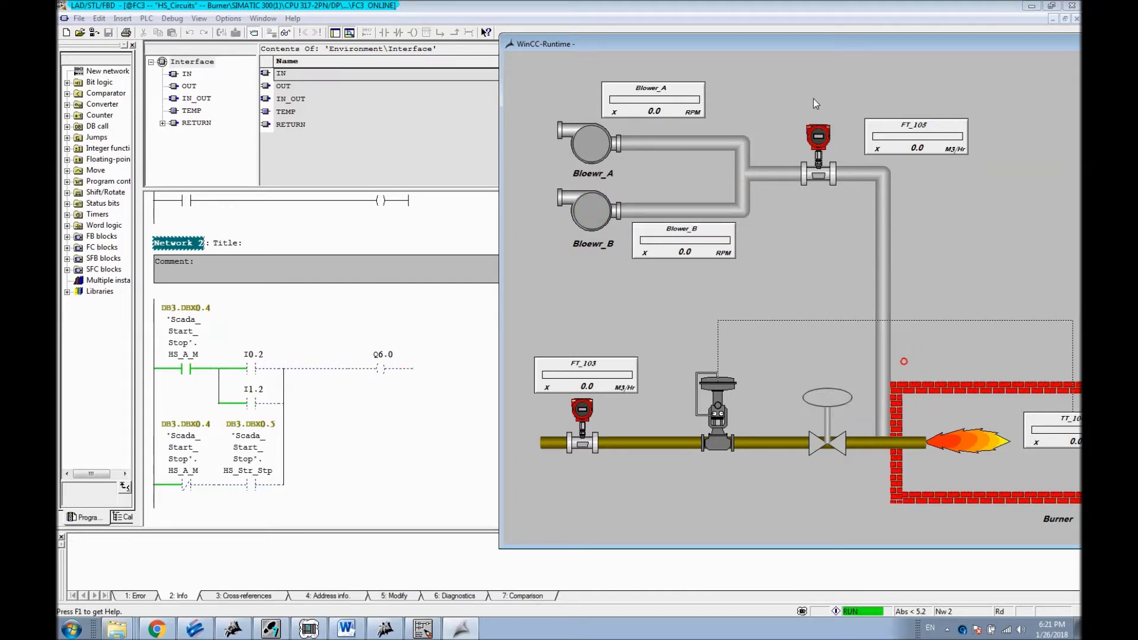
pyautogui.moveTo(844, 45); pyautogui.dragTo(527, 32)
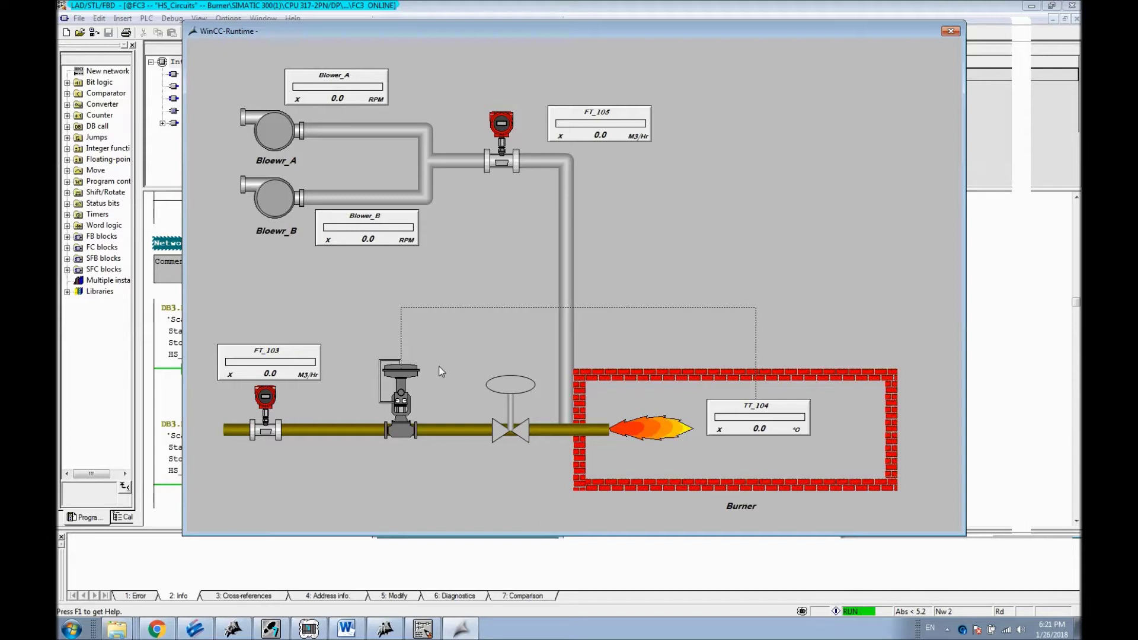
pyautogui.click(947, 32)
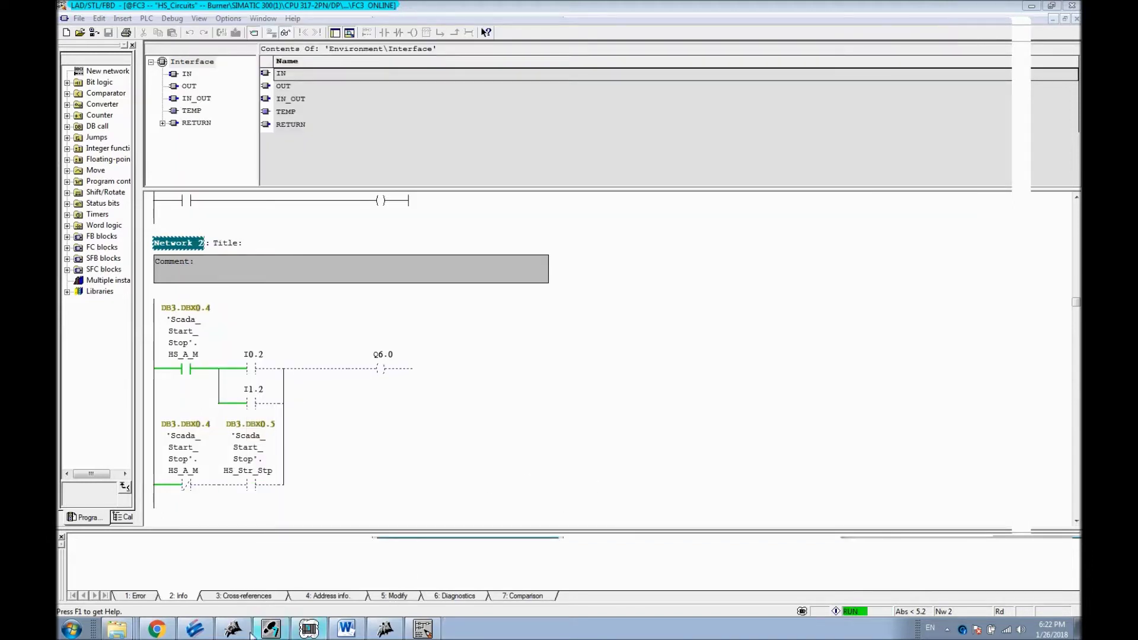
# Step: Switch to Graphics Designer and bring up the available actions for the gas valve group in the Start picture
pyautogui.click(386, 629)
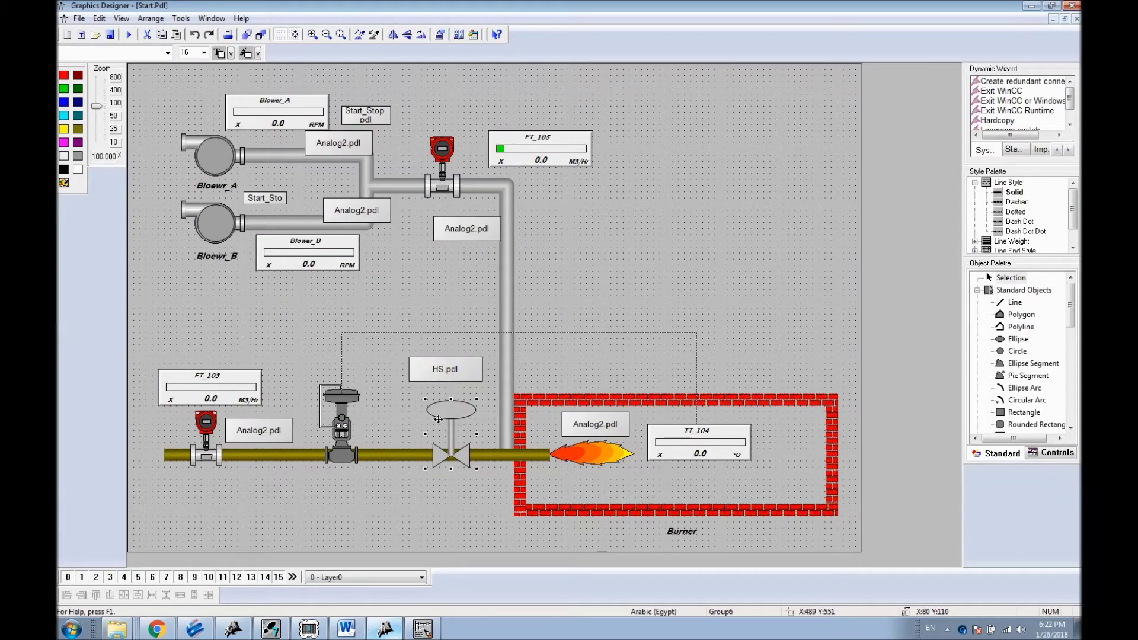
pyautogui.rightClick(458, 411)
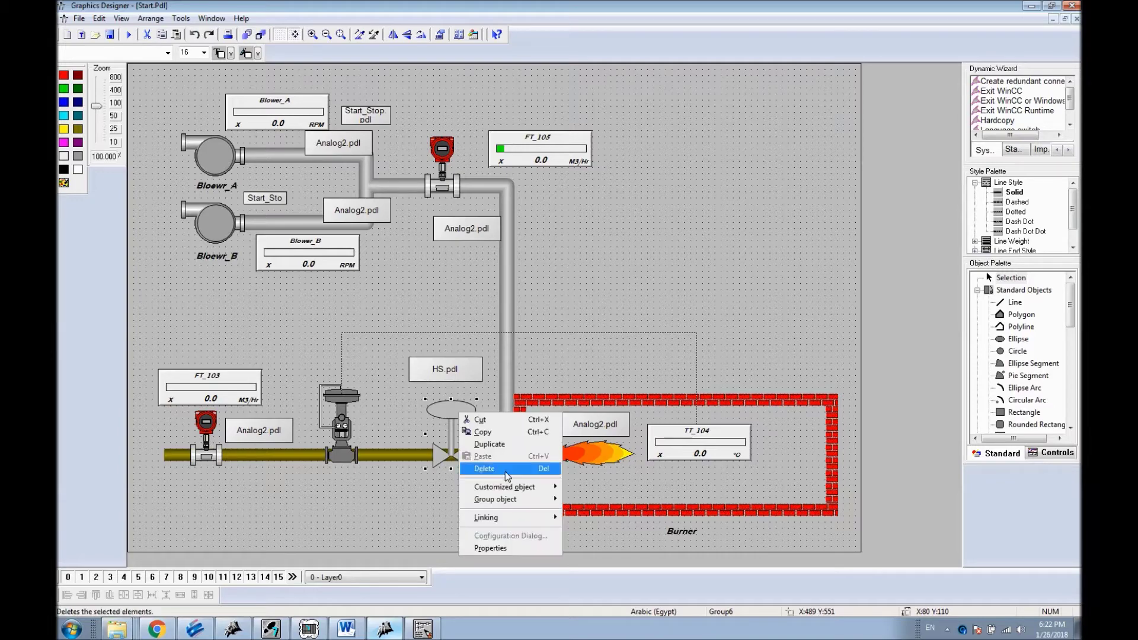